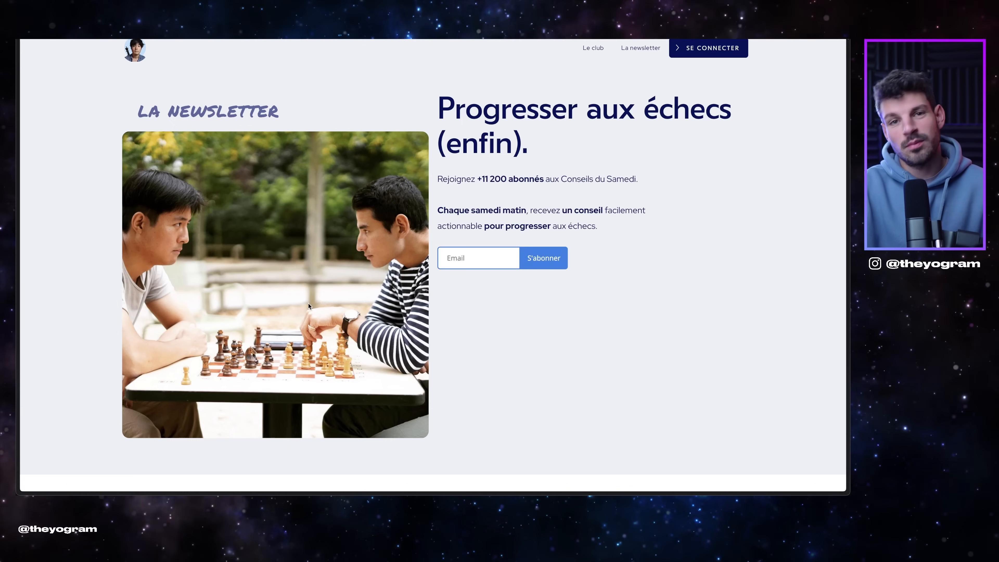
Step: Review the Podia homepage, selecting the 'Progresser aux échecs (enfin)' headline and subscriber count
left_click_drag(432, 116, 484, 115)
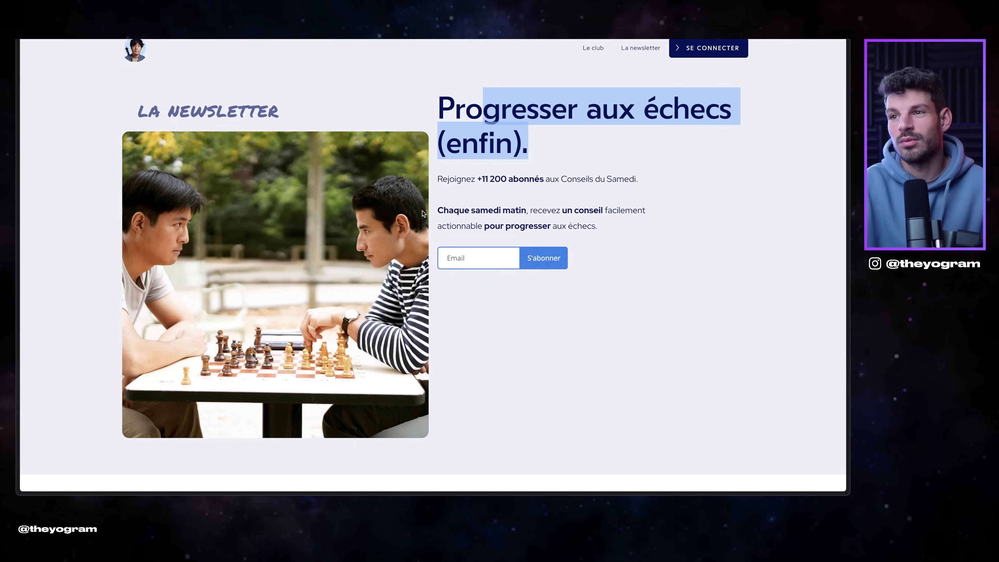
left_click_drag(461, 179, 437, 179)
scroll(509, 194, "down", 4)
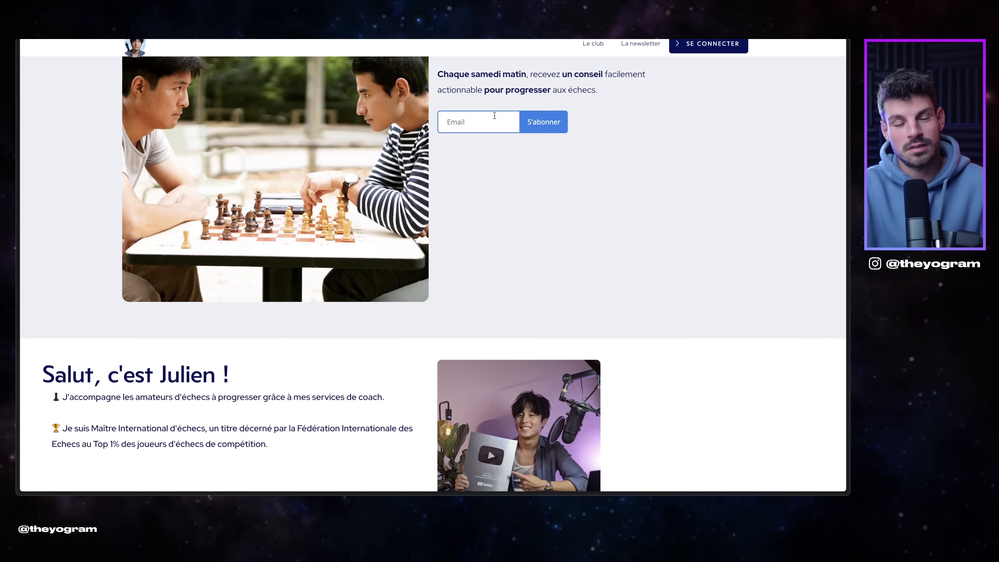
scroll(301, 341, "down", 8)
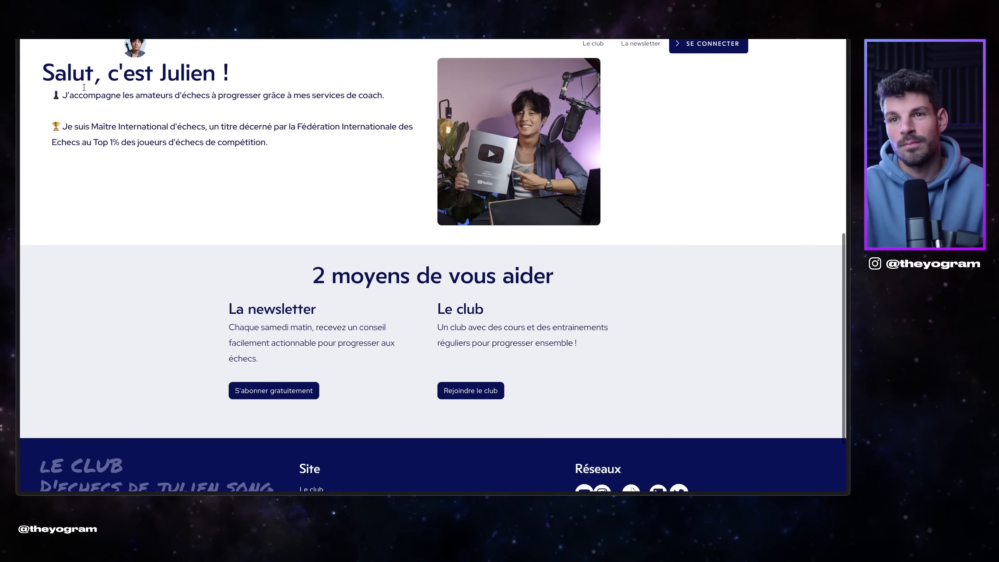
scroll(323, 128, "up", 3)
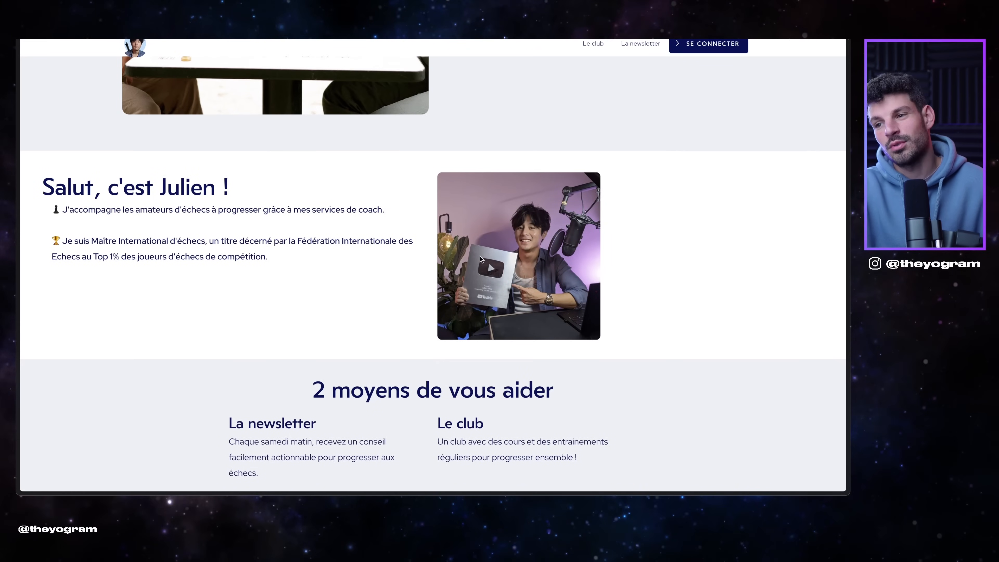
scroll(371, 310, "down", 6)
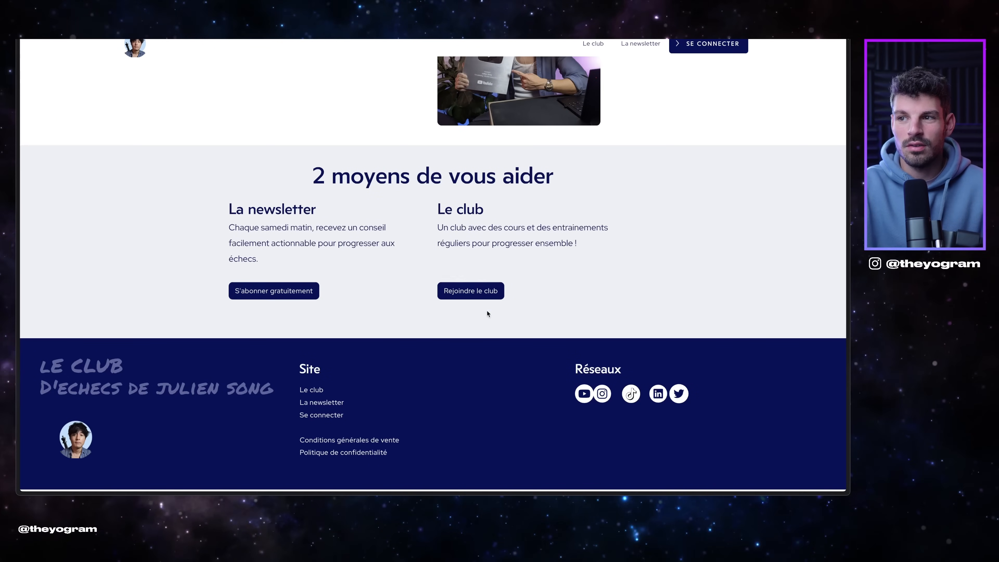
scroll(849, 290, "up", 2)
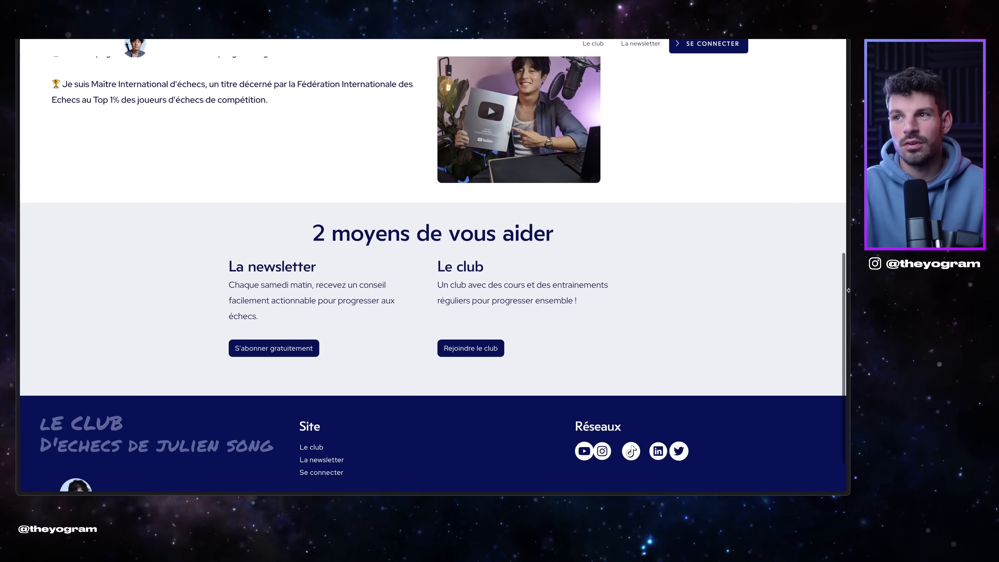
scroll(729, 332, "up", 13)
scroll(470, 274, "down", 9)
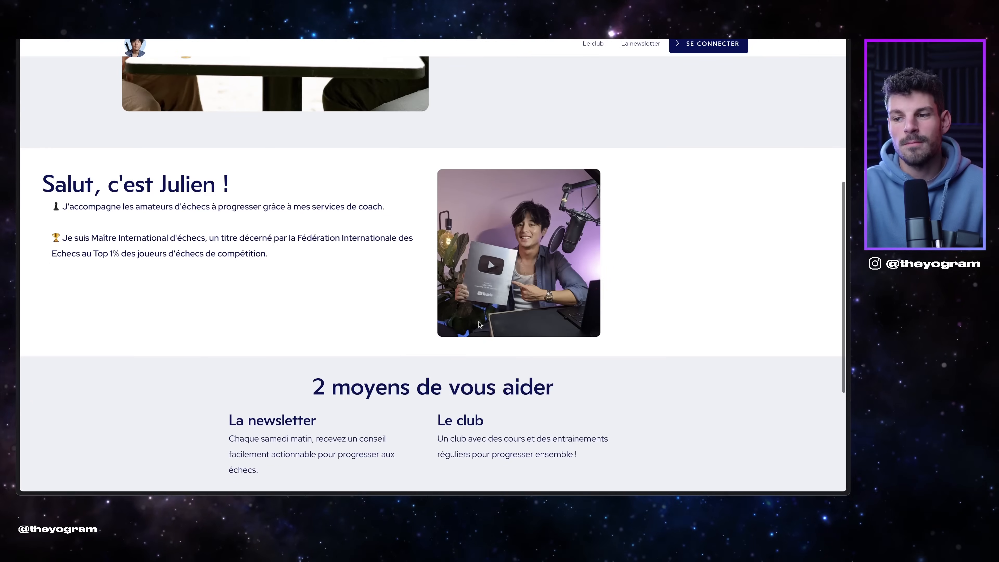
scroll(480, 324, "down", 3)
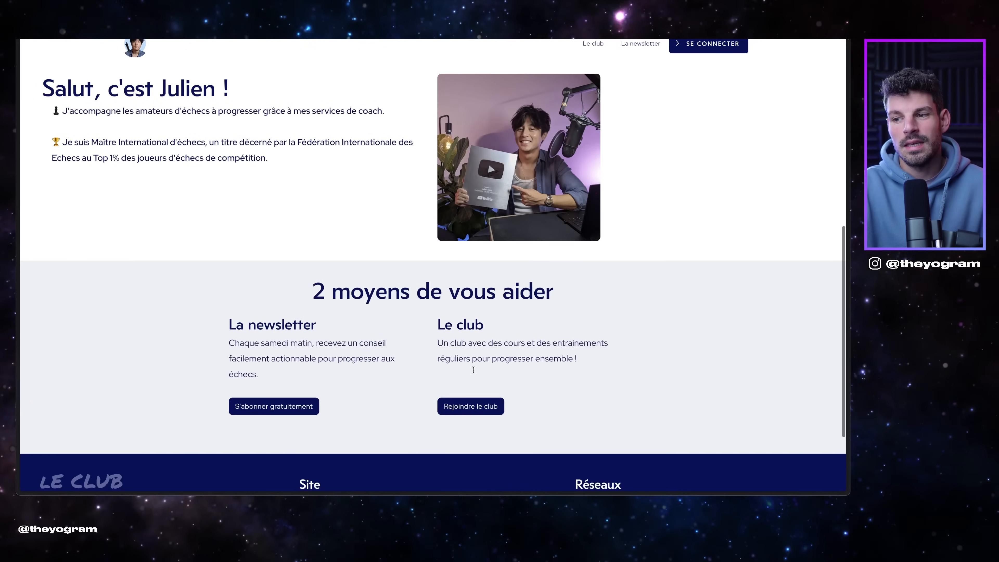
Step: Open the chess club sales page and scroll through offerings, testimonials and FAQ
left_click(461, 407)
scroll(496, 386, "down", 1)
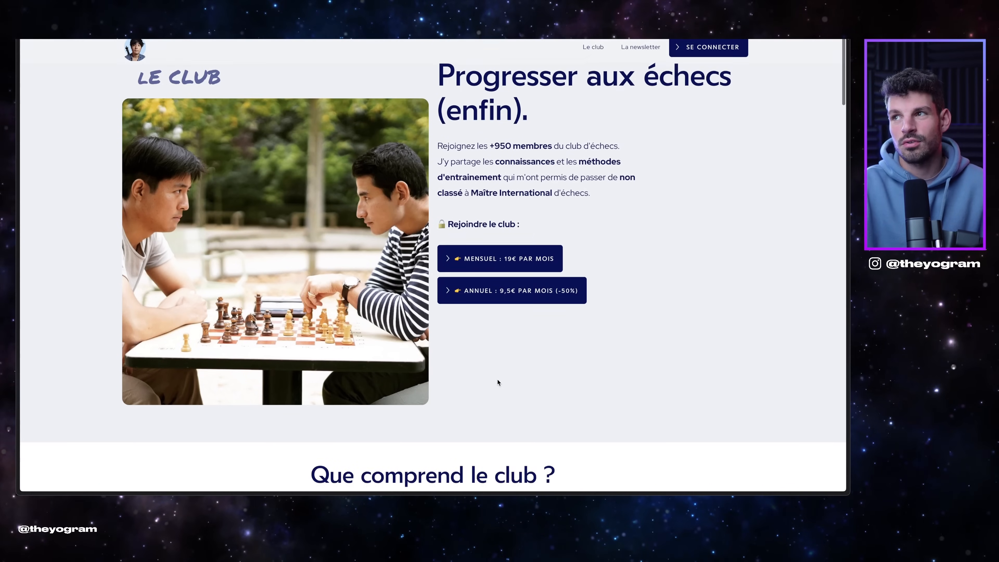
scroll(497, 380, "up", 1)
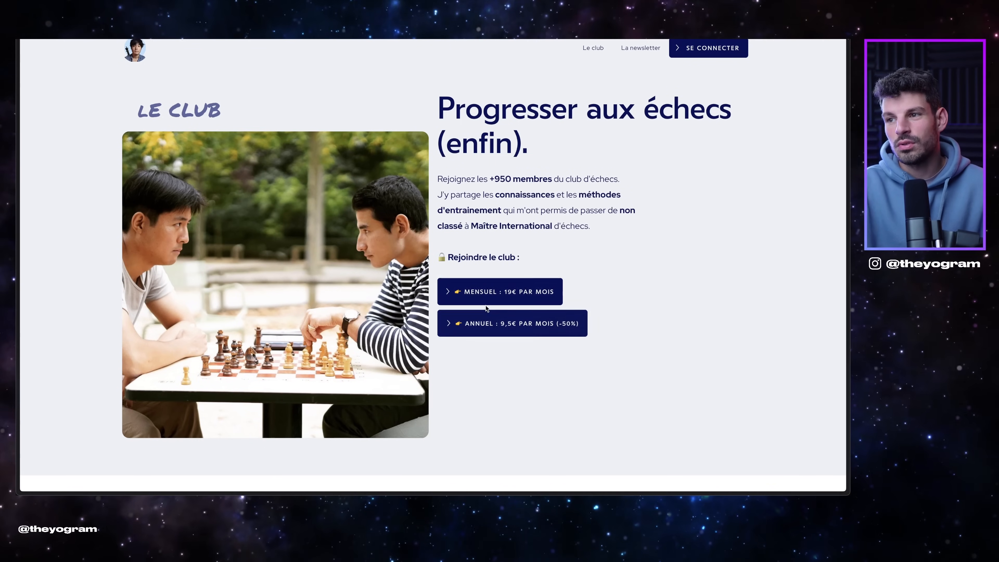
scroll(491, 321, "down", 2)
scroll(533, 321, "up", 1)
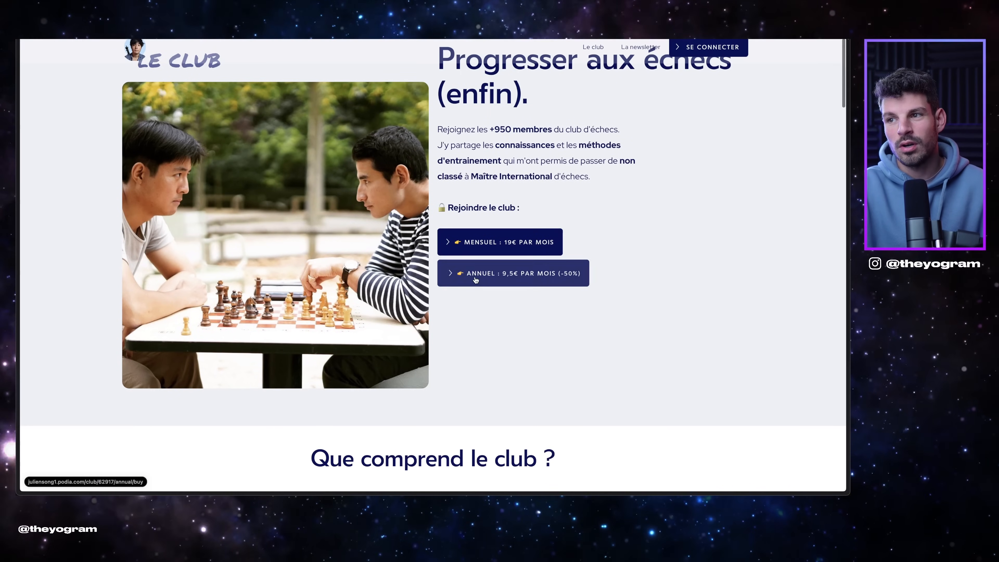
scroll(593, 290, "down", 6)
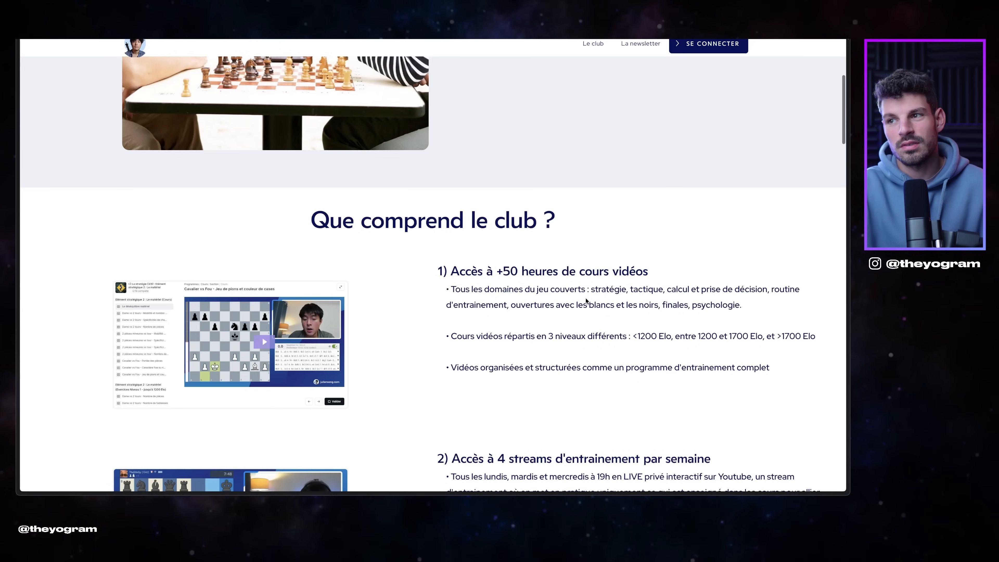
scroll(584, 299, "down", 3)
scroll(583, 297, "up", 1)
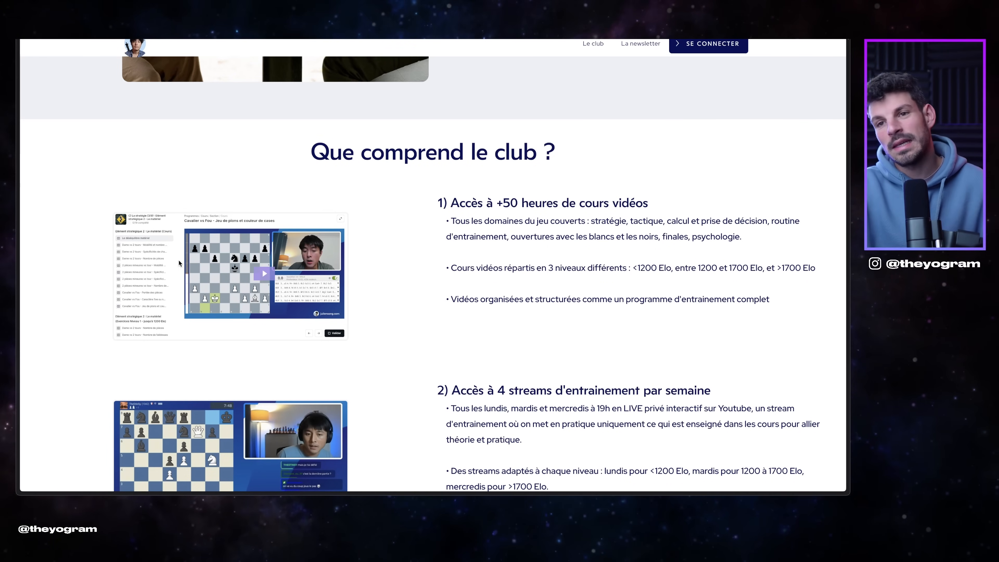
scroll(172, 340, "down", 3)
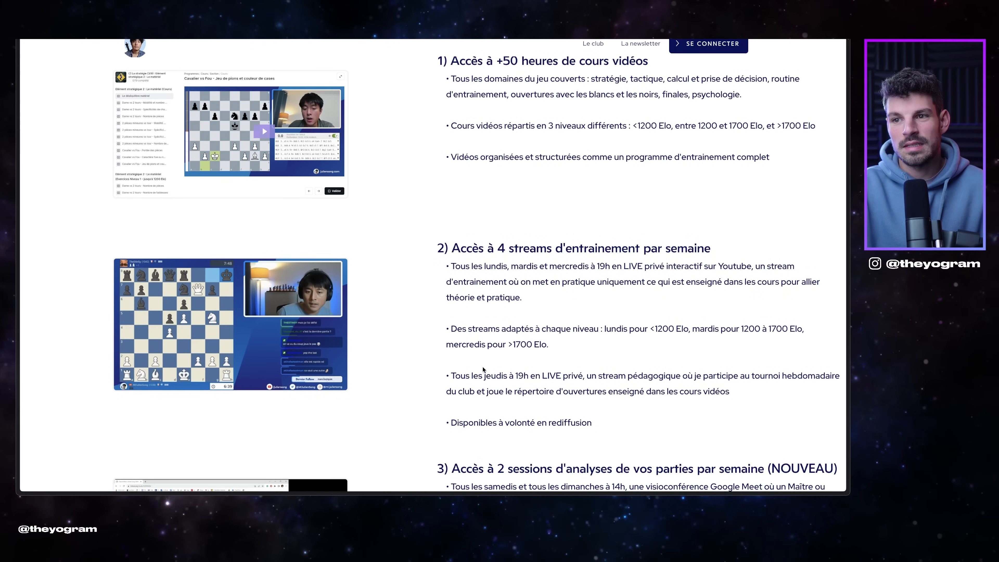
scroll(314, 311, "down", 5)
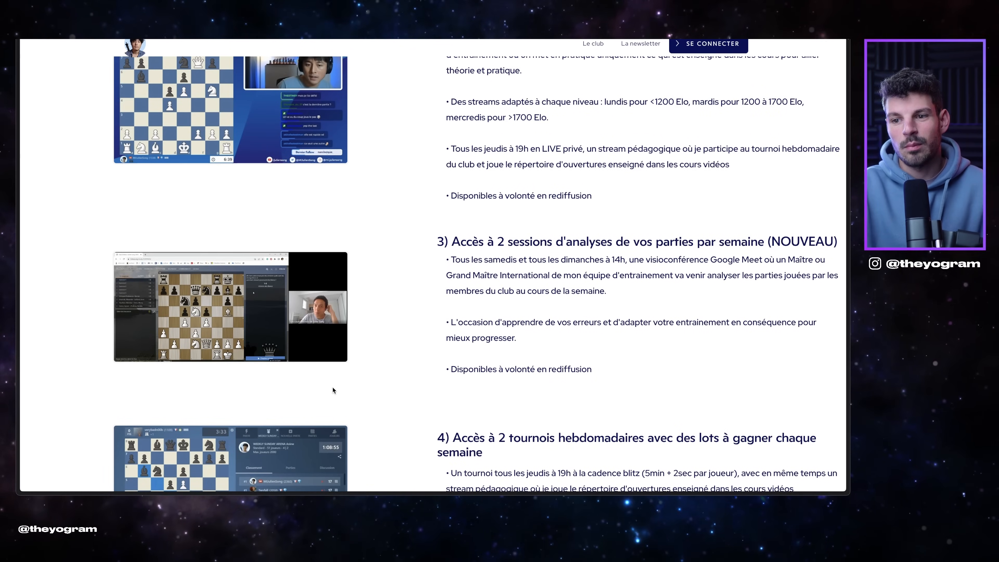
scroll(333, 389, "down", 12)
scroll(342, 389, "down", 15)
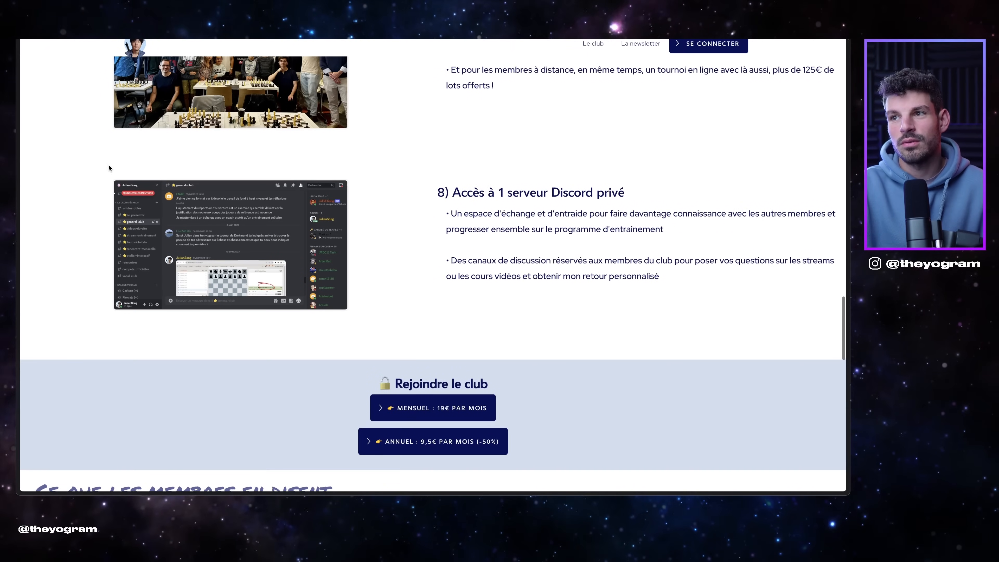
scroll(205, 330, "down", 5)
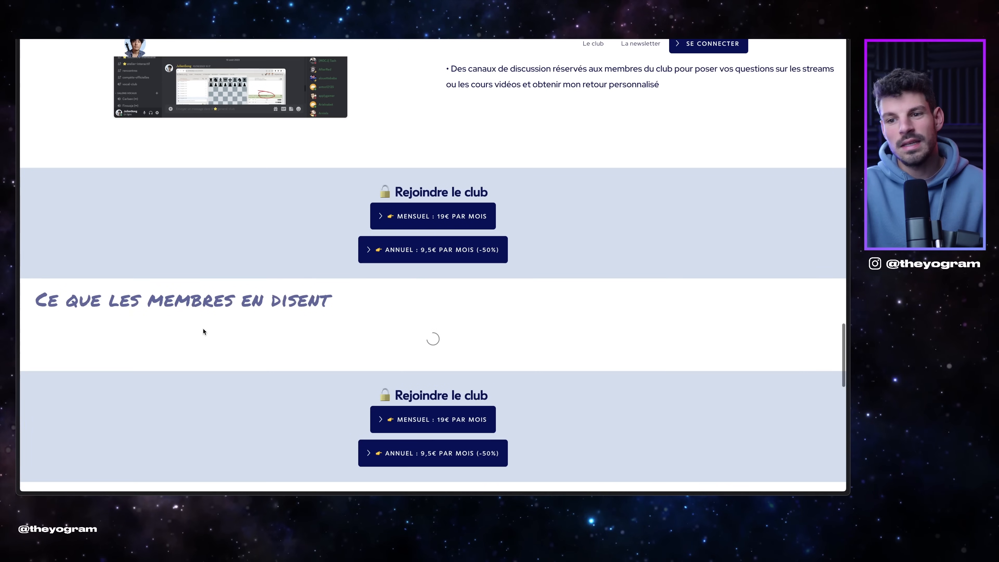
scroll(205, 330, "down", 10)
scroll(232, 314, "down", 20)
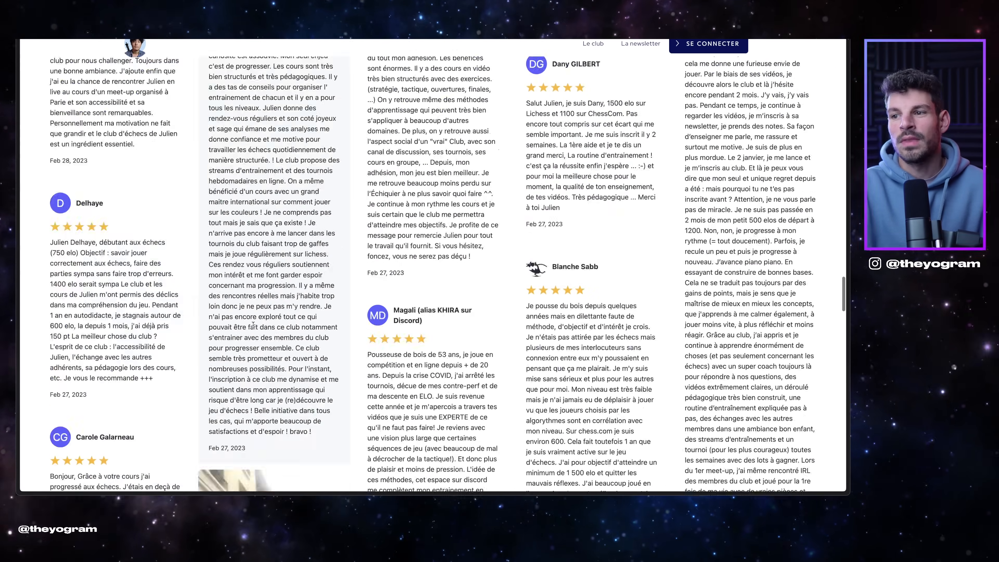
scroll(261, 341, "up", 10)
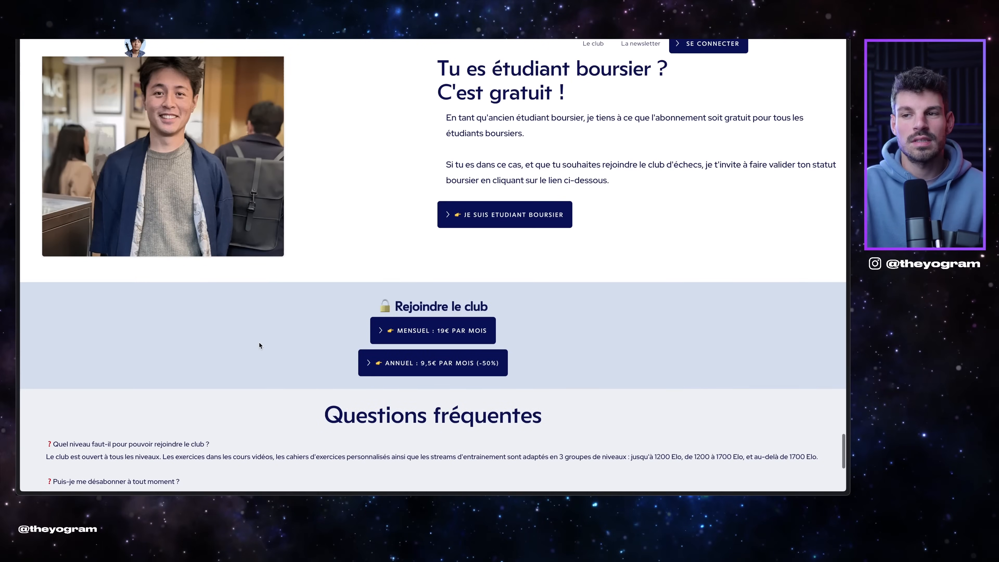
scroll(279, 358, "up", 15)
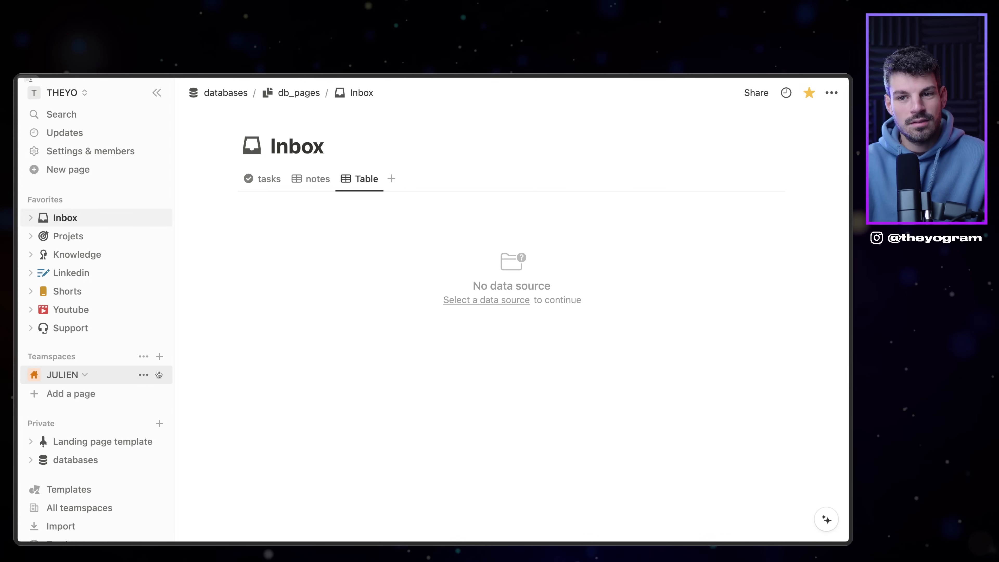
Step: Create a blank teamspace page titled 'Landing Page'
left_click(70, 394)
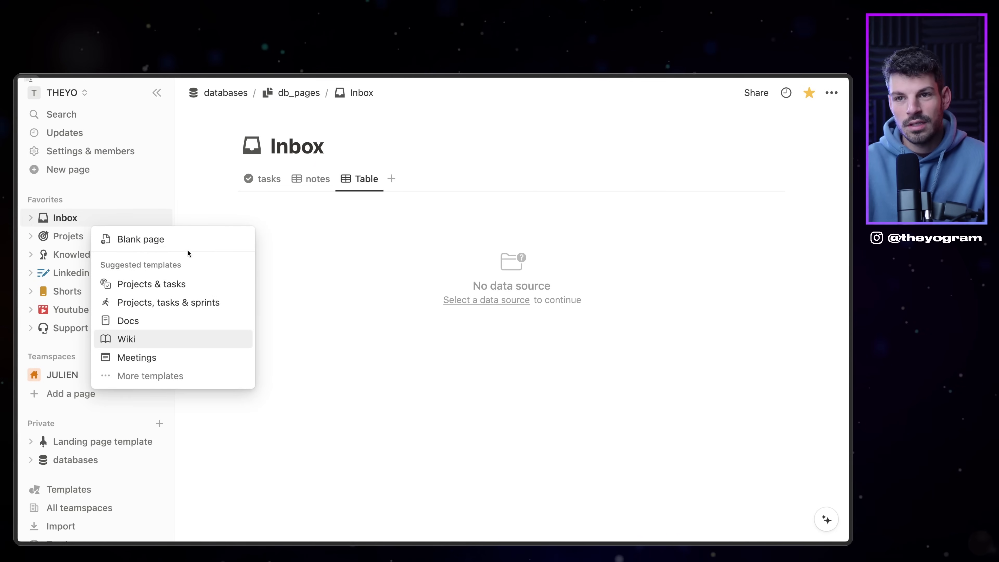
left_click(178, 236)
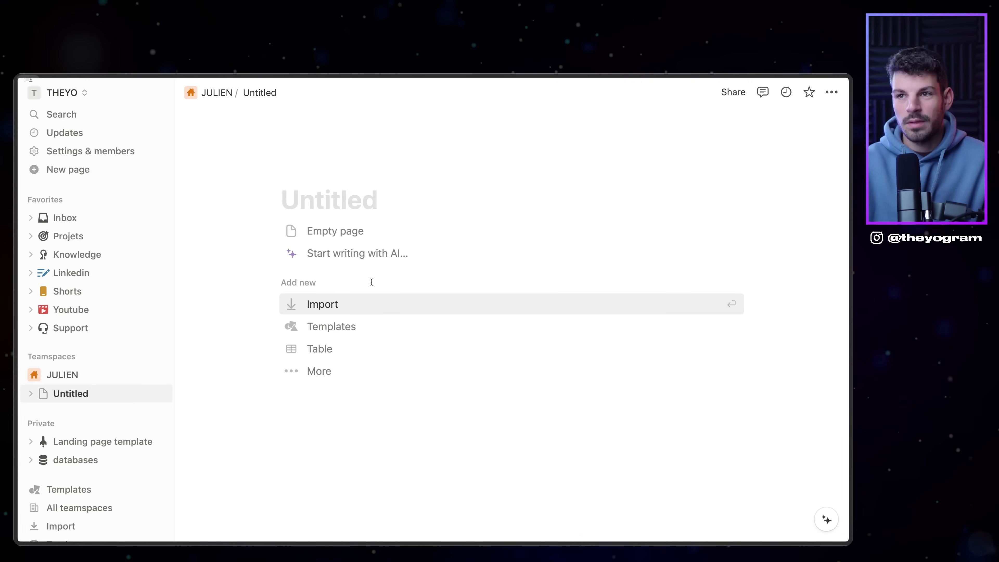
type("Landin")
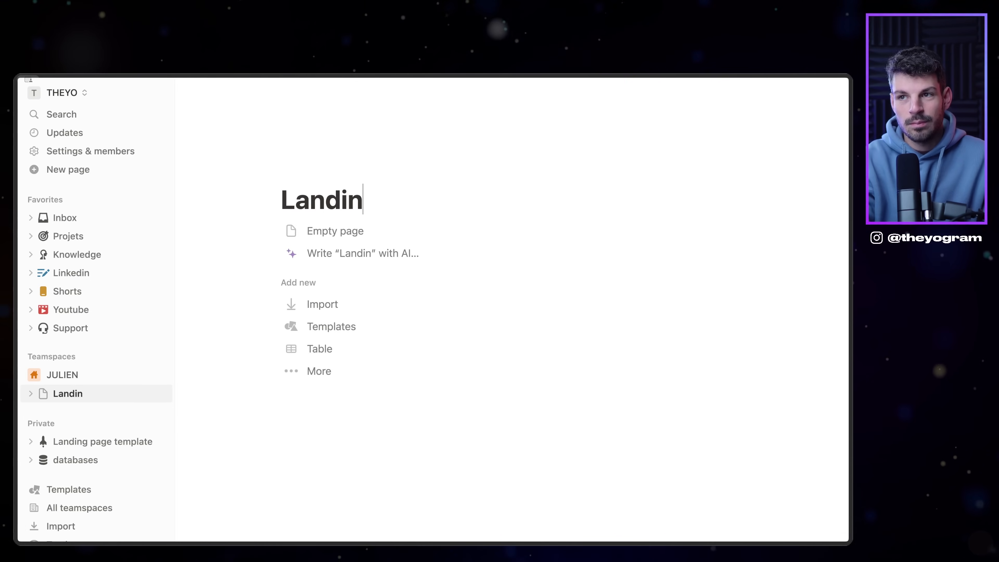
type("g Page")
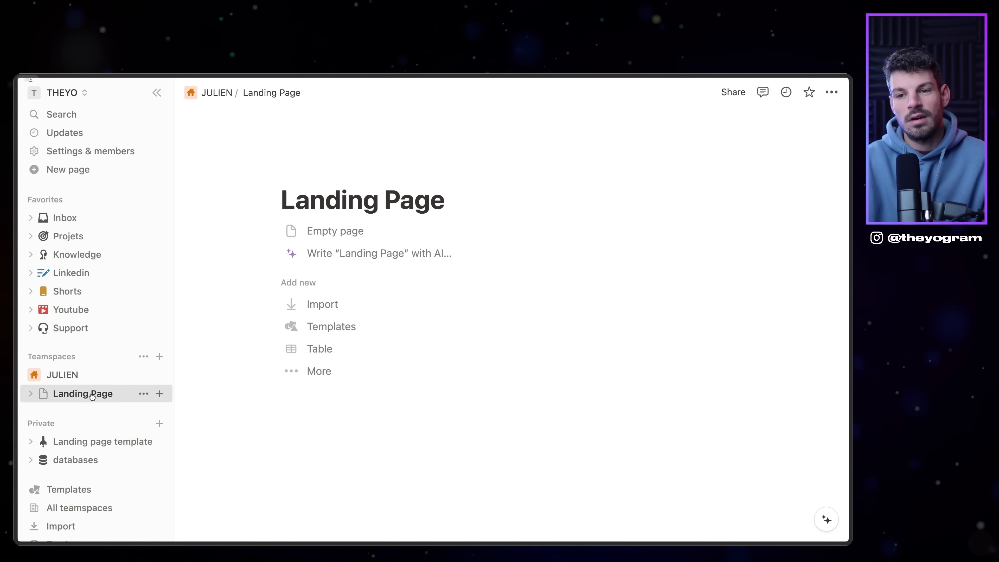
Step: Give Landing Page a red person-cross icon, then add a new blank untitled page
left_click(43, 394)
left_click(96, 316)
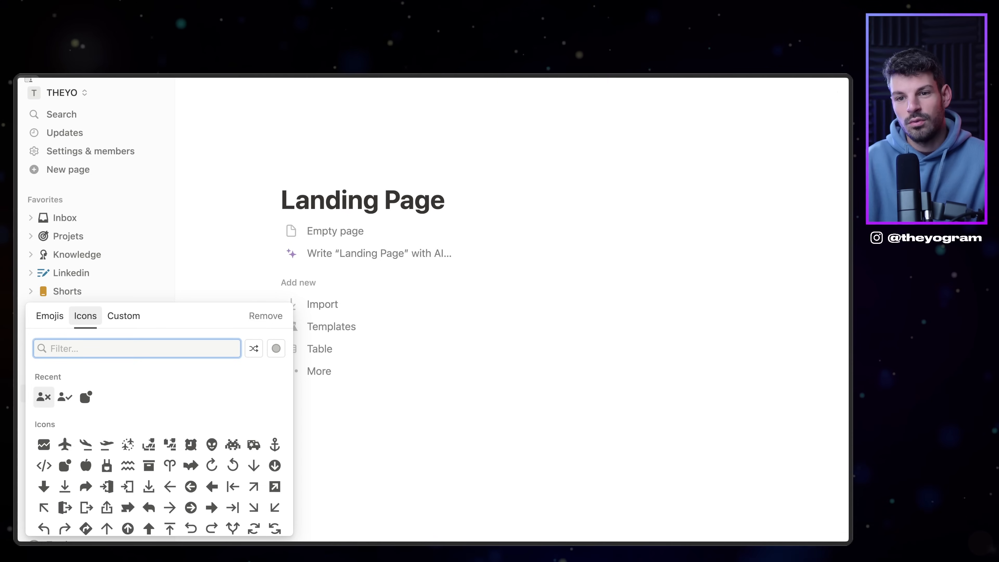
key("Return")
key("Right")
key("Right")
key("Right")
key("Down")
key("Right")
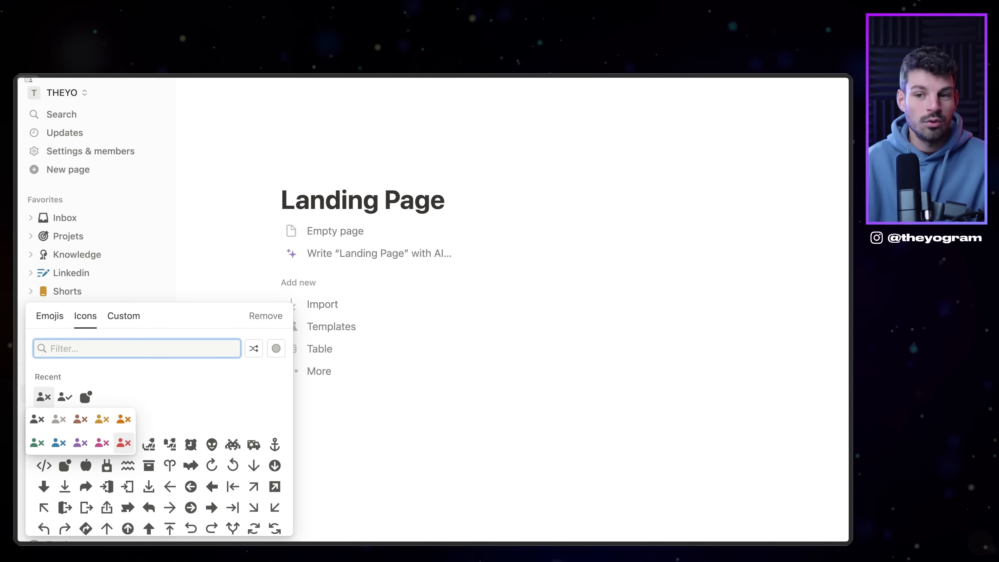
key("Return")
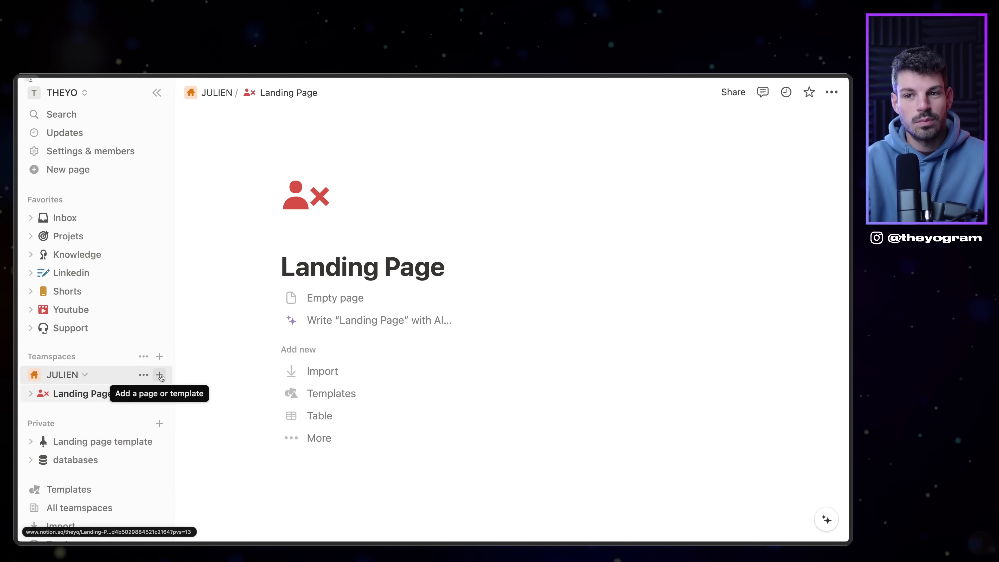
left_click(160, 375)
left_click(207, 220)
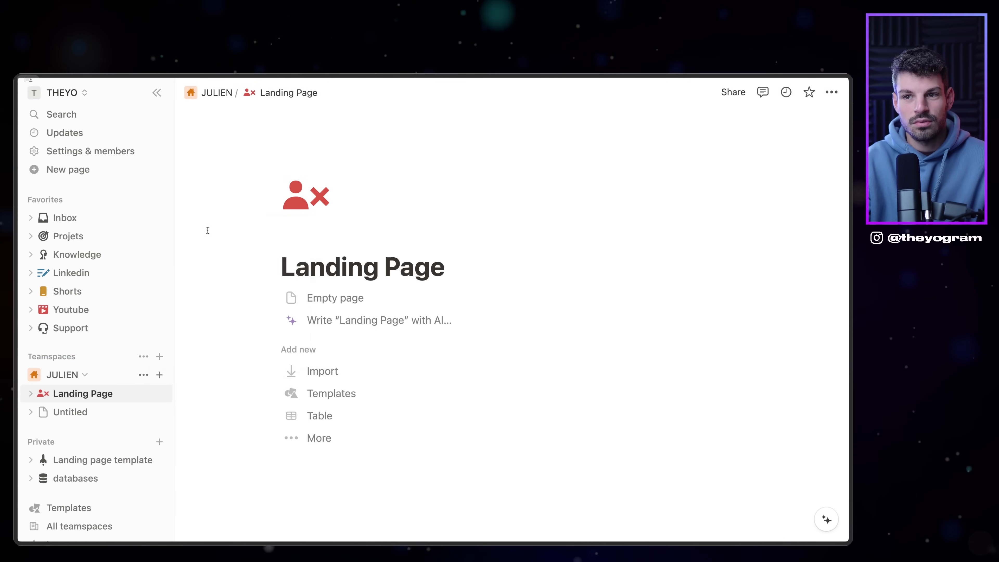
Step: Title the new page 'Dashboard' and give it a green person-with-check icon
type("Dashbo")
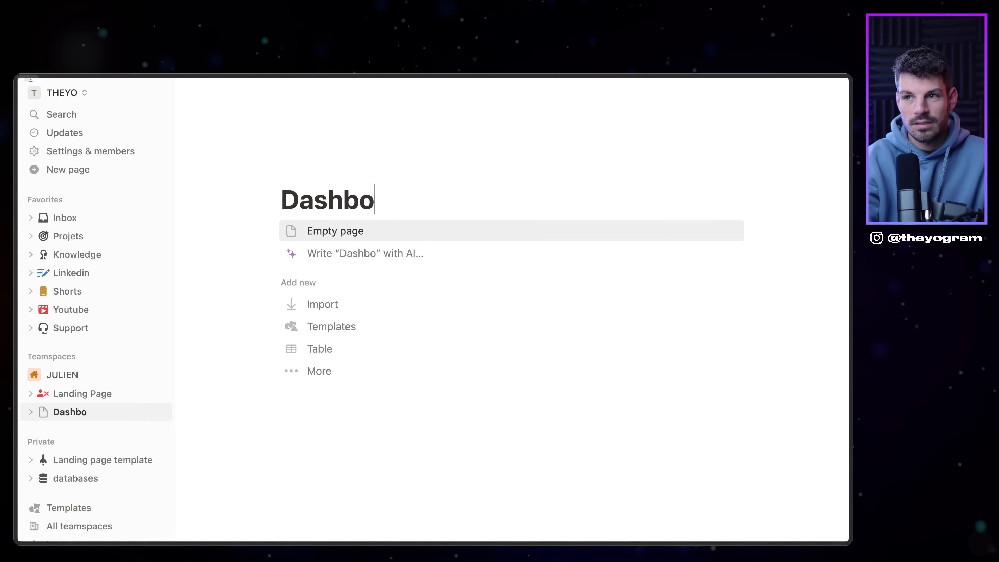
type("ard")
key("Up")
left_click(43, 411)
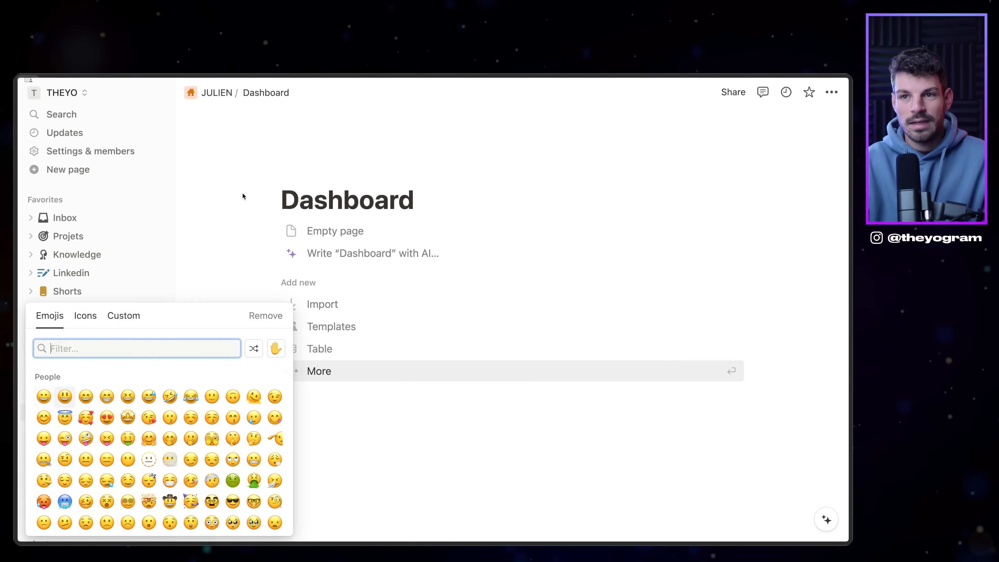
left_click(84, 316)
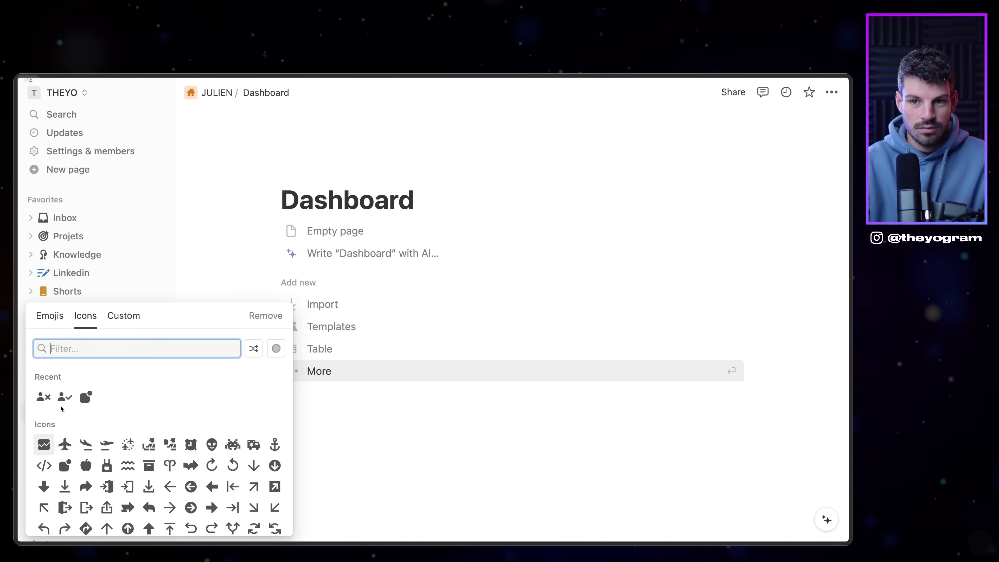
mouse_move(64, 398)
left_click(37, 444)
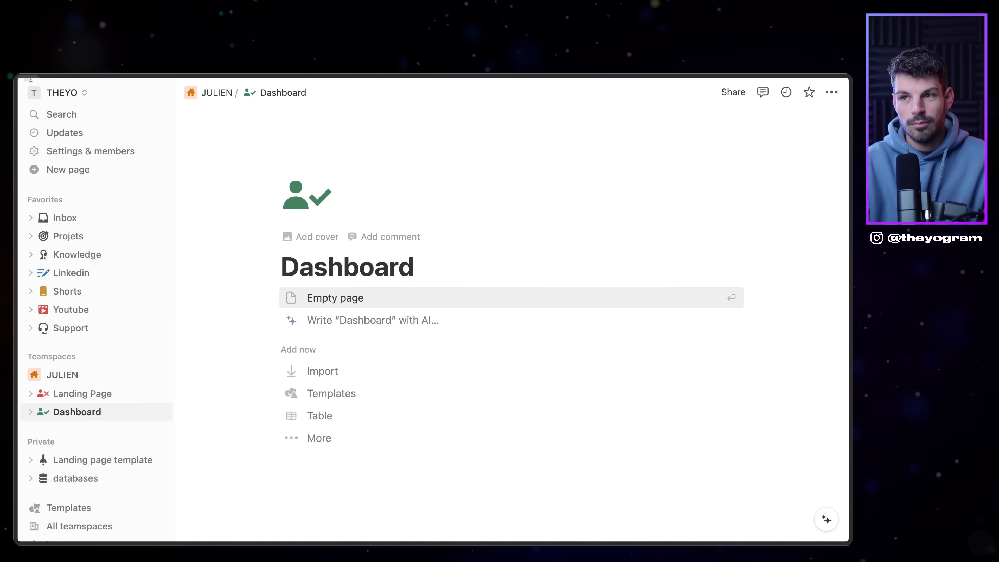
Step: Start Dashboard as an empty page and expand it in the sidebar
left_click(70, 393)
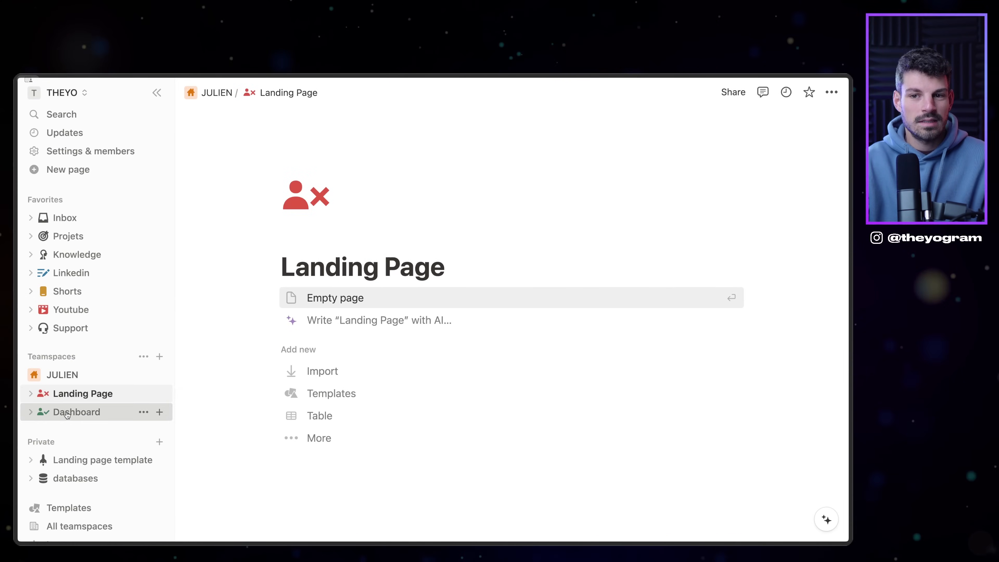
left_click(67, 414)
left_click(344, 298)
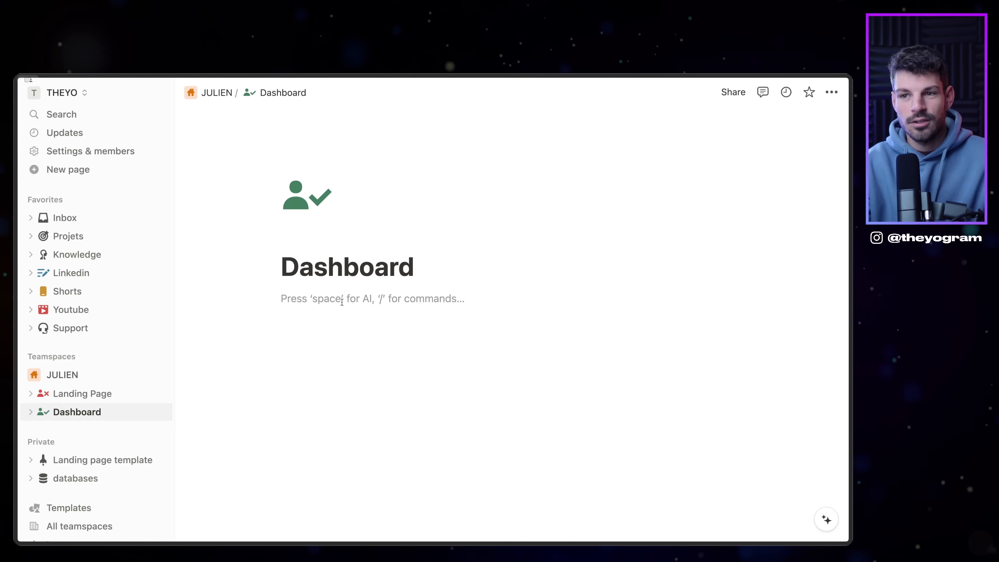
left_click(30, 411)
mouse_move(15, 318)
left_click(51, 236)
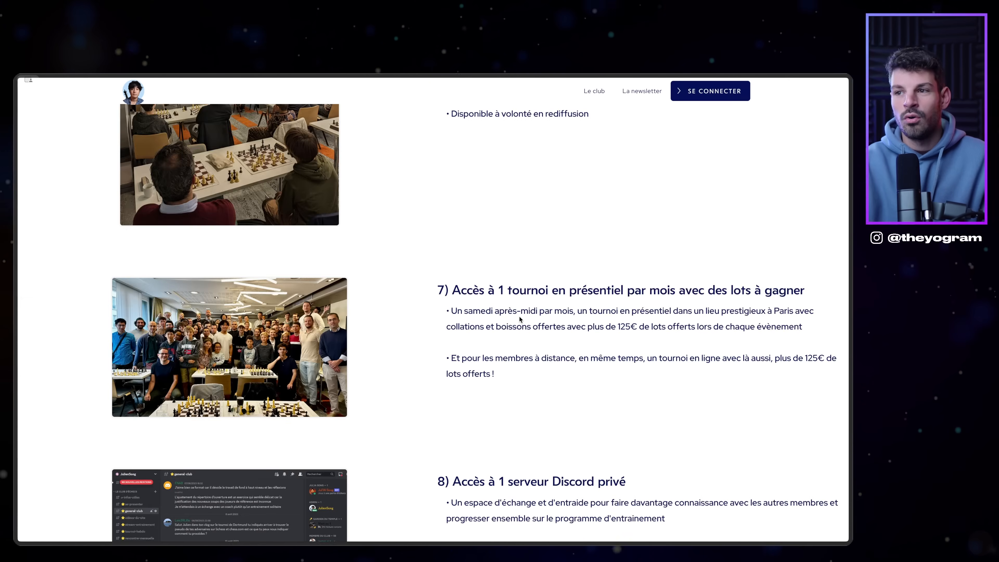
scroll(523, 323, "up", 15)
scroll(523, 322, "up", 12)
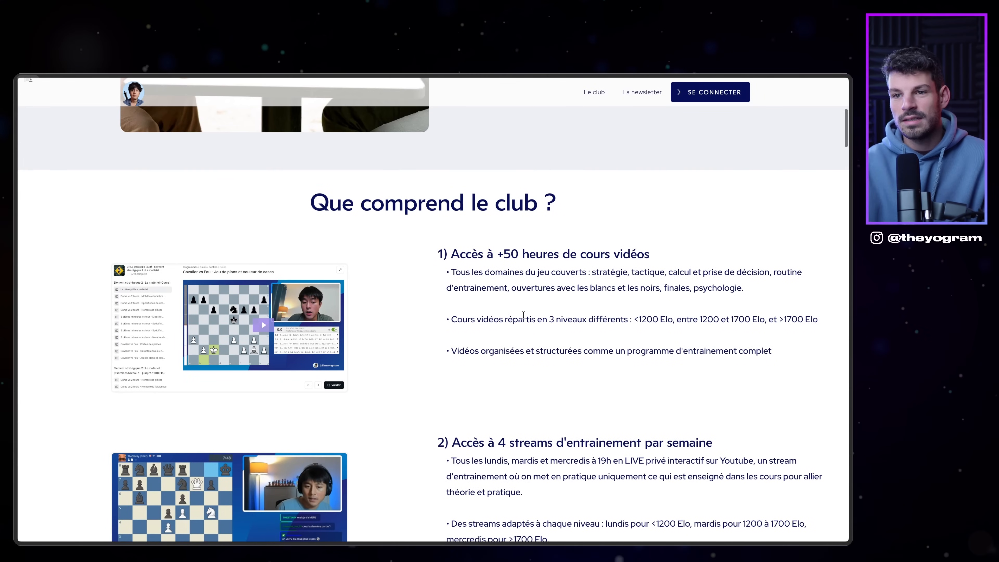
scroll(523, 315, "down", 9)
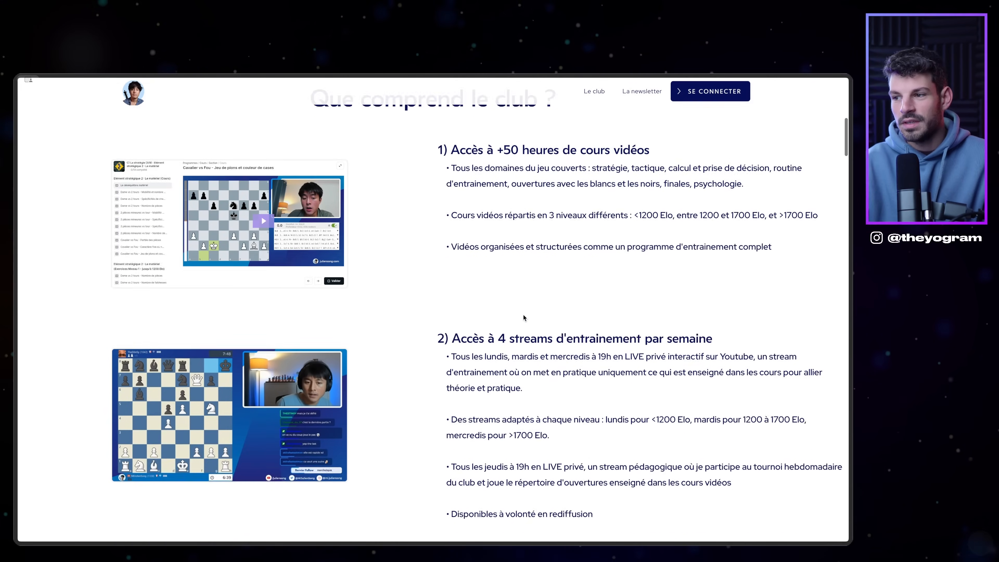
scroll(523, 315, "down", 1)
scroll(628, 400, "down", 5)
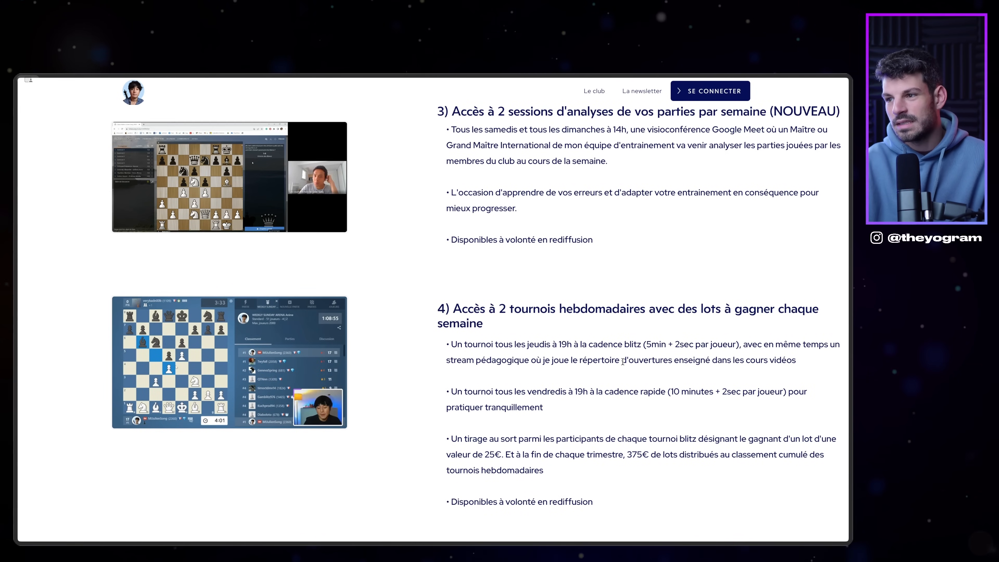
scroll(624, 355, "down", 5)
scroll(614, 358, "down", 1)
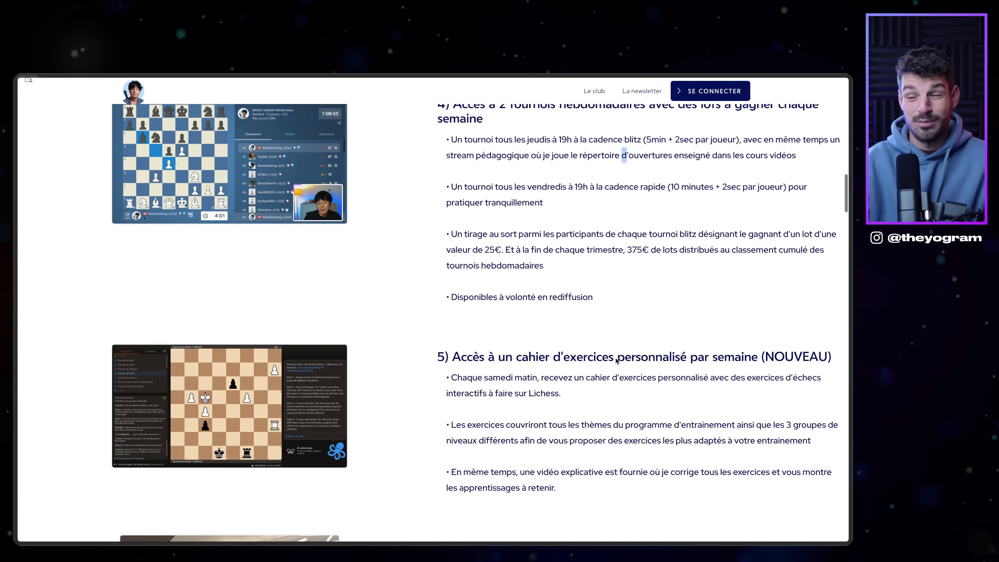
scroll(629, 359, "down", 1)
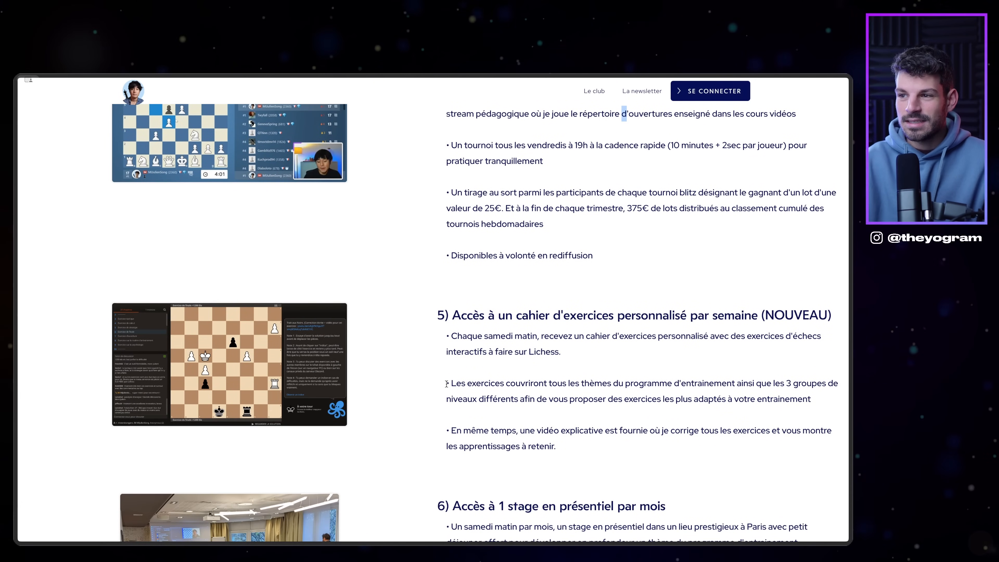
scroll(634, 310, "down", 2)
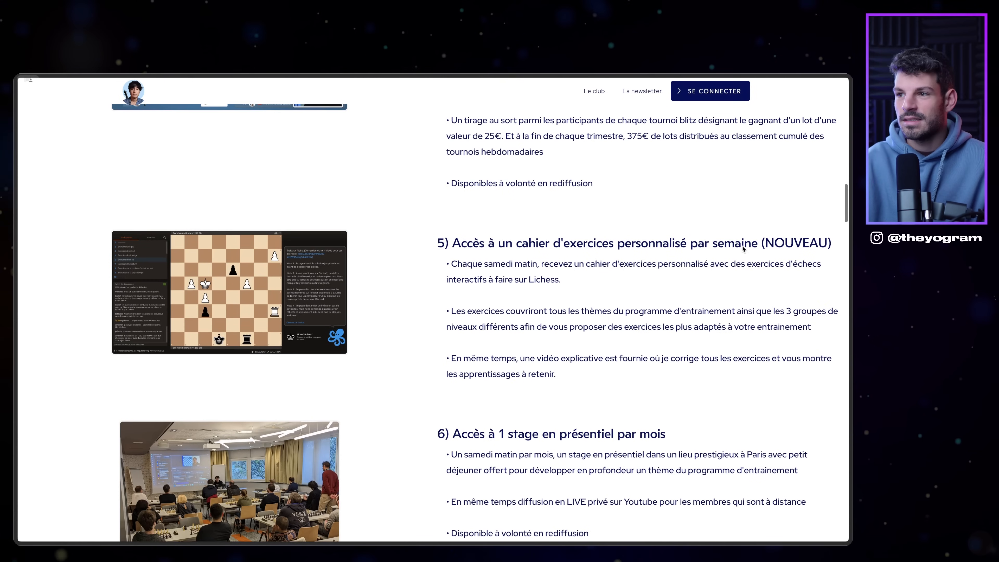
left_click_drag(541, 264, 563, 280)
left_click(637, 341)
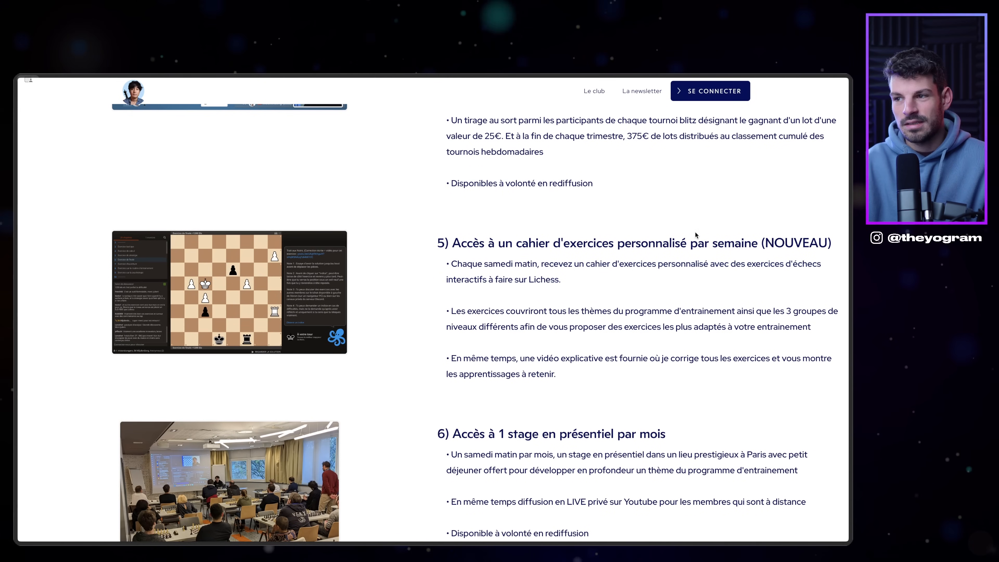
scroll(615, 358, "down", 1)
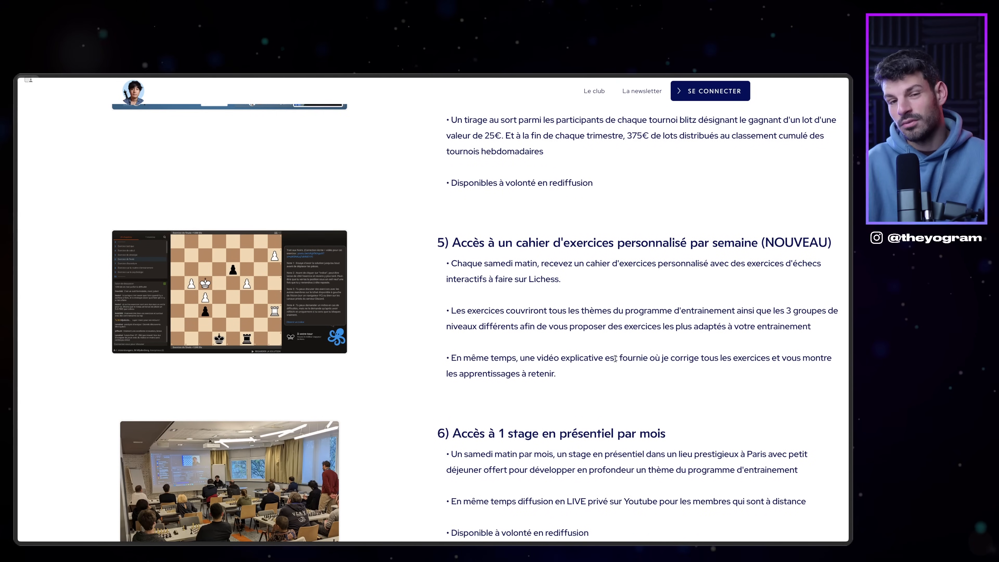
scroll(615, 358, "up", 20)
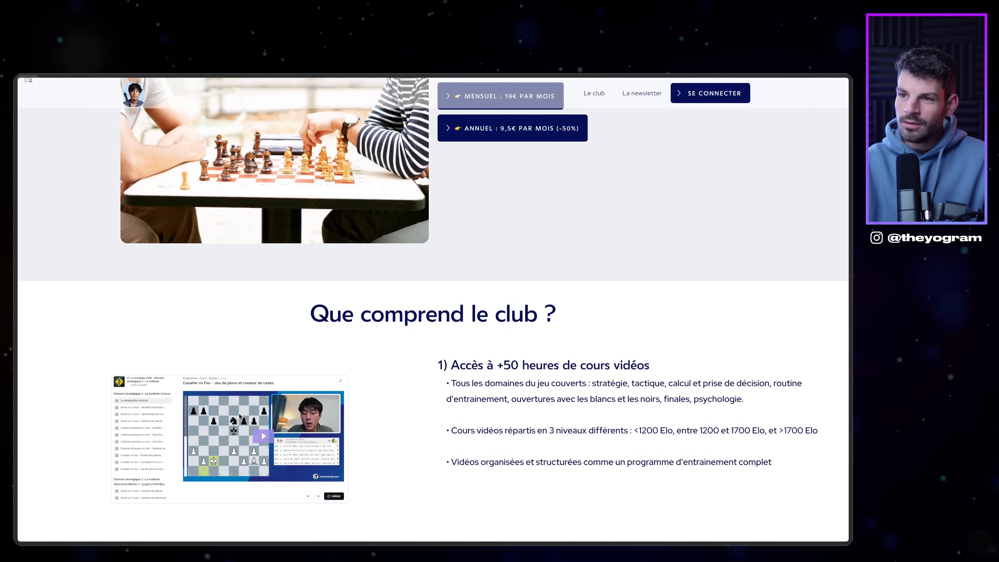
scroll(702, 375, "down", 10)
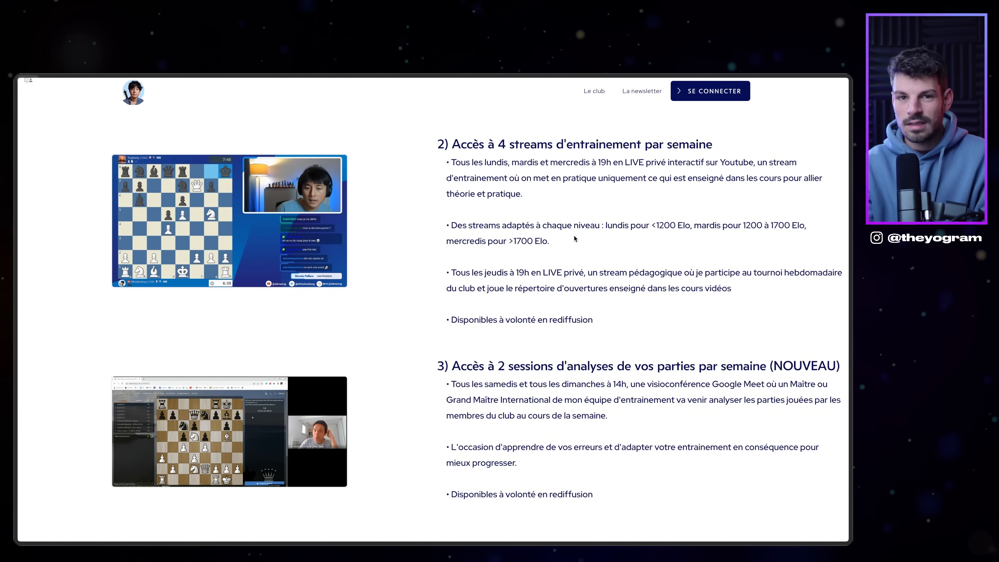
scroll(574, 237, "down", 8)
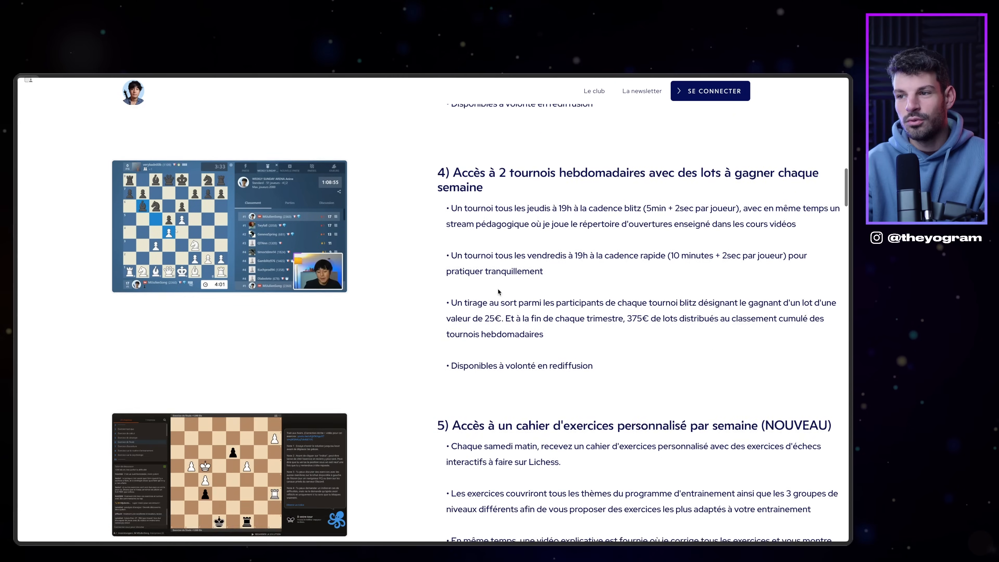
scroll(498, 292, "down", 5)
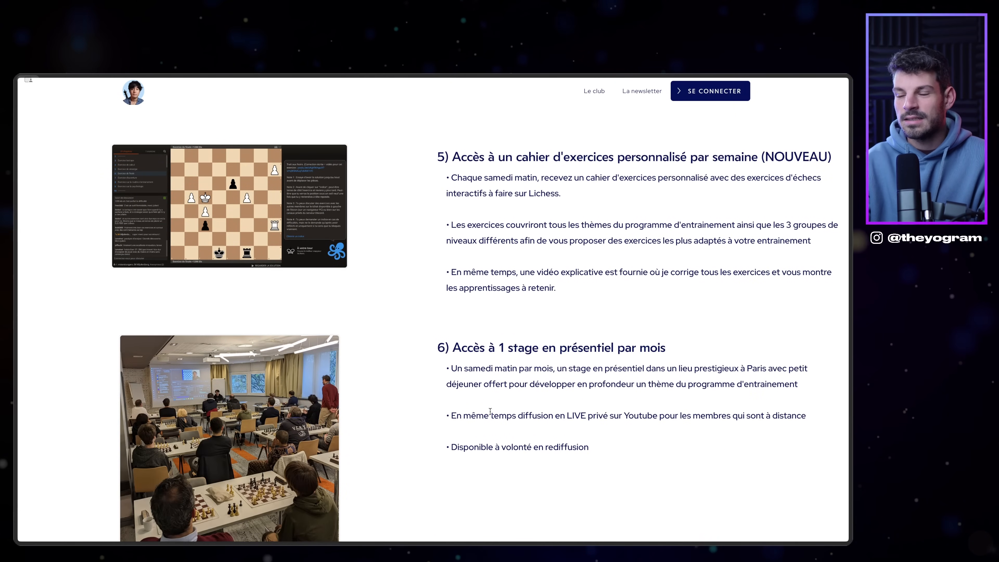
scroll(396, 209, "down", 2)
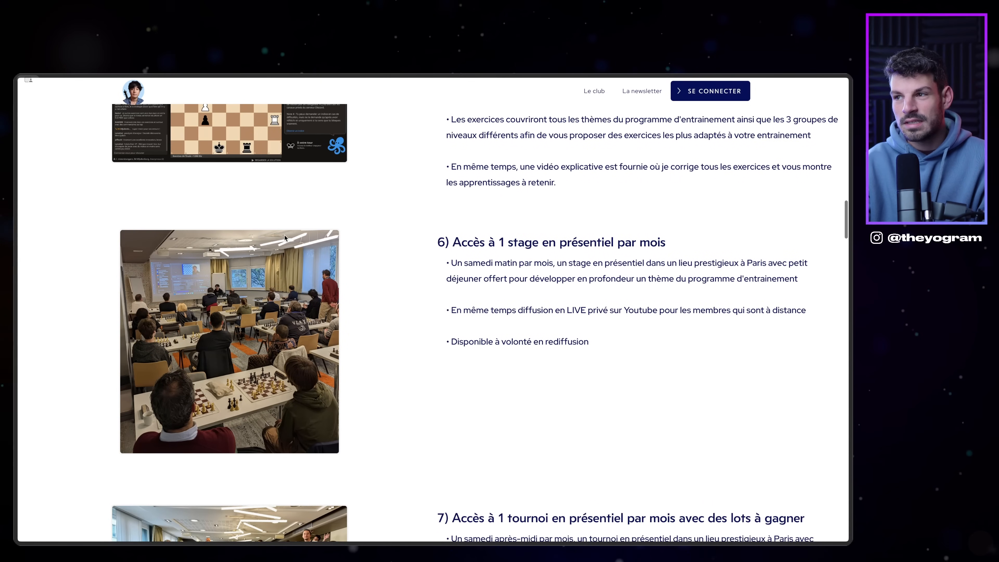
scroll(712, 344, "up", 1)
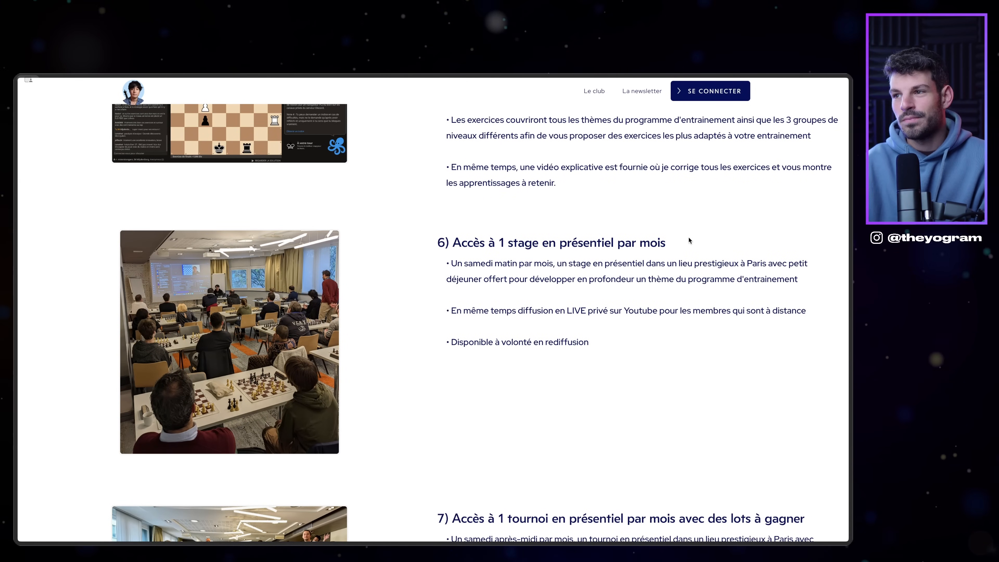
scroll(457, 313, "down", 5)
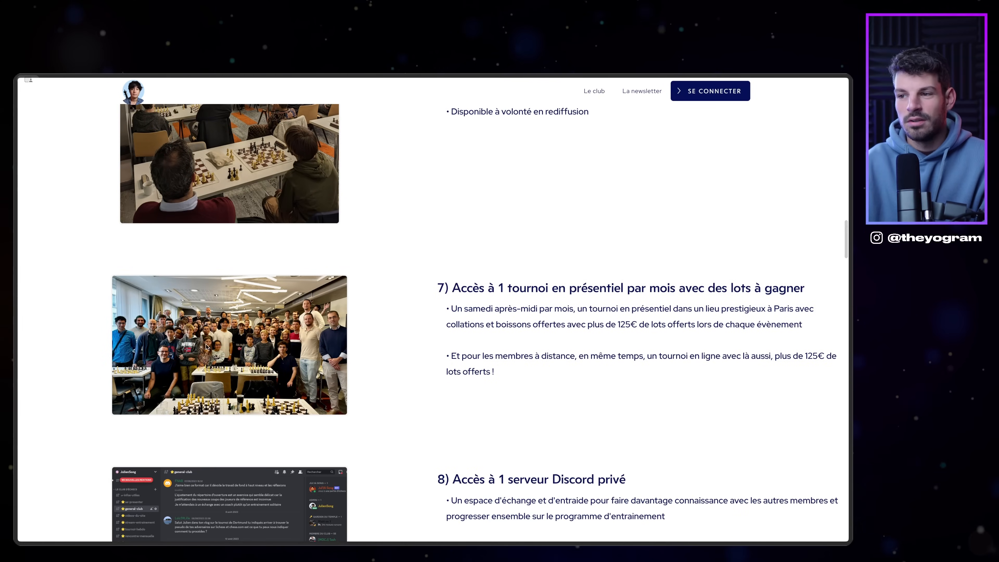
scroll(473, 415, "down", 4)
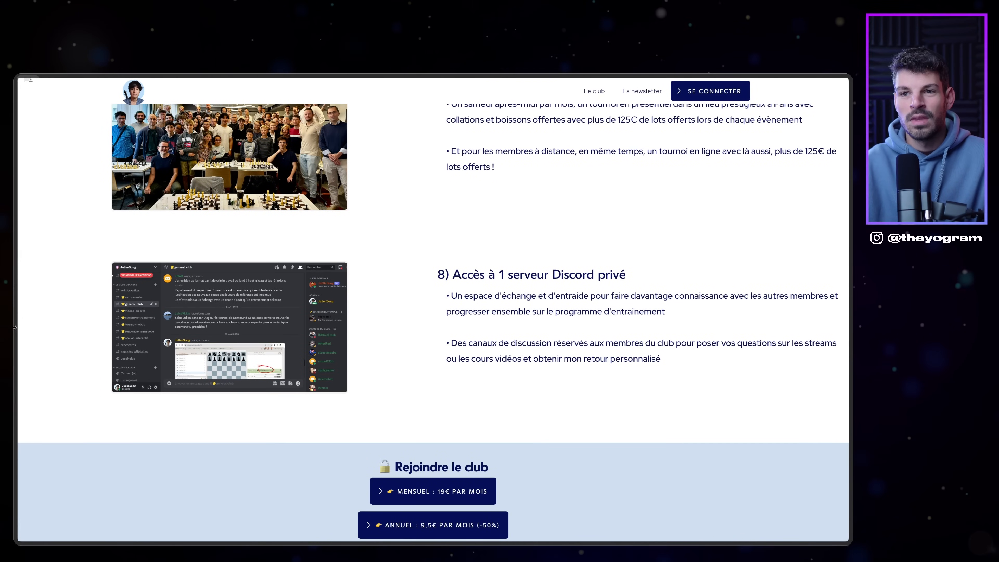
mouse_move(15, 326)
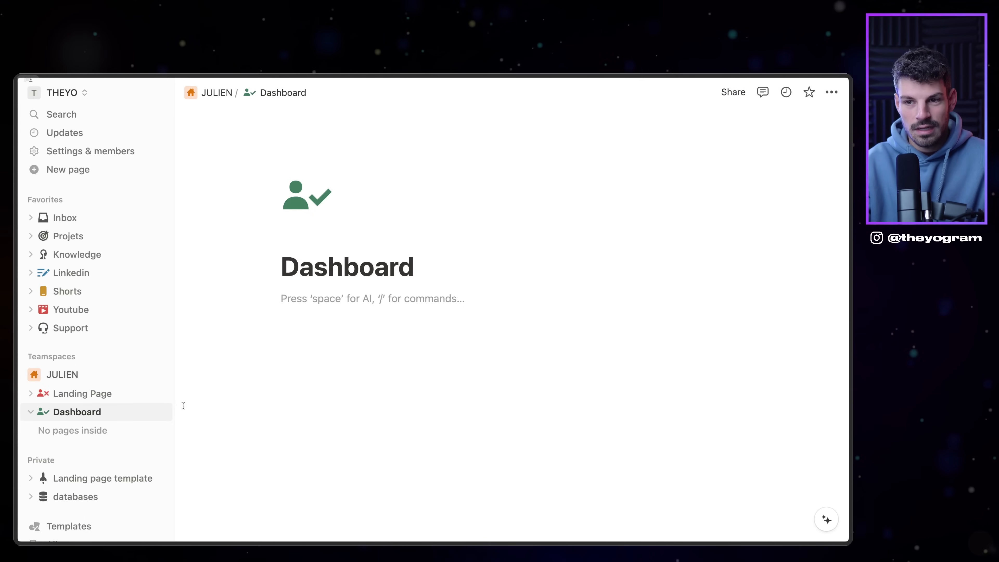
Step: Add Vidéos and Streams subpages inside Dashboard
left_click(161, 412)
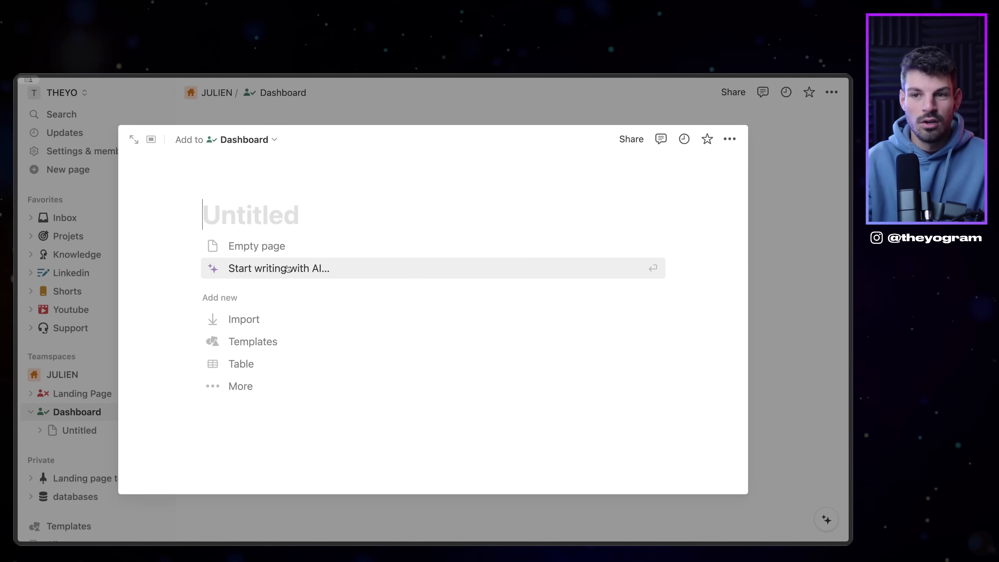
type("Vidés")
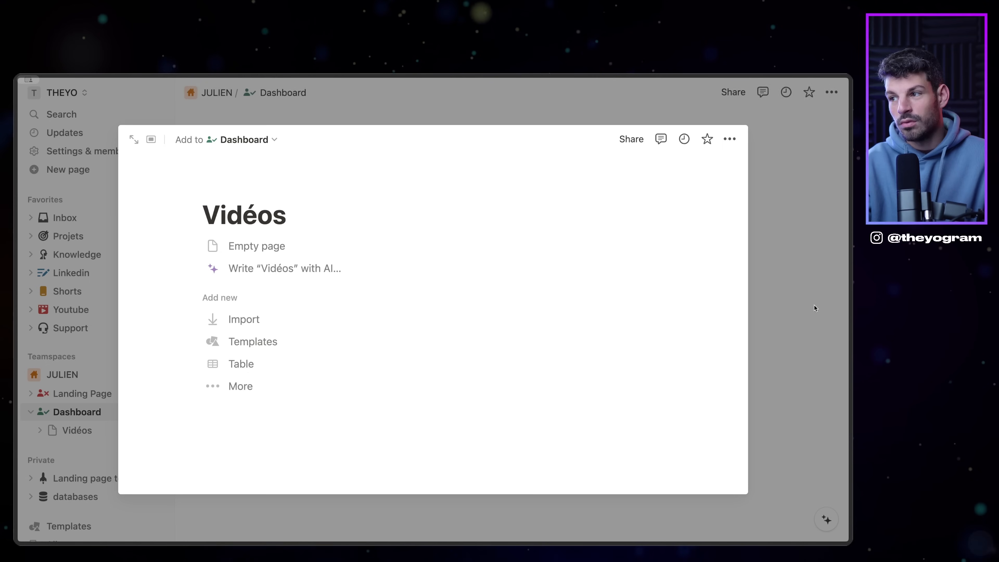
key("Escape")
left_click(160, 412)
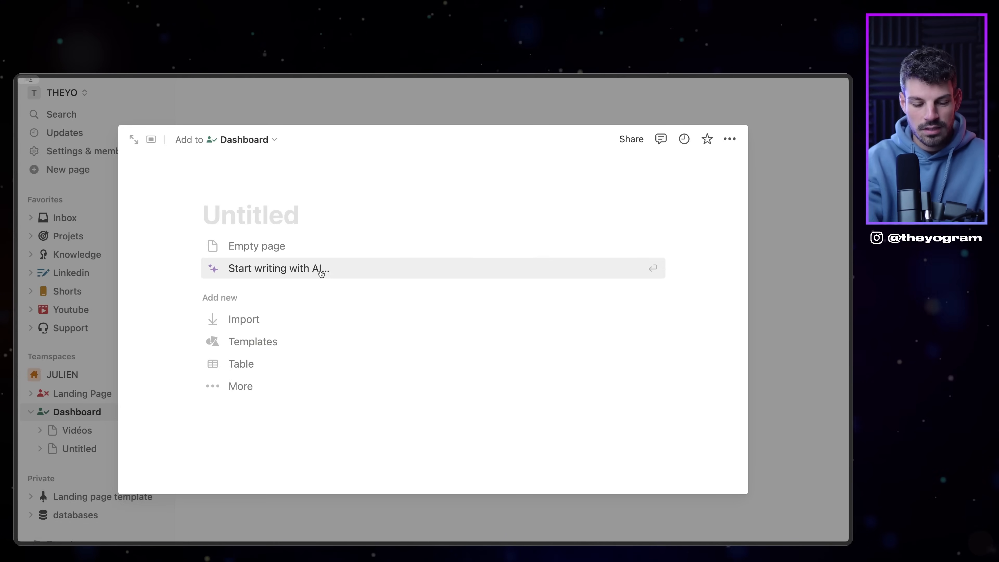
type("Ex")
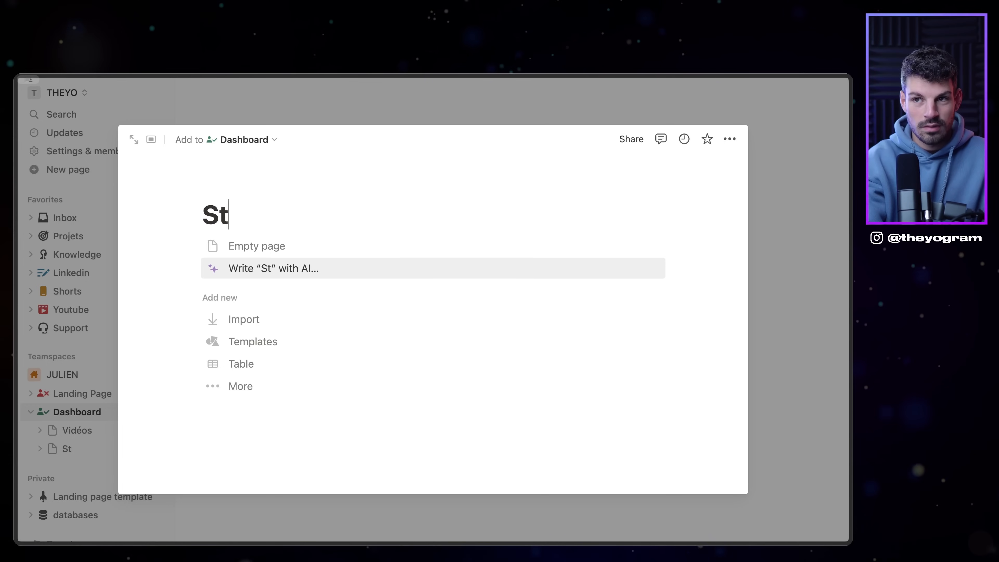
type("reams")
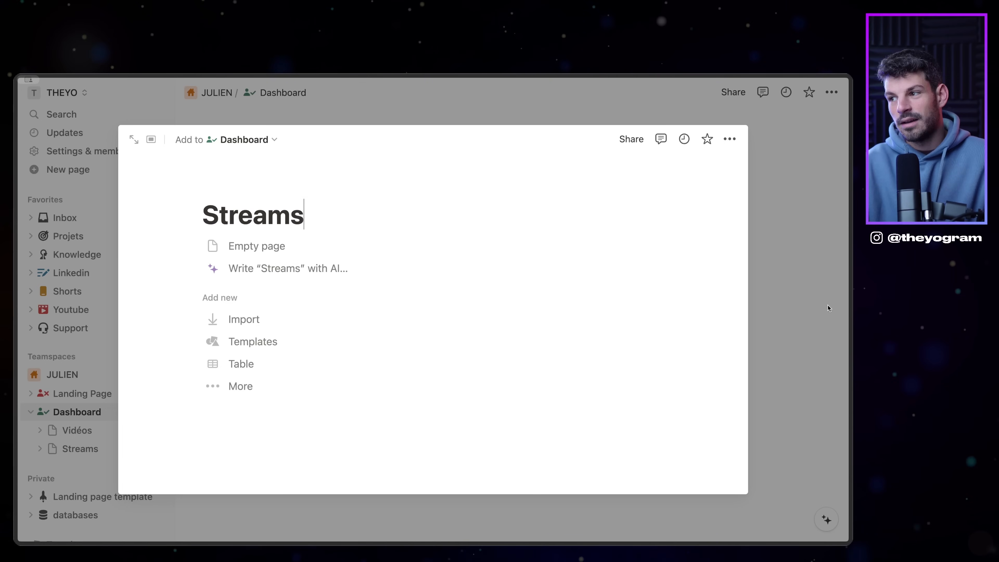
left_click(827, 308)
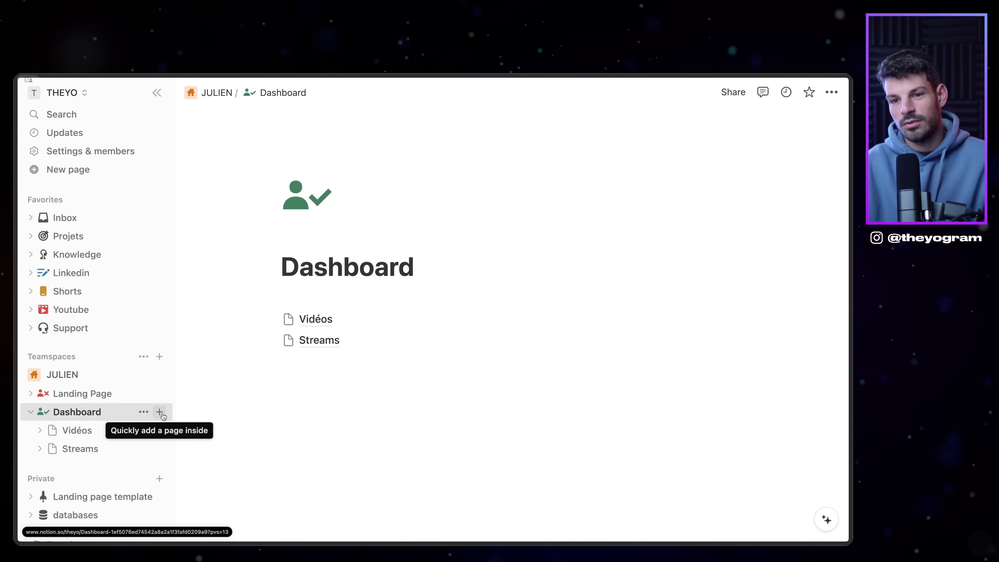
Step: Add a third subpage, Exercices, and return to Dashboard's empty first line
left_click(160, 412)
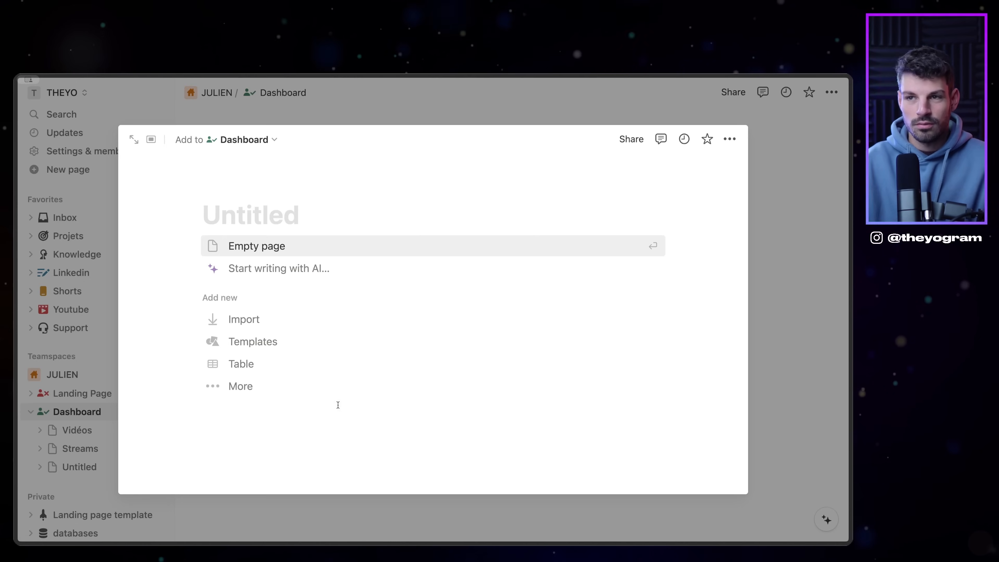
type("Exercices")
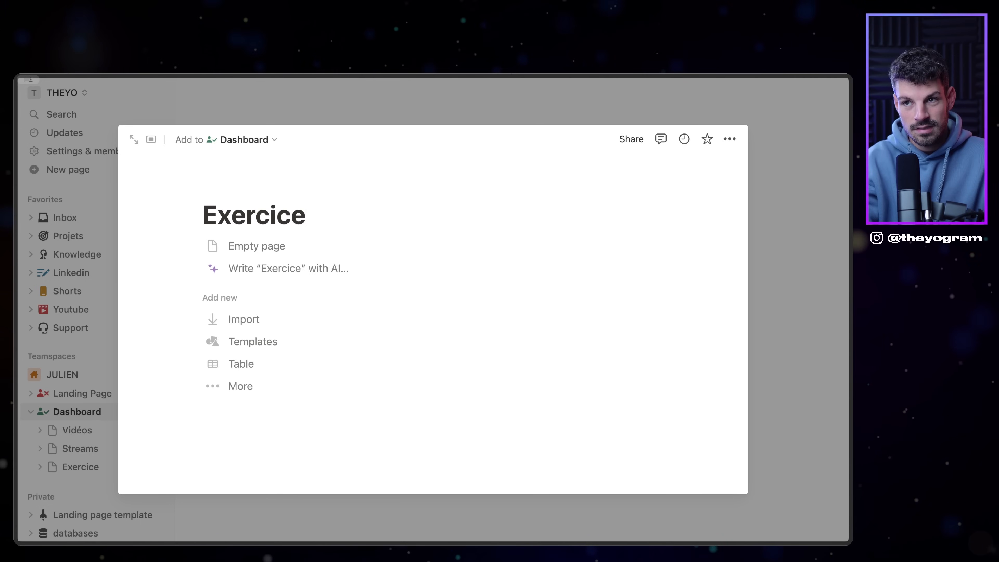
left_click(773, 346)
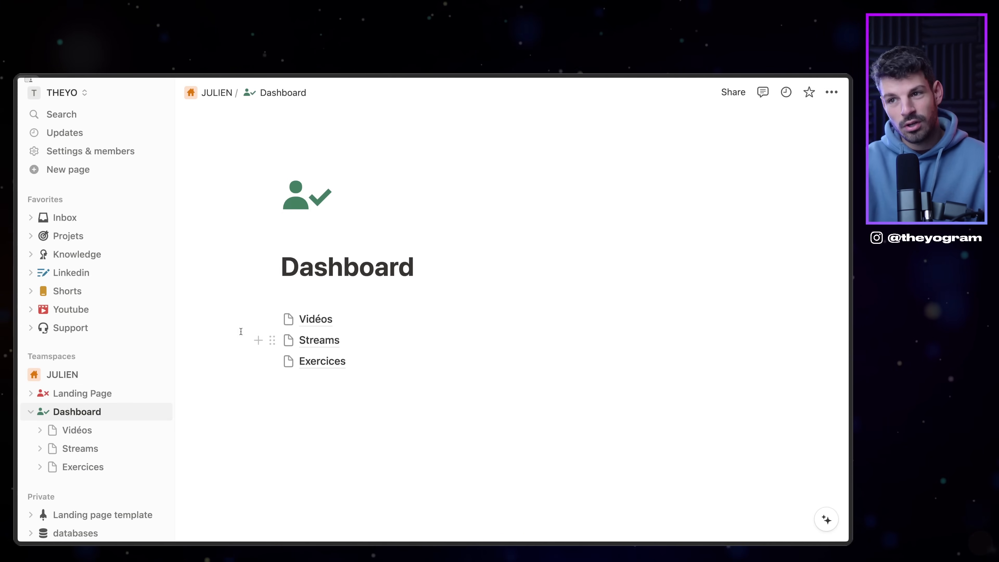
left_click(312, 301)
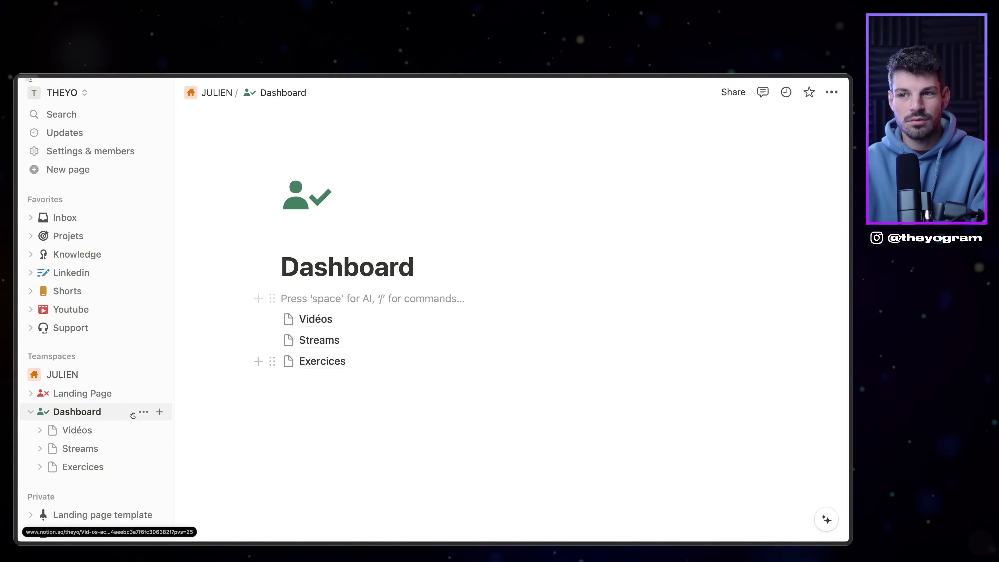
Step: Insert an empty synced block at the top of Dashboard with /synced block
key("Return")
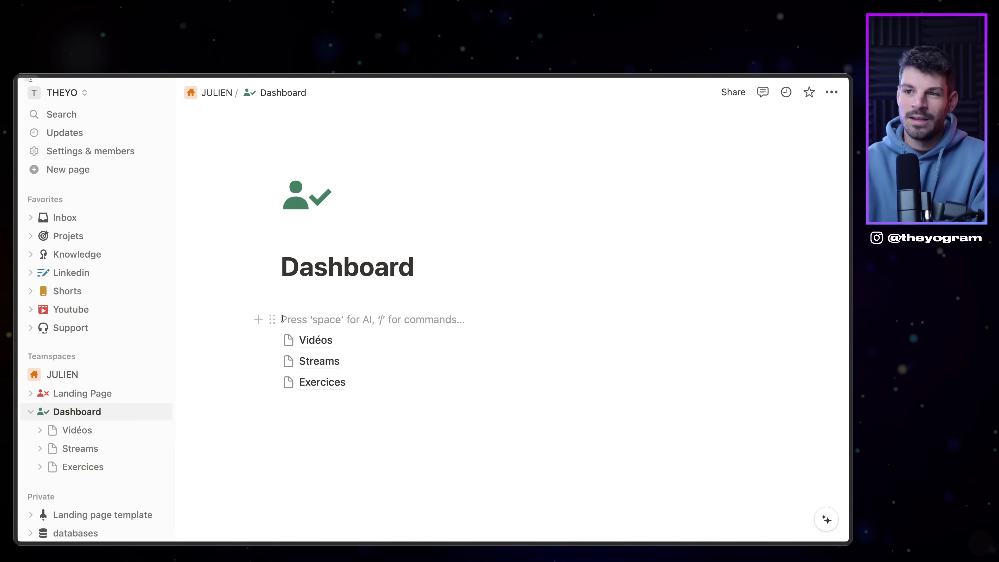
key("Up")
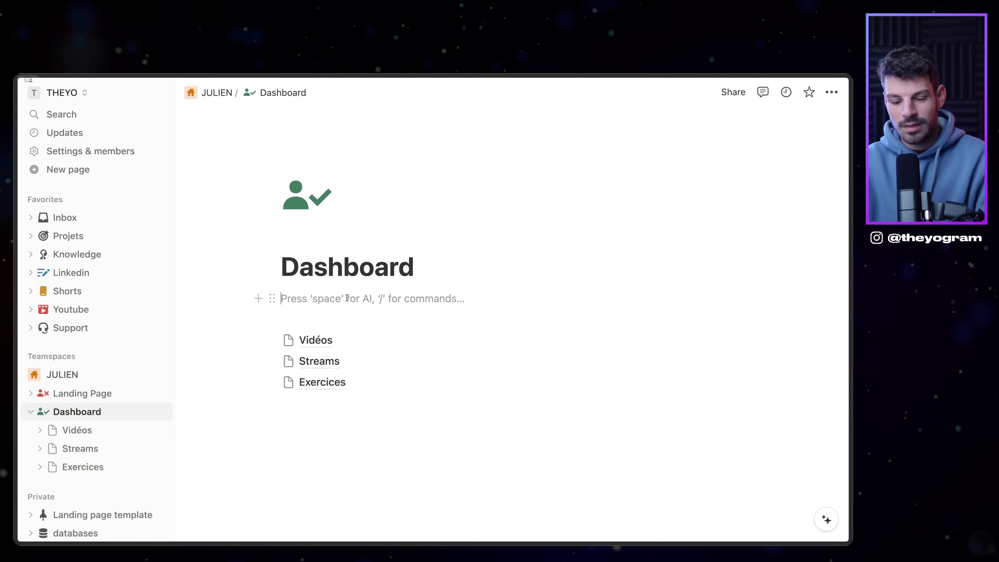
type("/")
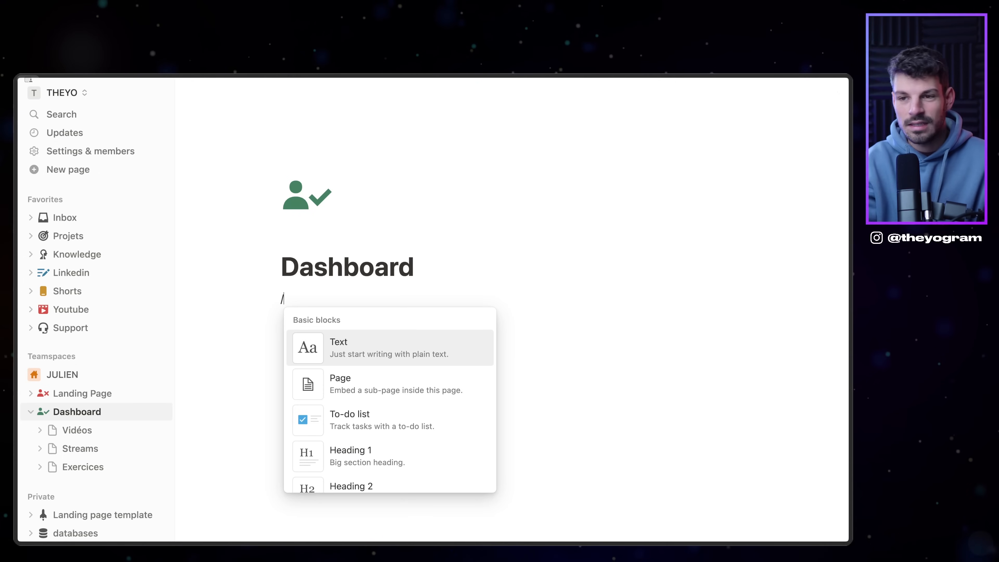
type("sy")
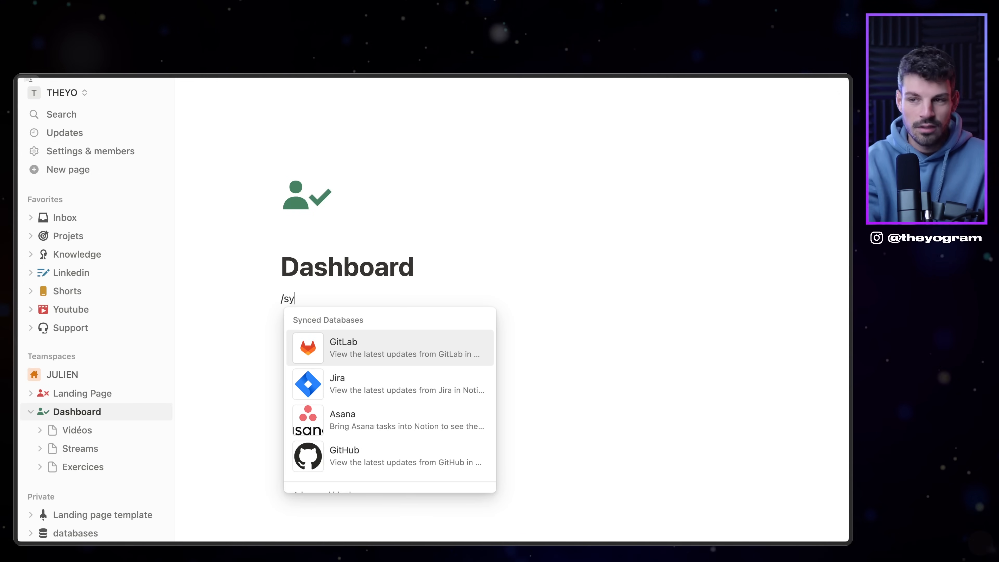
type("nced bloc")
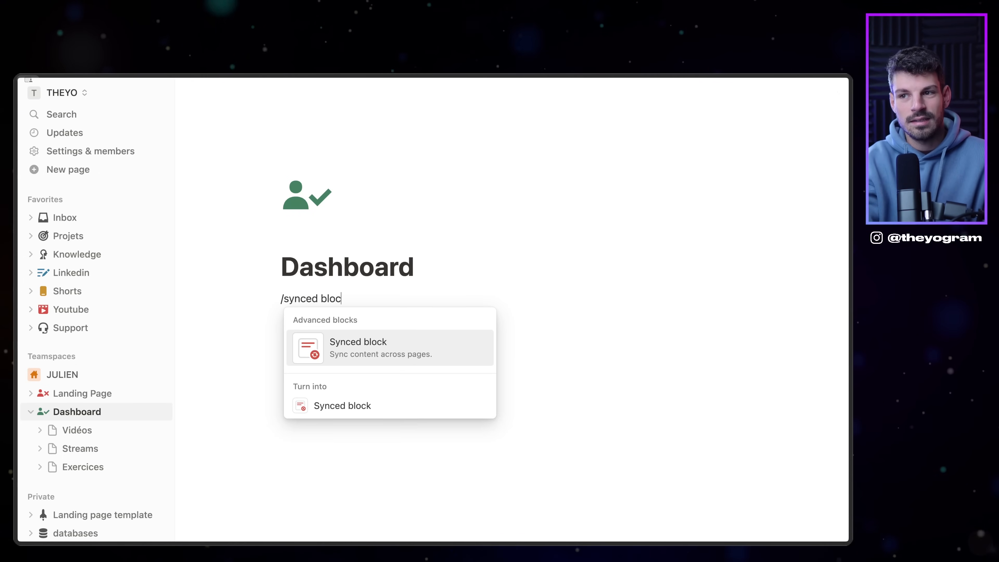
key("Return")
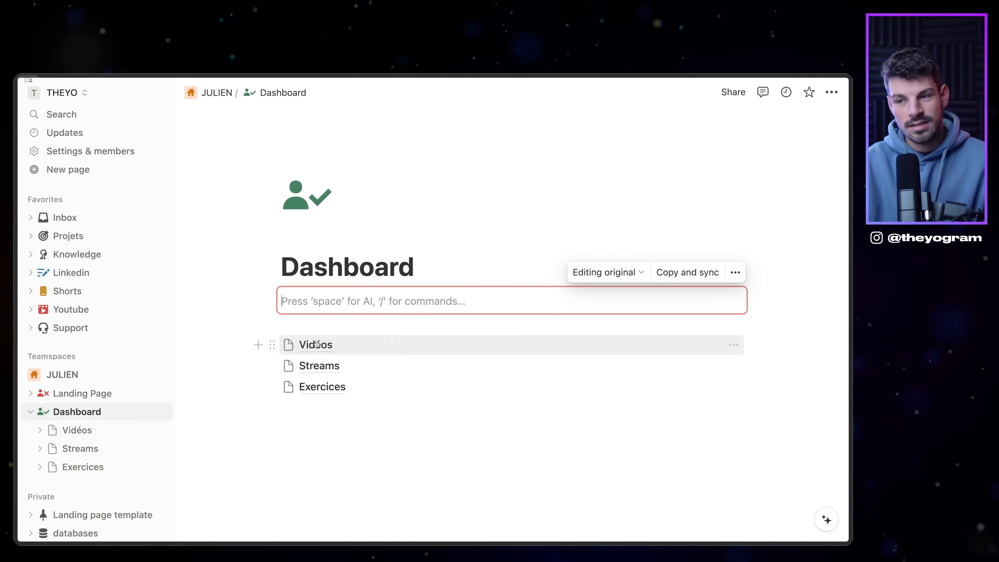
Step: Put a link to the Dashboard page inside the synced block and hide the sidebar
mouse_move(318, 344)
type("/li")
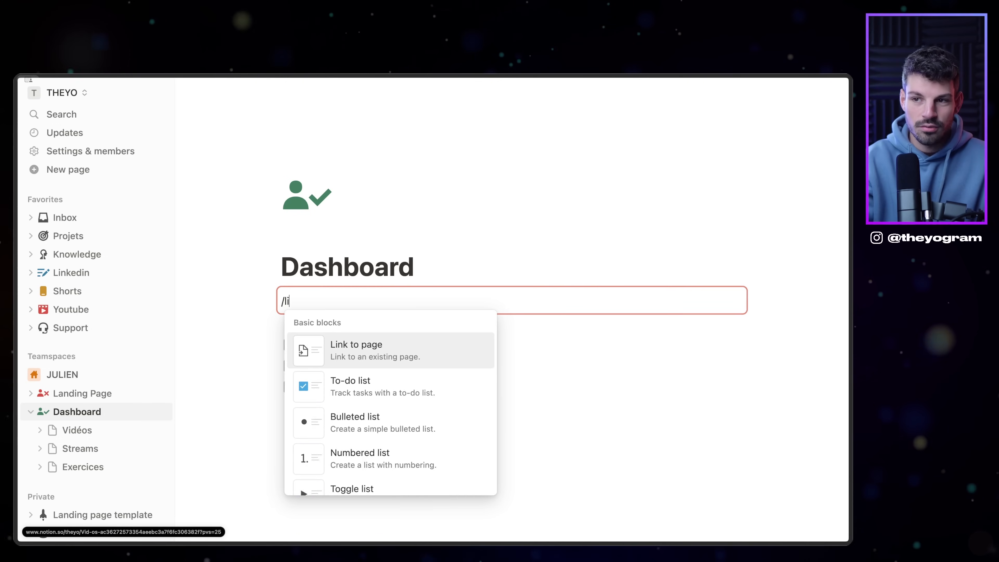
key("BackSpace")
key("BackSpace")
key("BackSpace")
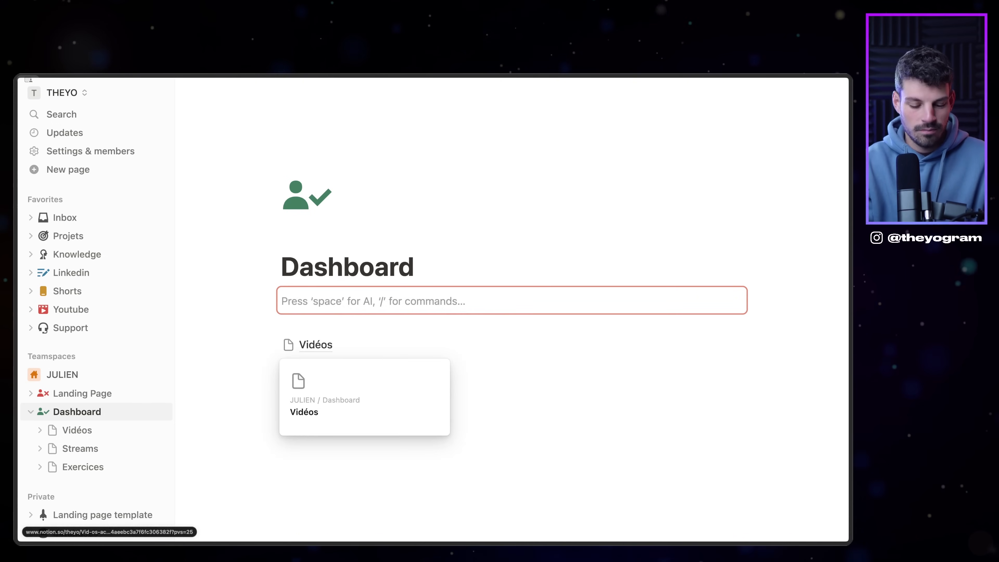
type("/4c")
key("BackSpace")
key("BackSpace")
key("BackSpace")
type("/lin")
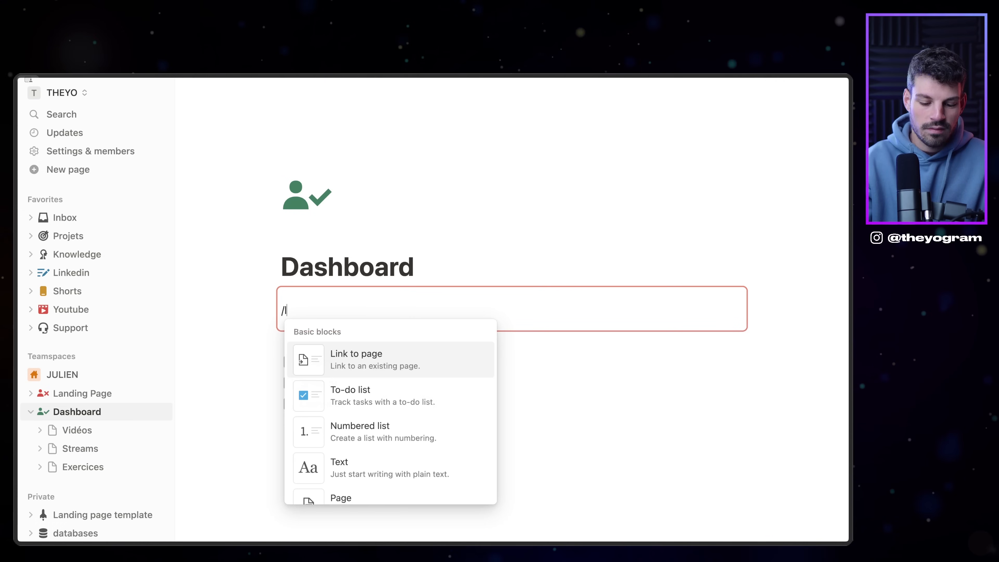
key("Return")
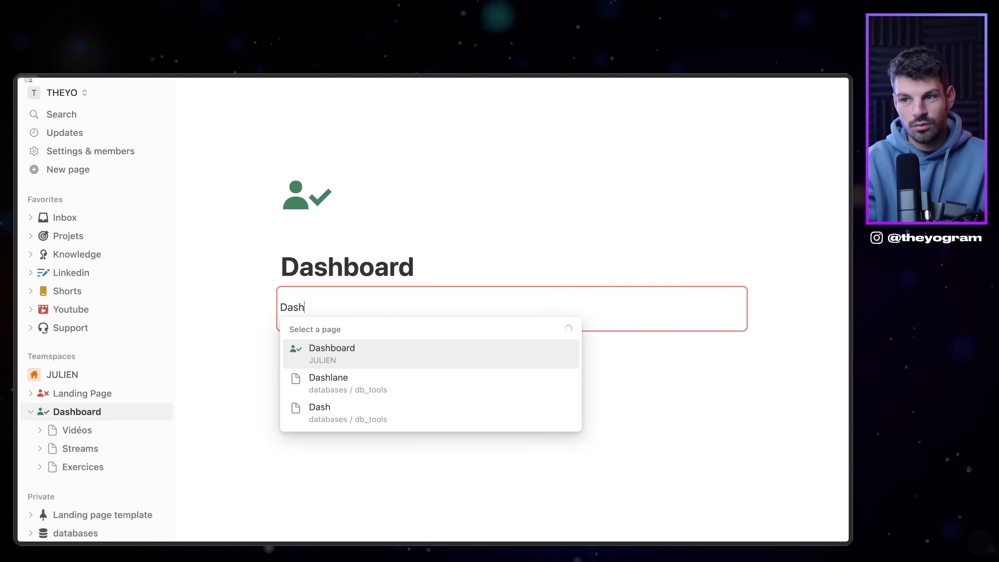
key("Return")
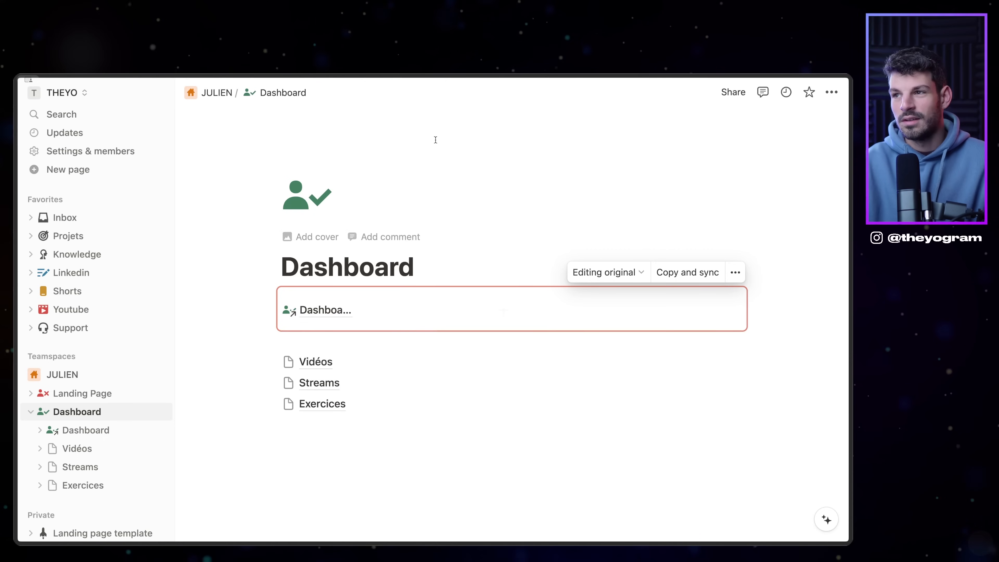
left_click(159, 93)
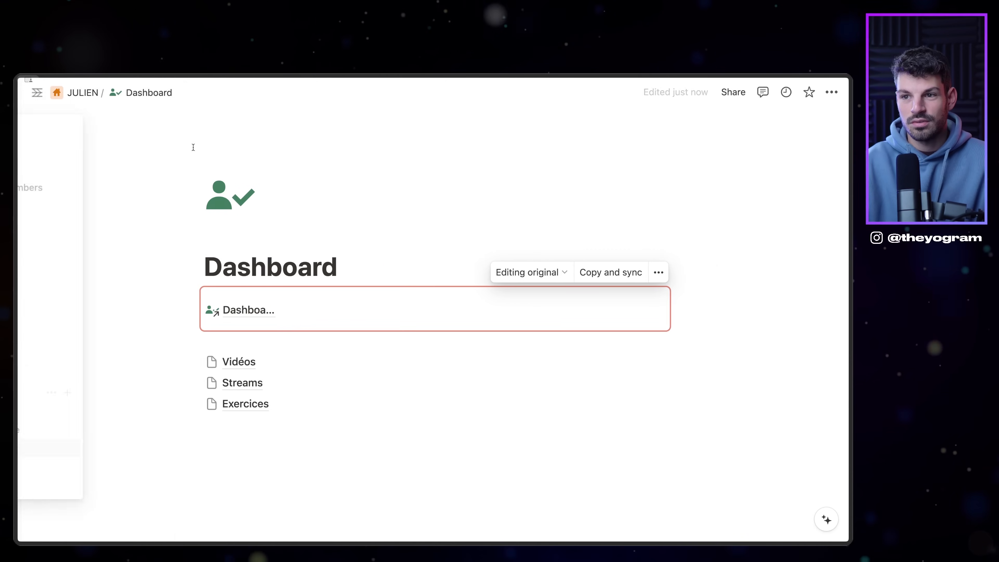
Step: Turn on full width for the Dashboard page
left_click(831, 93)
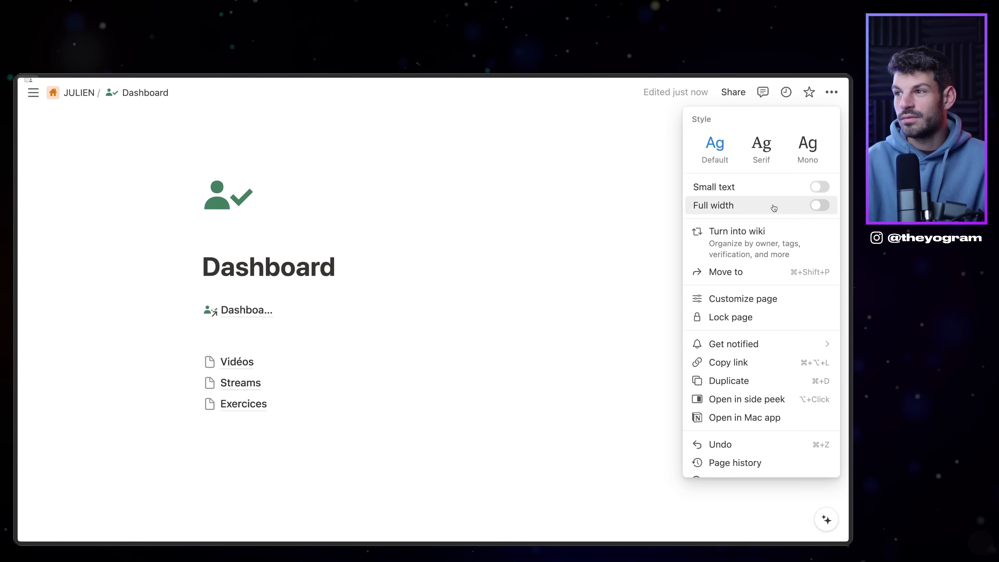
left_click(819, 204)
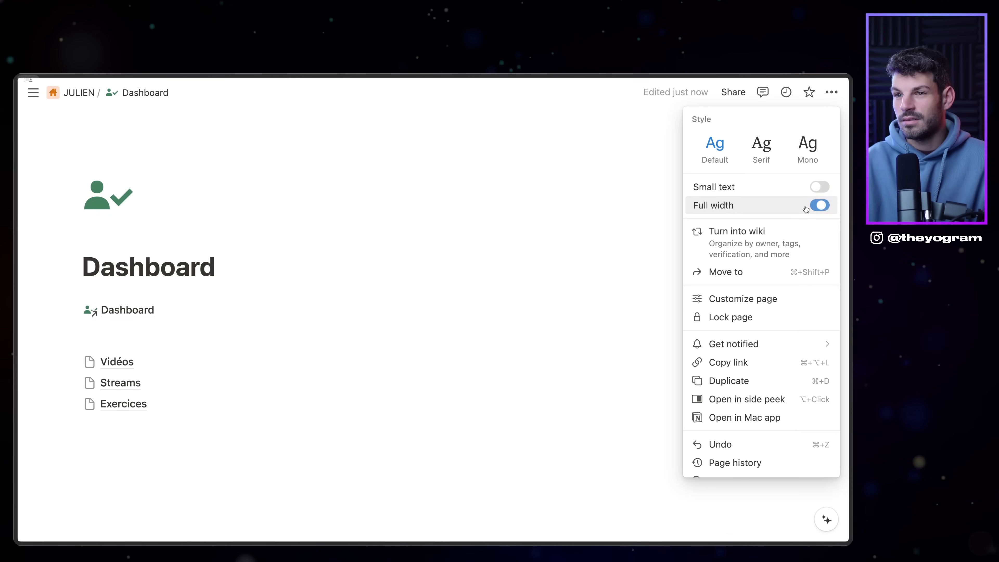
left_click(208, 305)
Step: Add a Vidéos page link beside the Dashboard link in the synced block
left_click(270, 311)
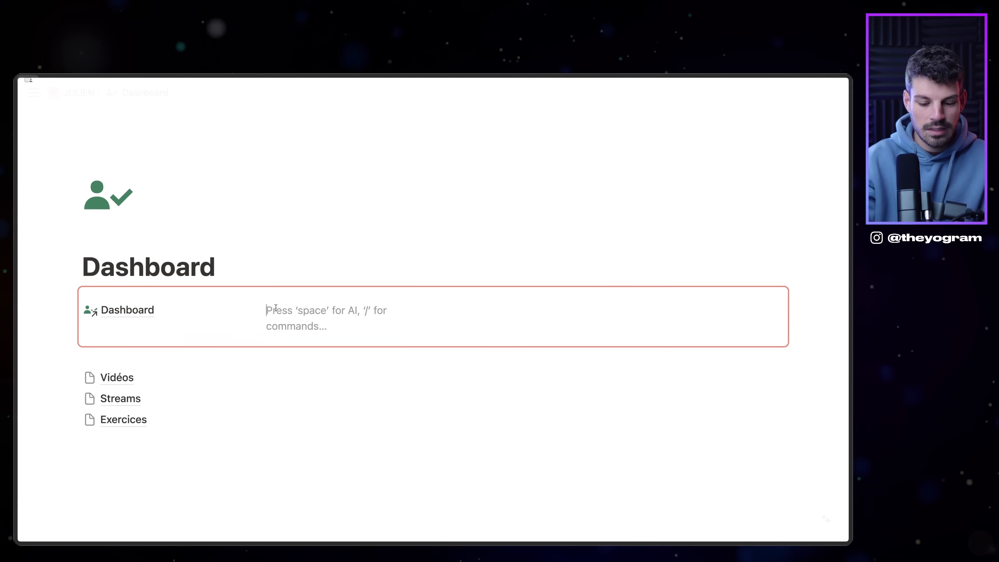
type("/v")
key("BackSpace")
type("link")
key("Return")
type("vid")
key("Return")
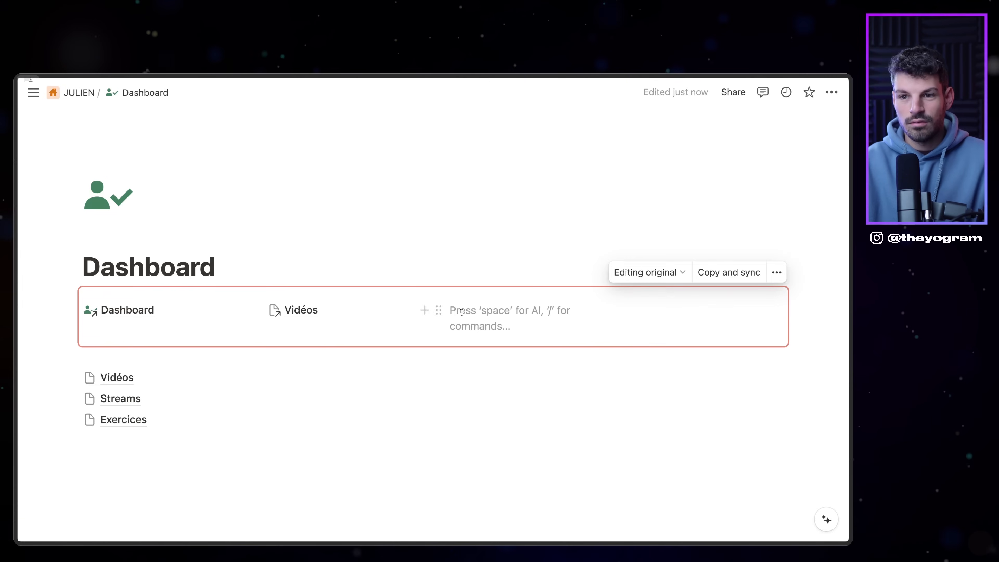
Step: Add Streams and Exercices page links to the synced block navigation bar
type("/")
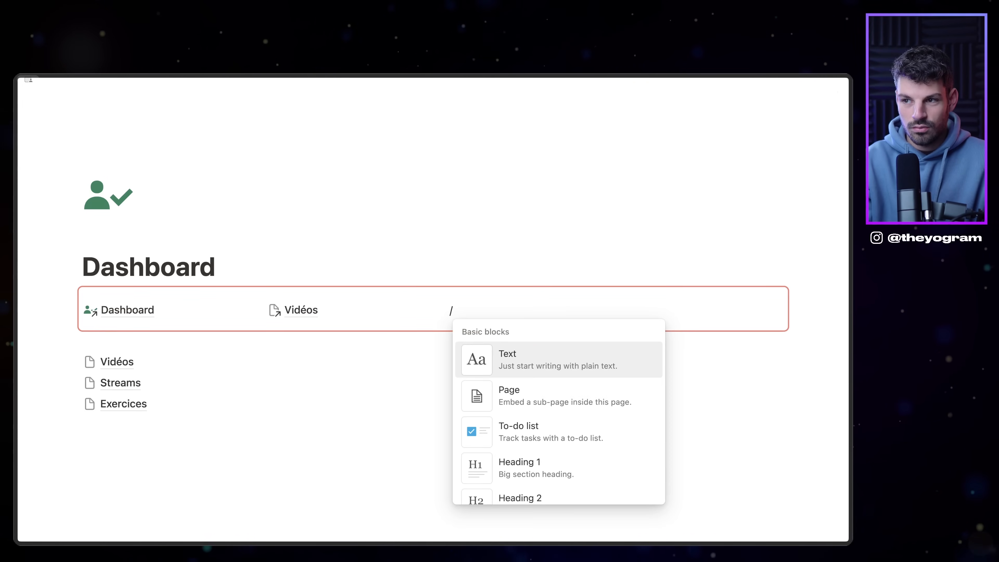
type("link")
key("Return")
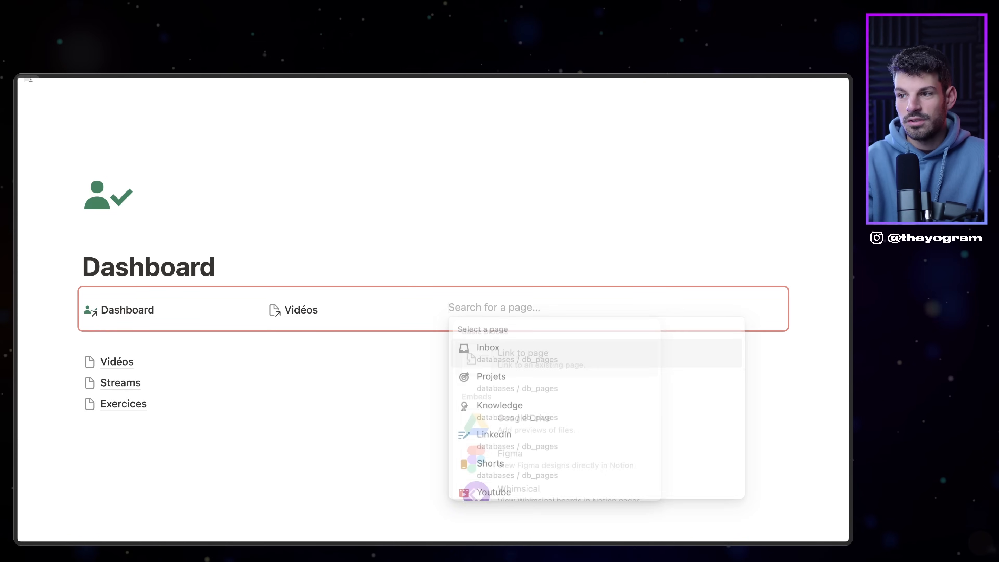
type("stream")
key("Return")
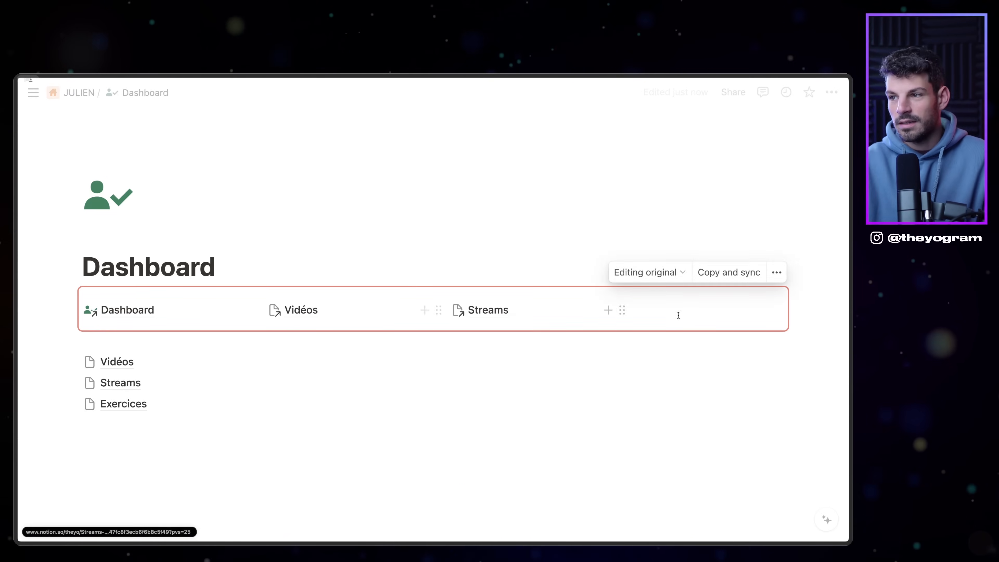
type("/link")
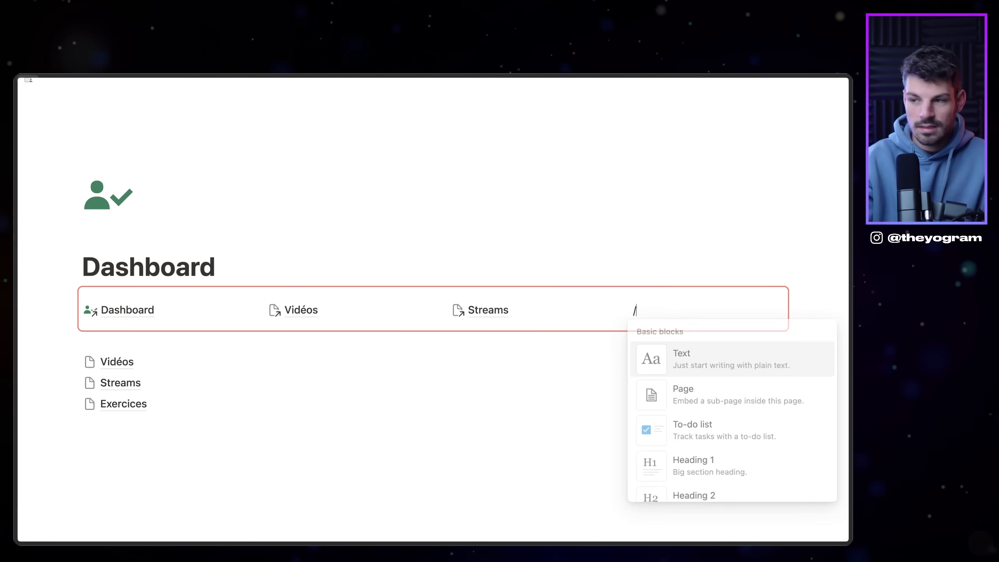
key("Return")
type("exe")
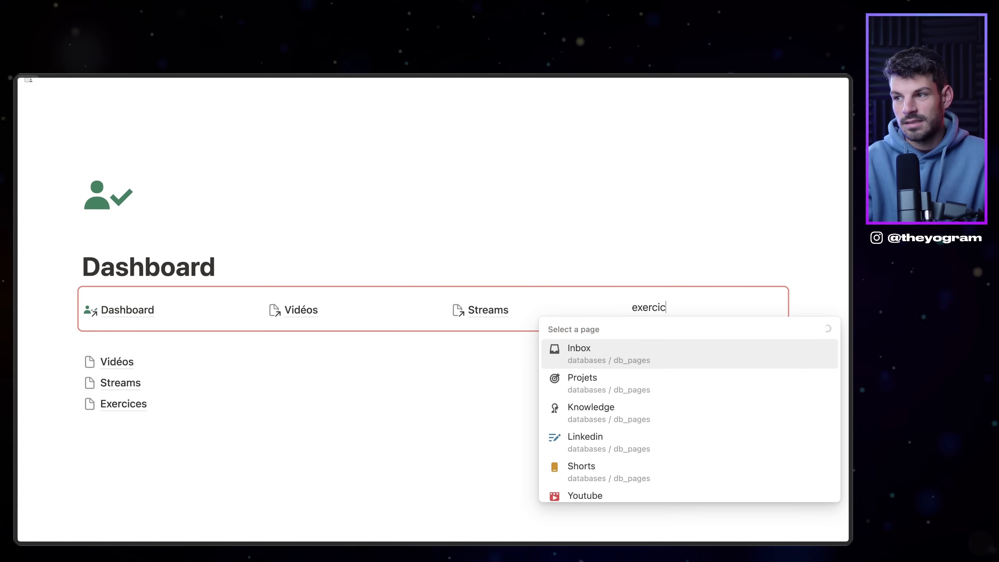
type("rcic")
key("Return")
left_click(179, 342)
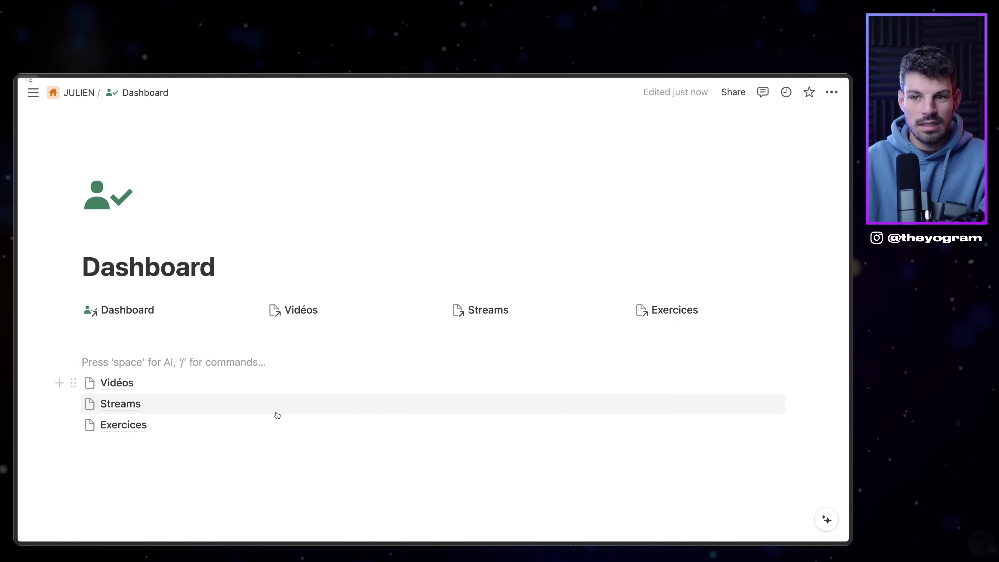
left_click(123, 346)
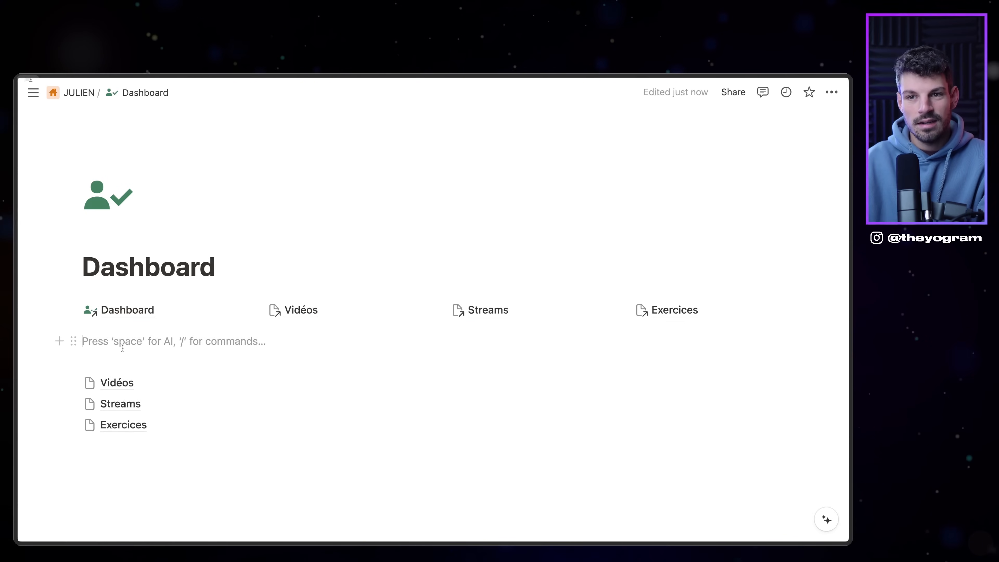
Step: Add a level-2 heading 'Pour accéder au discord' above the page list
key("Return")
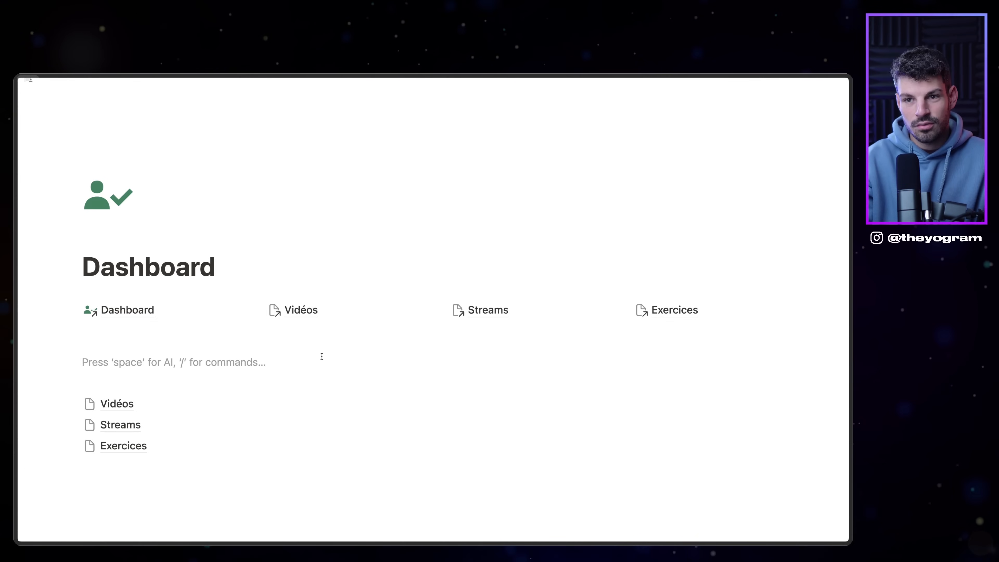
type("## Pour")
type(" accéder zau")
key("BackSpace")
key("BackSpace")
key("BackSpace")
type("a")
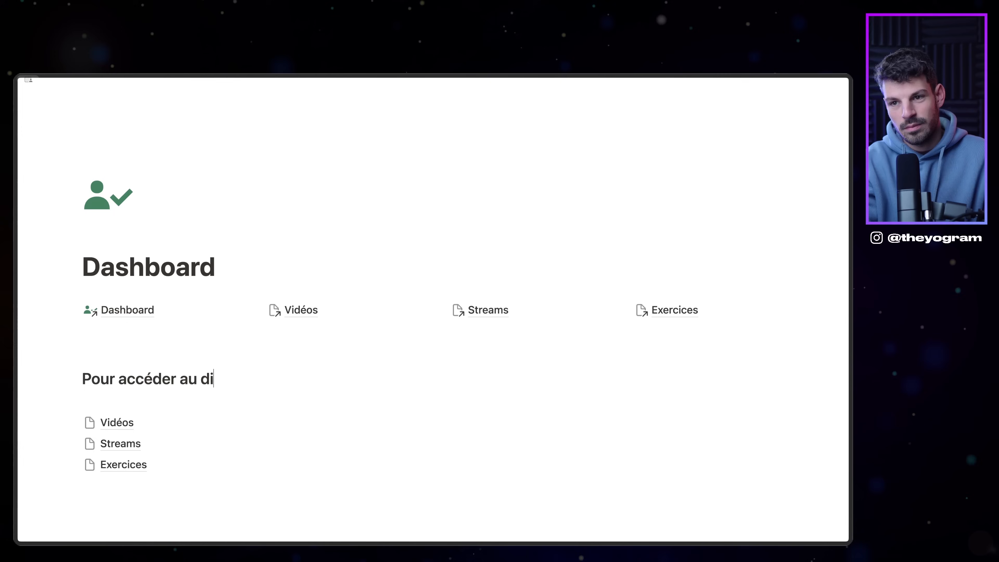
type("u discord")
key("Return")
type("/div")
key("Return")
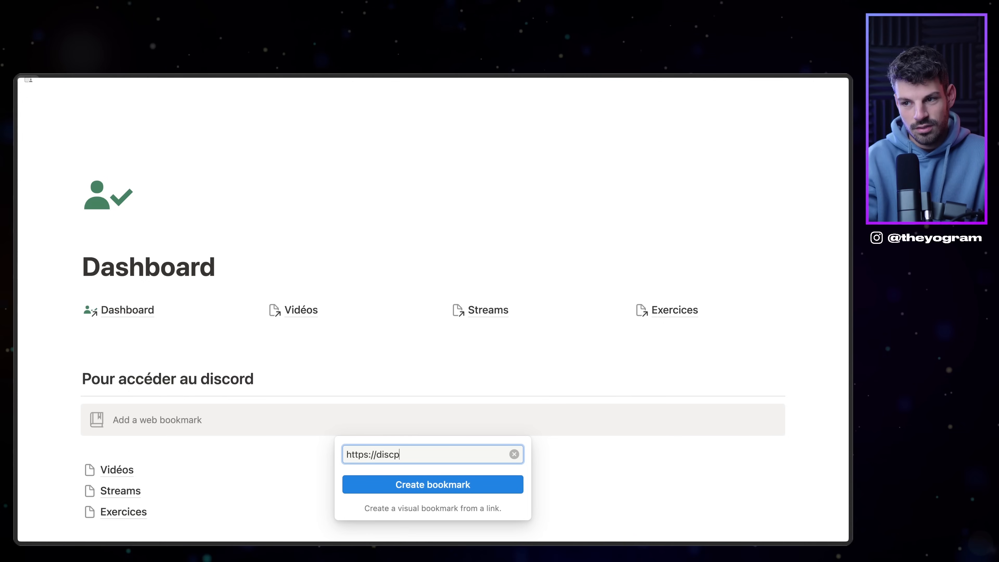
type("m")
key("Return")
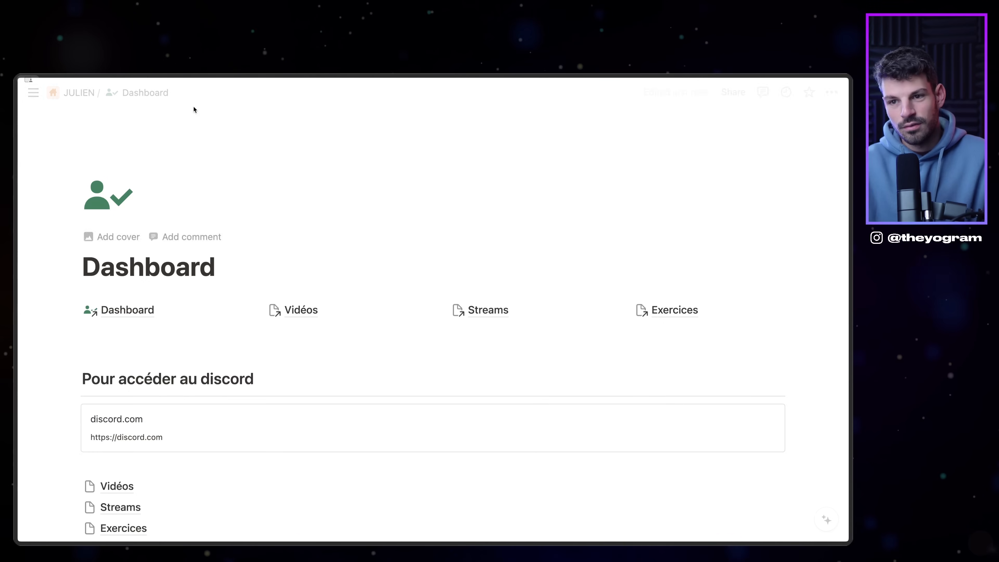
scroll(275, 196, "down", 4)
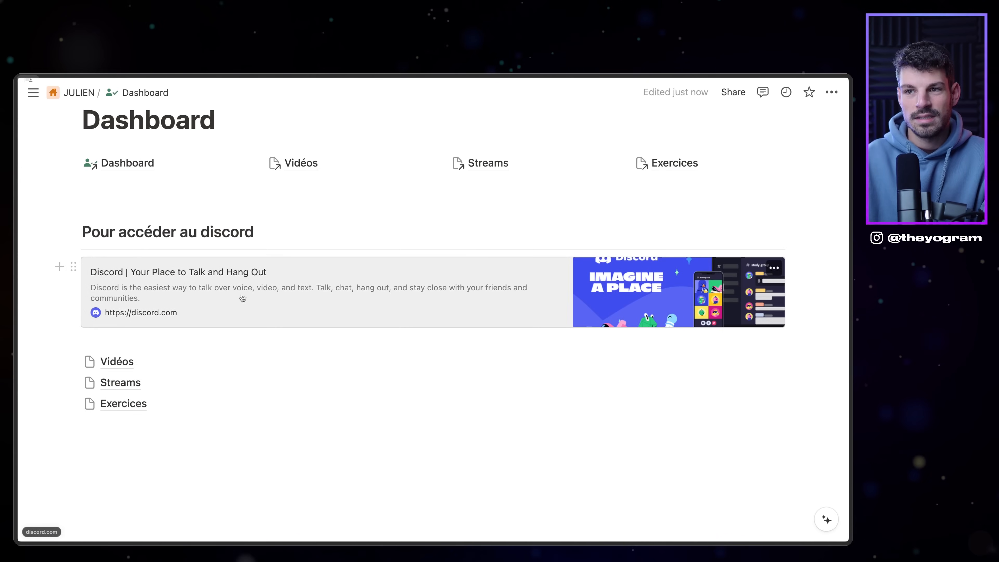
scroll(57, 197, "up", 4)
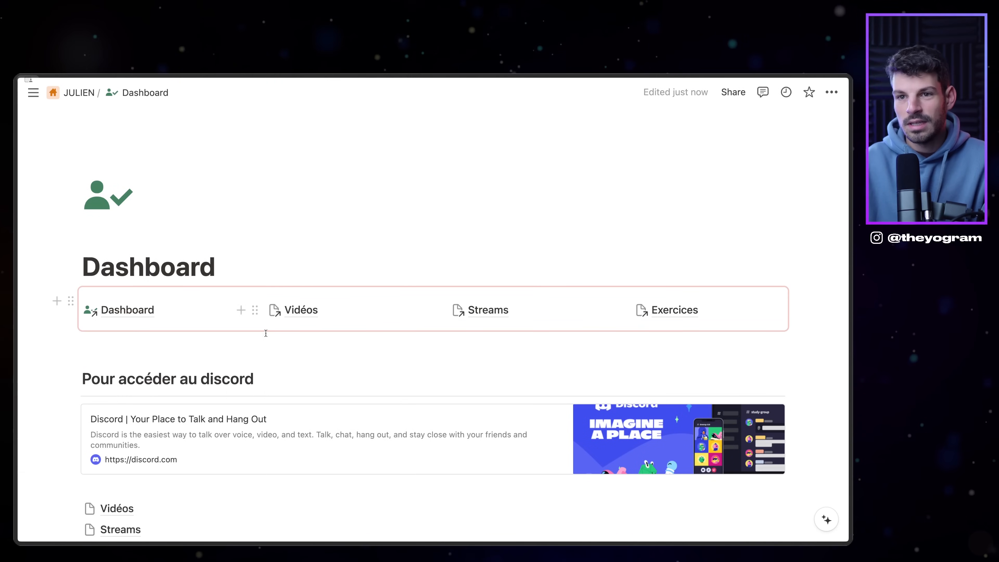
Step: Add an empty line below the Exercices link and show the teamspace's page list from the breadcrumb
scroll(88, 320, "down", 4)
left_click(107, 439)
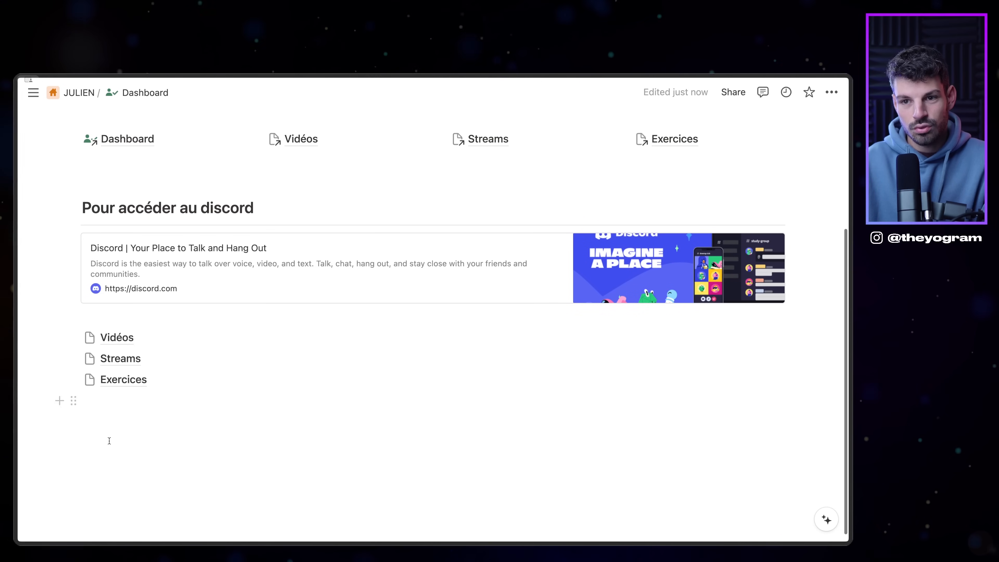
scroll(252, 192, "up", 4)
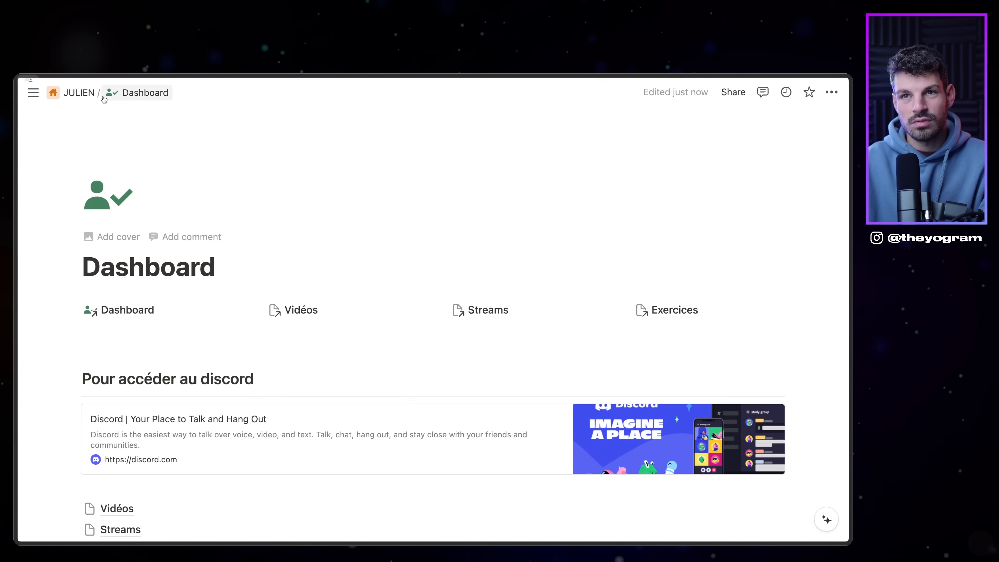
left_click(86, 101)
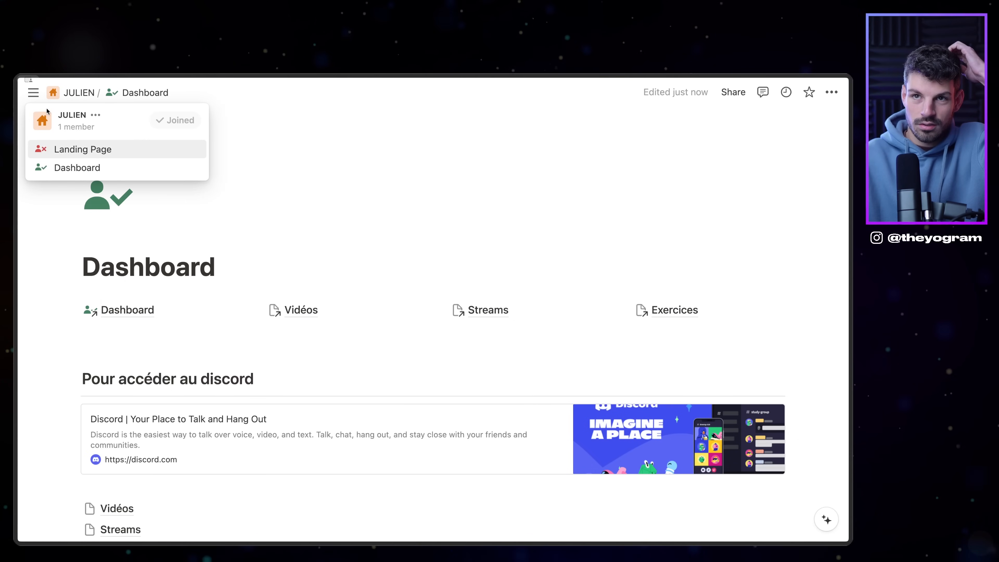
mouse_move(33, 93)
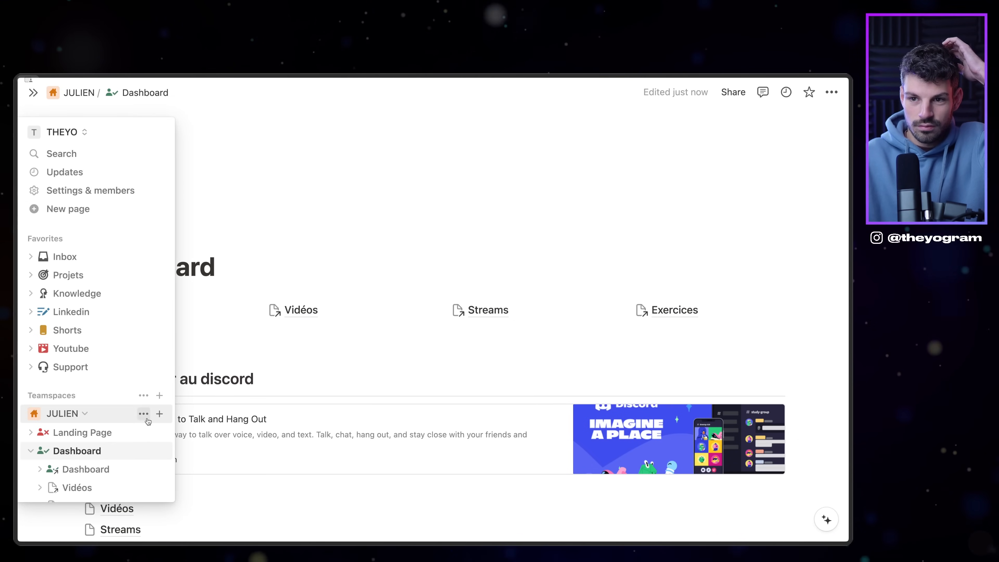
Step: Create a blank teamspace page titled 'Databases'
left_click(159, 413)
left_click(190, 256)
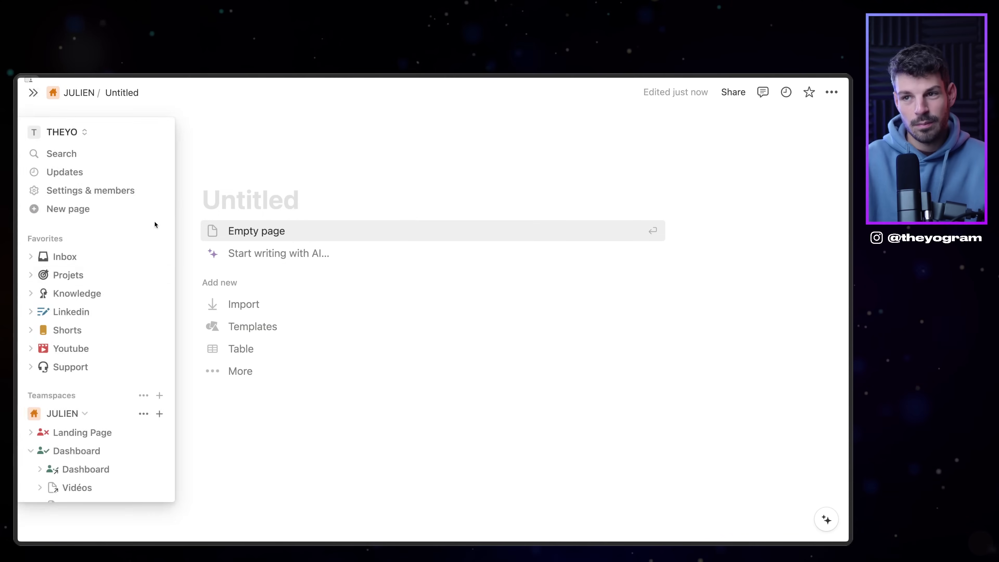
type("Databases")
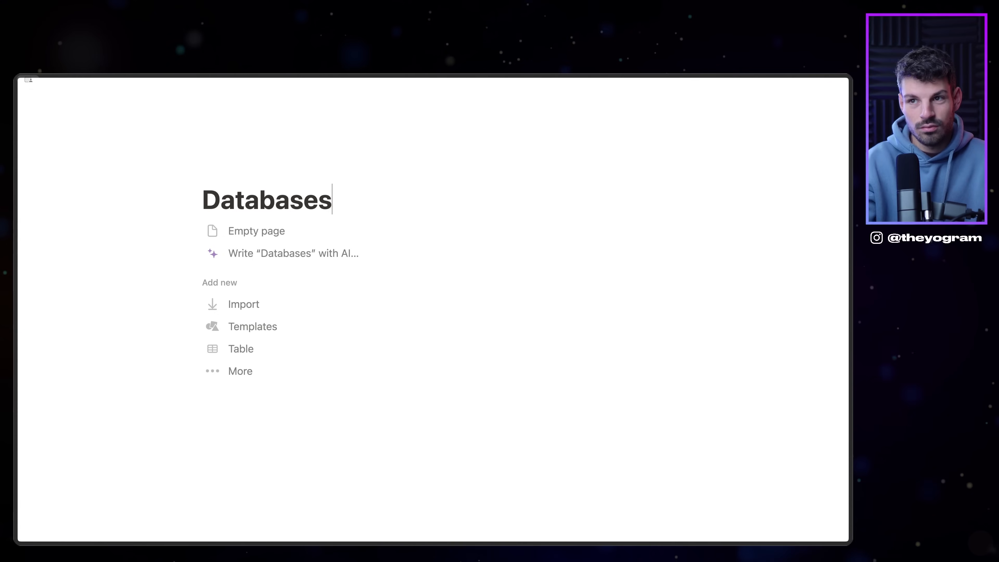
left_click(277, 223)
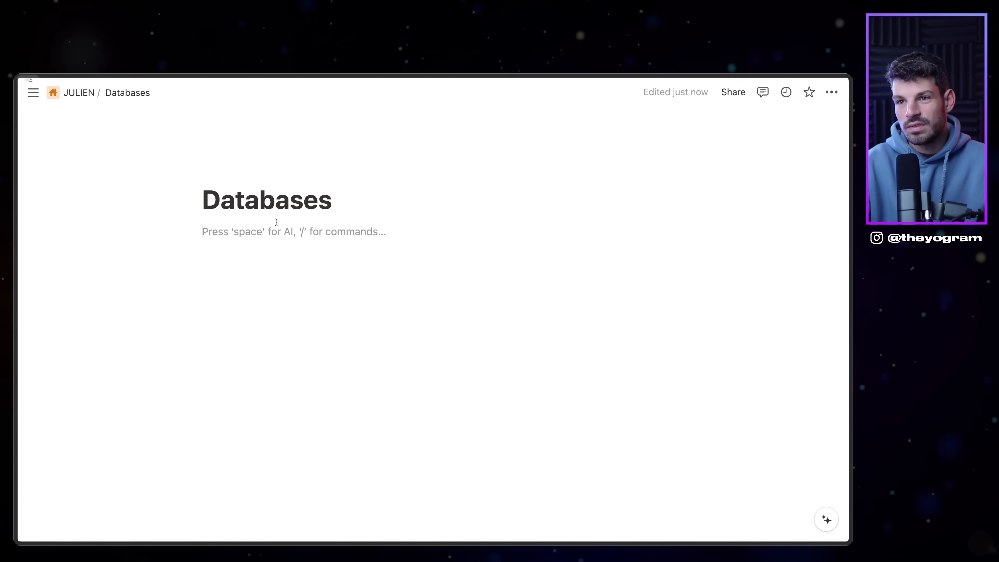
Step: Move the Vidéos, Streams and Exercices pages into Databases from the sidebar
mouse_move(80, 94)
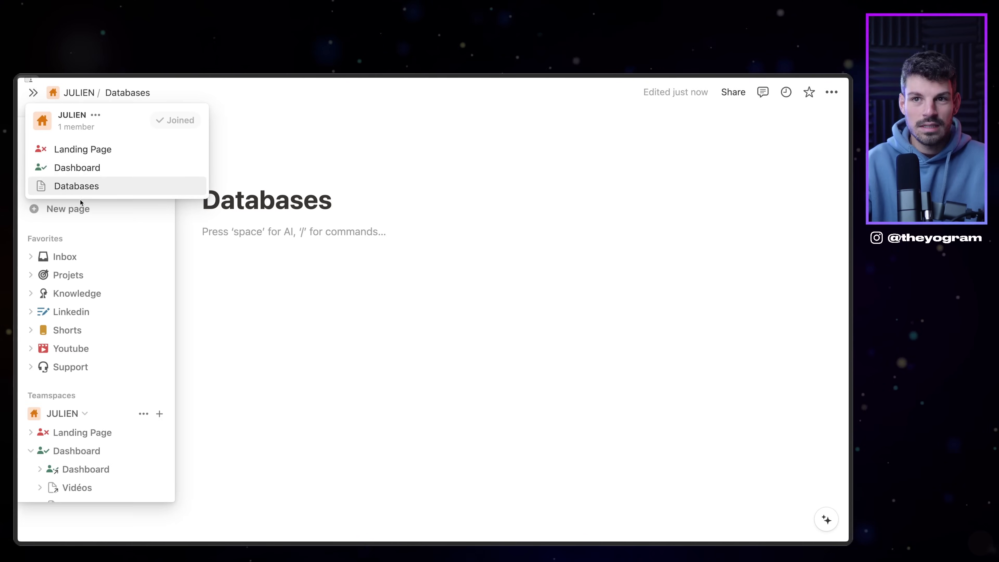
mouse_move(76, 358)
scroll(66, 433, "down", 3)
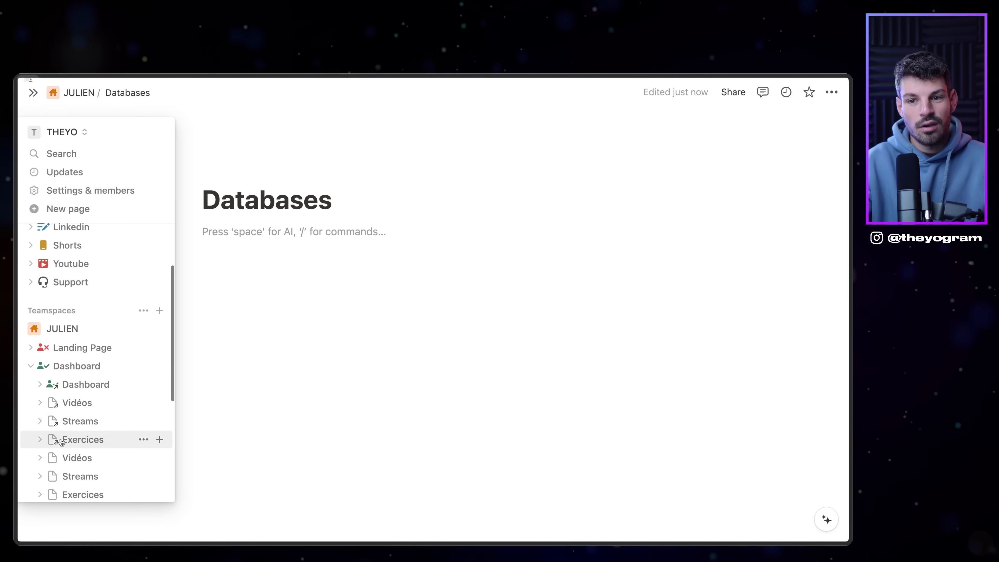
scroll(83, 448, "down", 3)
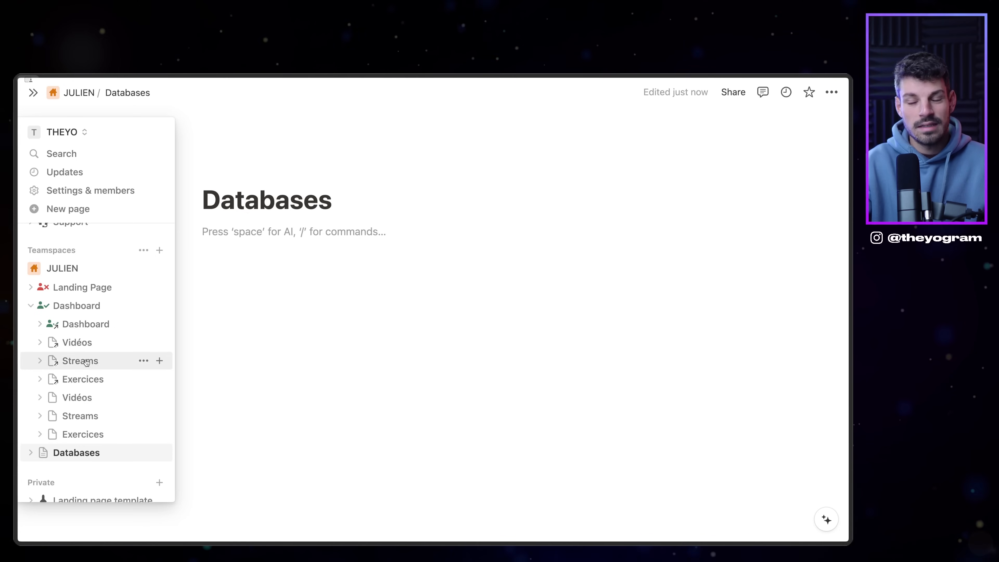
left_click_drag(49, 399, 69, 455)
mouse_move(79, 398)
left_mouse_down()
mouse_move(75, 433)
mouse_move(75, 416)
left_mouse_up()
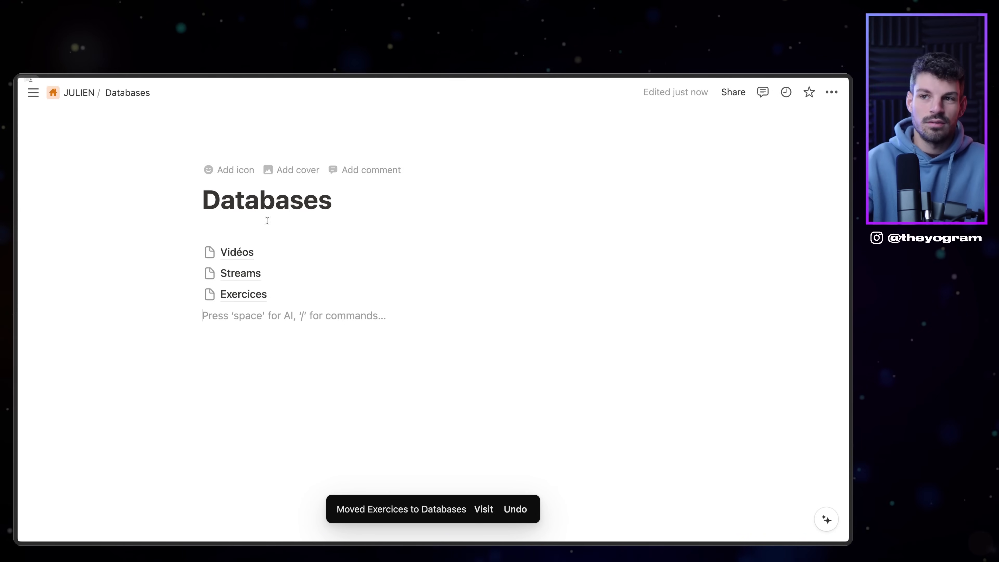
left_click(269, 231)
left_click(221, 316)
left_click(271, 231)
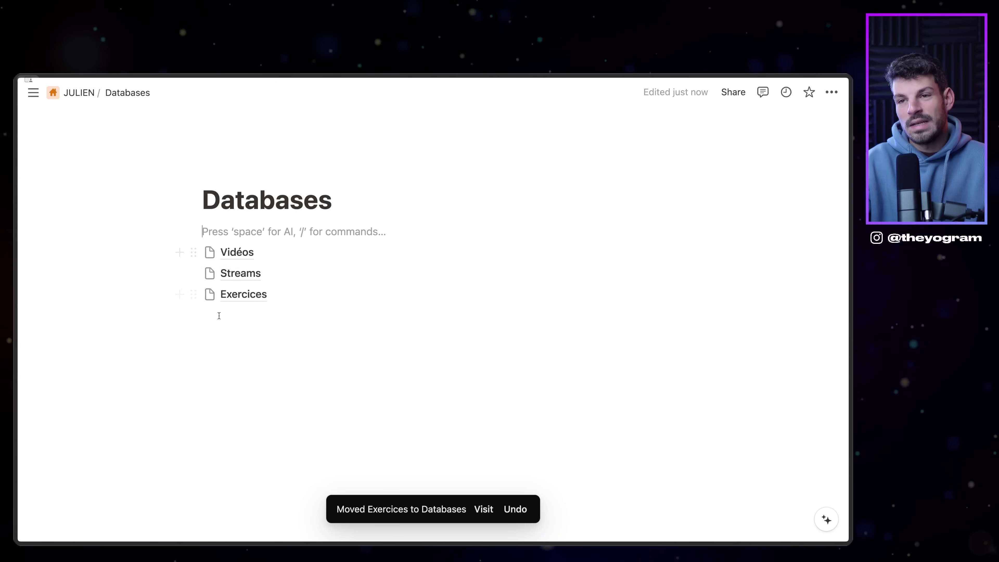
Step: Insert a sub-page in Databases as a new table database named 'Vidéos' with Name and Tags columns
mouse_move(294, 285)
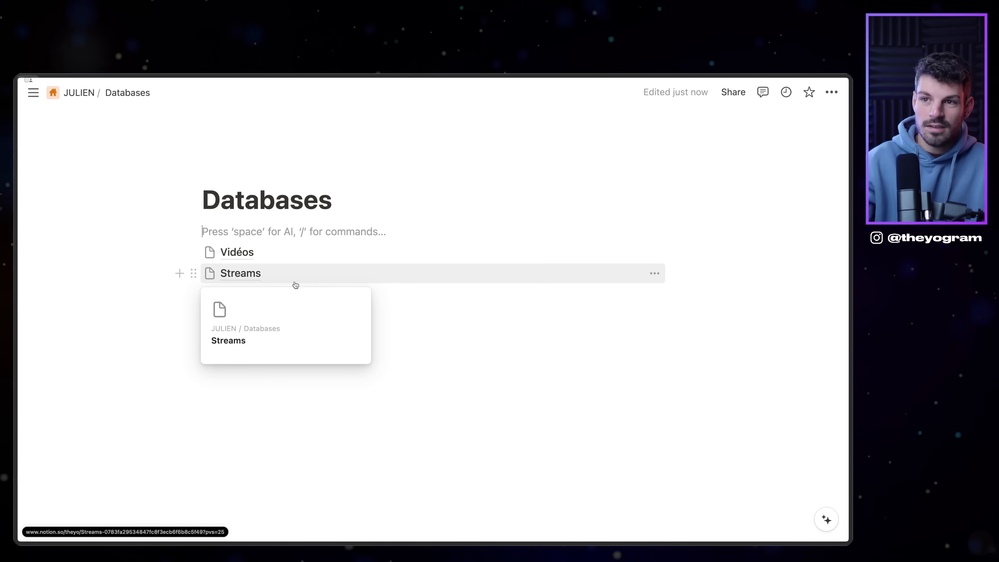
left_click(282, 331)
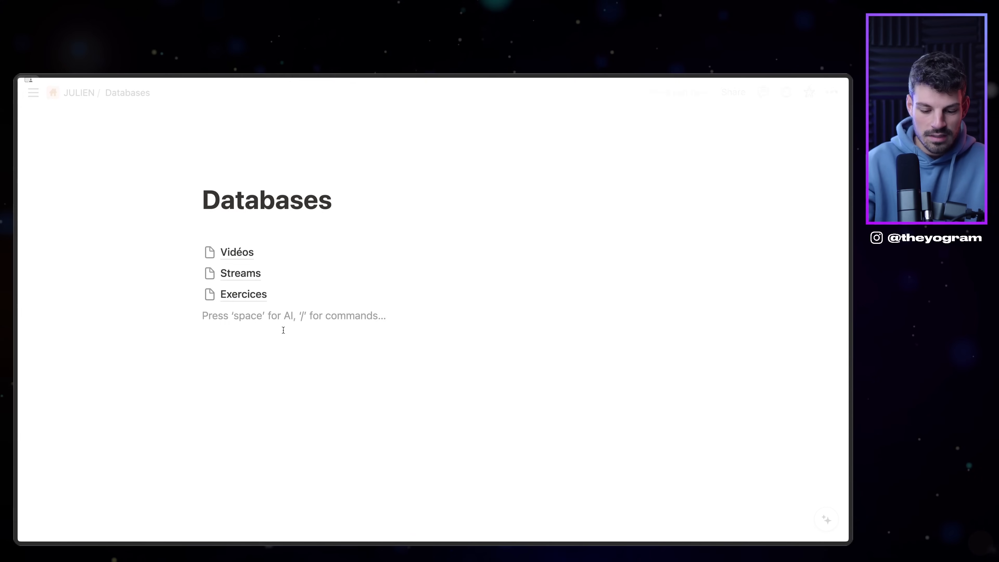
type("/")
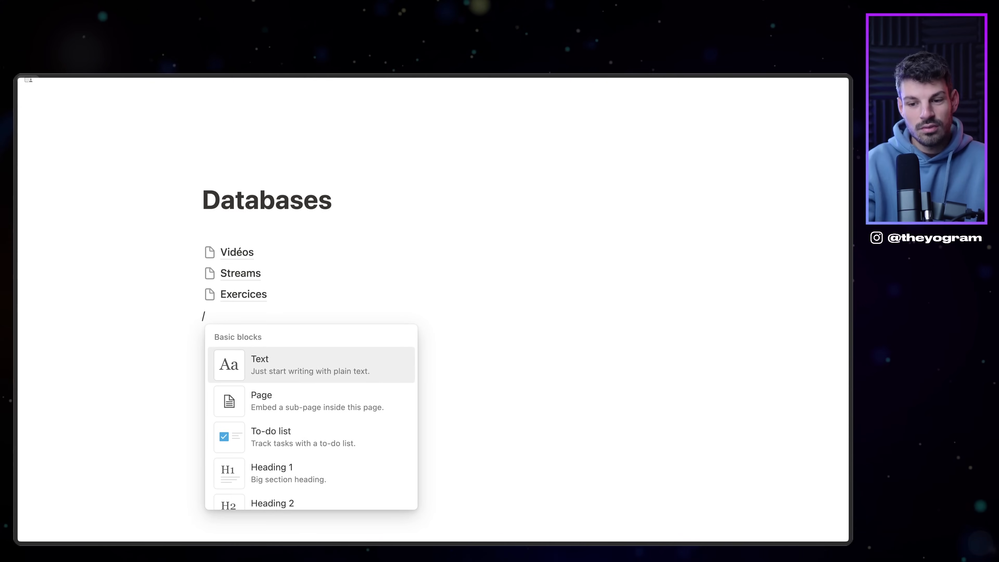
key("BackSpace")
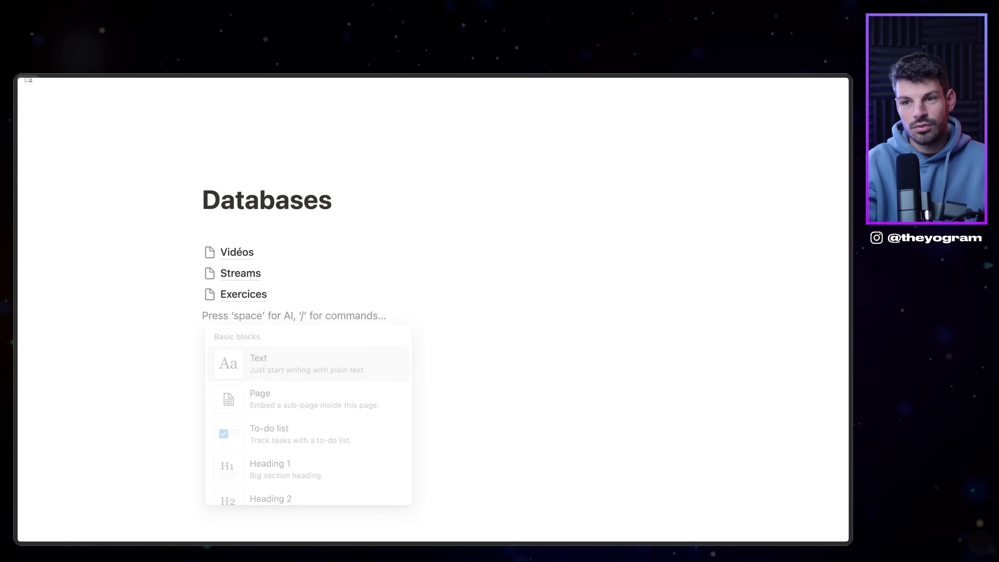
type("/")
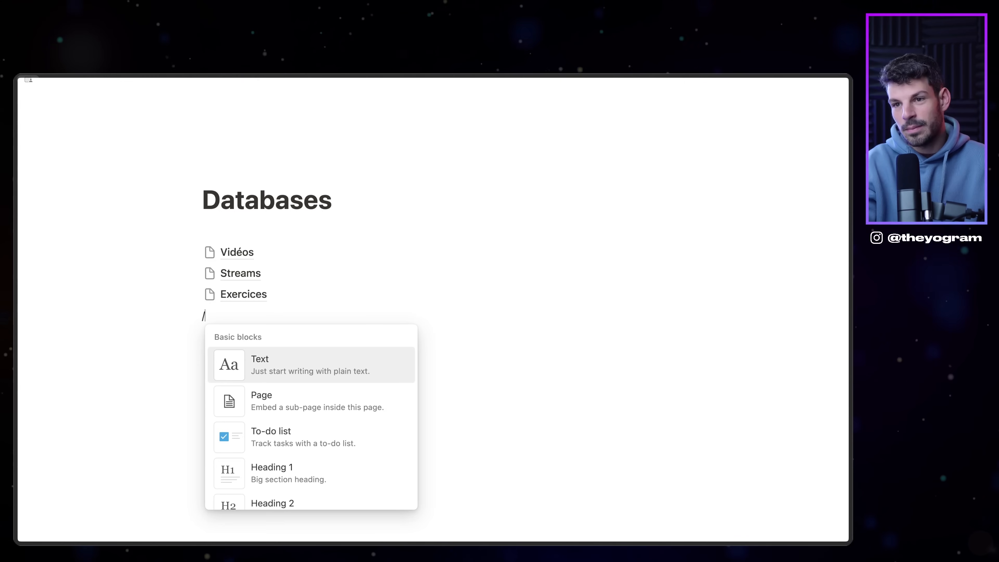
key("Down")
key("Return")
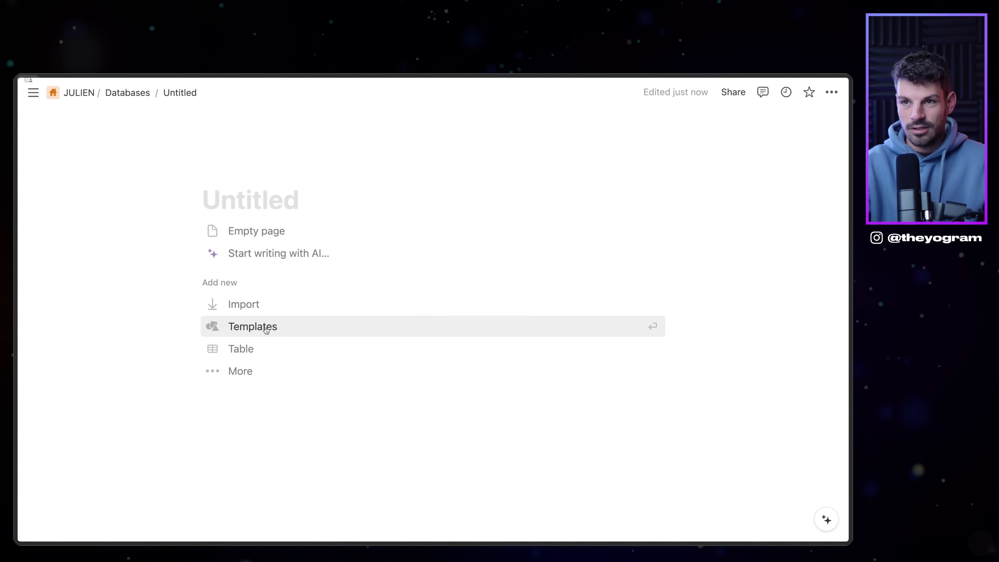
left_click(252, 348)
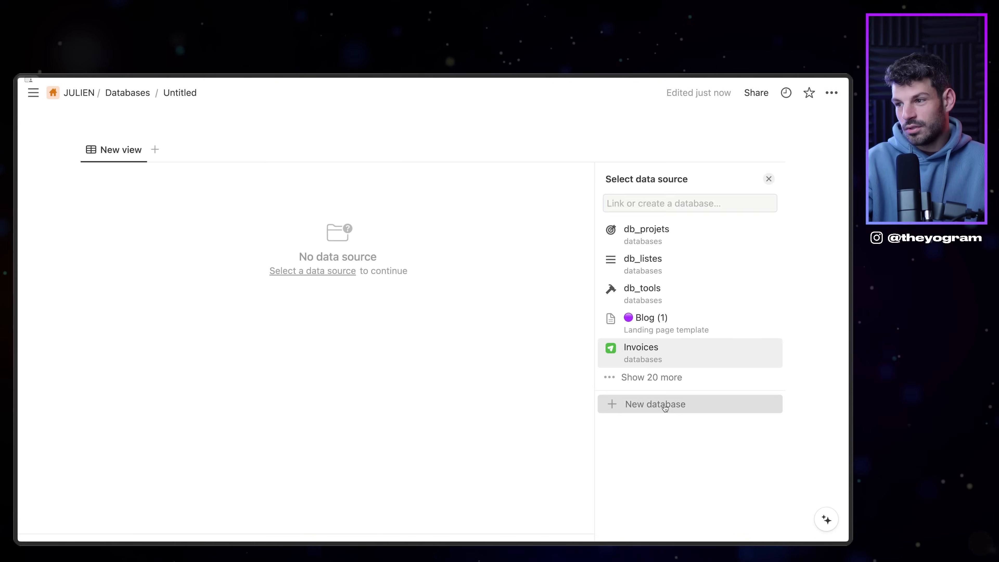
left_click(665, 403)
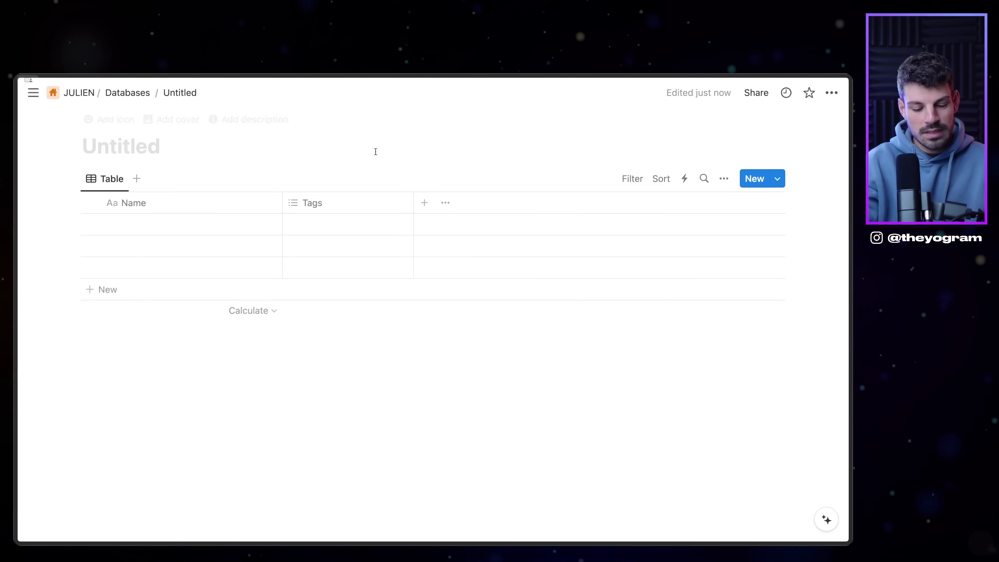
type("Vidéos")
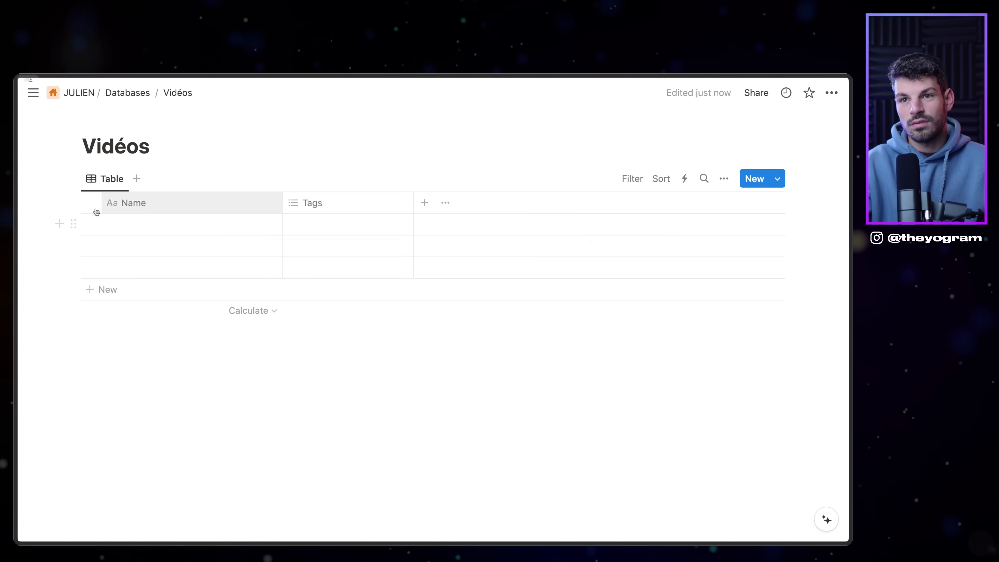
Step: Turn the Tags column into a single Select property renamed Section
left_click(374, 204)
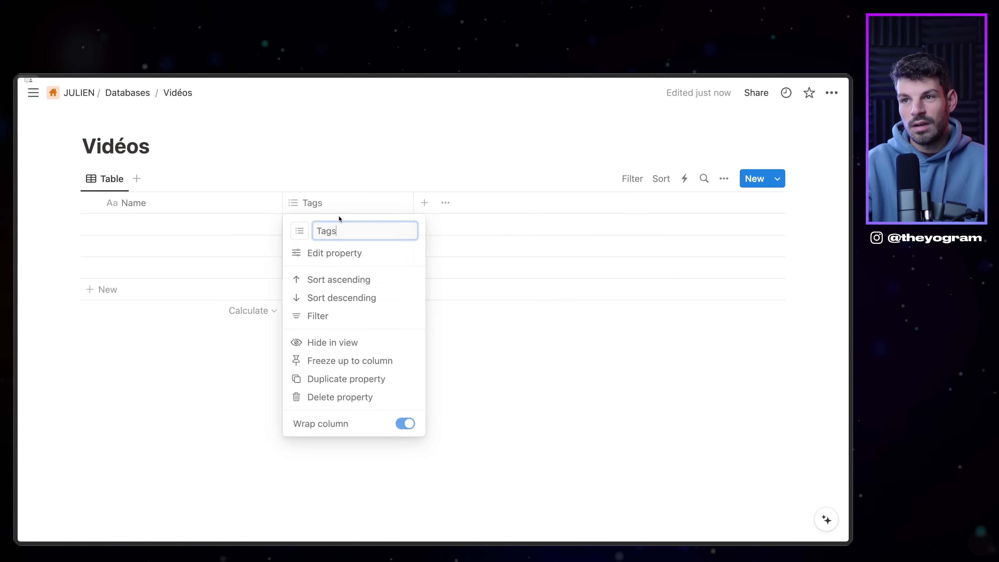
left_click(334, 256)
left_click(765, 266)
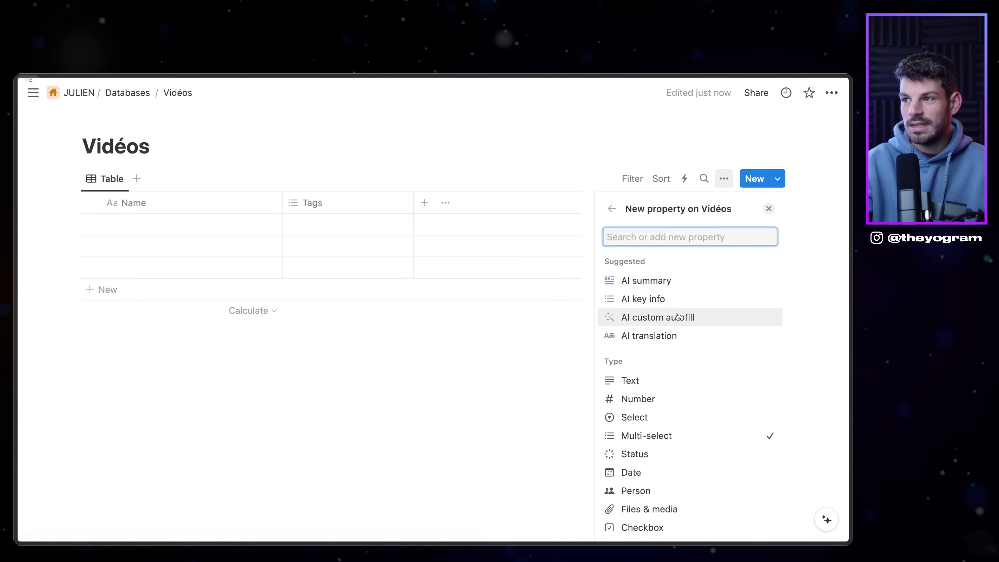
left_click(673, 411)
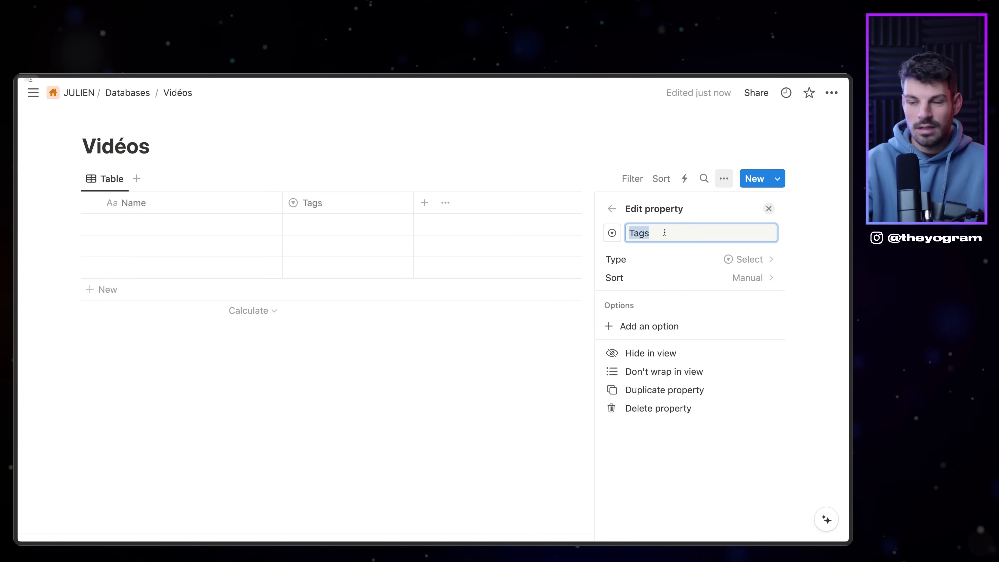
type("tion")
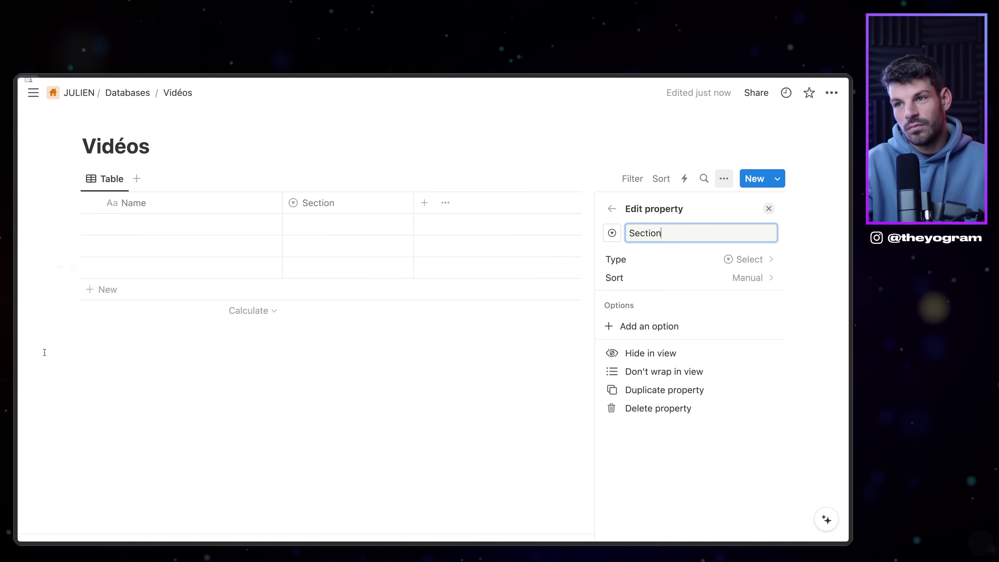
left_click(398, 311)
left_click(331, 145)
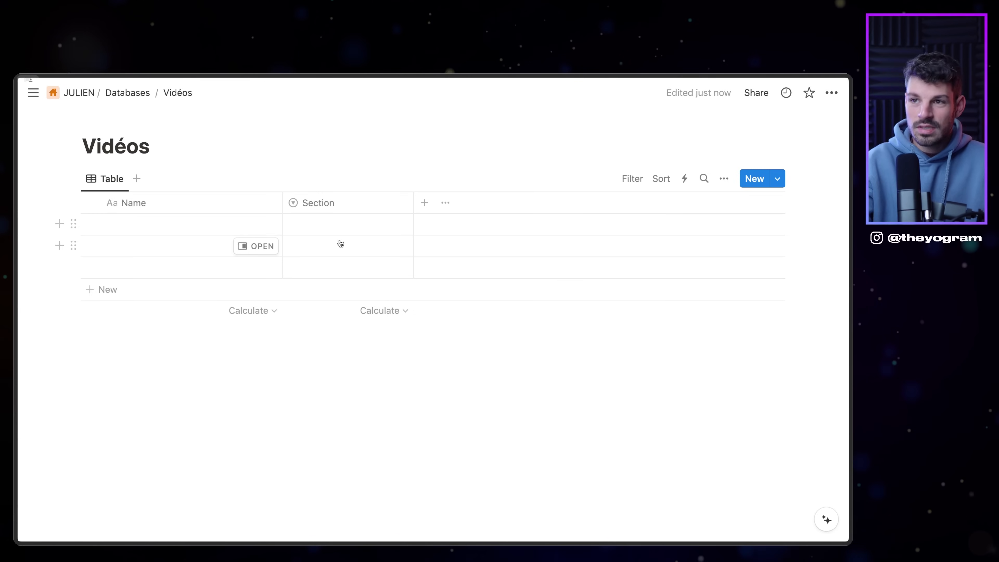
left_click(359, 222)
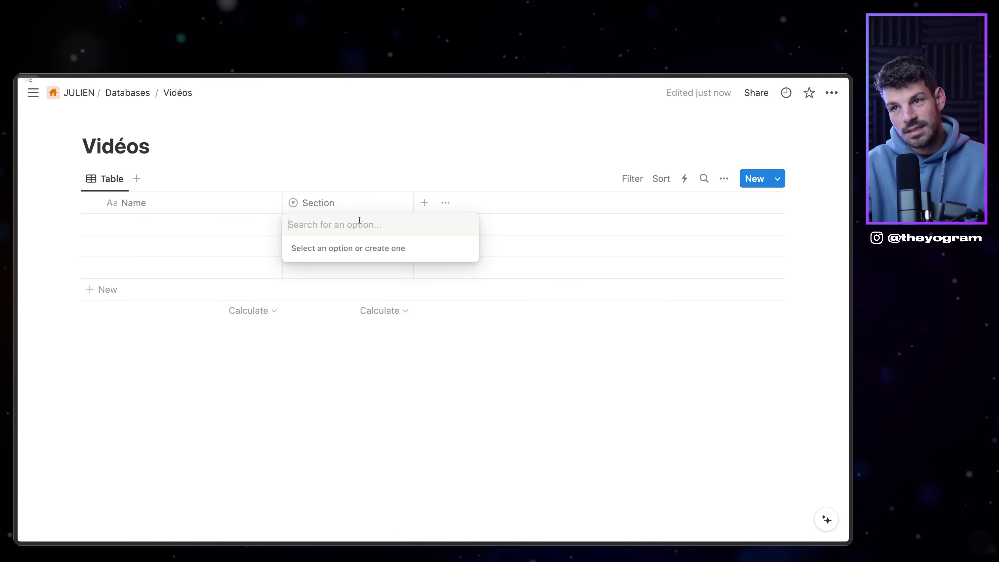
left_click(354, 185)
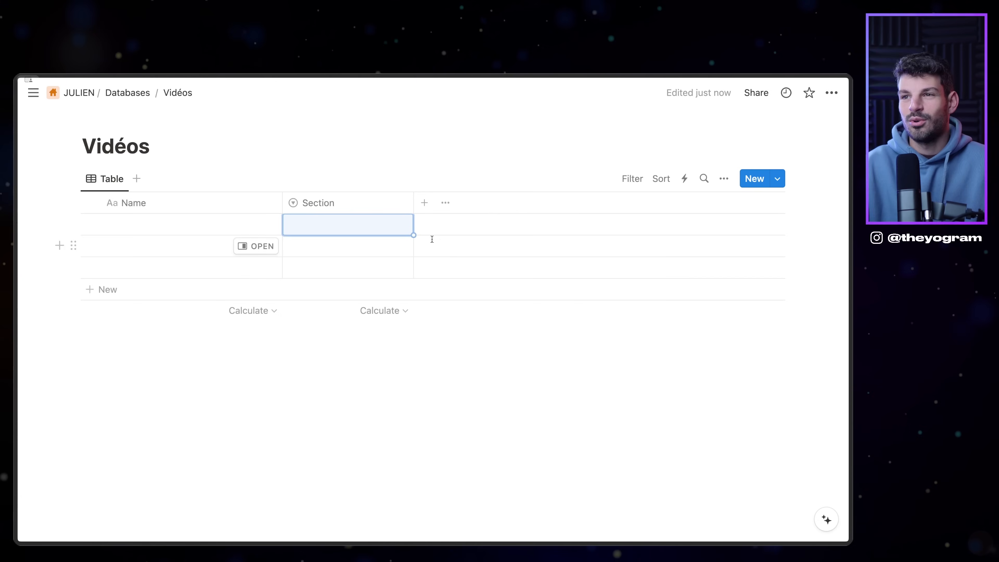
Step: Add a Number column named ordre and a URL column to the table
left_click(425, 211)
left_click(660, 398)
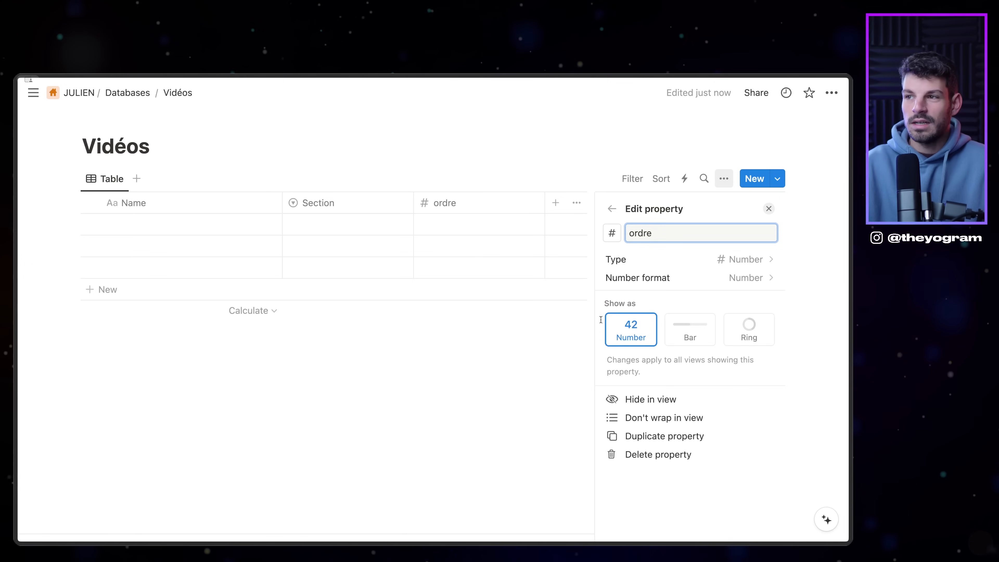
left_click(551, 217)
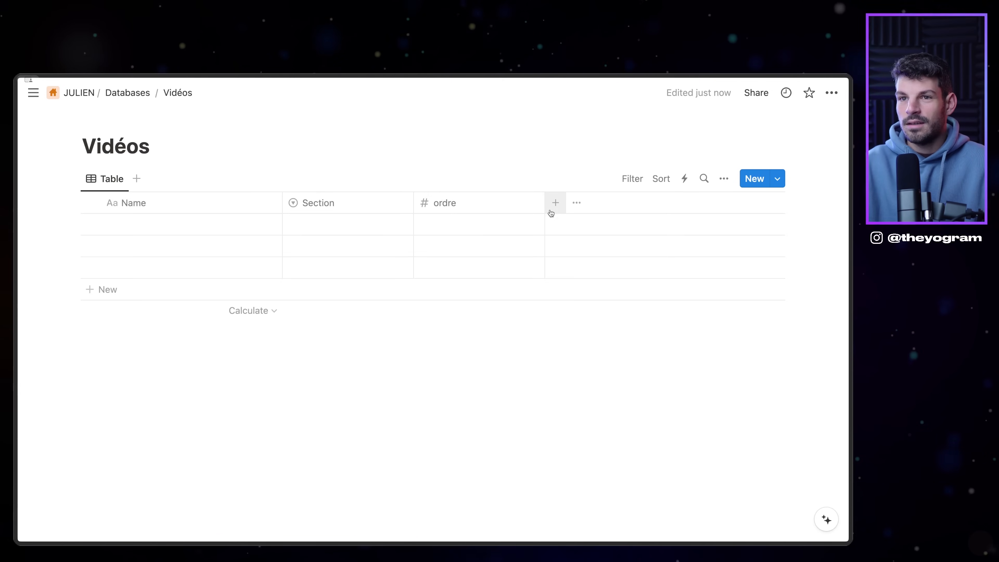
left_click(560, 207)
scroll(658, 395, "down", 3)
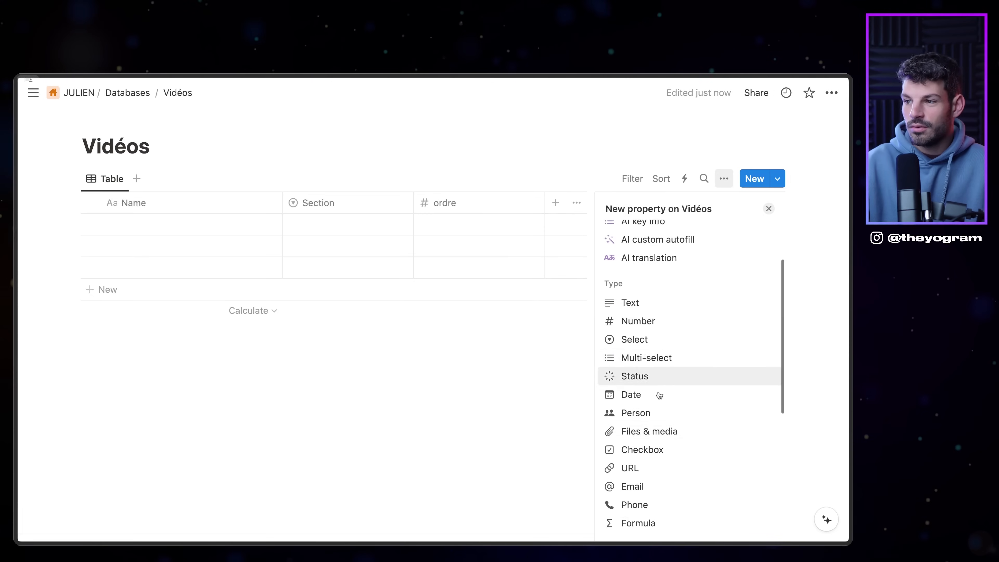
scroll(647, 471, "down", 2)
scroll(648, 399, "up", 5)
scroll(646, 414, "down", 7)
scroll(650, 421, "up", 5)
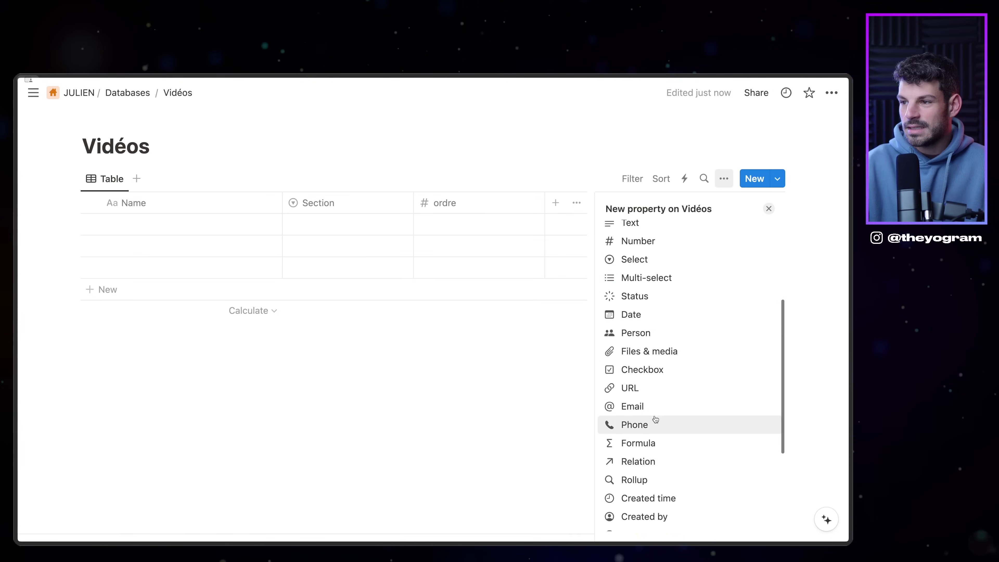
left_click(643, 393)
key("Escape")
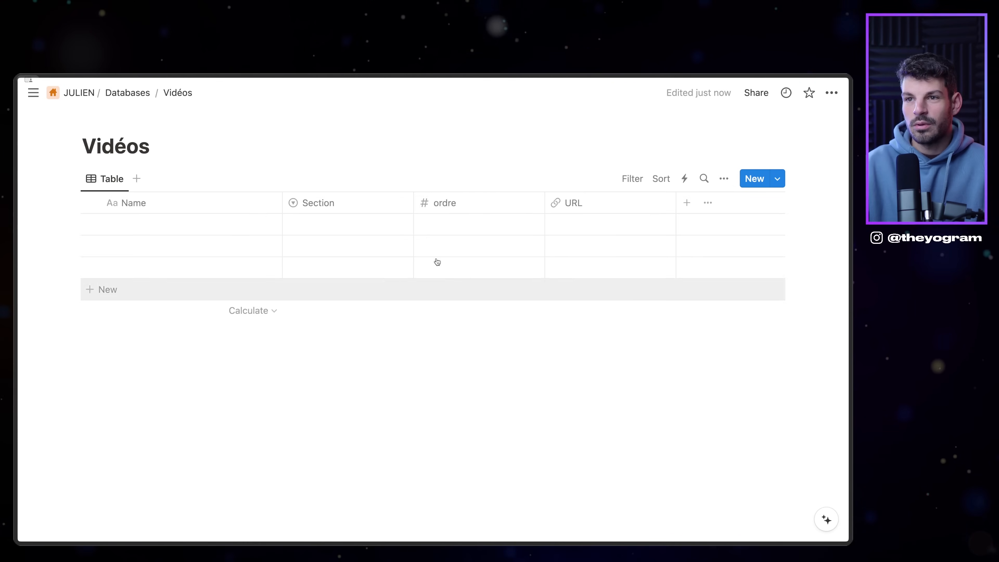
Step: Add a narrow Stream checkbox column, then reopen Vidéos from the Databases page
left_click(687, 202)
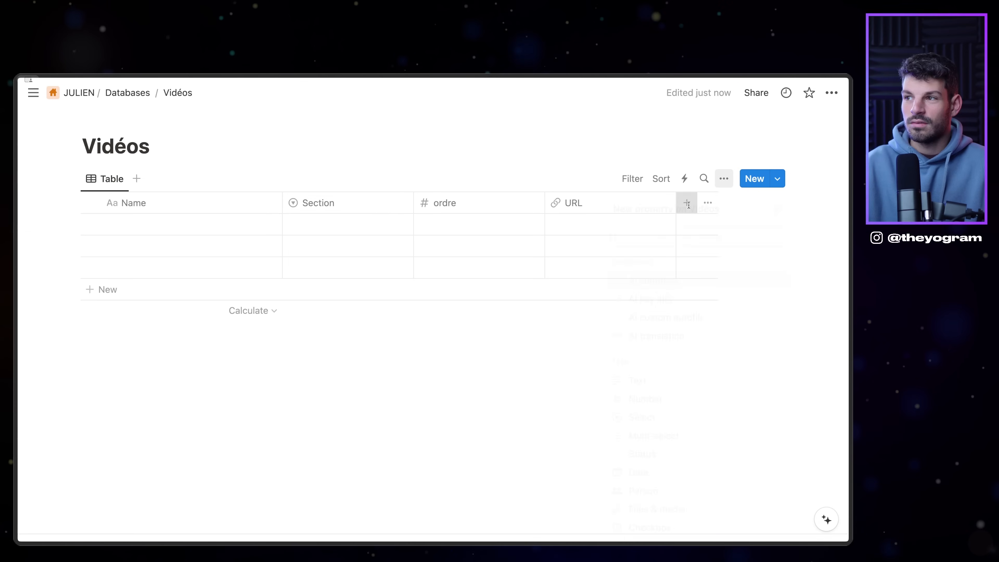
scroll(660, 373, "up", 4)
scroll(651, 389, "down", 3)
scroll(650, 420, "down", 3)
scroll(630, 389, "up", 2)
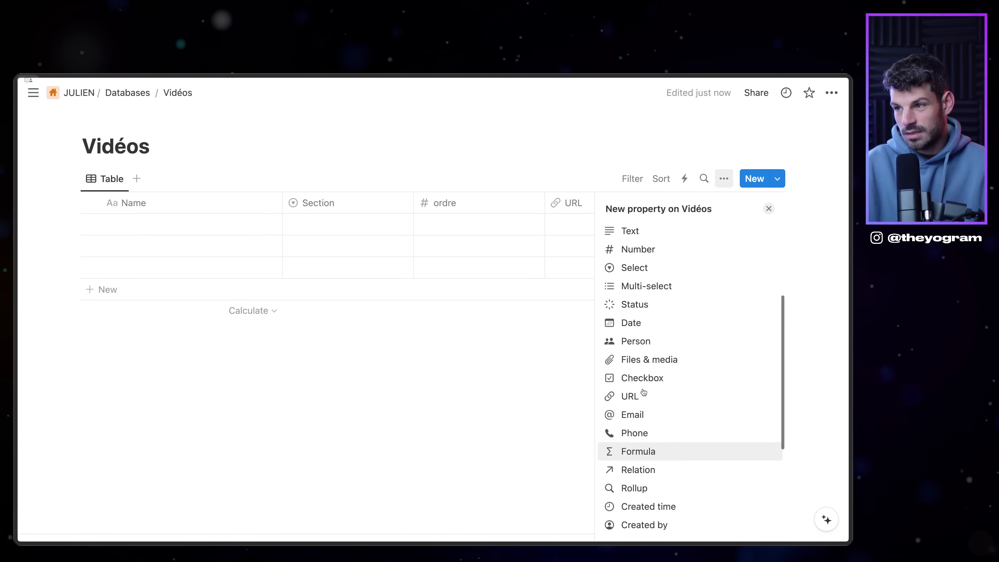
left_click(642, 376)
type("Stream")
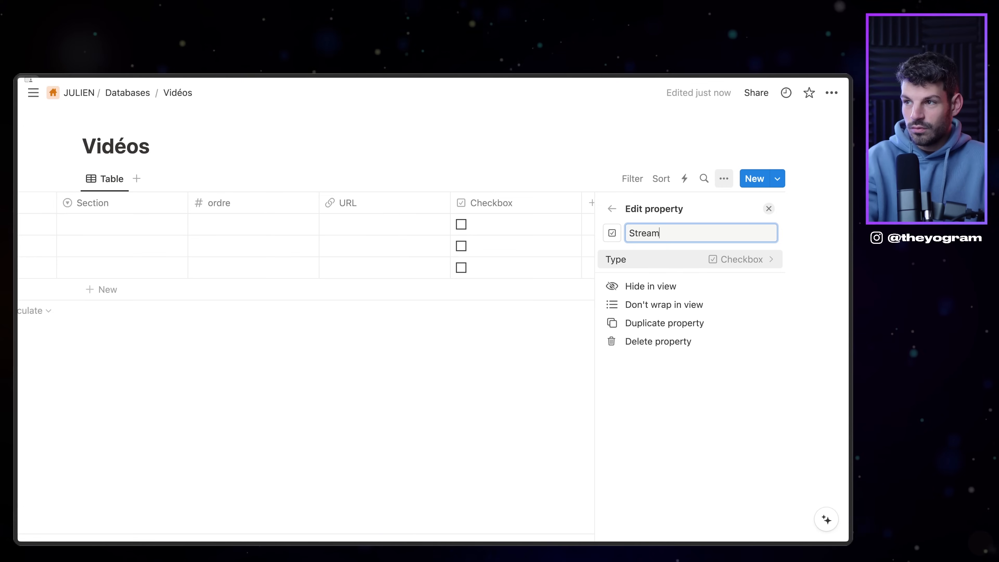
left_click(384, 274)
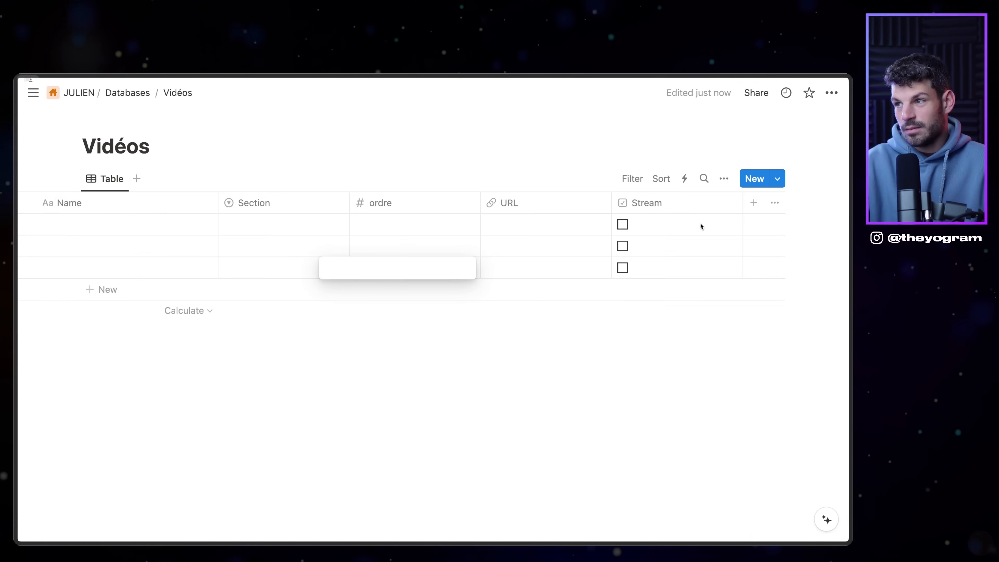
left_click(740, 205)
left_click(742, 205)
left_click_drag(742, 205, 679, 232)
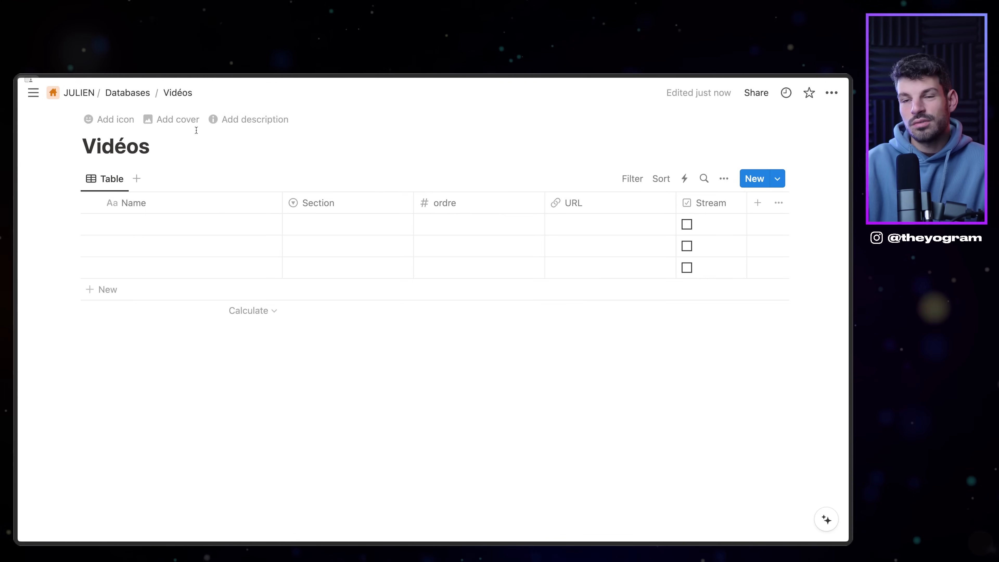
left_click(139, 95)
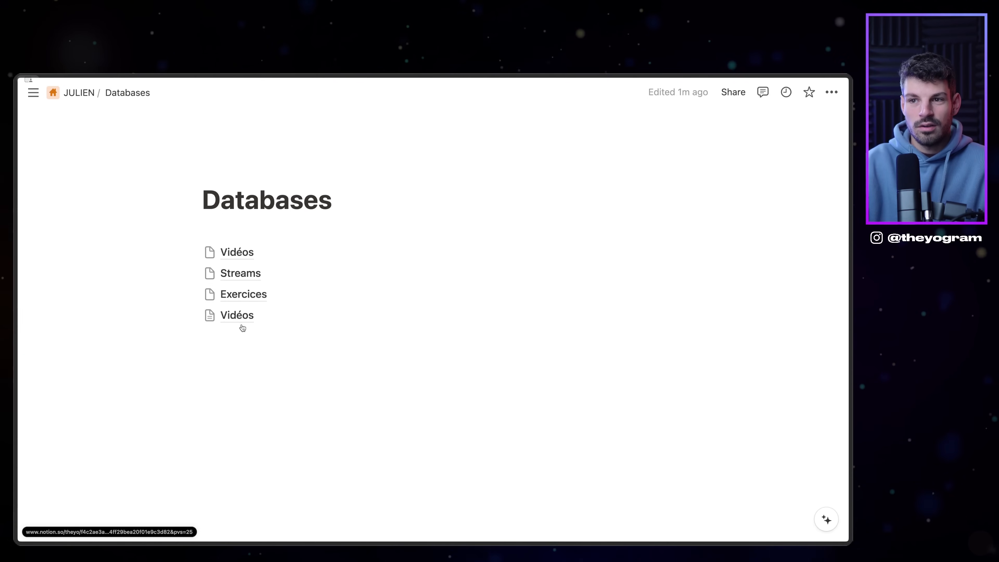
left_click(238, 316)
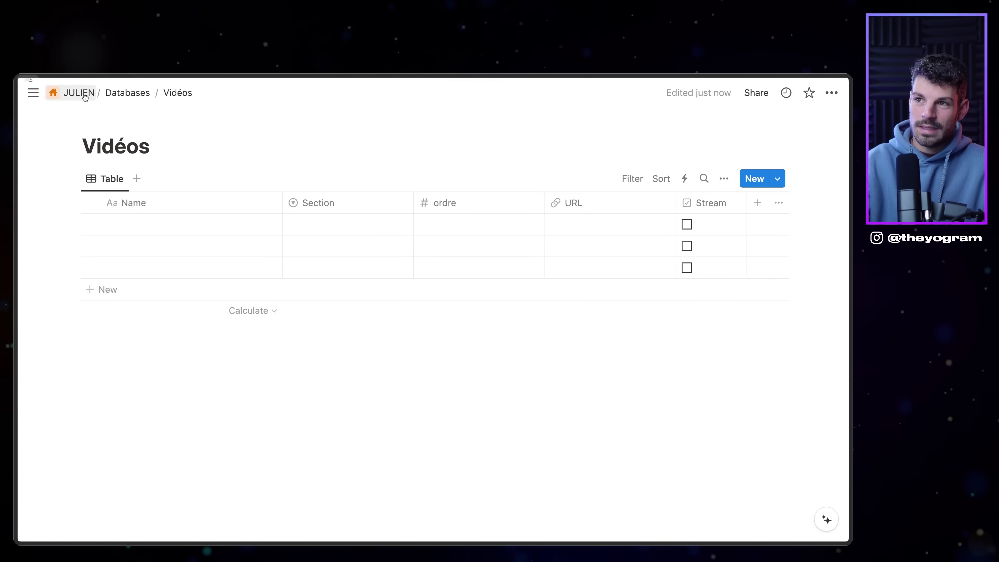
Step: Name the first video 'Les bases des échecs'
left_click(144, 223)
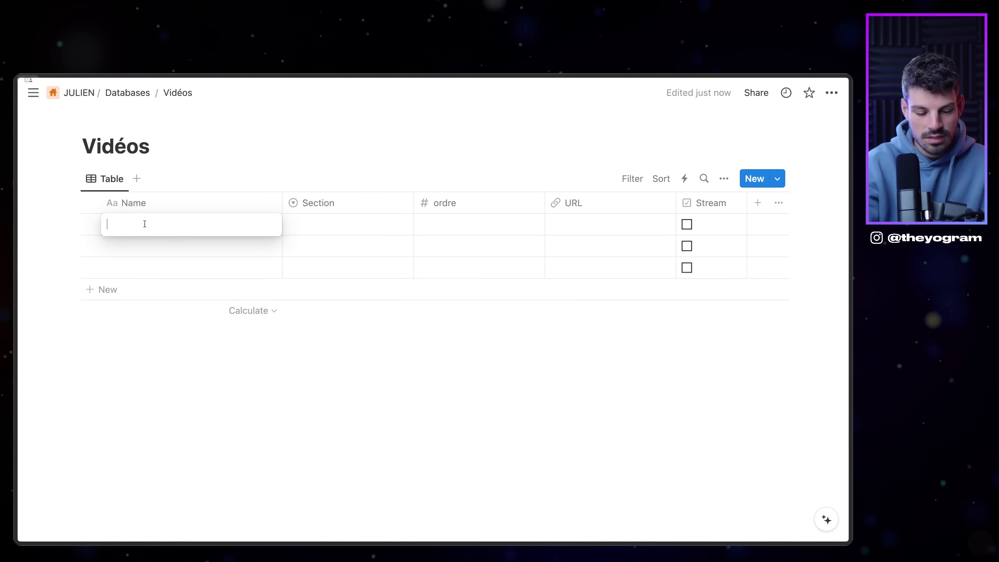
type("Les b")
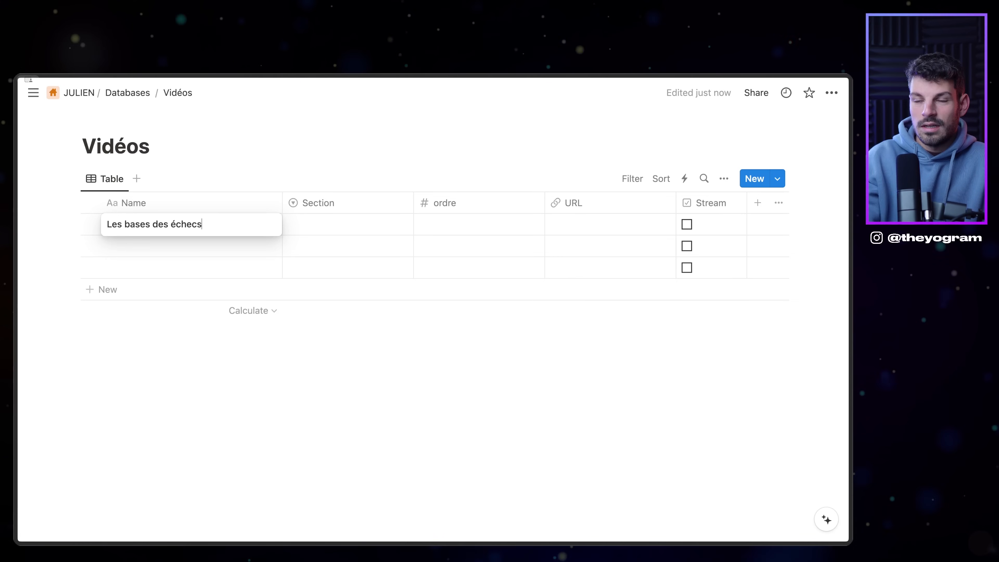
type("ases des échecs")
key("Return")
Step: Create Section tags Débutant, Intermédiaire and Expert for the first three rows
left_click(295, 224)
type("Parti")
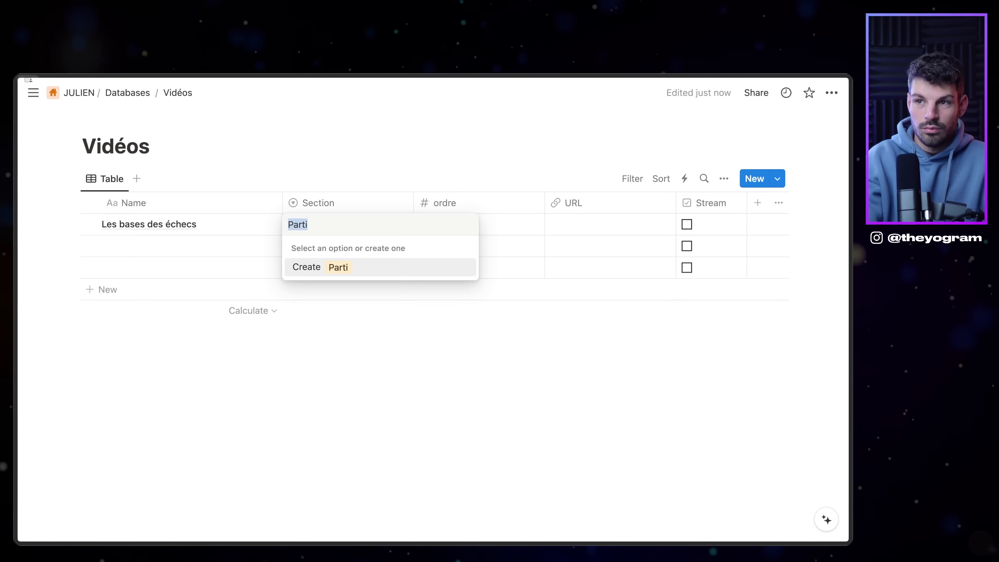
key("BackSpace")
key("BackSpace")
key("BackSpace")
type("butant")
key("Return")
type("Intermédiaire")
key("Return")
type("Exper")
key("Return")
key("Escape")
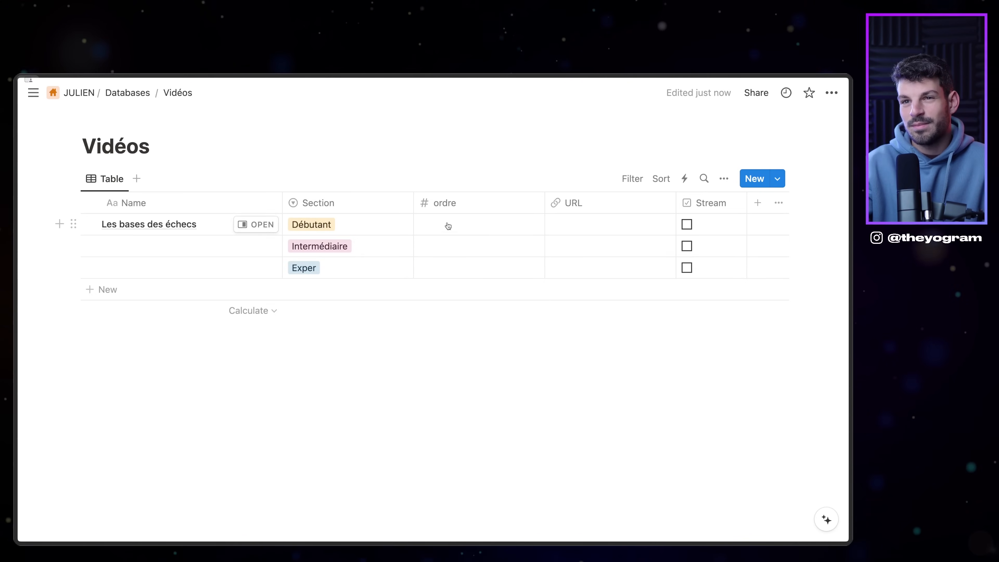
Step: Give the first video ordre 1 and check its link cell
left_click(448, 226)
key("Return")
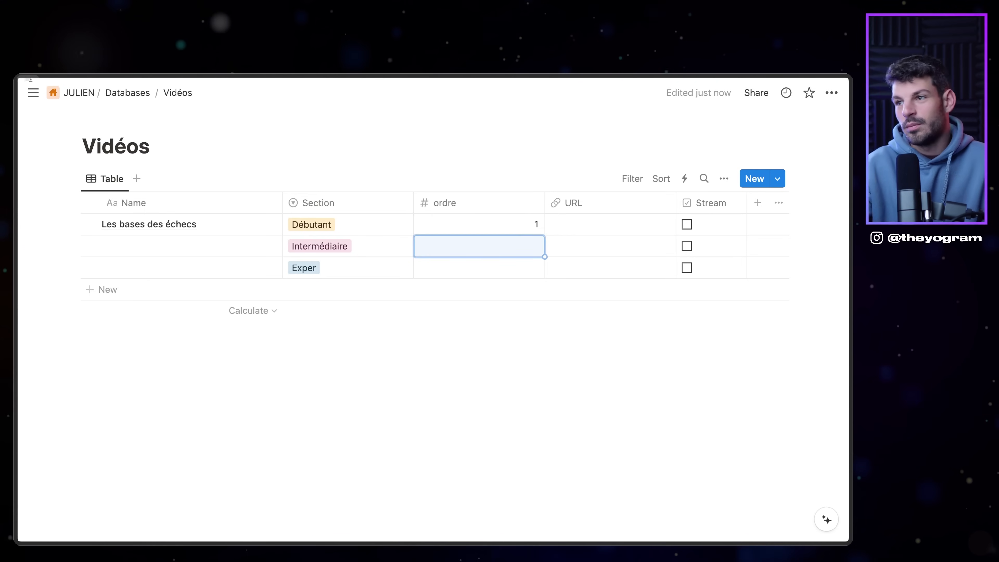
left_click(577, 226)
key("Escape")
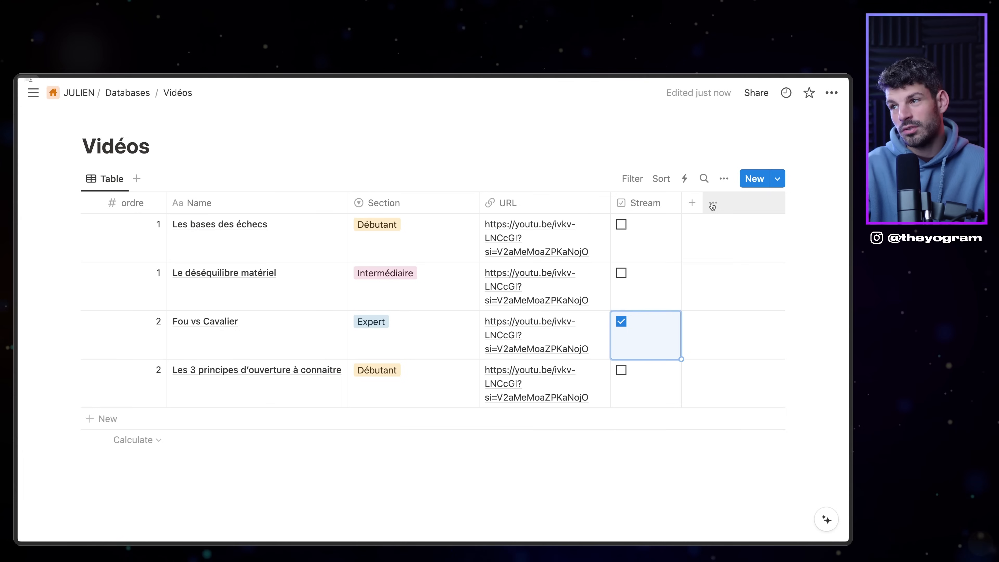
Step: Add a Created time property showing each video's creation date
left_click(712, 205)
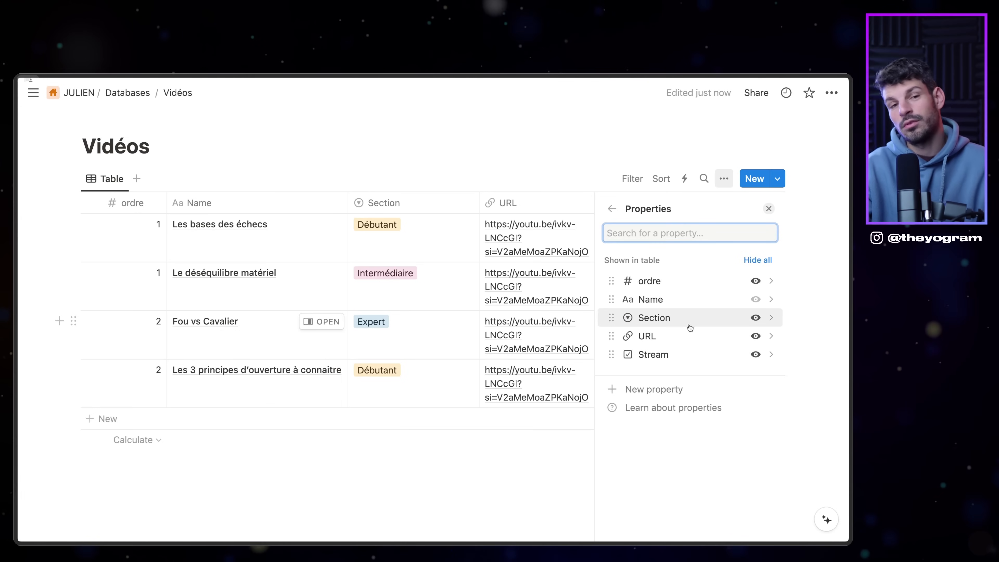
left_click(629, 390)
scroll(649, 364, "down", 3)
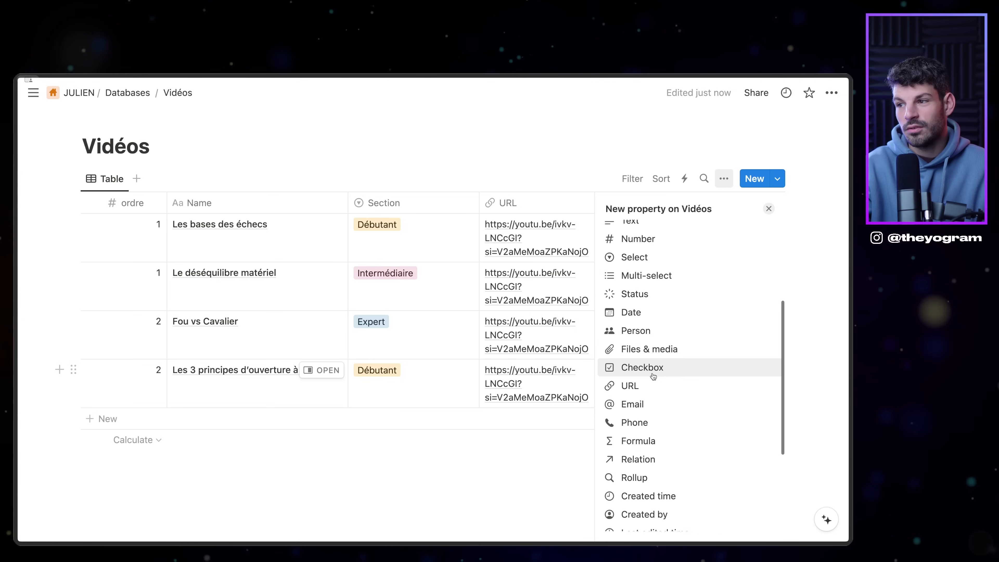
scroll(657, 312, "down", 3)
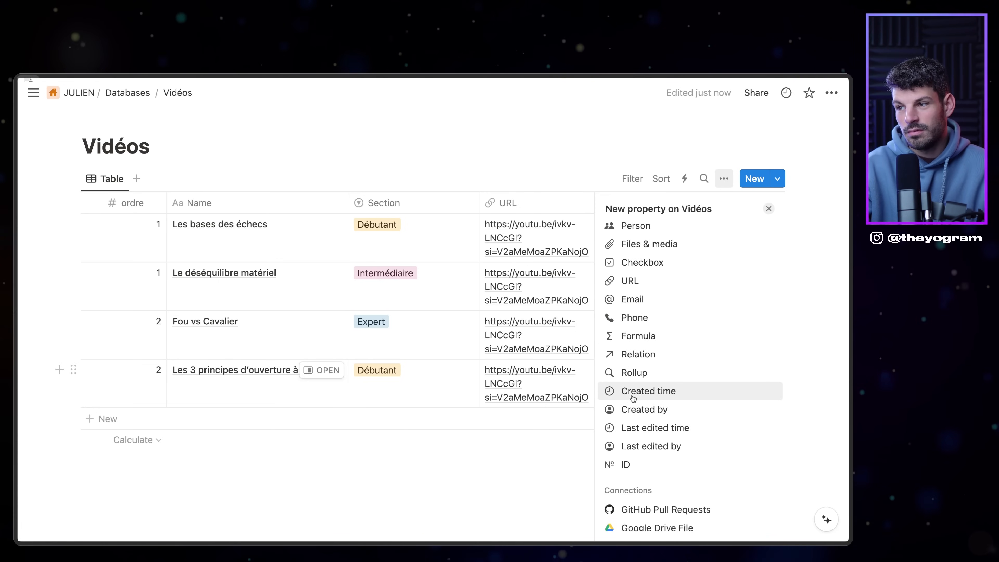
scroll(676, 374, "up", 2)
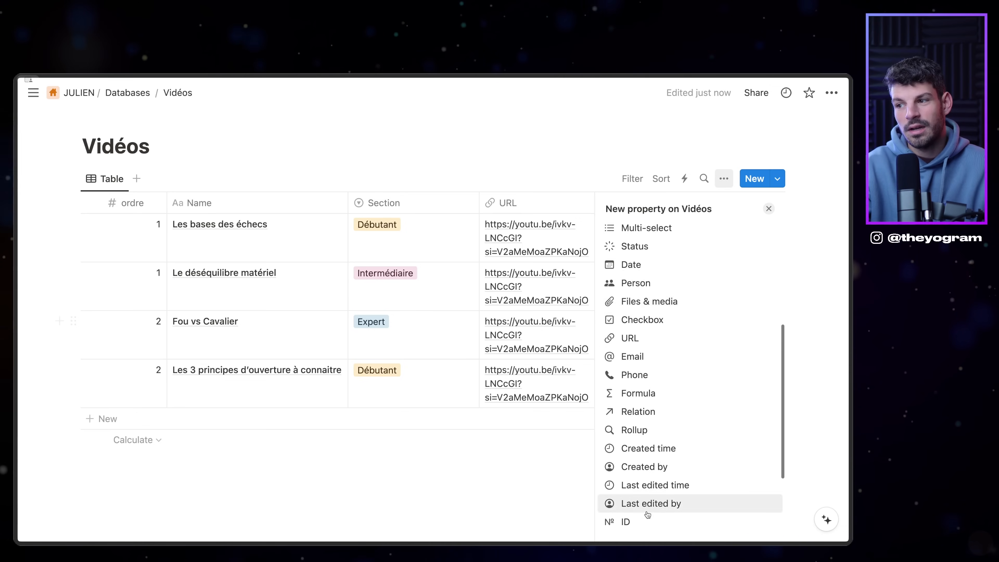
scroll(649, 480, "down", 1)
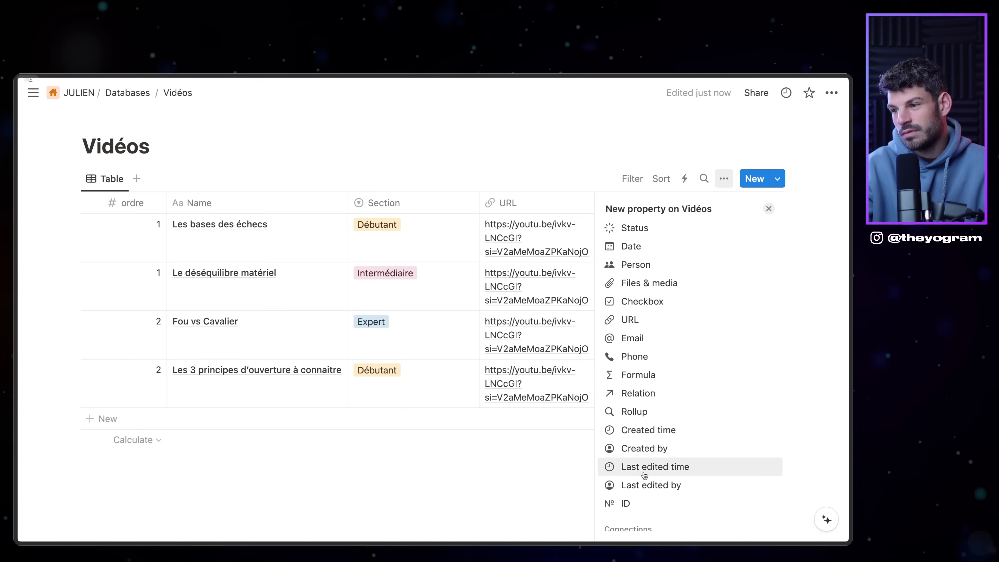
left_click(647, 429)
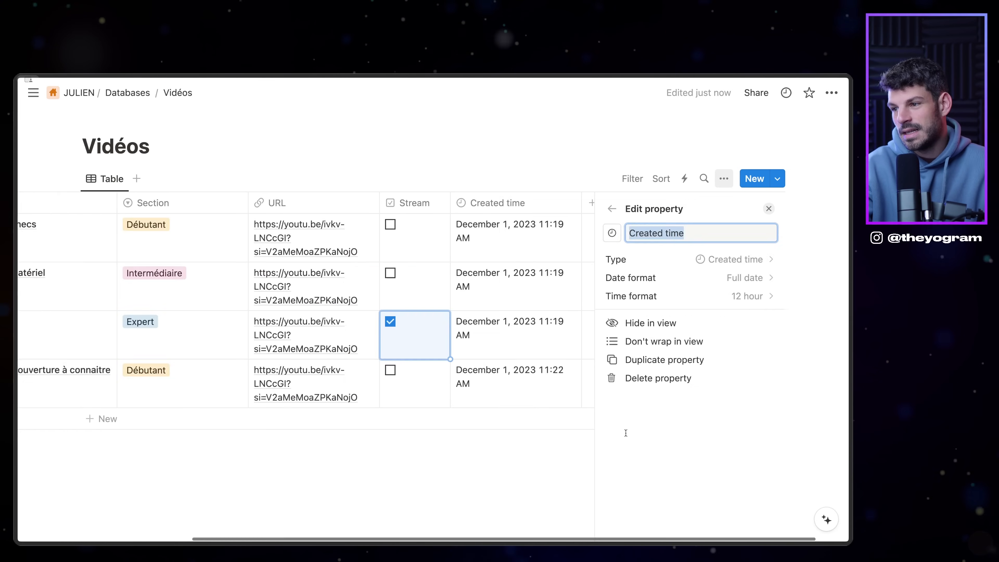
key("Escape")
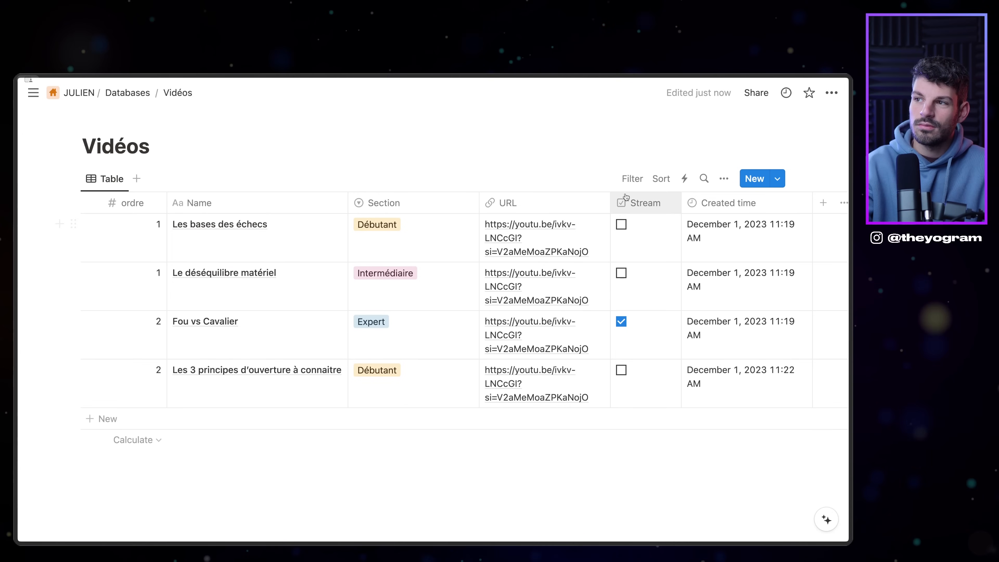
mouse_move(160, 126)
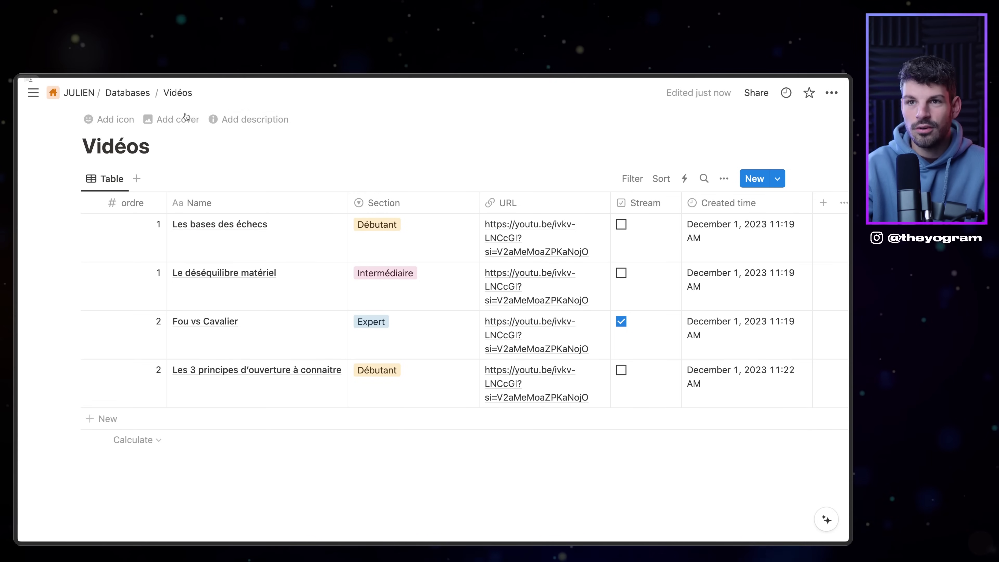
Step: On Dashboard, copy the four navigation links as a synced block
mouse_move(78, 92)
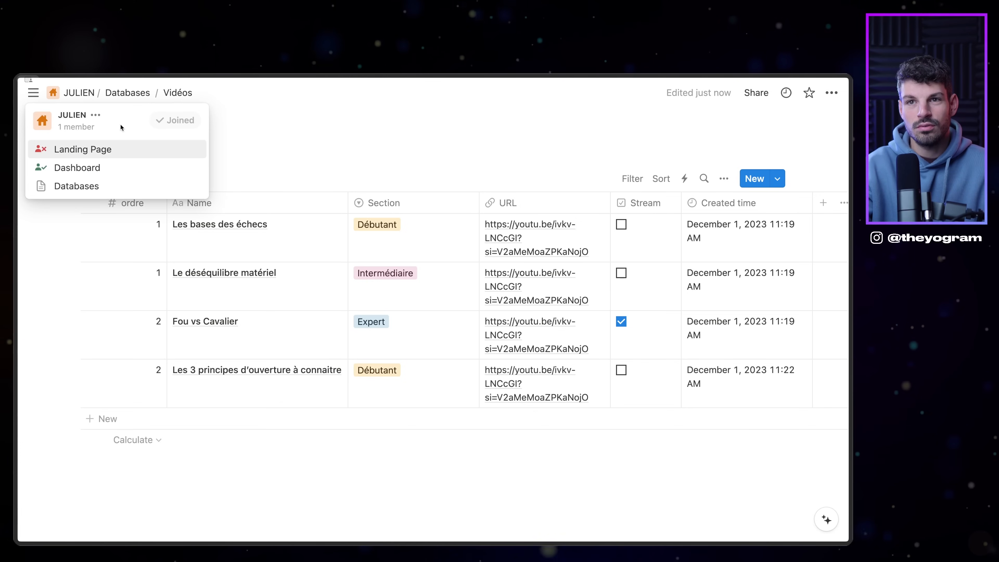
left_click(99, 167)
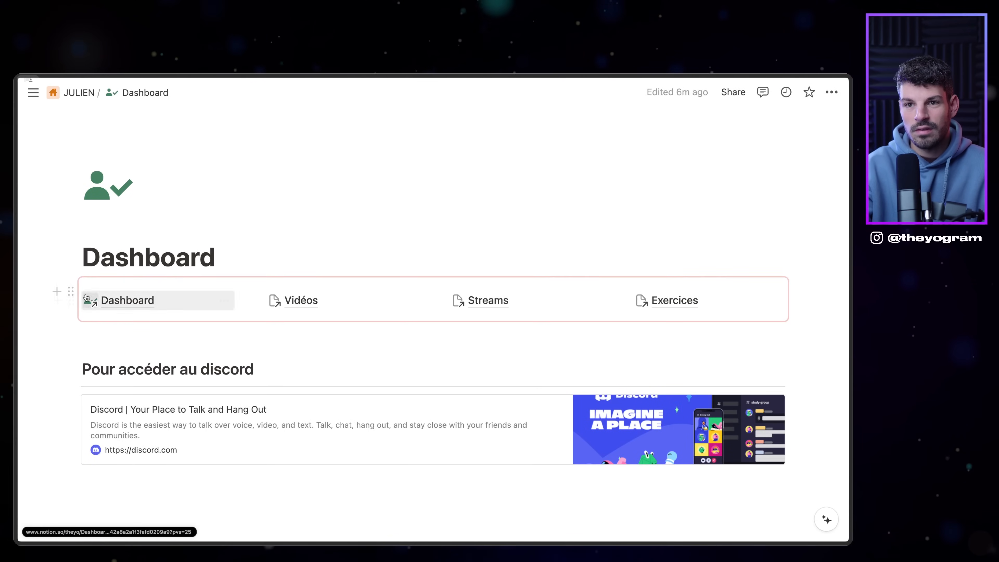
left_click(71, 293)
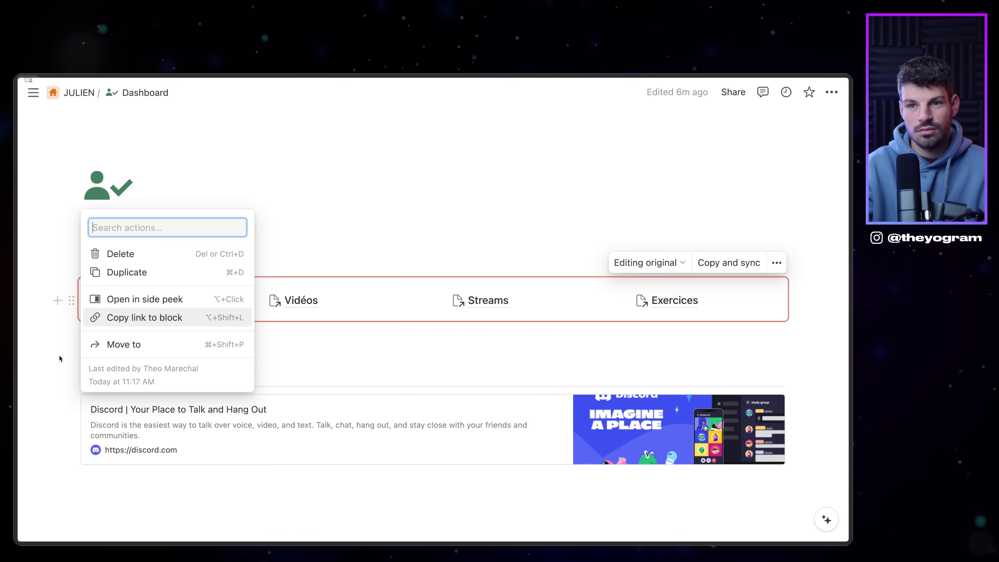
key("Escape")
left_click_drag(70, 285, 75, 281)
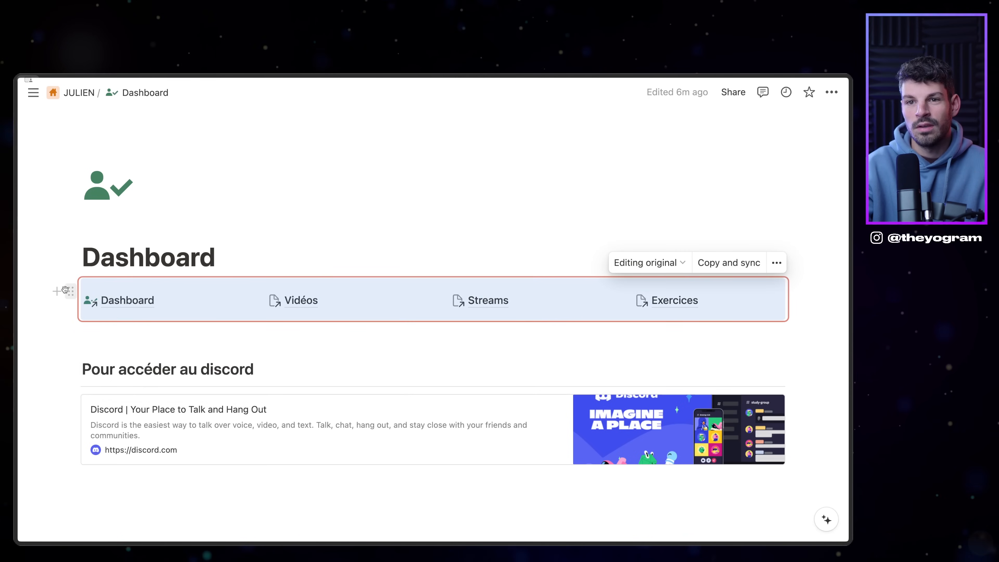
left_click(729, 263)
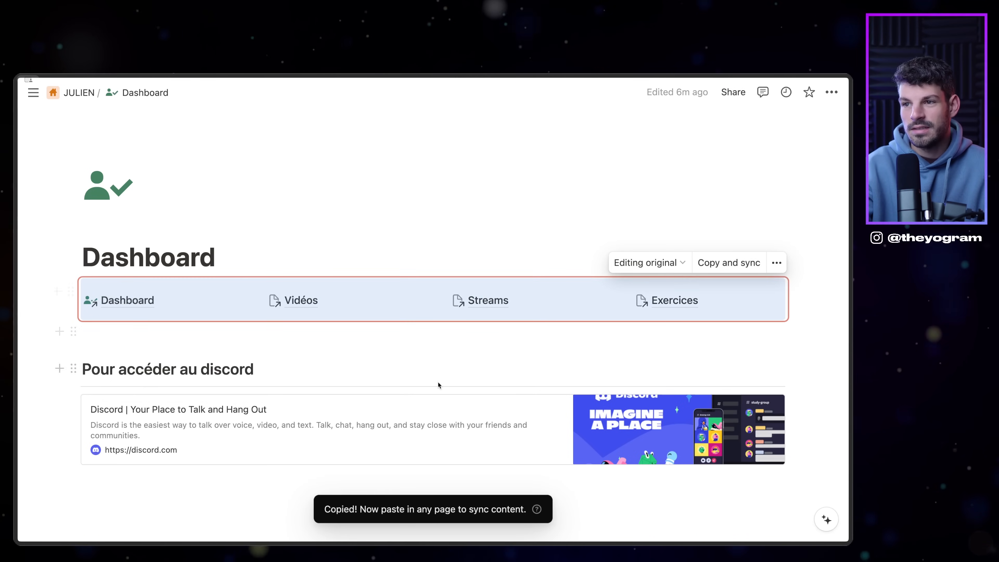
left_click(393, 332)
Step: Paste the synced links into the Vidéos page, started as an empty page
left_click(301, 300)
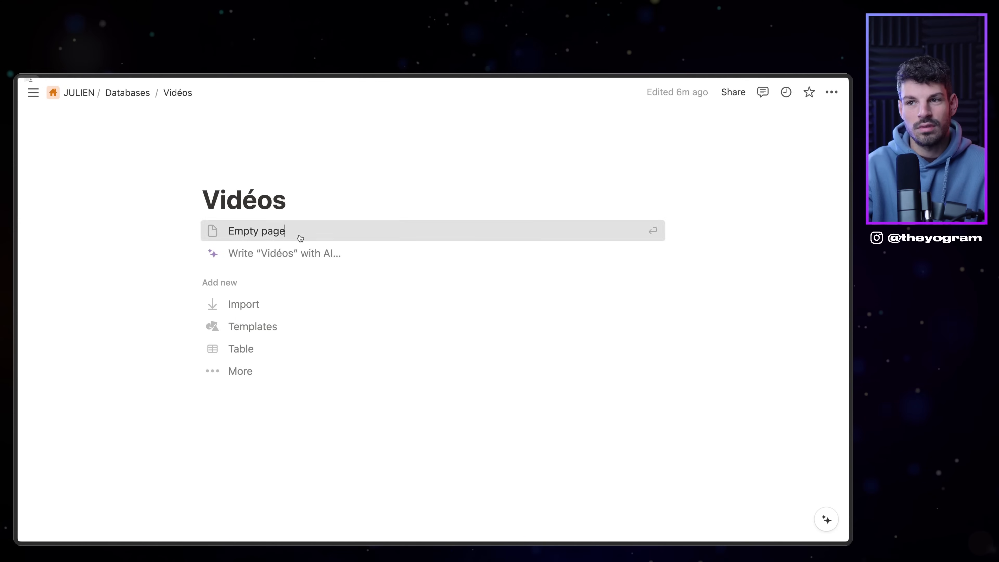
left_click(300, 236)
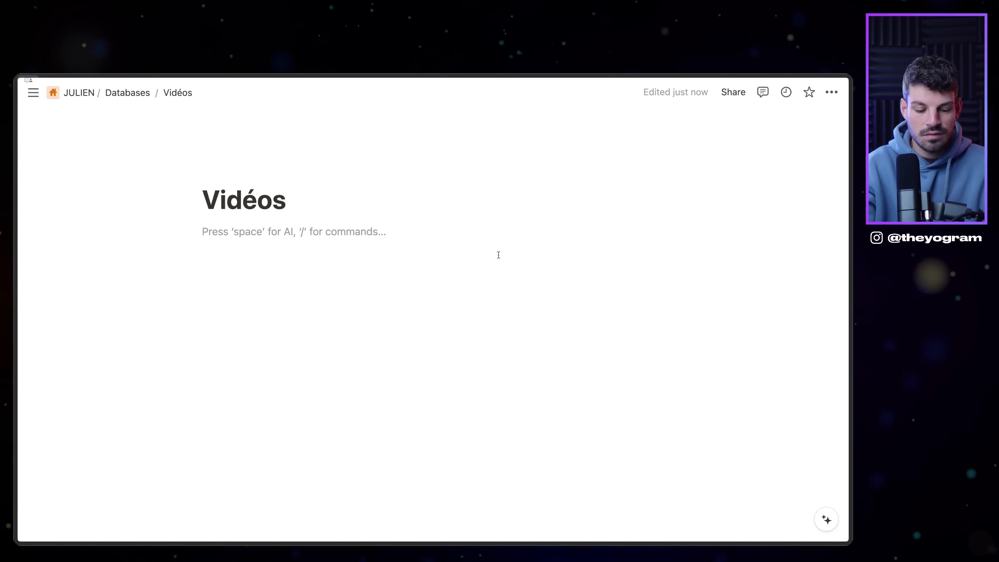
key("super+v")
left_click(491, 294)
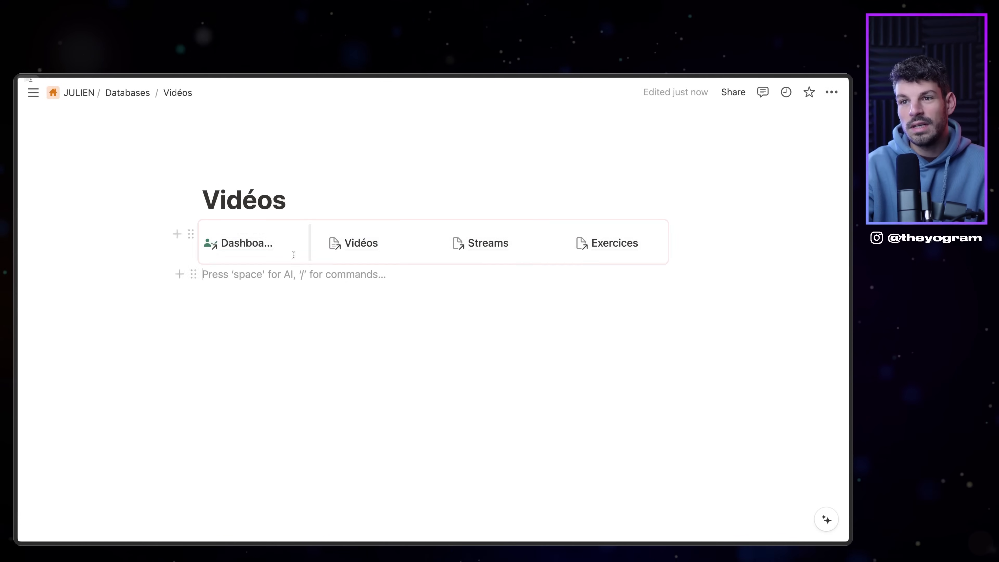
left_click(267, 244)
left_click(270, 310)
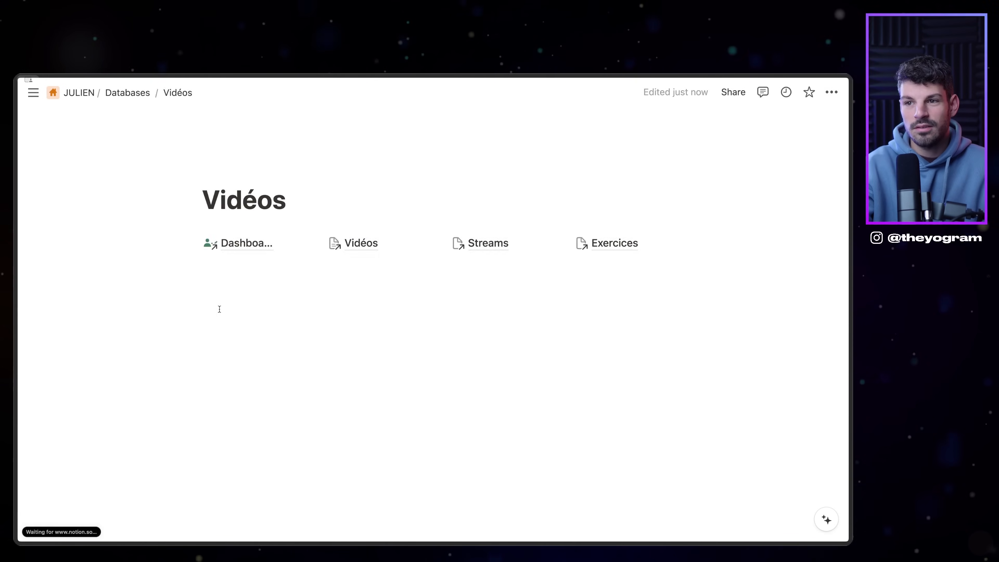
Step: Make the Vidéos page full width
left_click(835, 97)
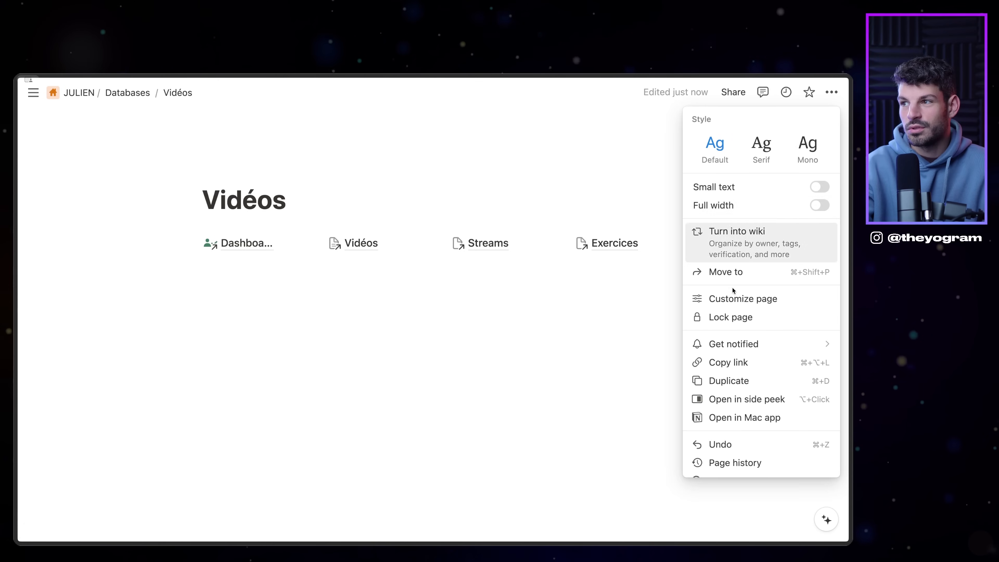
left_click(820, 205)
left_click(413, 379)
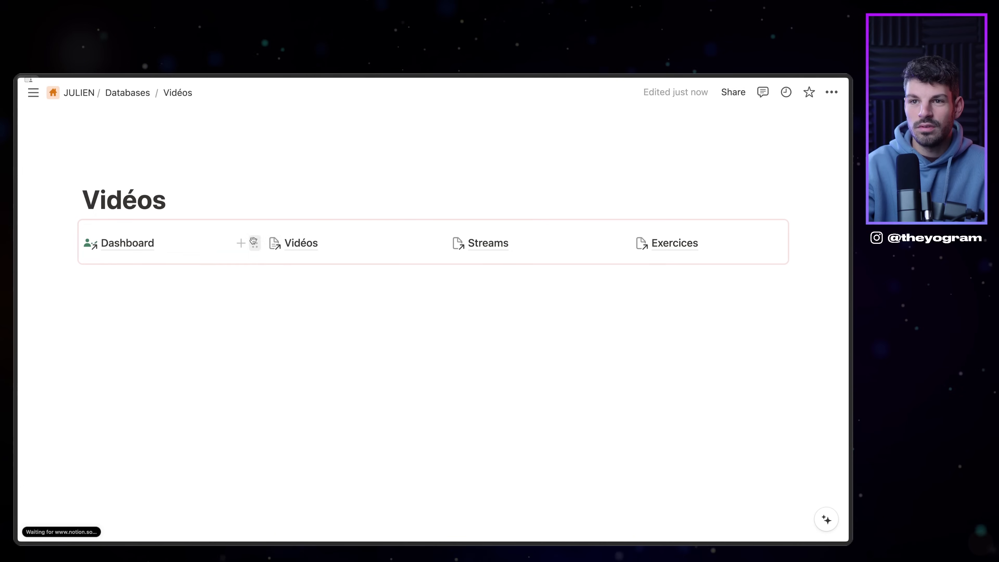
left_click(127, 243)
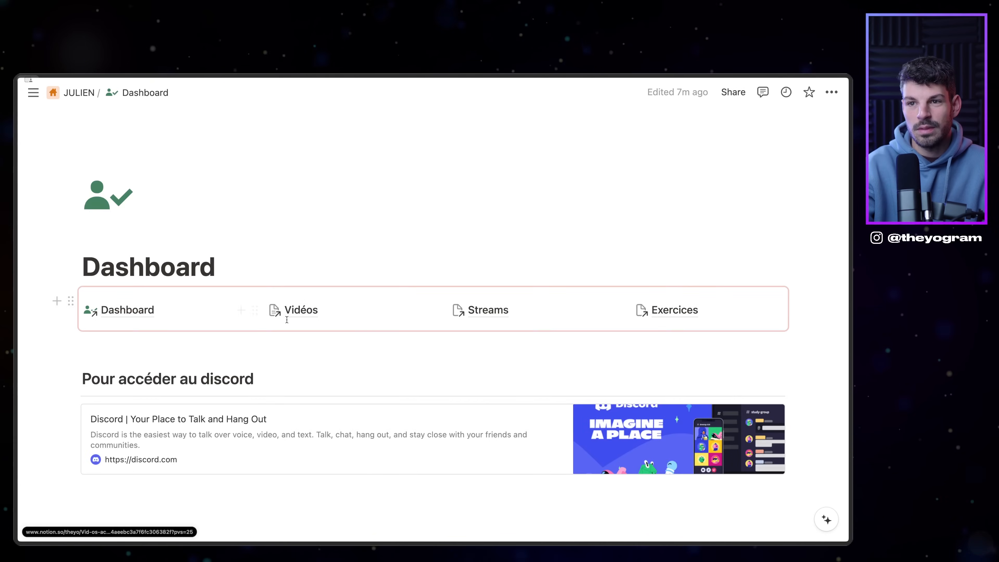
left_click(291, 312)
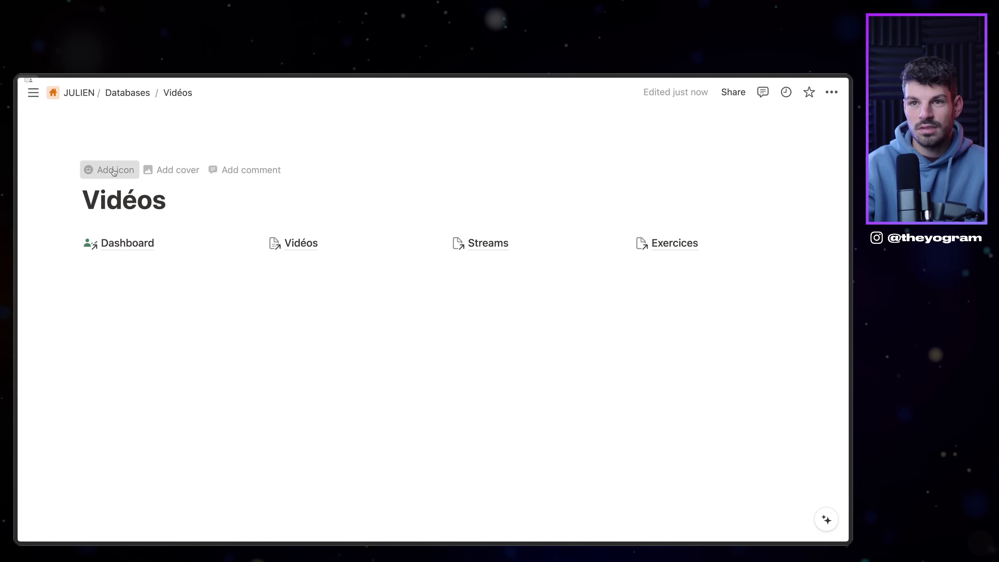
Step: Set a video camera icon on the Vidéos page
left_click(107, 168)
left_click(113, 195)
type("video")
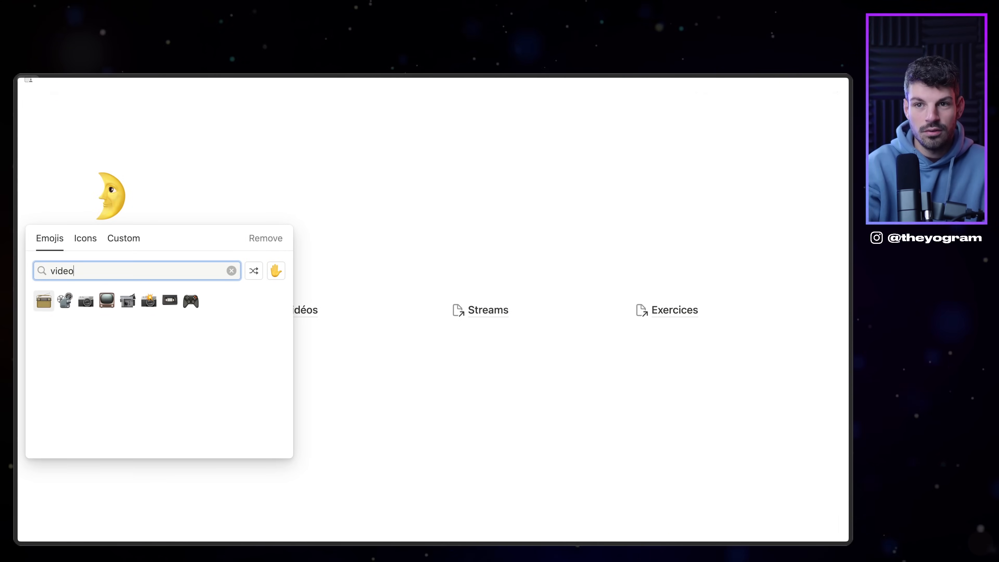
left_click(73, 245)
left_click(43, 300)
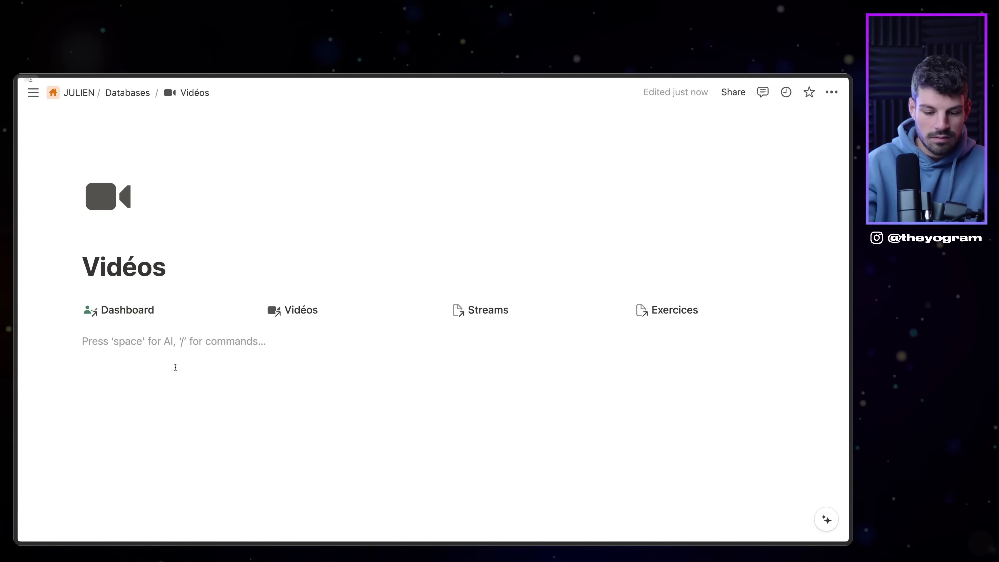
Step: Insert a linked view of the Vidéos database as a new view named Vidéos
key("Return")
type("/linked")
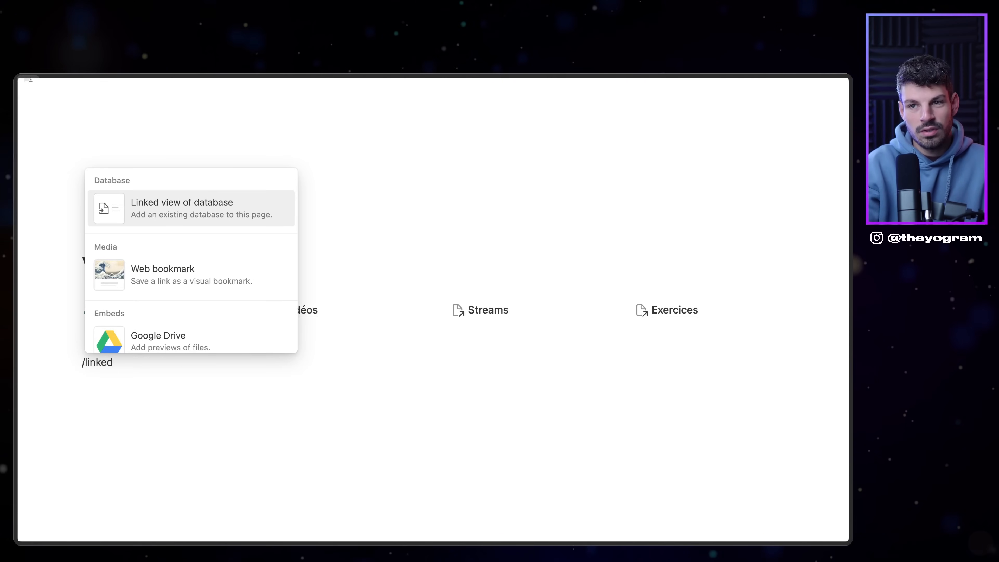
key("Return")
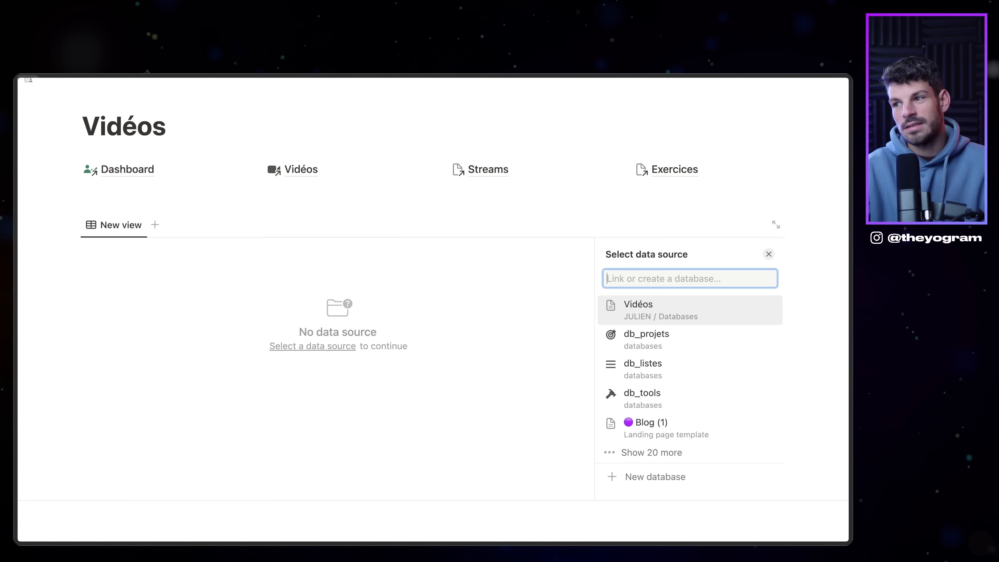
left_click(609, 307)
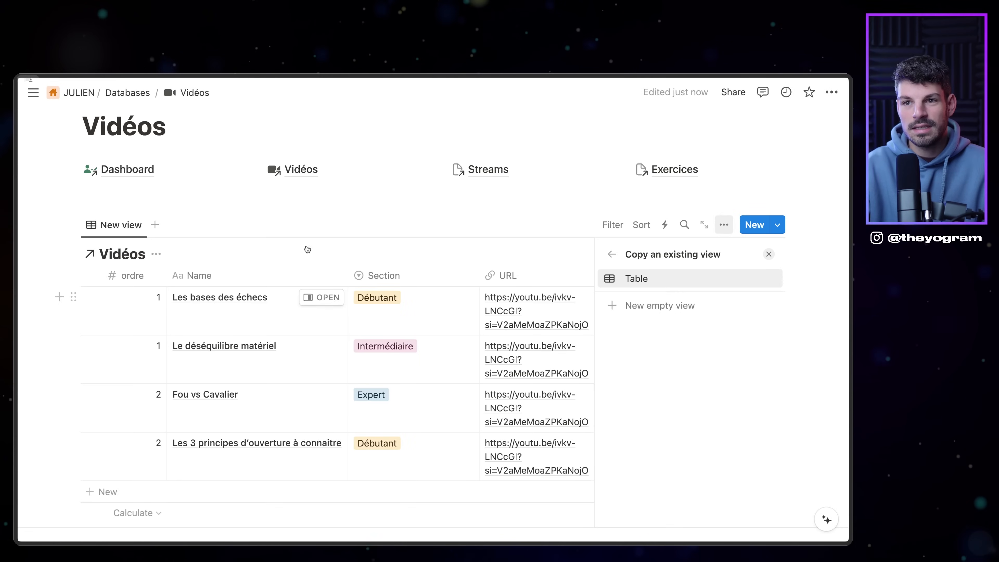
left_click(661, 309)
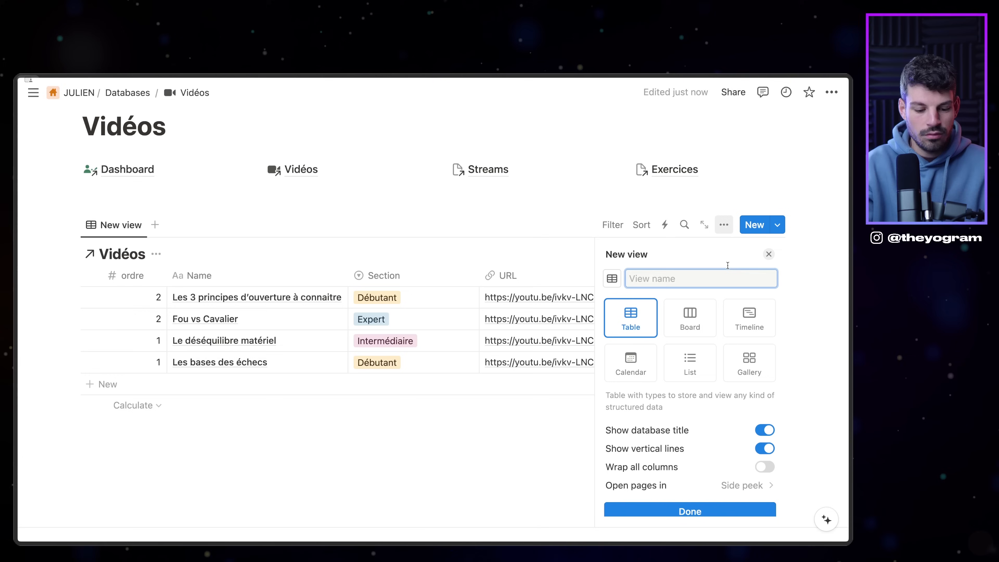
type("Vi")
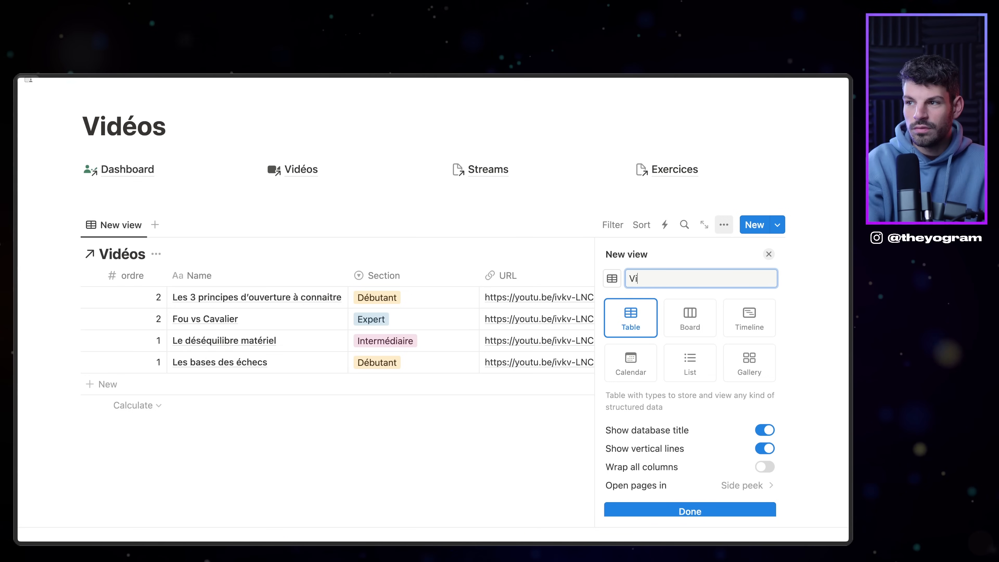
type("déos")
key("Return")
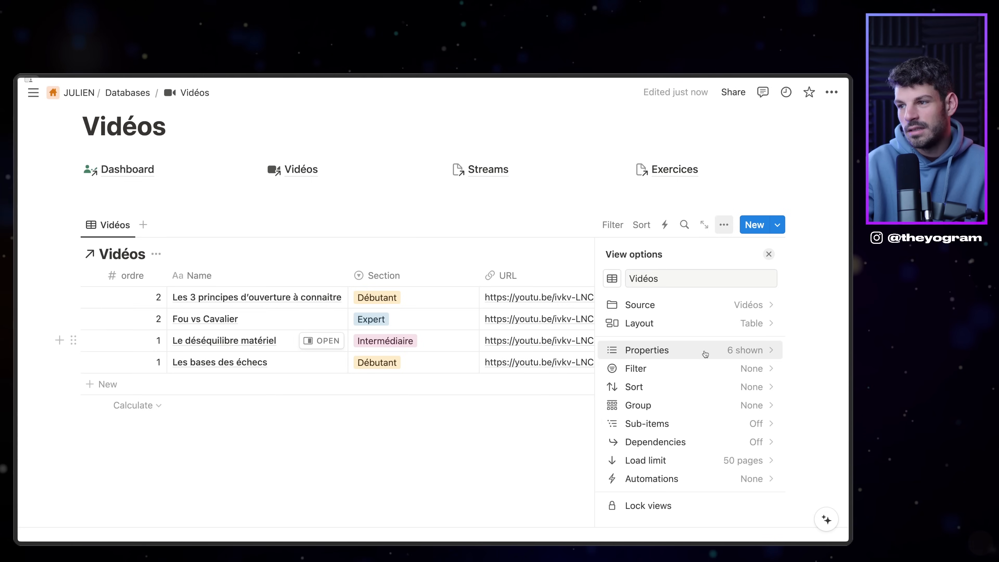
Step: Group the view by Section, placing Expert below Intermédiaire
left_click(702, 323)
left_click(690, 336)
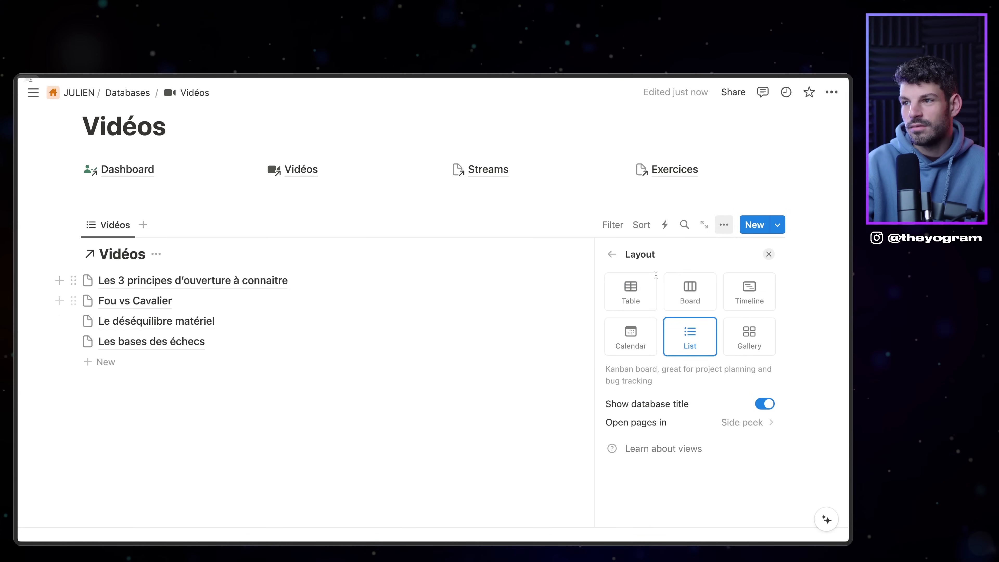
left_click(617, 256)
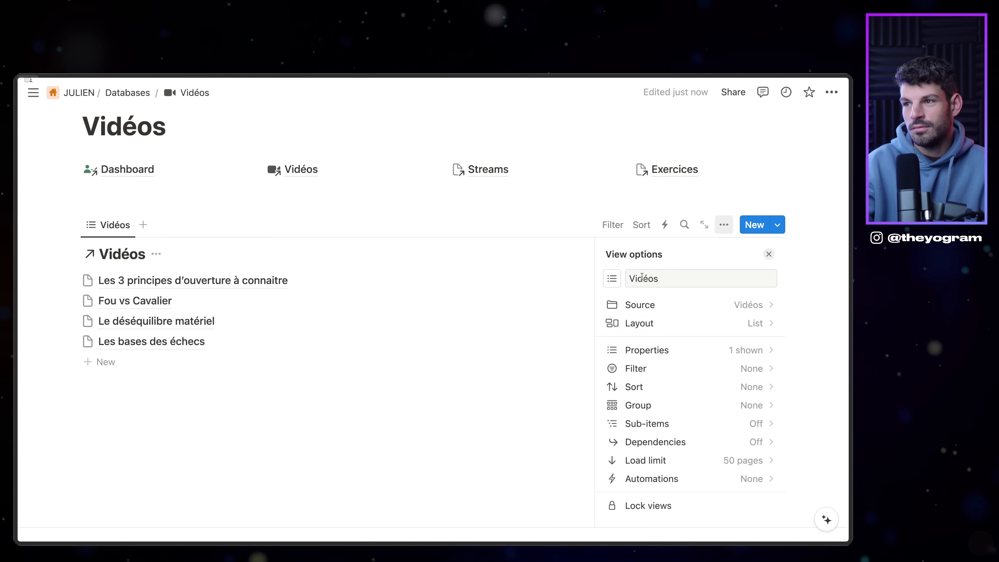
left_click(680, 405)
left_click(664, 362)
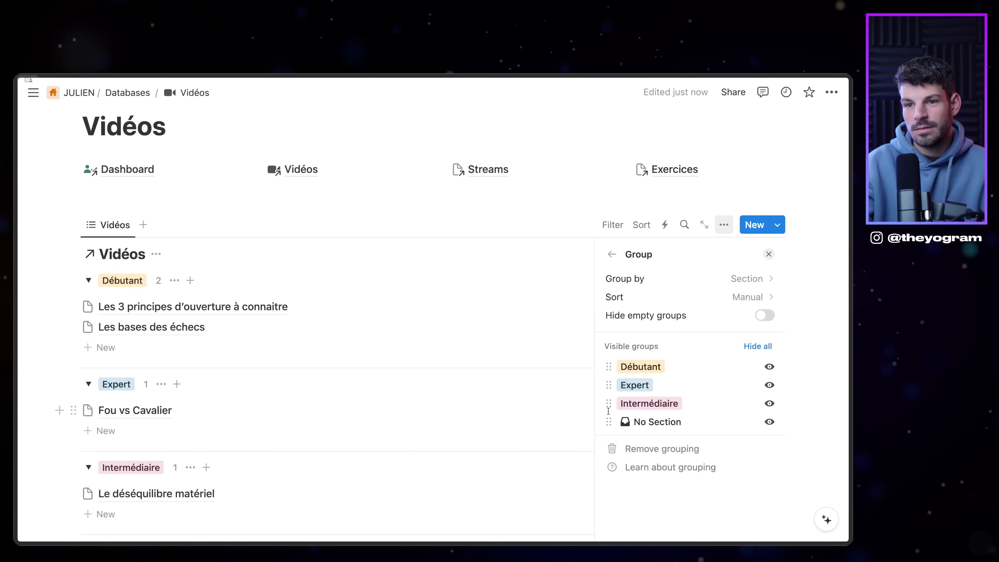
left_click_drag(607, 384, 607, 410)
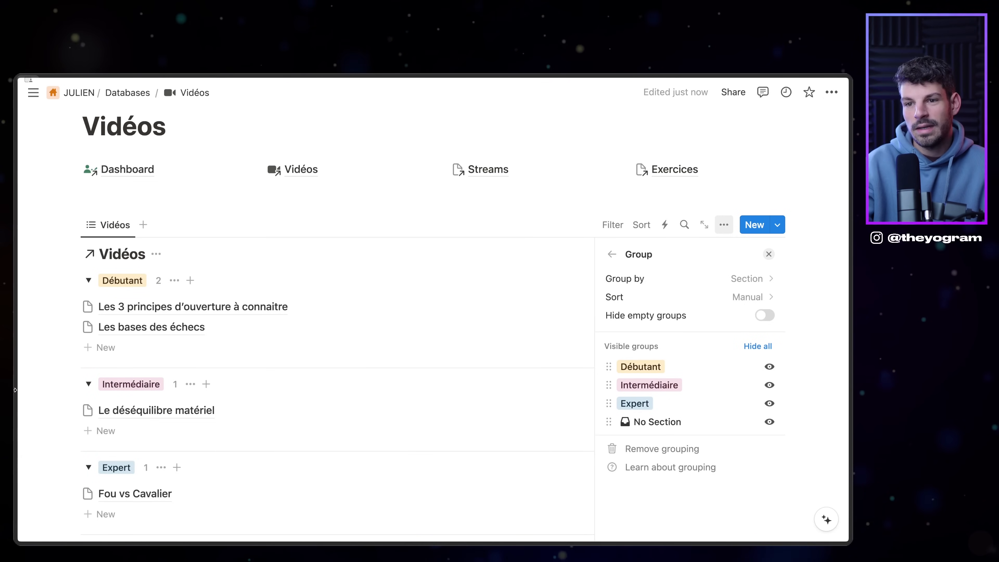
left_click(612, 255)
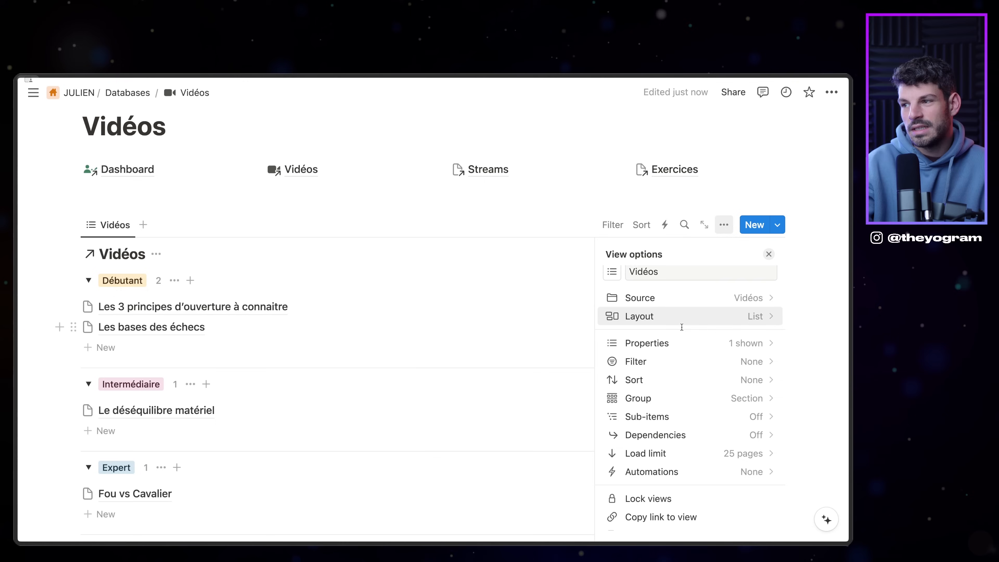
Step: Switch the grouped view back to tables with vertical lines turned off
left_click(669, 316)
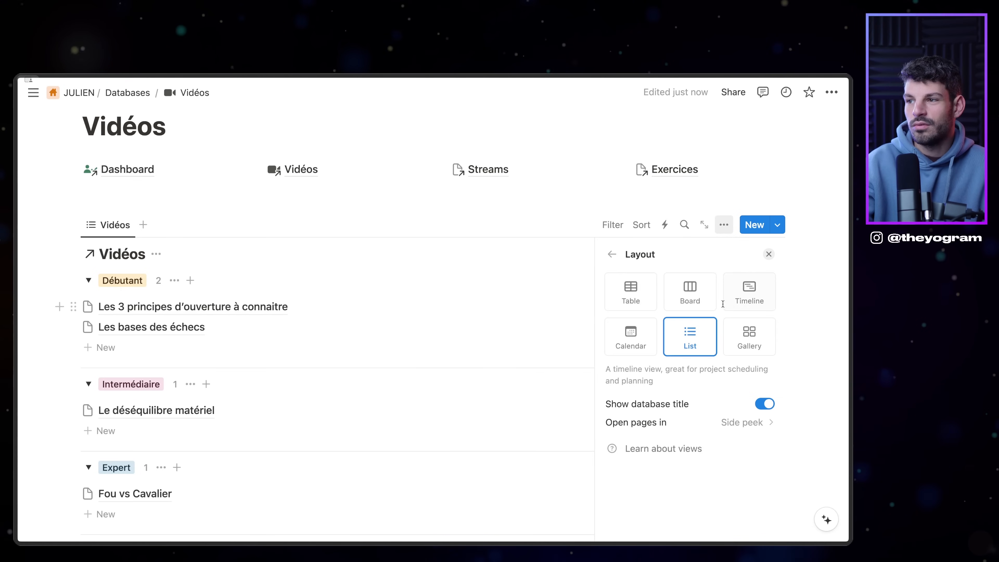
left_click(627, 277)
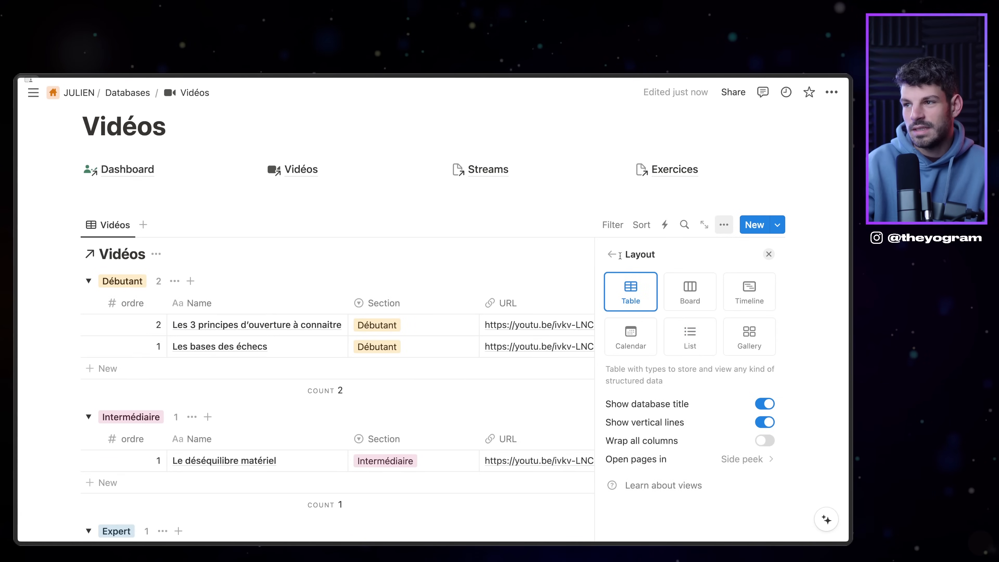
left_click(611, 254)
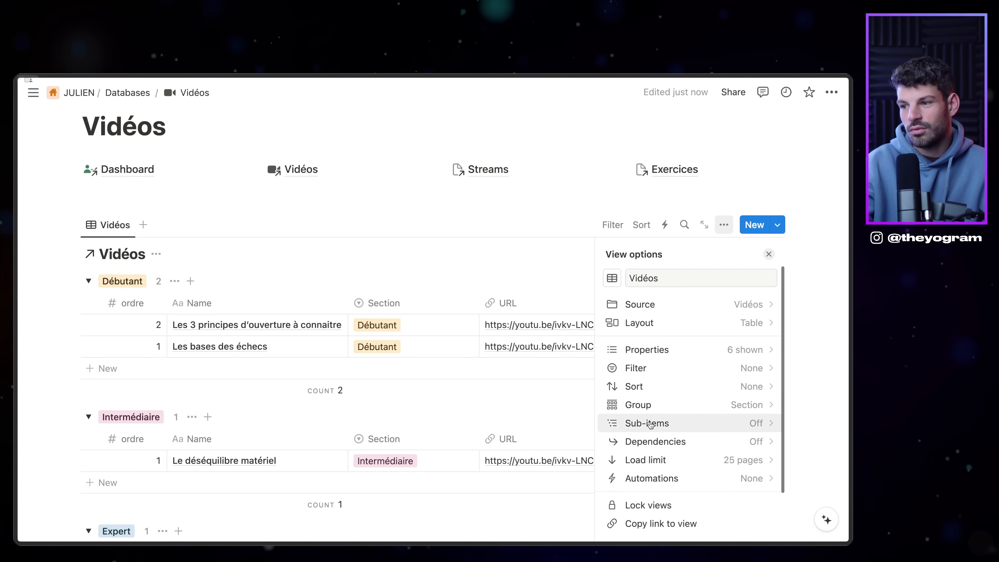
scroll(629, 398, "down", 1)
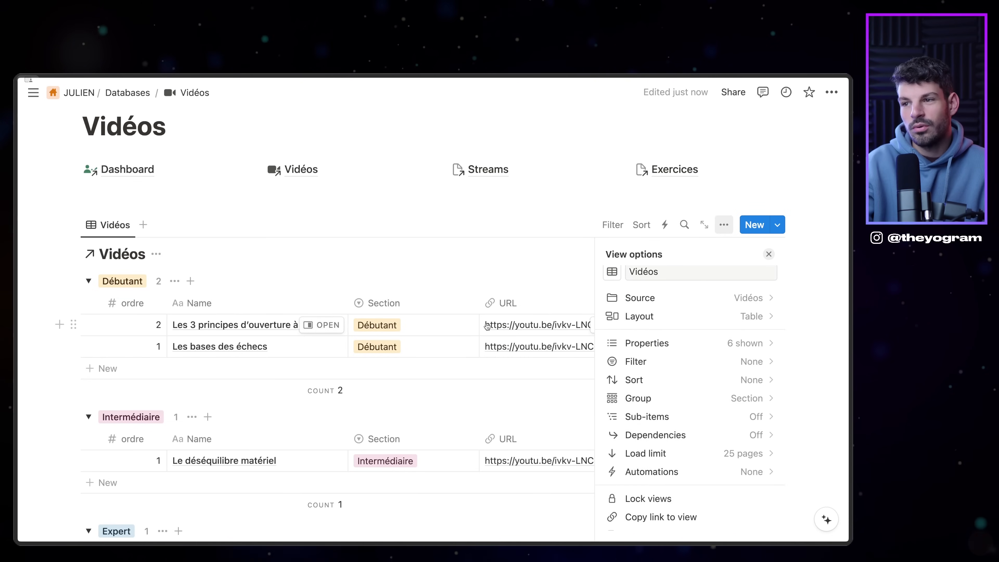
left_click(669, 317)
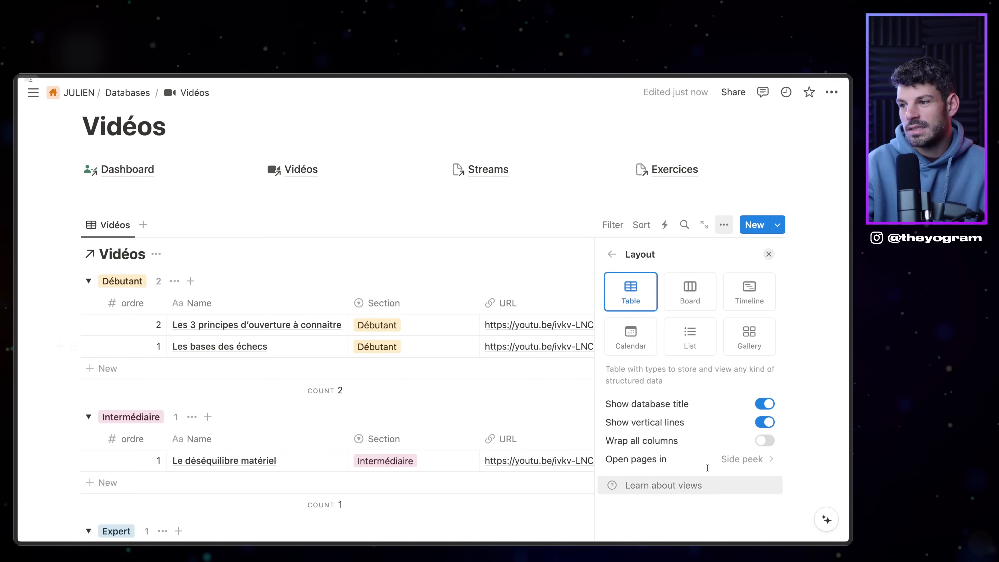
left_click(765, 422)
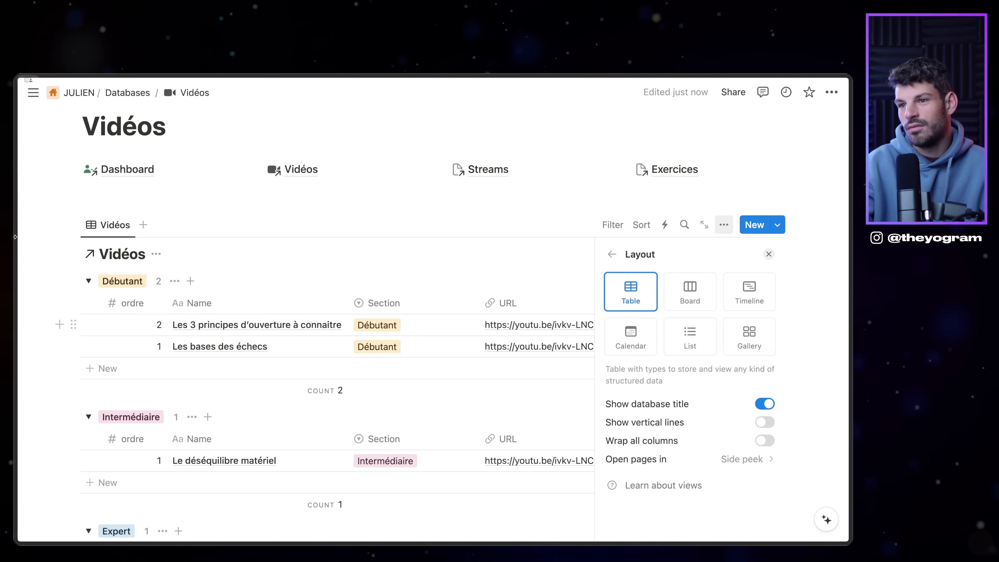
left_click(510, 302)
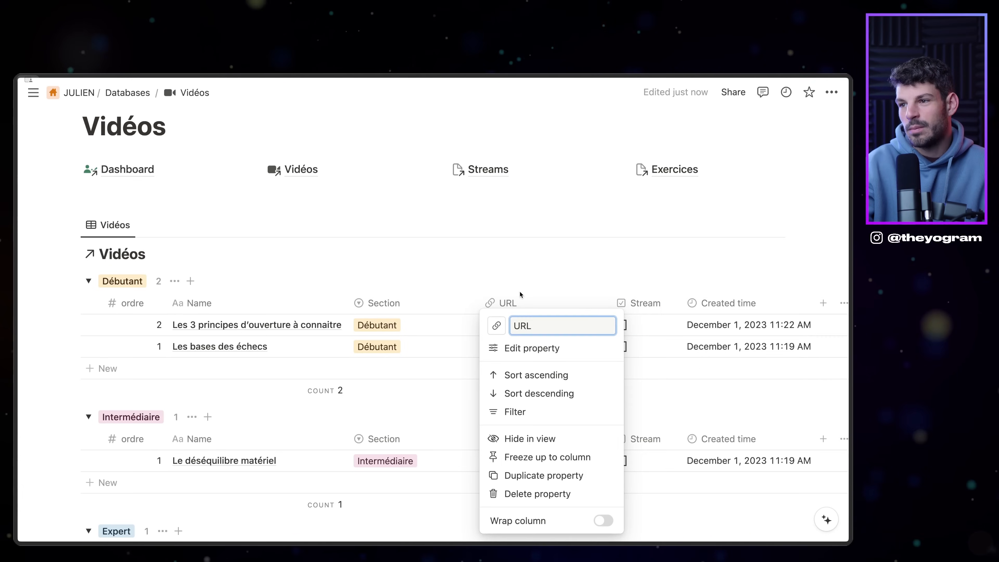
Step: Hide the URL column and set Created time to relative dates, 24-hour time
left_click(527, 439)
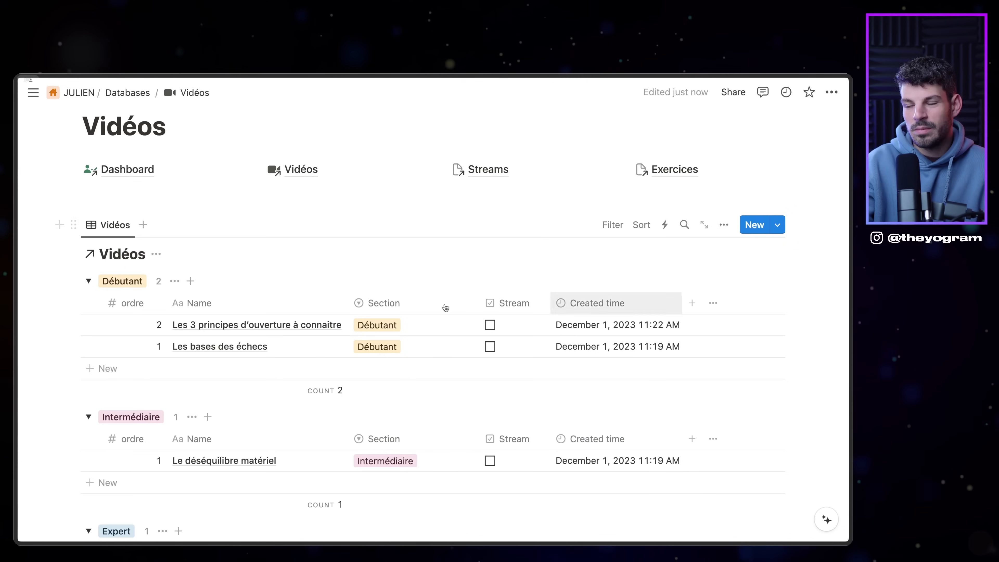
left_click(665, 313)
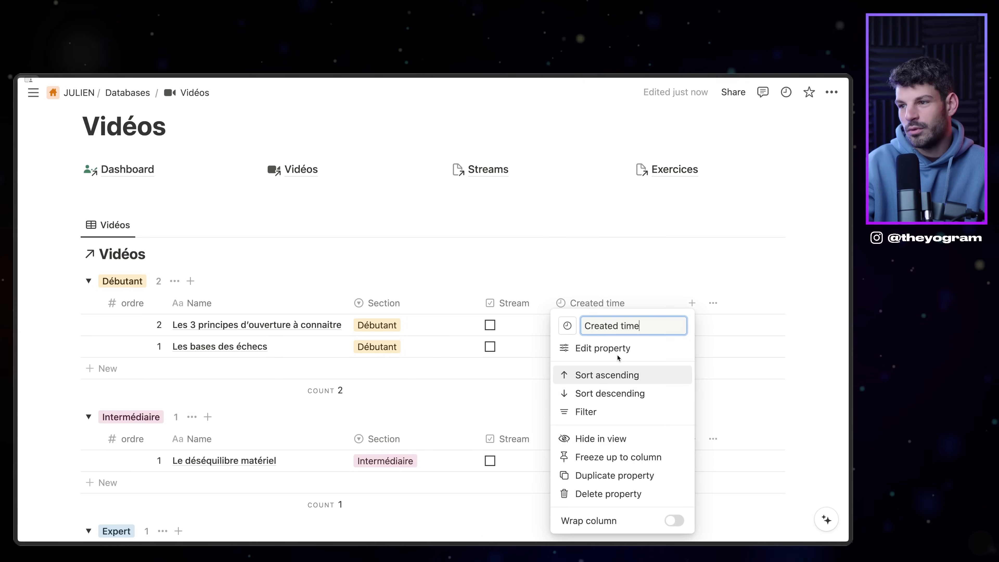
left_click(622, 349)
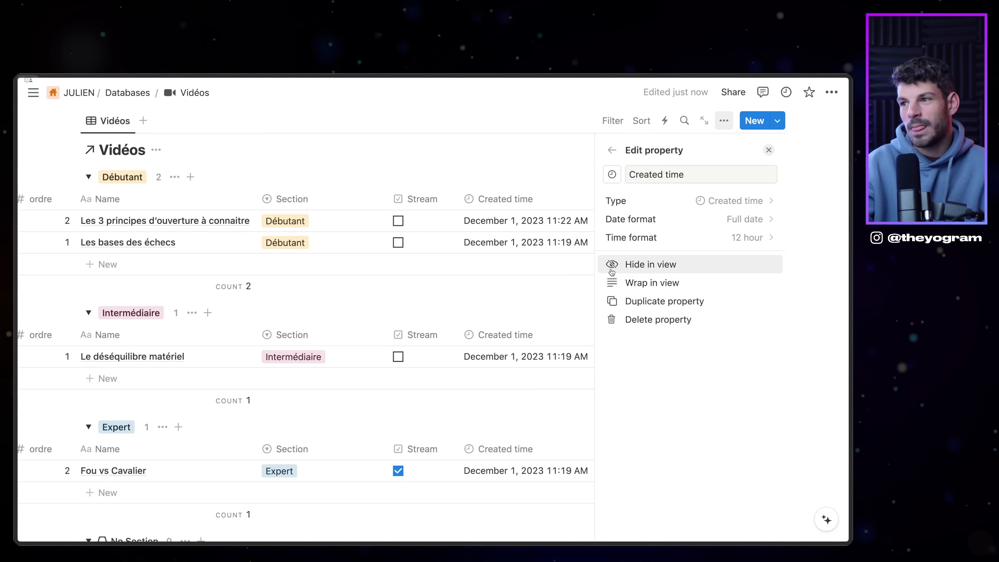
left_click(747, 219)
left_click(682, 315)
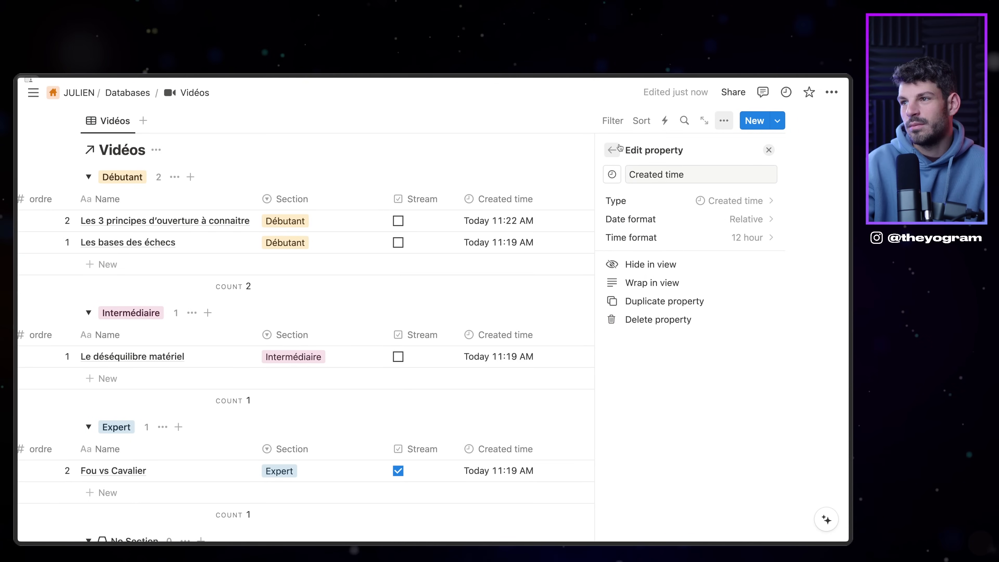
left_click(747, 237)
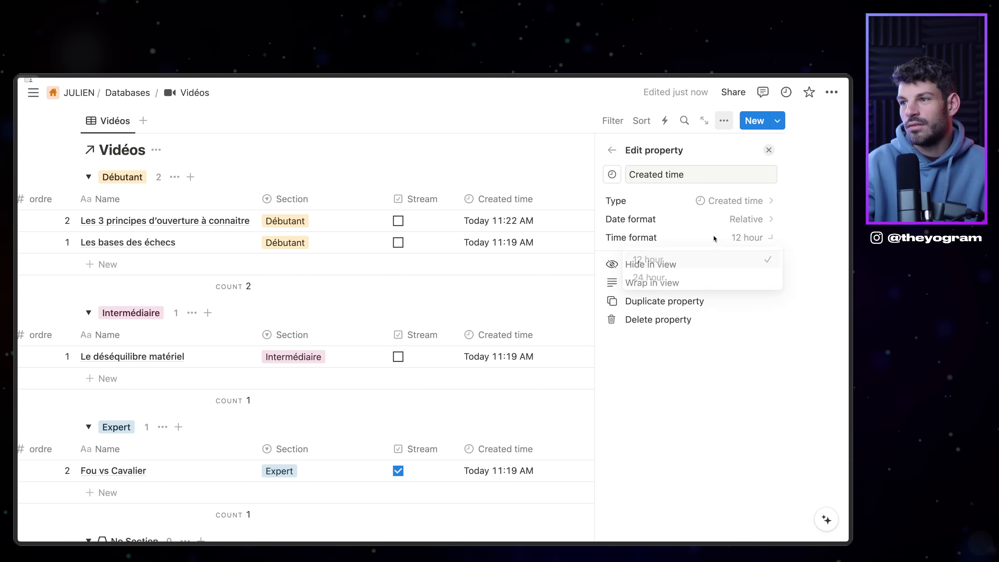
left_click(647, 281)
Step: Close the property settings and hide the Stream column
left_click(612, 151)
left_click(612, 151)
key("Escape")
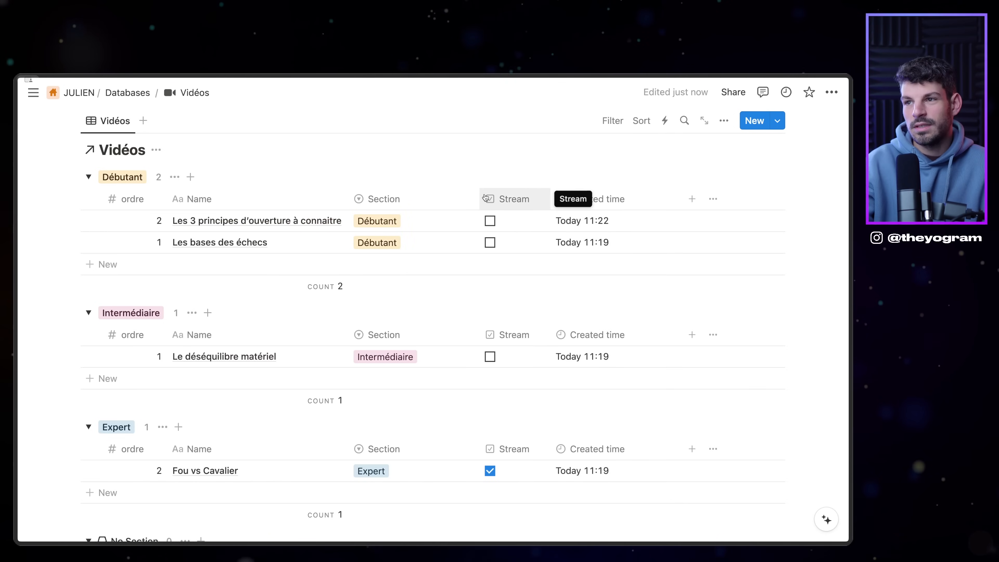
left_click(486, 197)
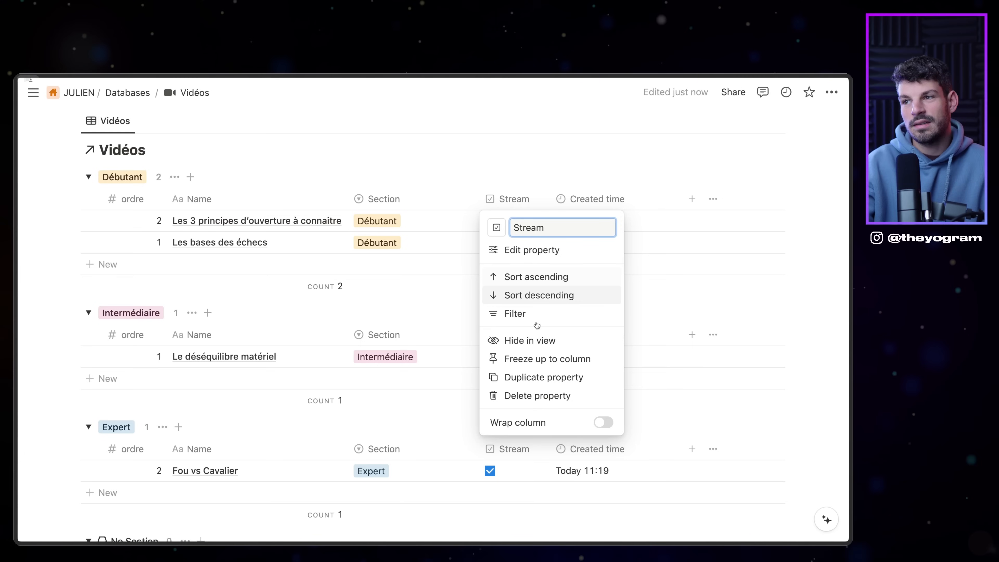
left_click(529, 340)
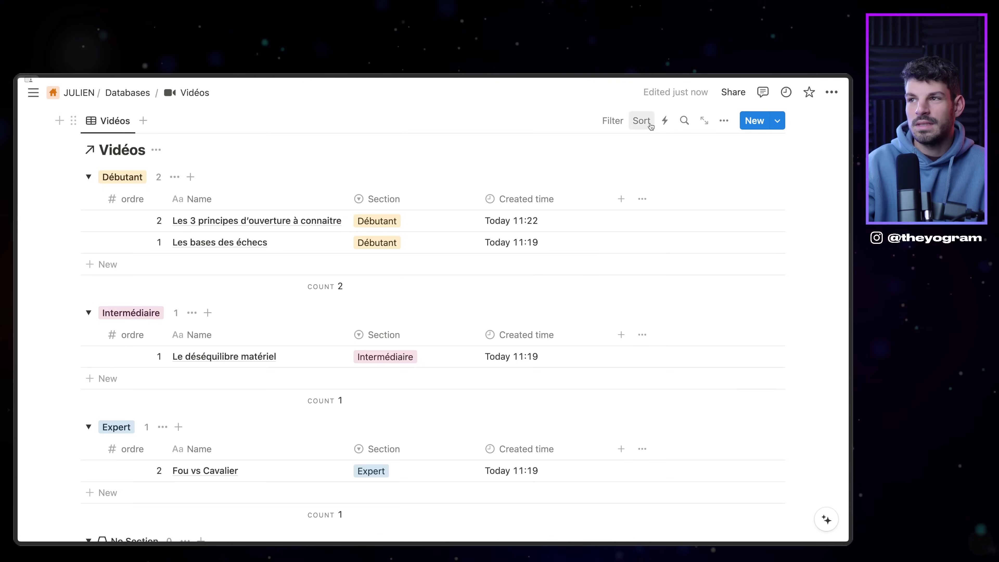
Step: Sort the Vidéos view by ordre ascending, saved for everyone
left_click(641, 121)
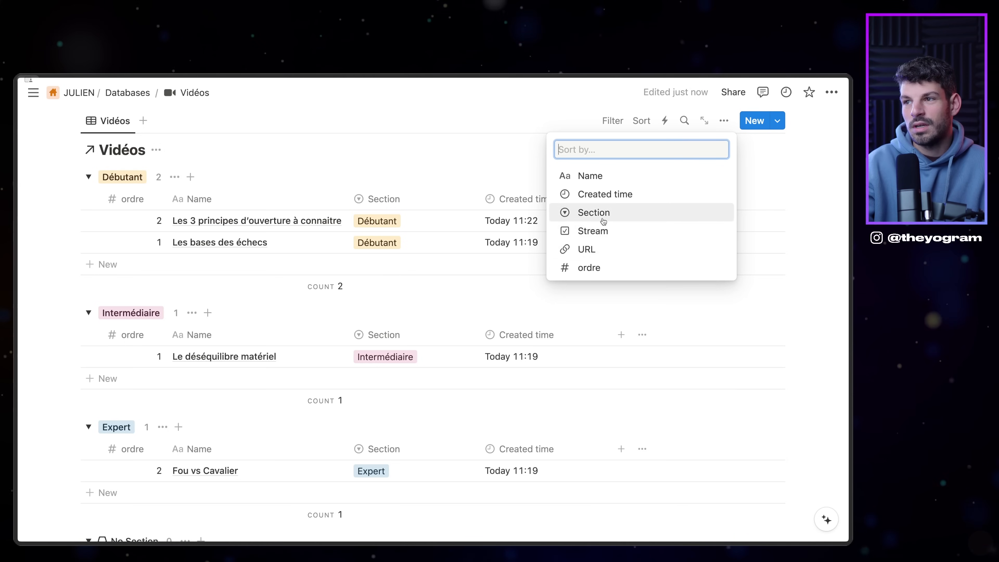
left_click(590, 269)
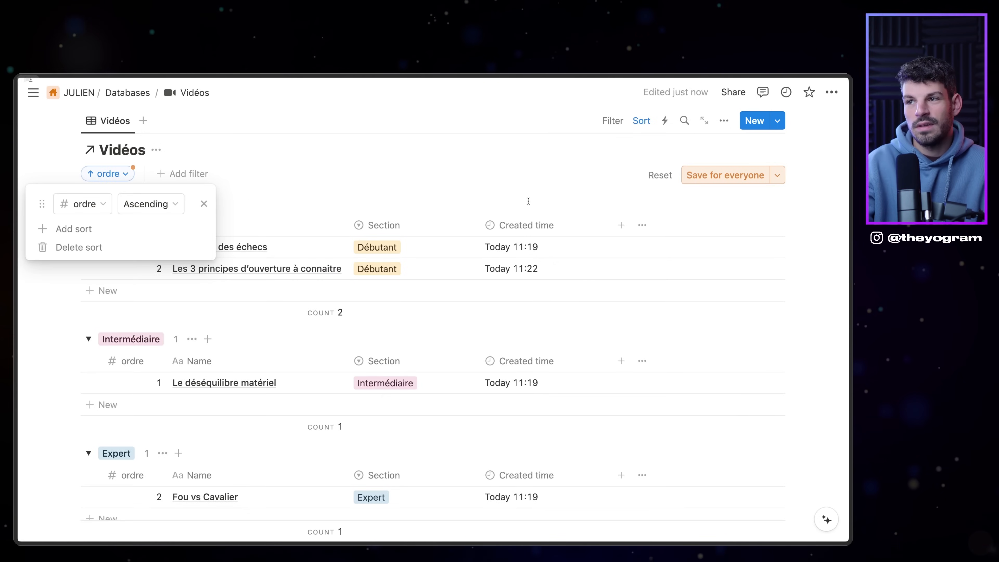
left_click(647, 190)
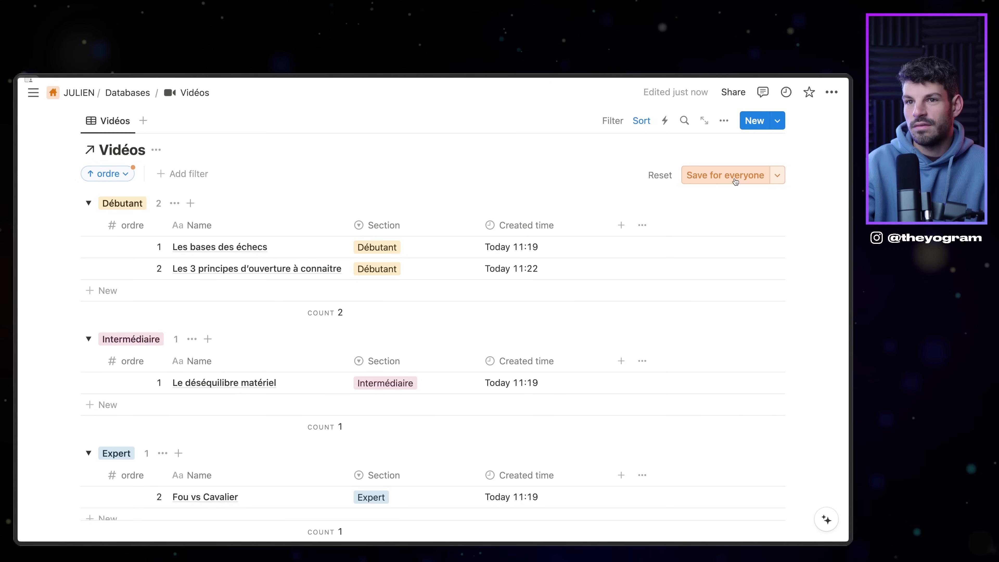
left_click(731, 183)
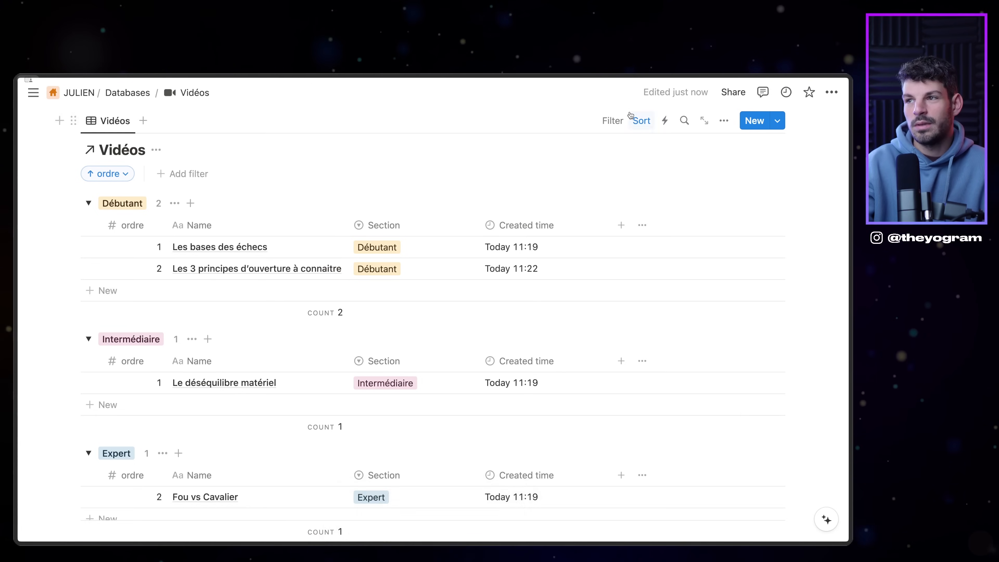
scroll(603, 270, "down", 1)
left_click(610, 115)
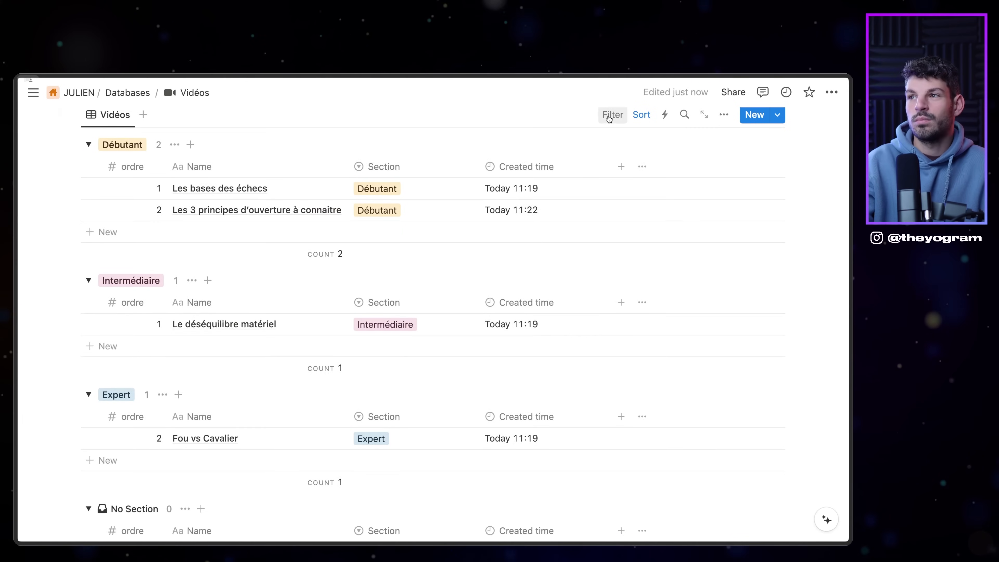
scroll(379, 229, "down", 2)
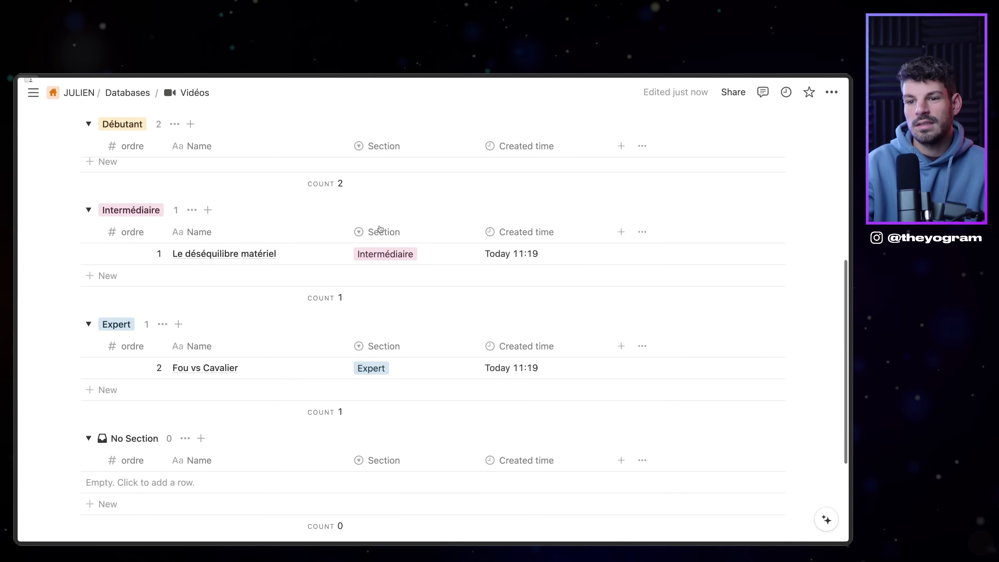
scroll(379, 229, "up", 5)
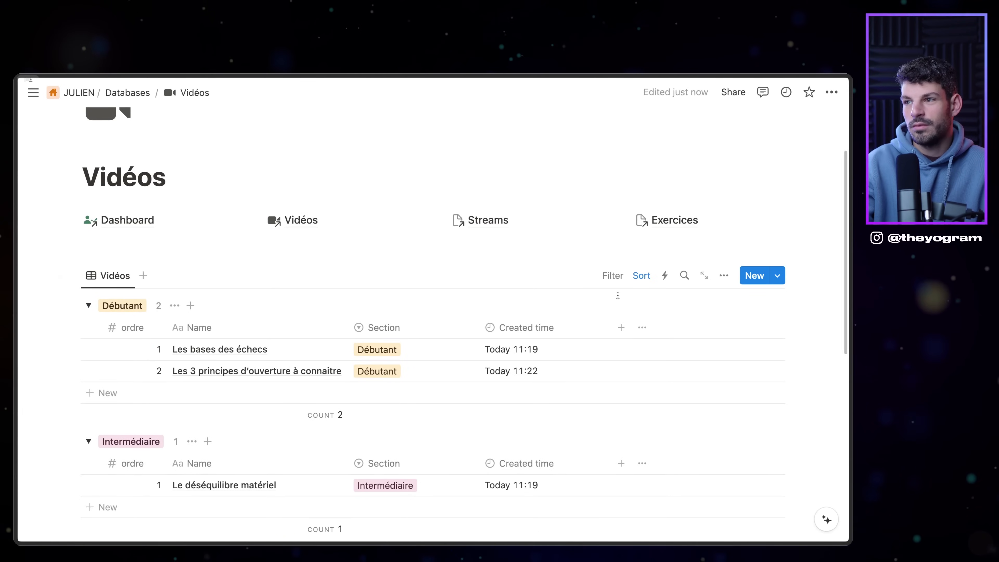
Step: Filter the view to Stream unchecked and save it for everyone
left_click(612, 276)
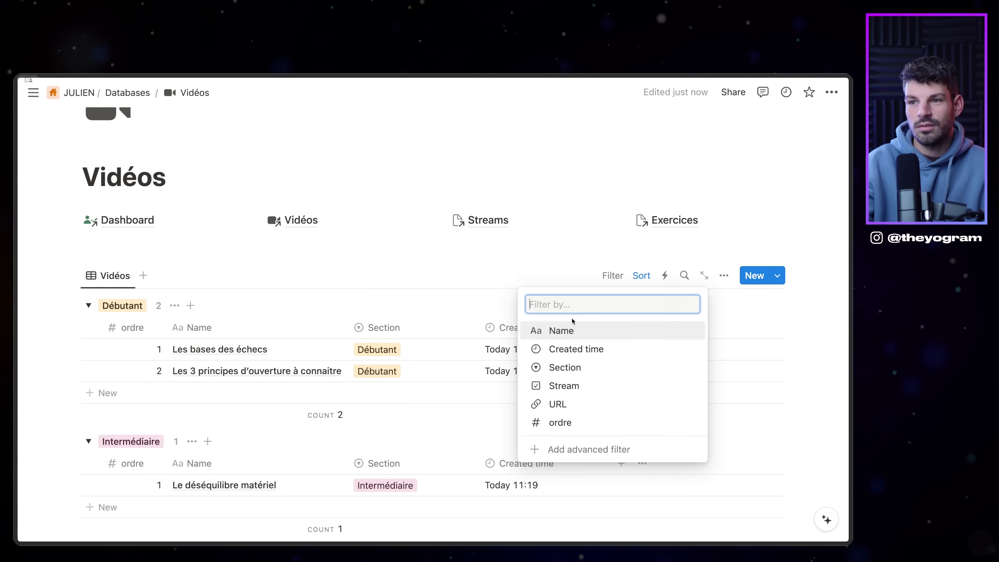
left_click(596, 390)
left_click(174, 348)
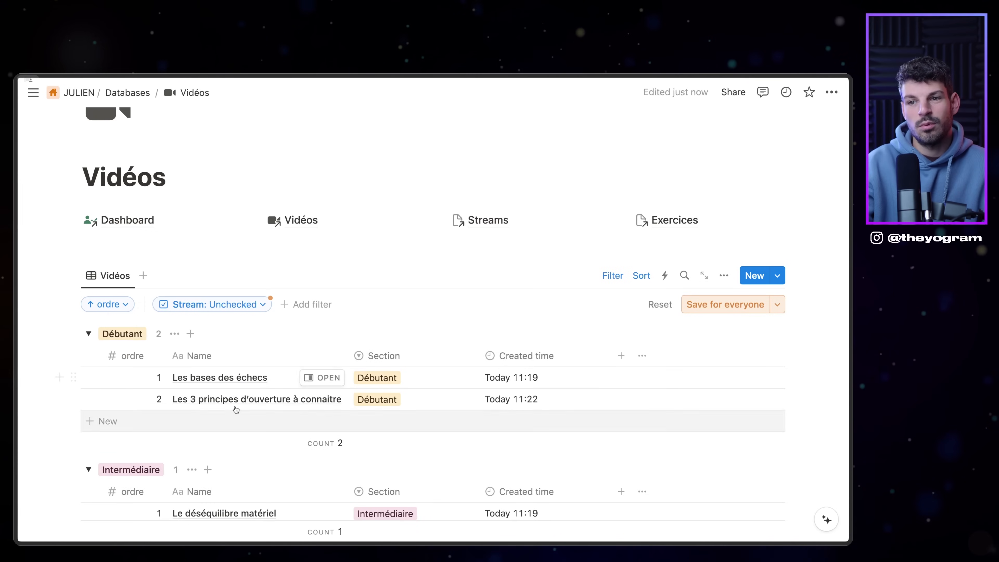
left_click(728, 304)
Step: Hide the empty No Section group
scroll(352, 347, "down", 10)
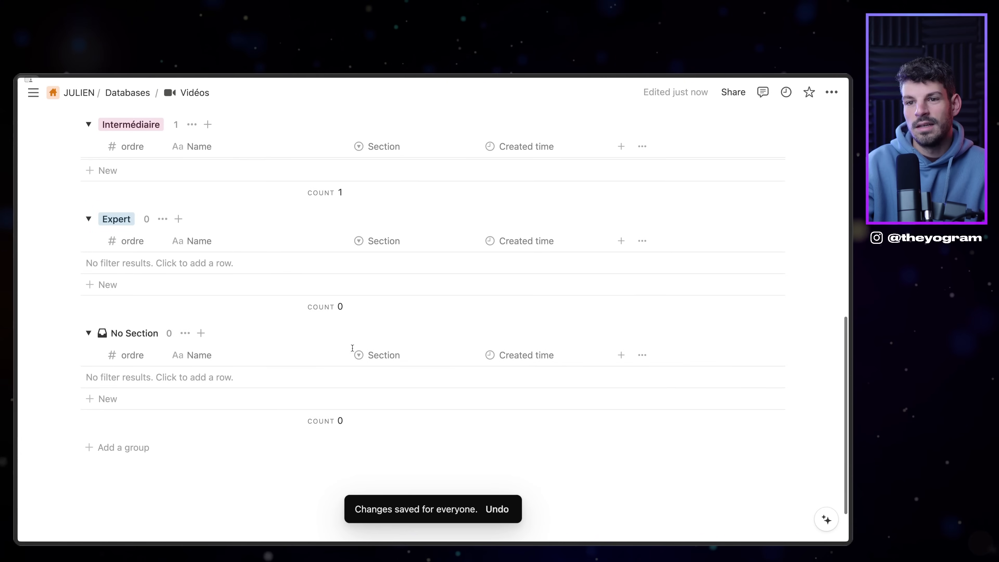
left_click(185, 333)
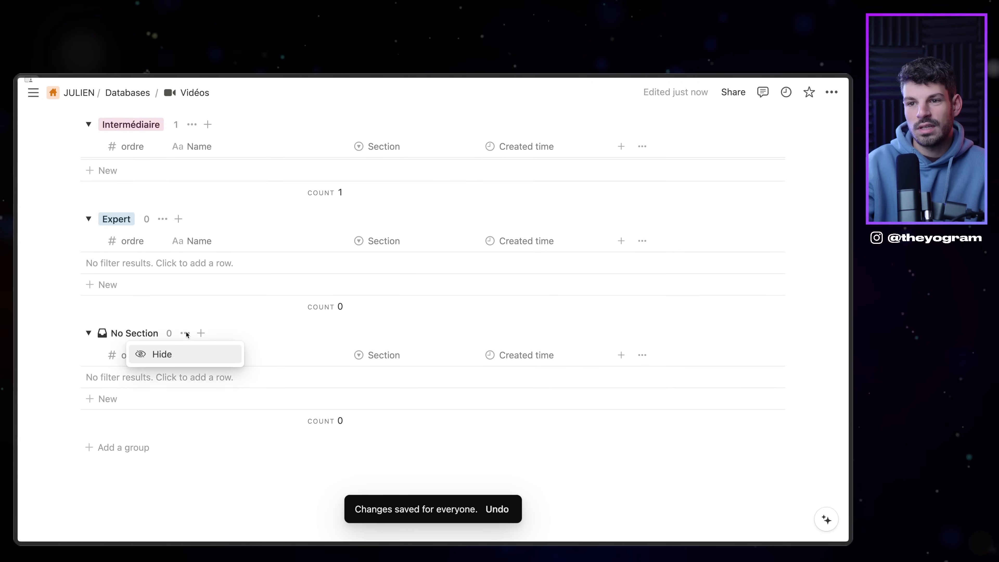
left_click(170, 354)
scroll(204, 275, "up", 10)
scroll(241, 214, "down", 3)
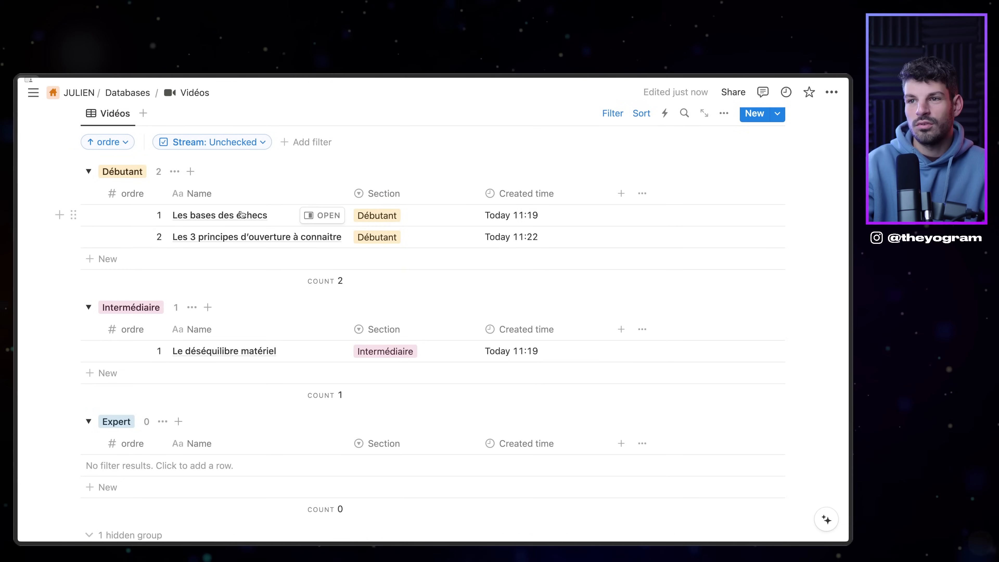
scroll(338, 256, "down", 3)
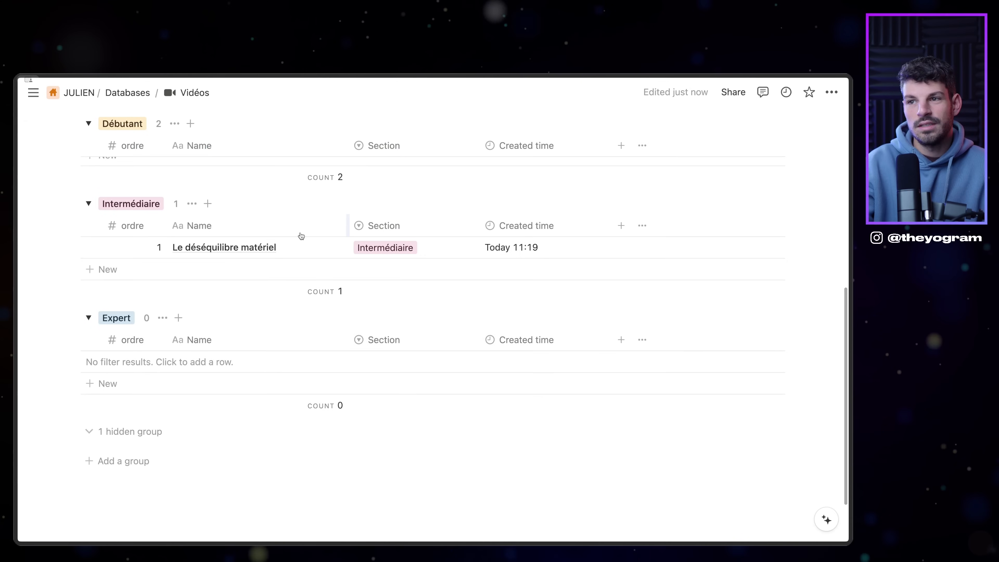
scroll(354, 276, "up", 5)
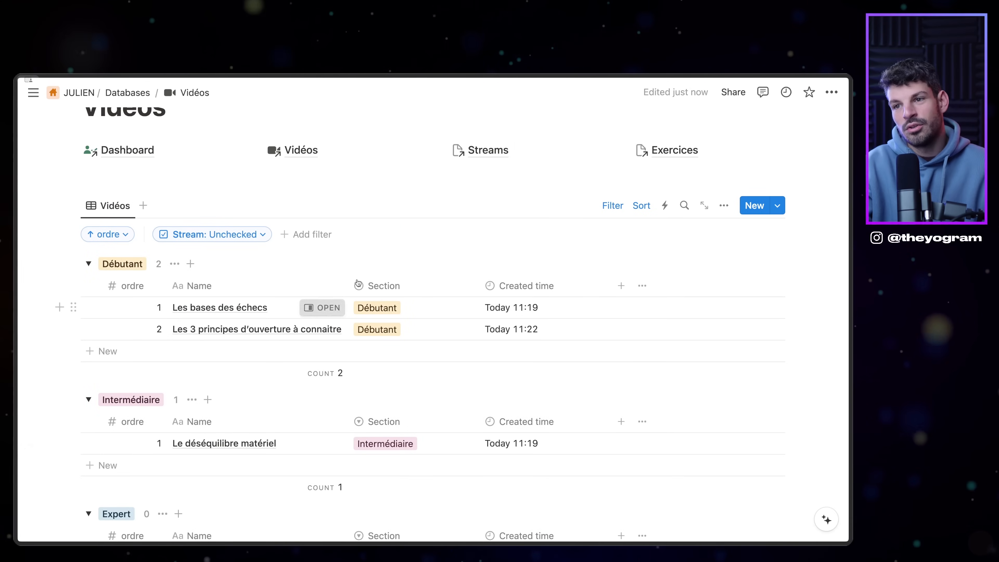
left_click(322, 307)
left_click(516, 371)
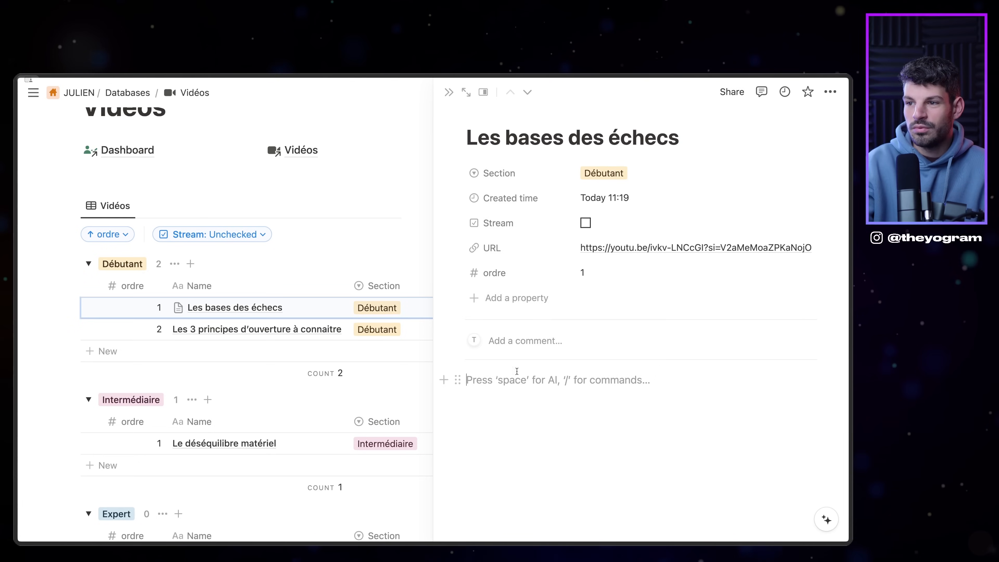
type("/")
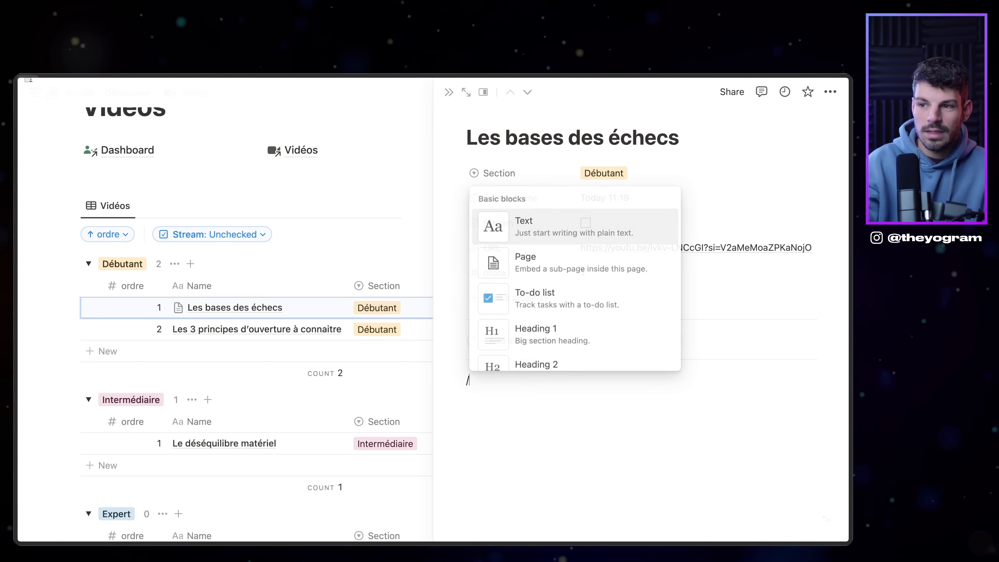
type("e")
key("BackSpace")
type("yt")
key("BackSpace")
key("BackSpace")
type("emb")
key("Return")
key("super+v")
key("Return")
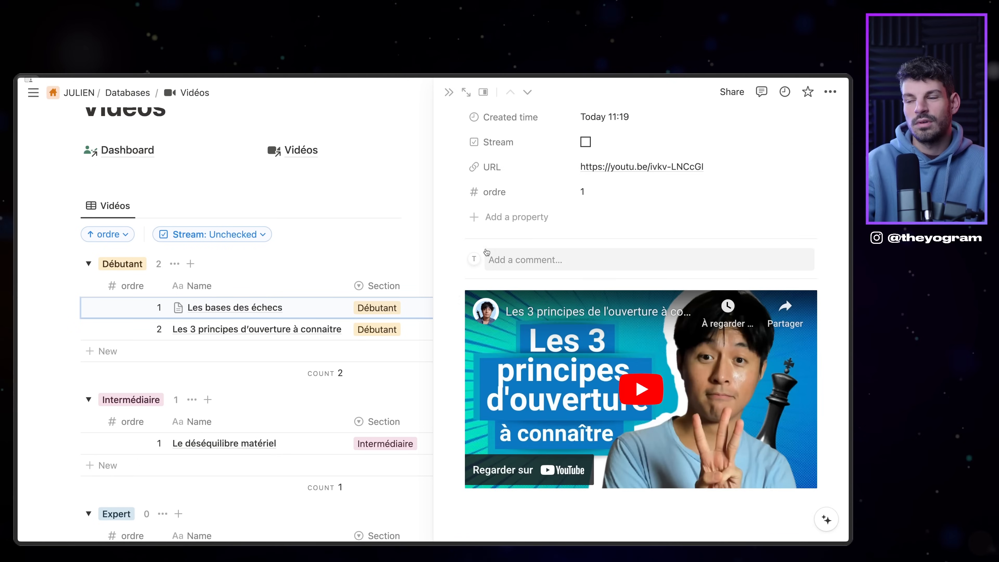
key("Escape")
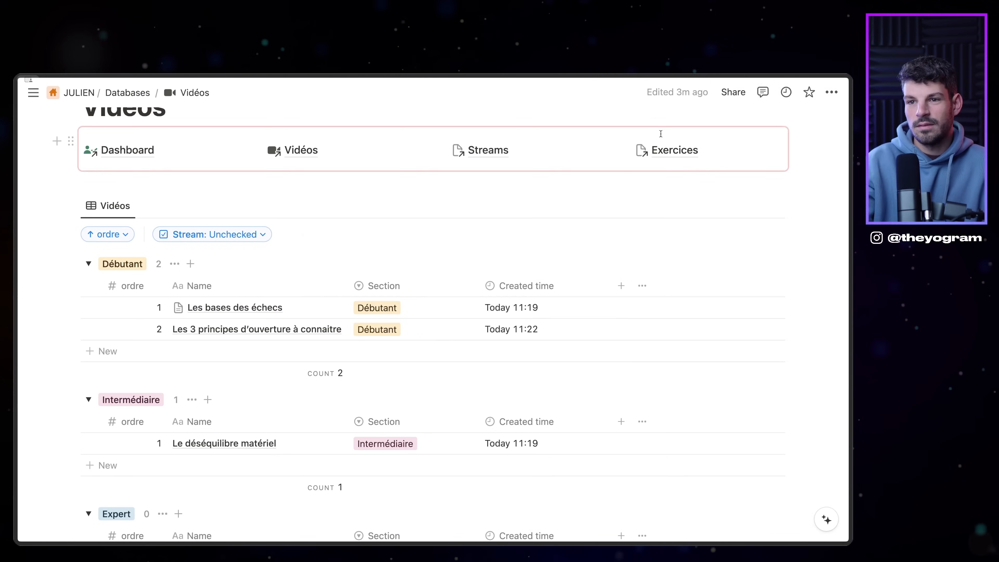
key("Down")
key("Down")
key("Down")
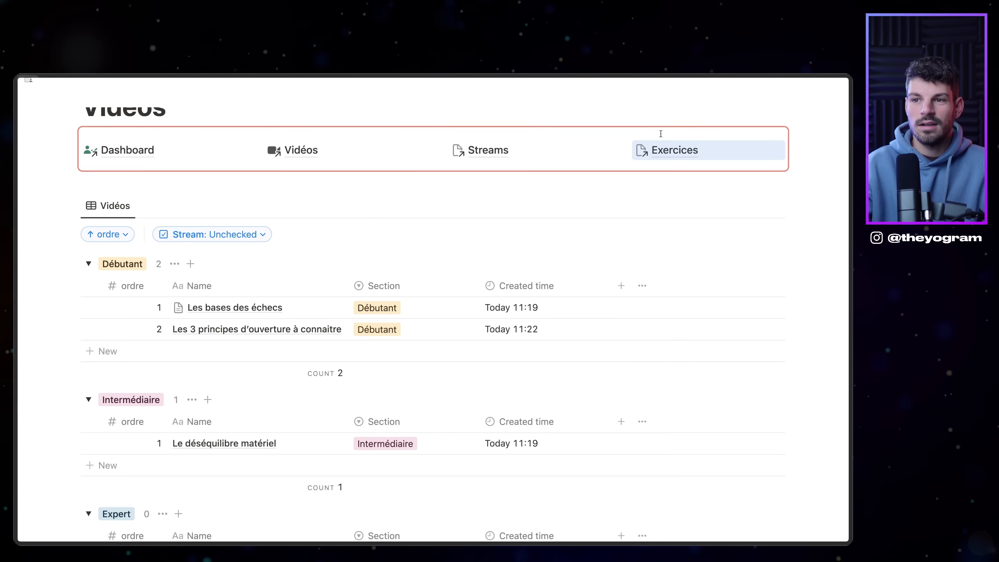
left_click(322, 307)
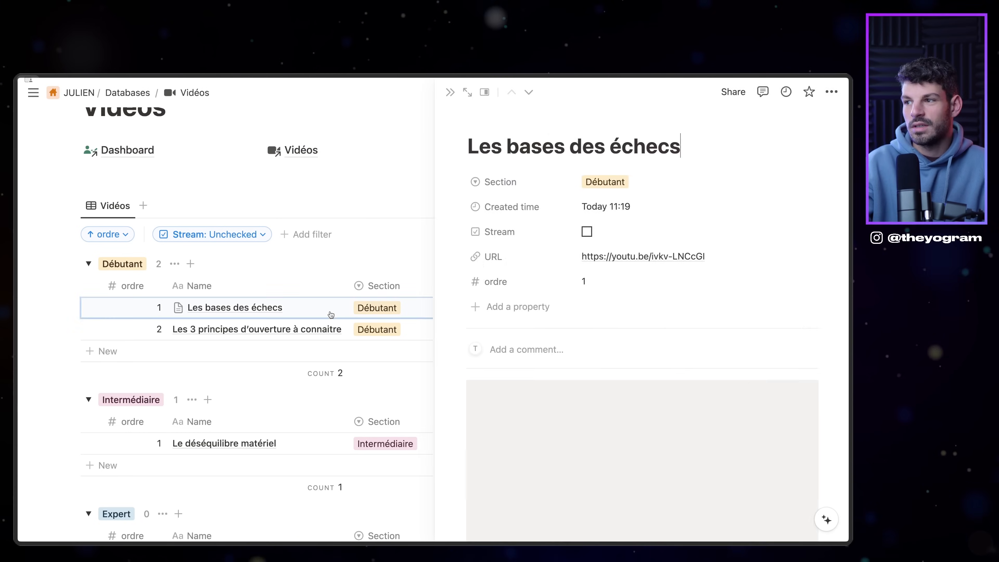
key("Escape")
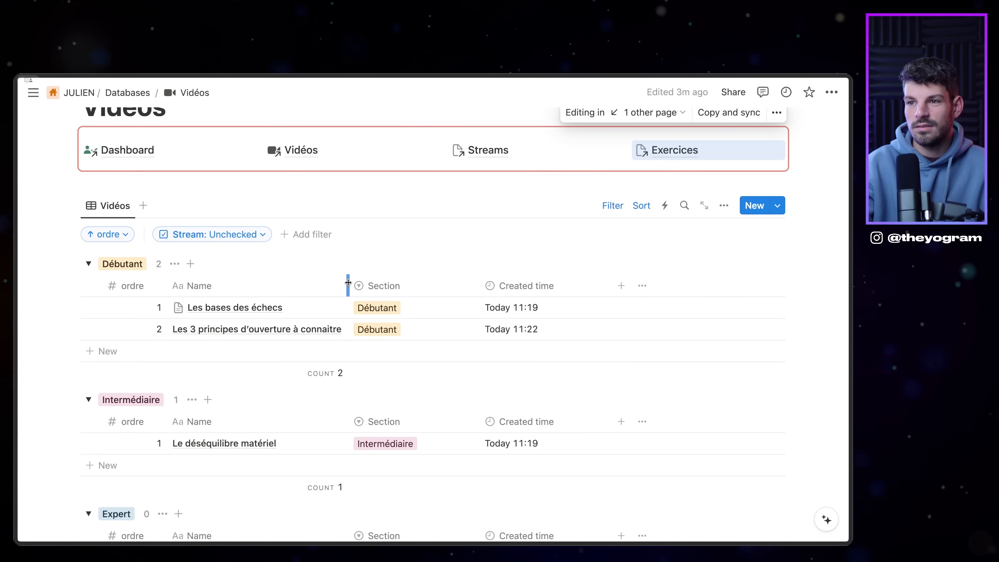
Step: Widen the Name column of the Vidéos table
left_click_drag(346, 286, 478, 286)
scroll(360, 258, "down", 3)
scroll(361, 258, "up", 4)
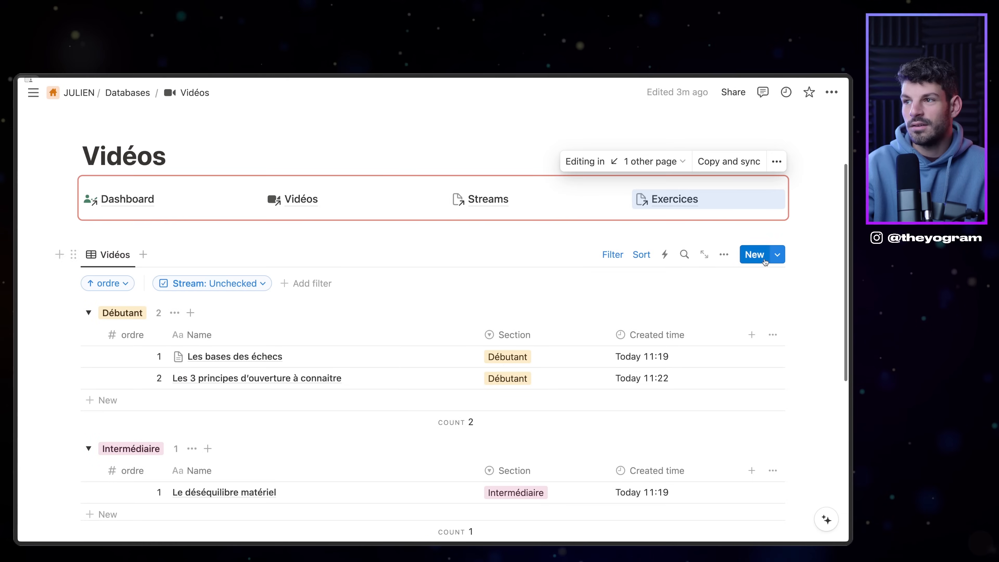
scroll(571, 314, "down", 3)
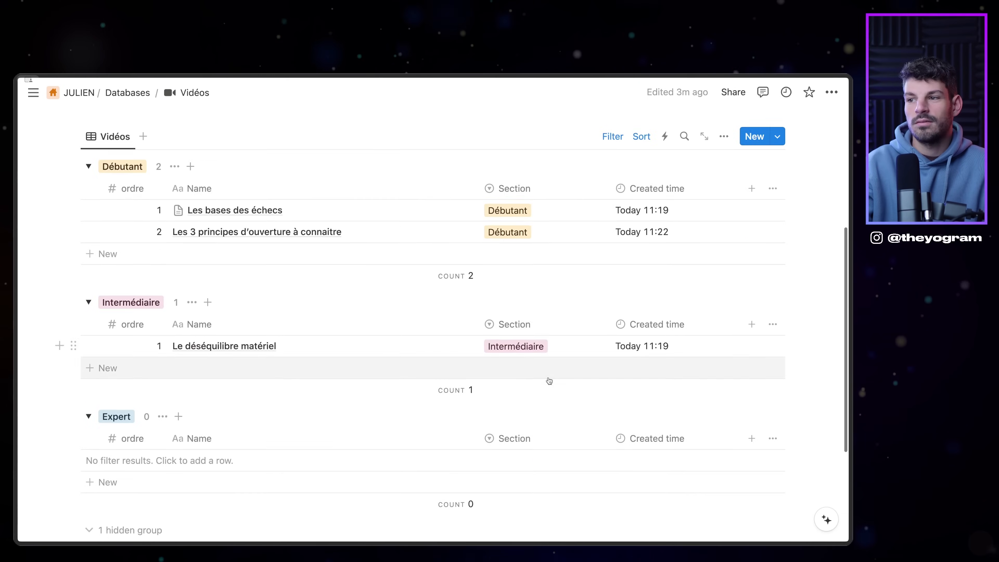
scroll(385, 256, "up", 5)
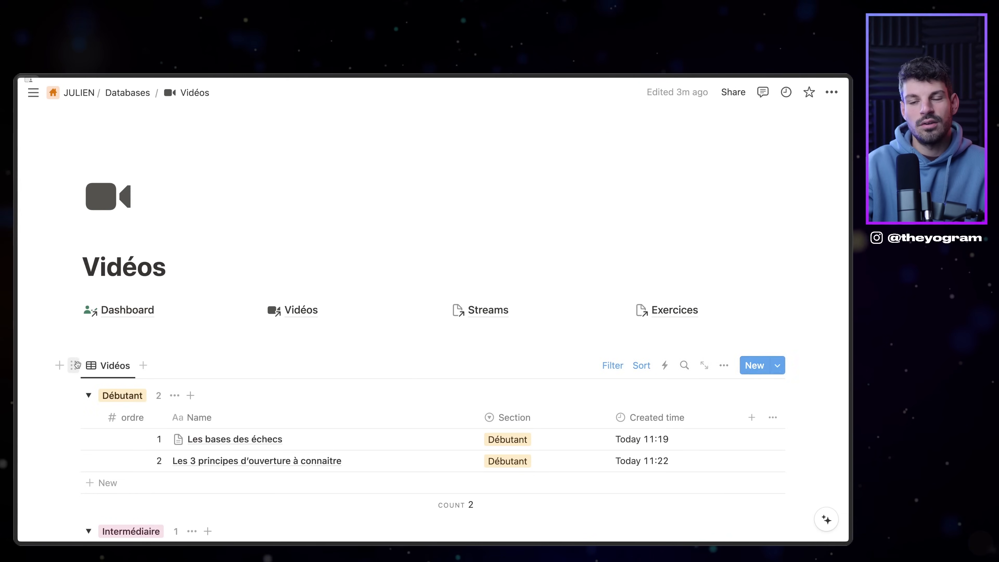
Step: Copy the Vidéos table block, then open Streams as an empty page
left_click(73, 366)
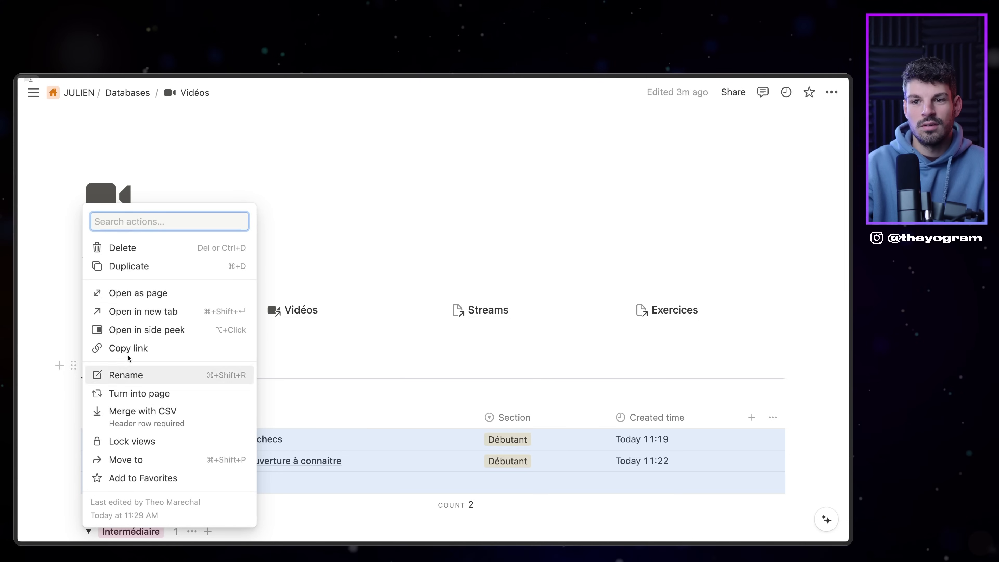
key("Escape")
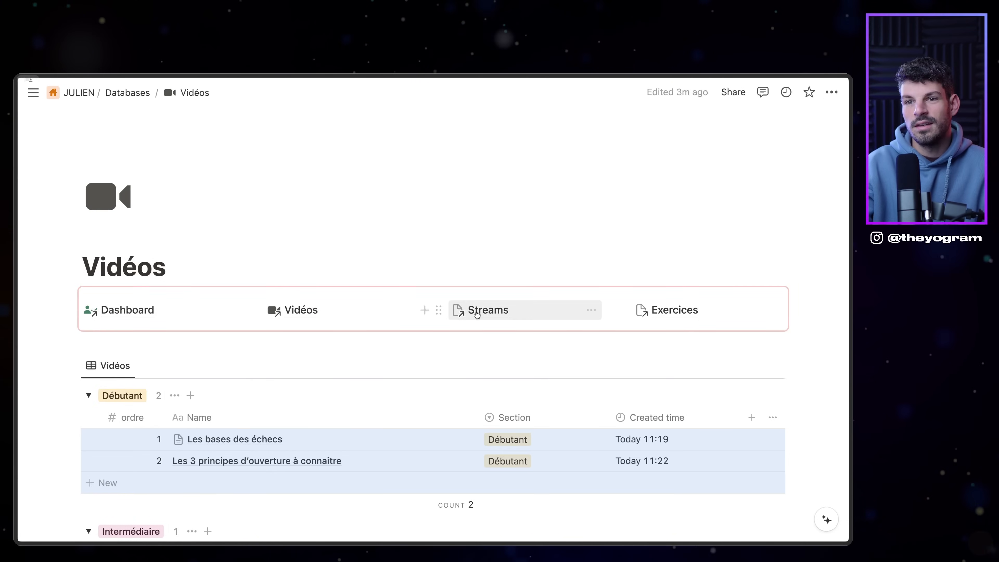
left_click(456, 313)
left_click(254, 238)
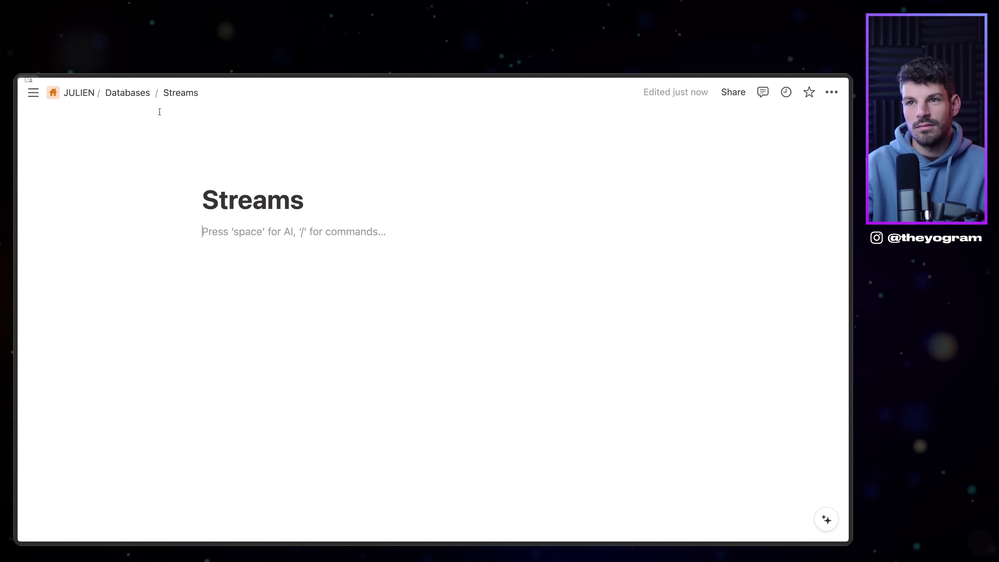
Step: Paste the Vidéos table into Streams and filter it to Stream: Checked
key("Return")
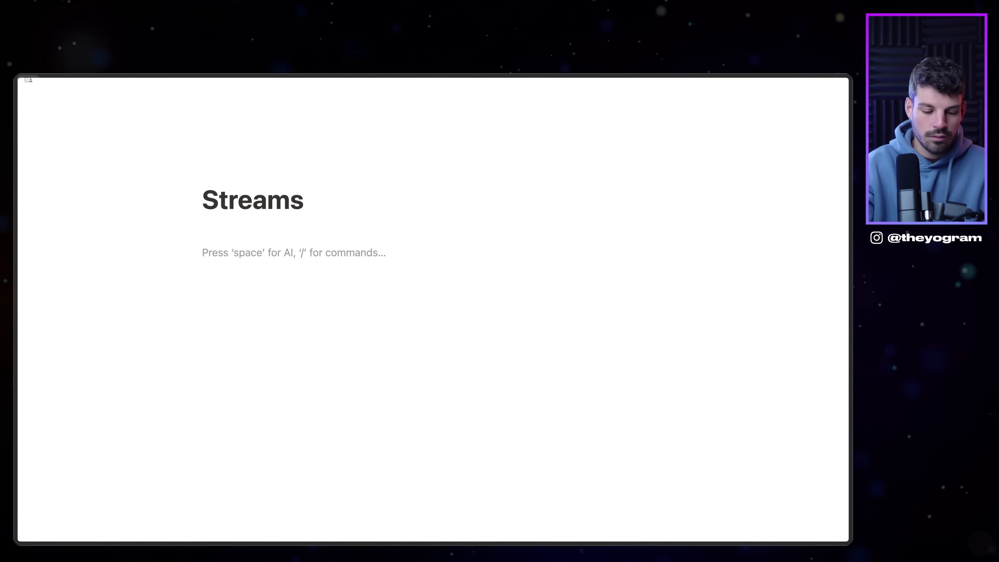
key("ctrl+v")
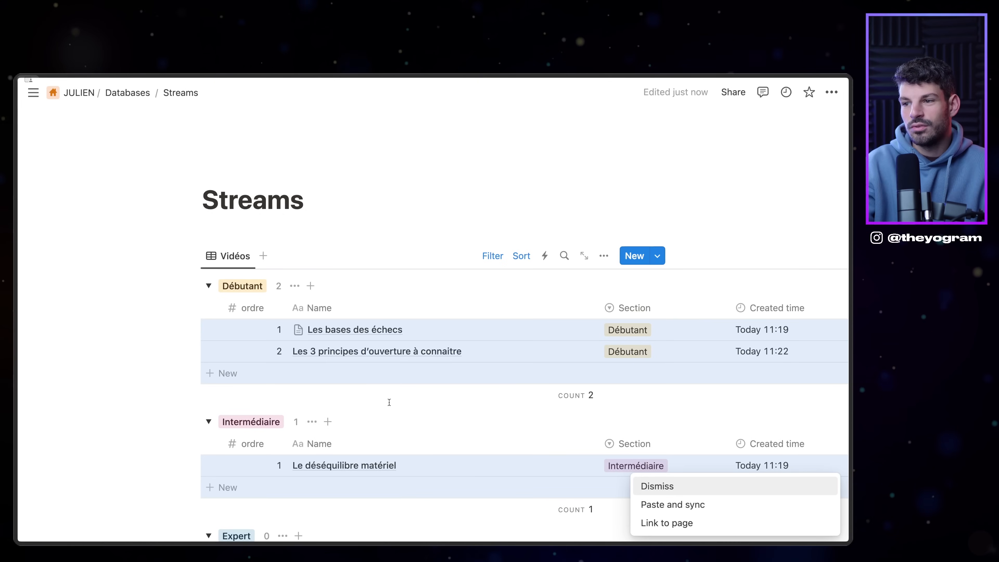
left_click(670, 487)
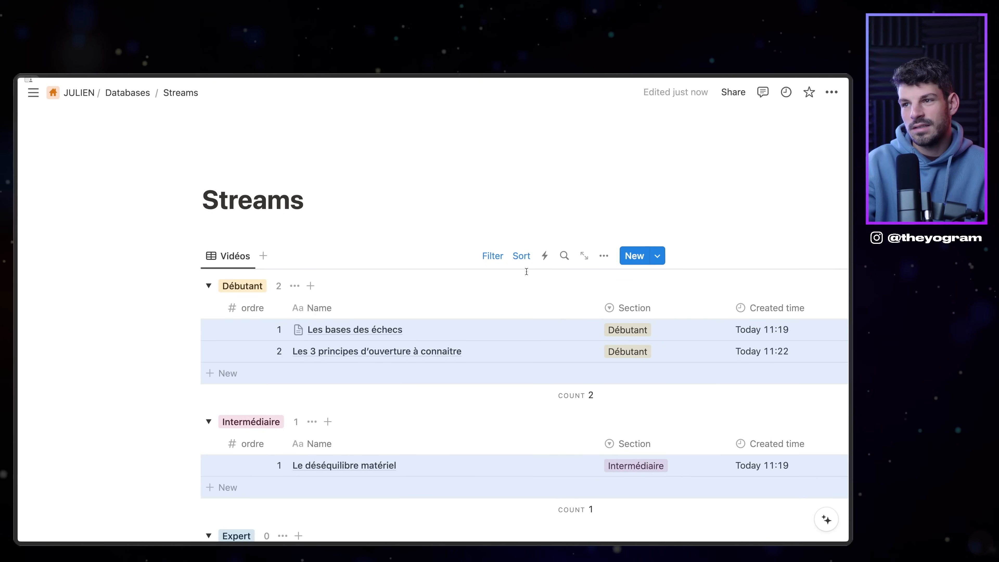
left_click(492, 256)
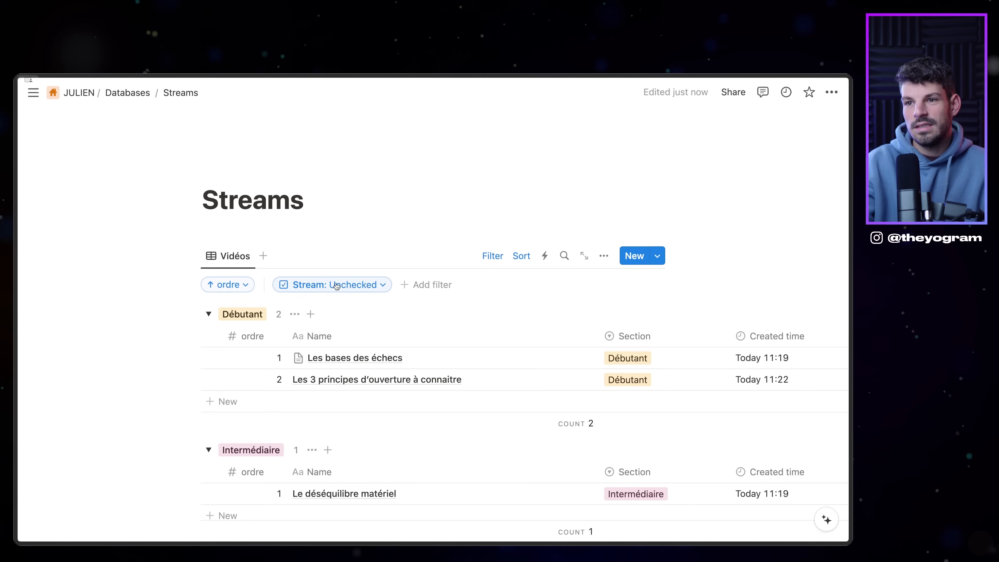
left_click(336, 290)
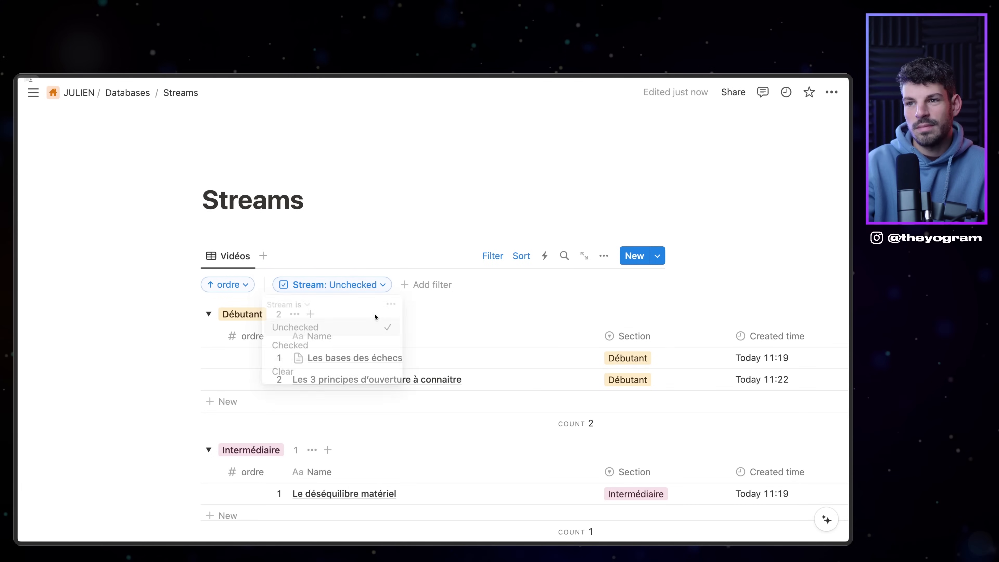
left_click(346, 342)
Step: Switch the Streams page to full width
scroll(342, 314, "down", 5)
scroll(340, 311, "up", 2)
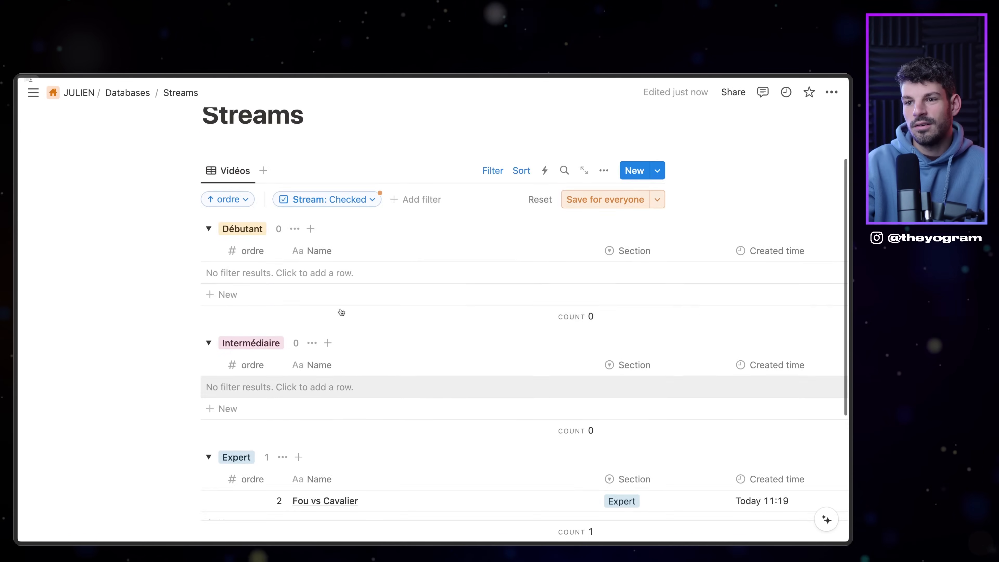
scroll(334, 310, "down", 3)
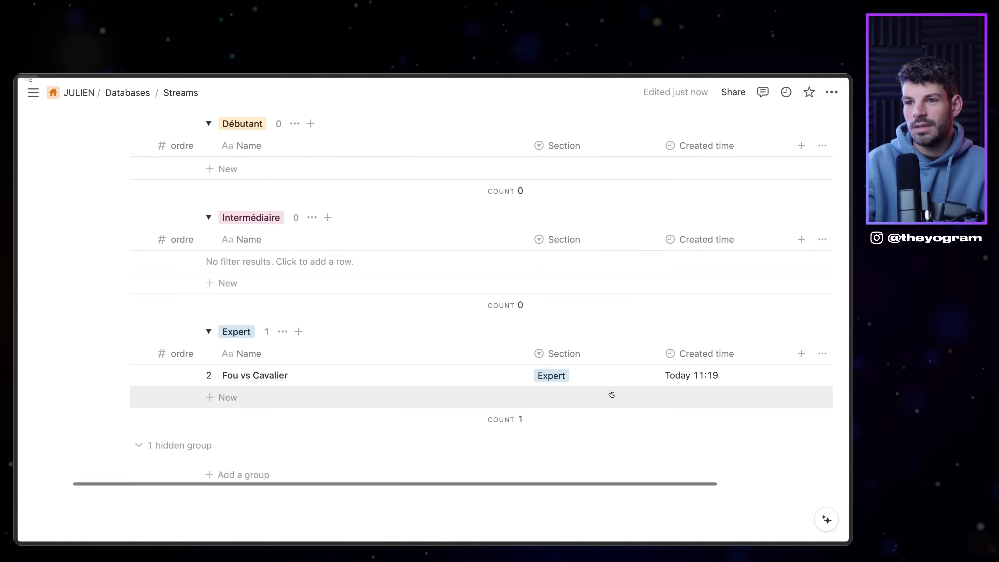
scroll(330, 376, "right", 3)
scroll(316, 375, "left", 3)
scroll(319, 367, "up", 5)
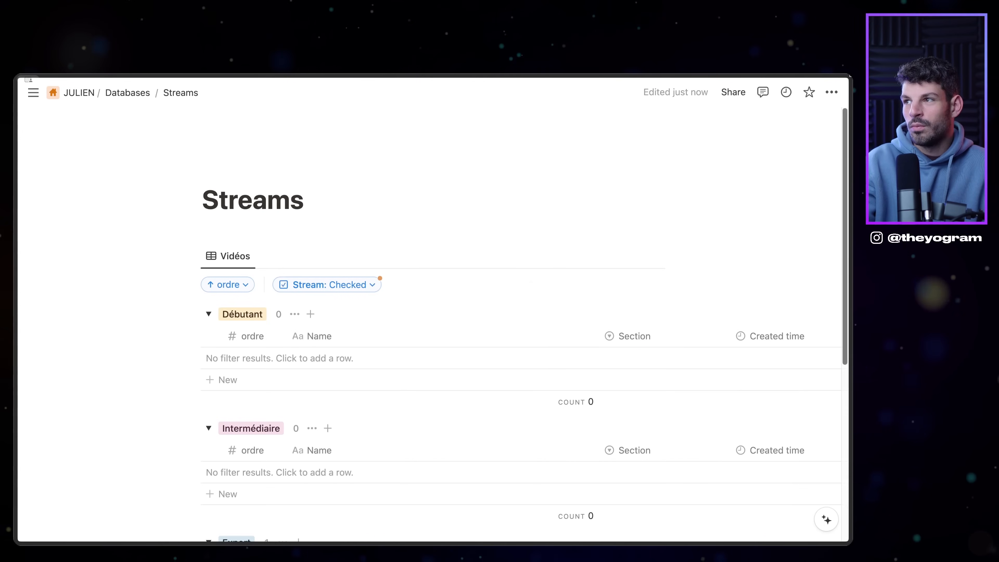
left_click(831, 92)
left_click(818, 205)
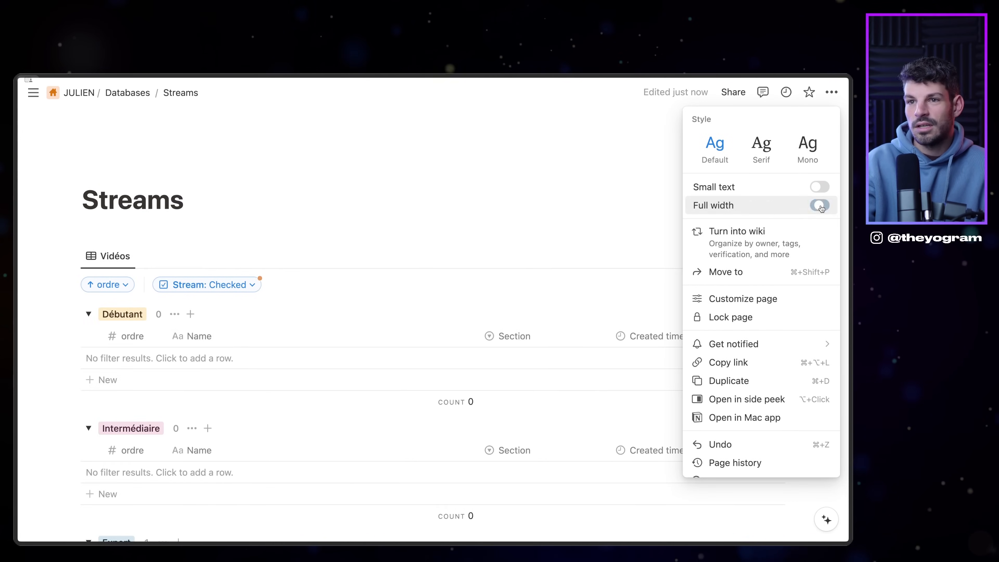
Step: Give the Streams page the dark headphones icon, found by filtering icons for 'video'
left_click(166, 185)
left_click(122, 172)
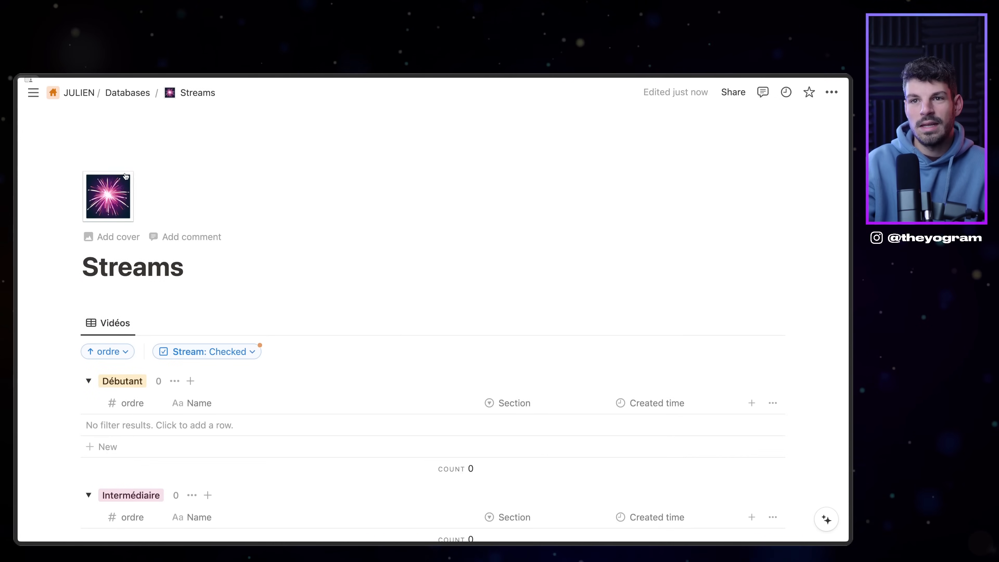
left_click(110, 194)
left_click(86, 238)
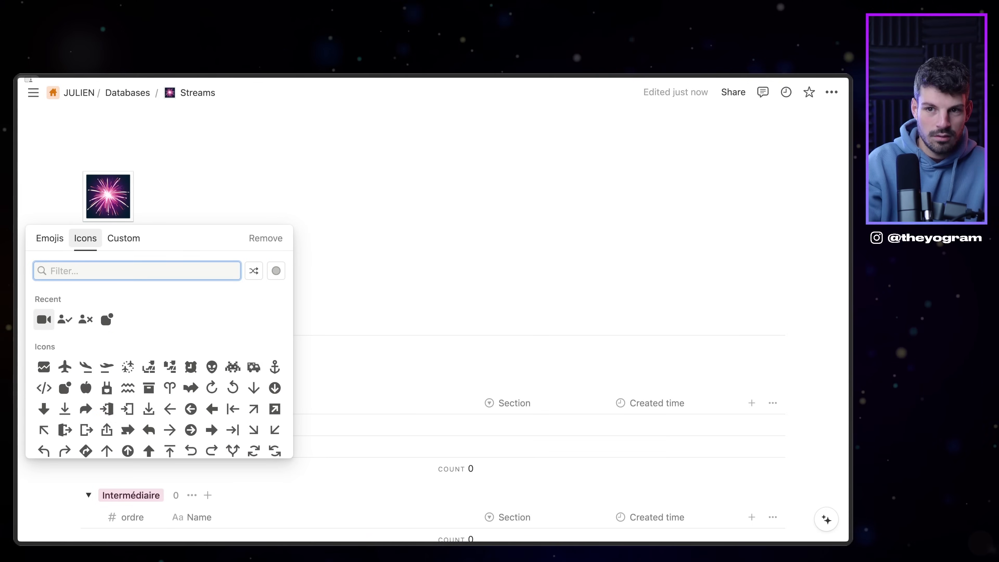
type("video")
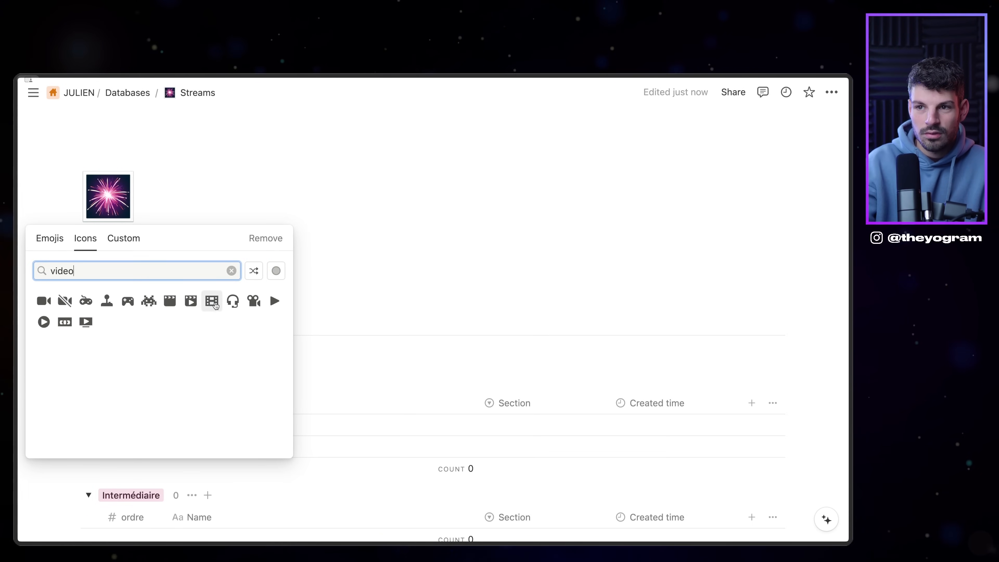
left_click(226, 307)
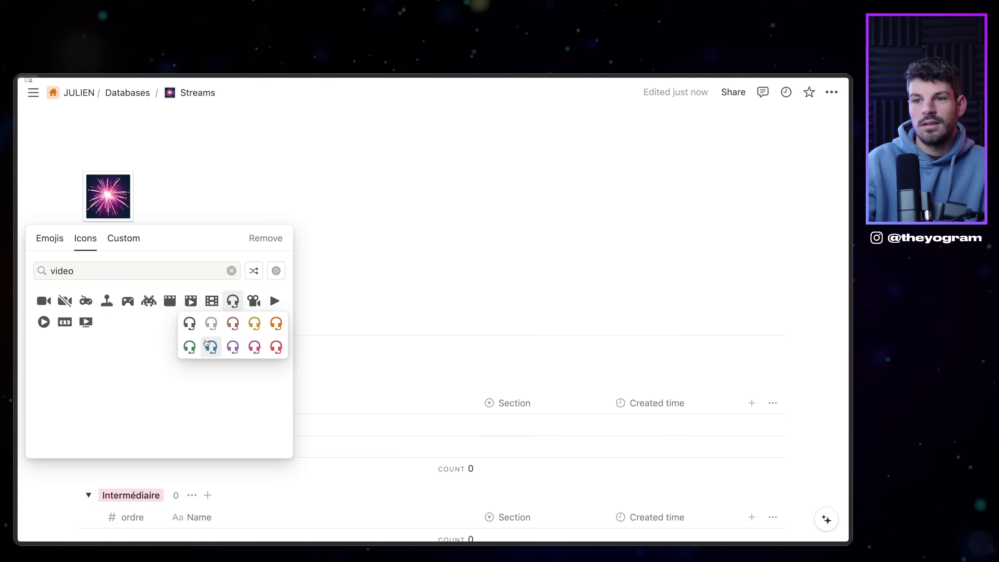
left_click(190, 324)
Step: Return to the parent Databases page via the breadcrumb
scroll(439, 330, "down", 3)
scroll(399, 346, "up", 3)
left_click(135, 94)
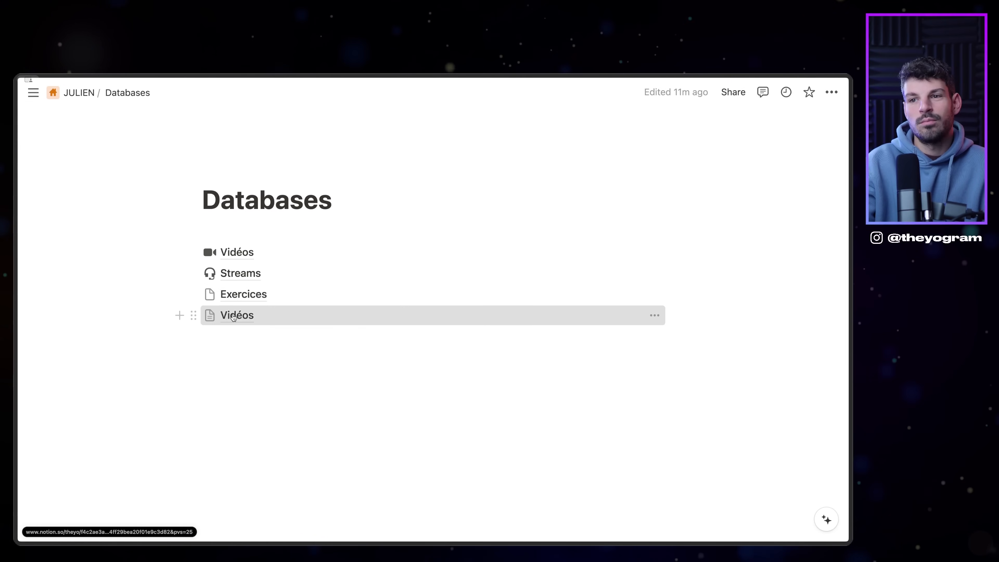
Step: Glance at the last Vidéos page, then add a new sub-page to Databases with /page
left_click(232, 315)
left_click(149, 94)
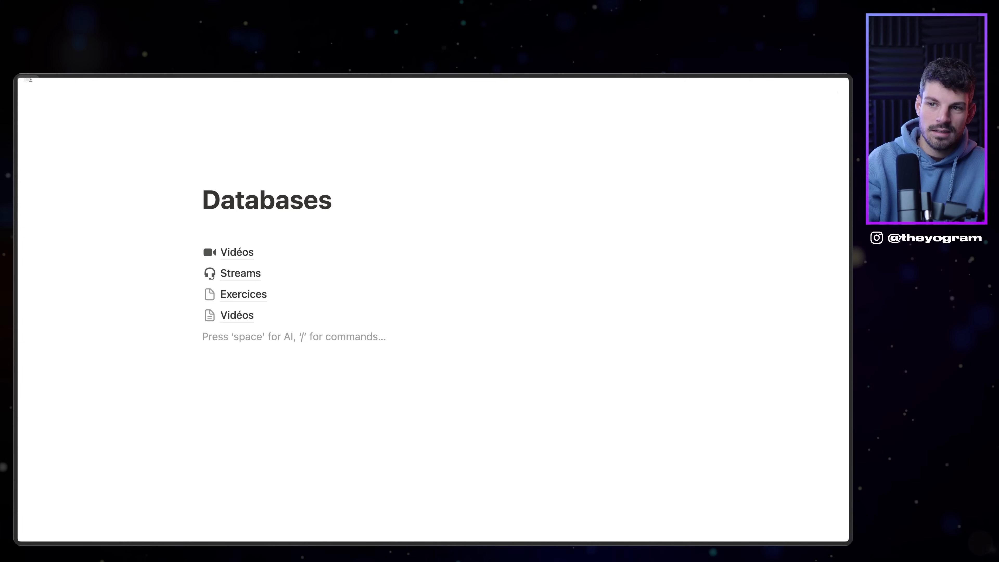
type("/")
key("Down")
key("Return")
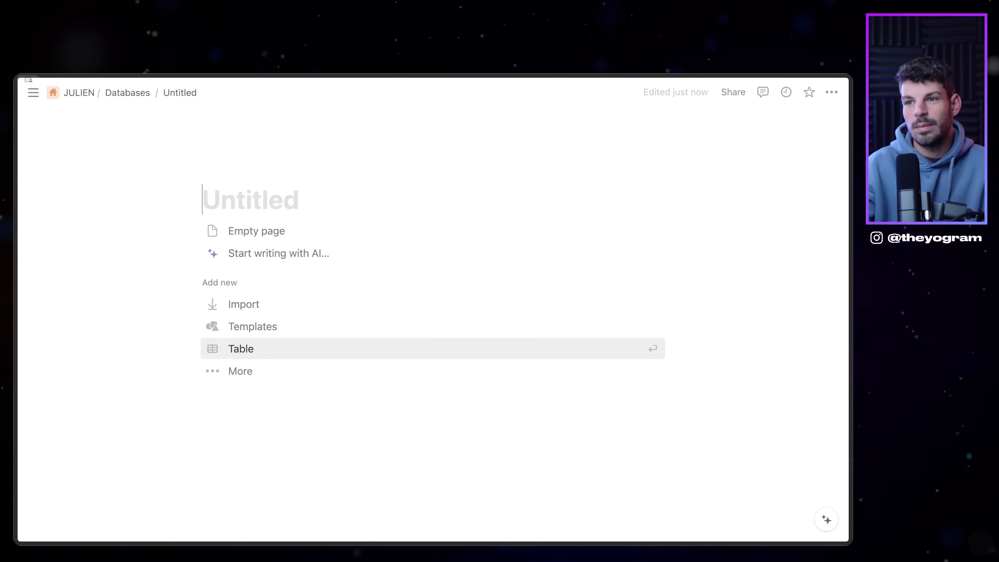
Step: Make the page a new table database titled Exercices with Name and Tags columns
left_click(249, 351)
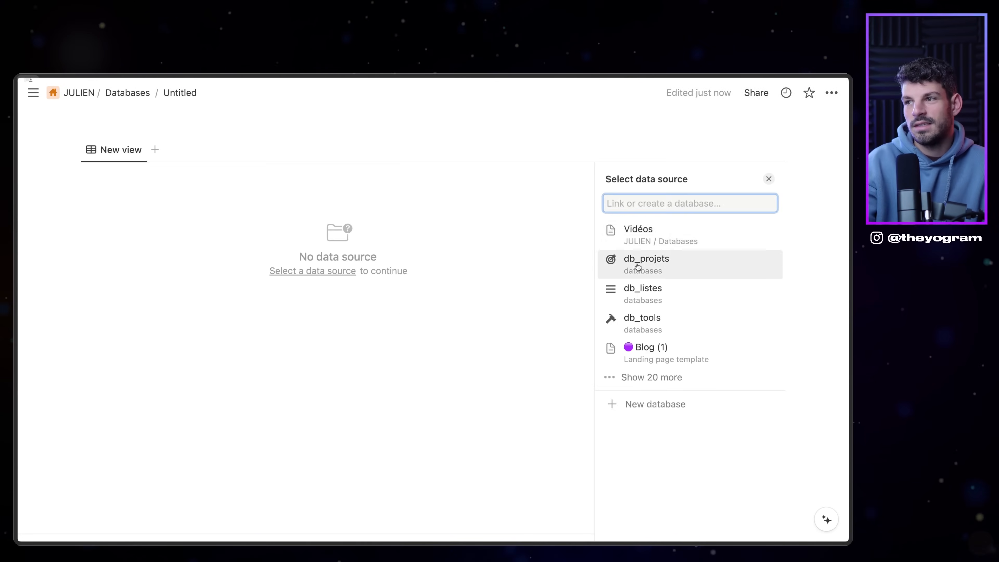
left_click(653, 404)
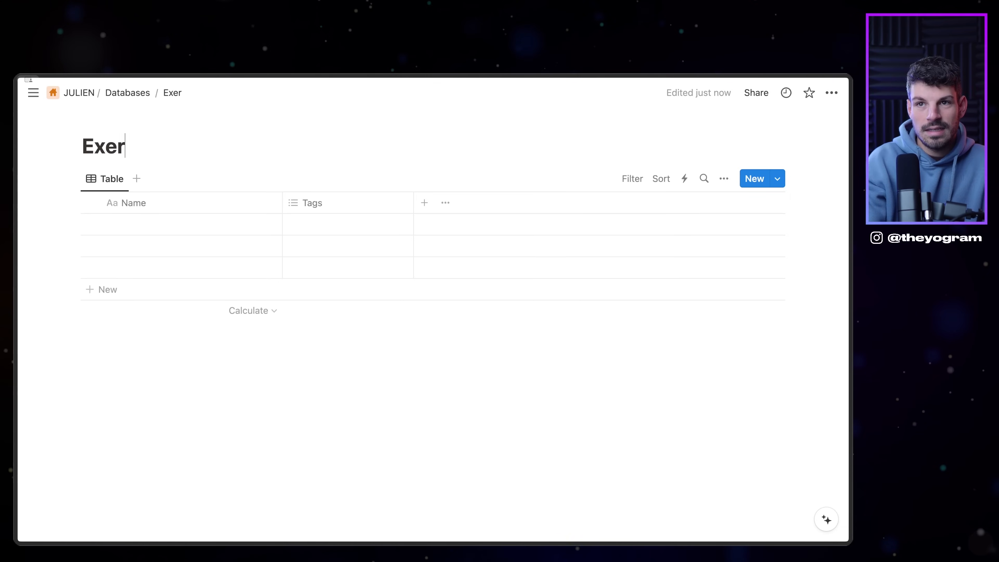
left_click(163, 223)
key("Escape")
left_click(341, 204)
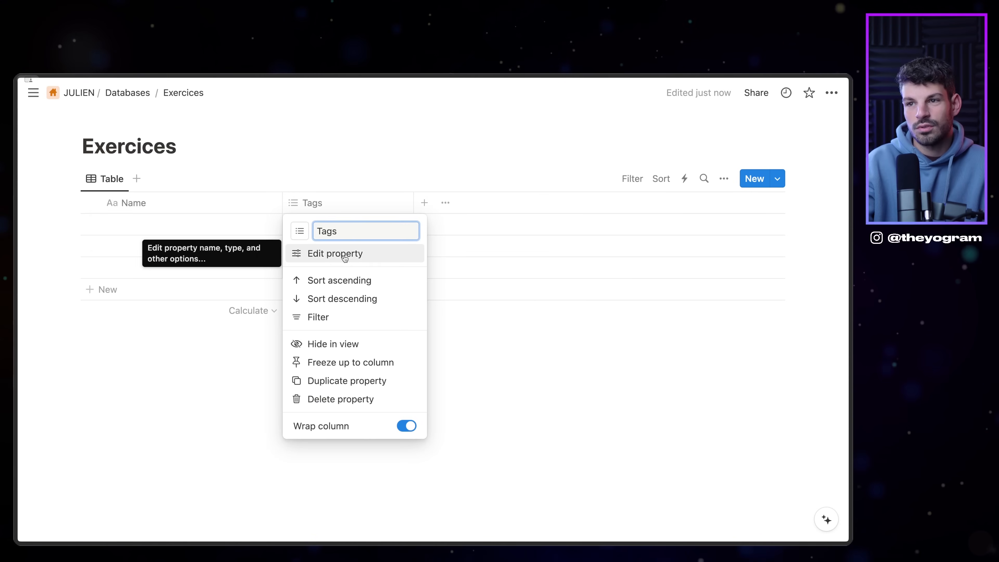
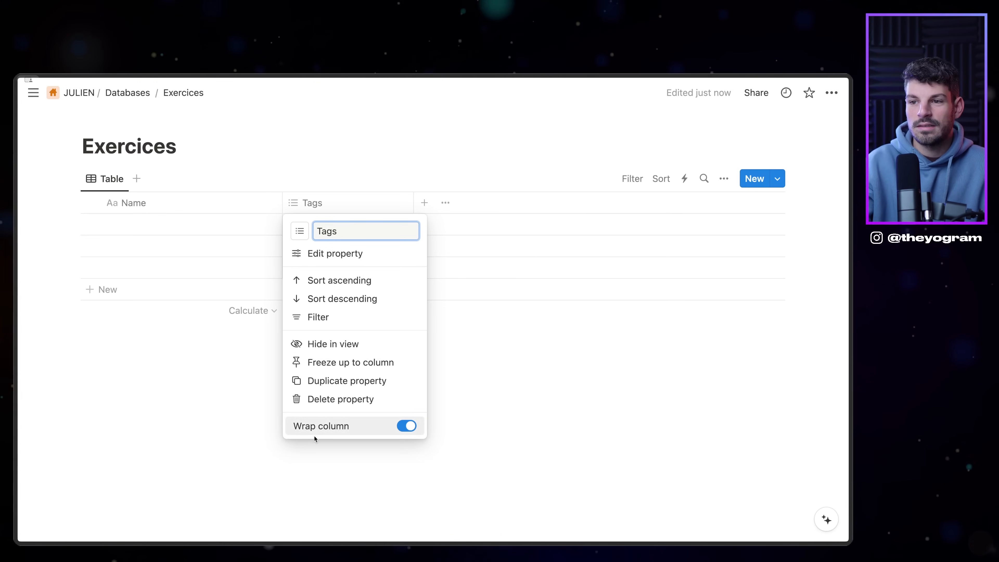
Step: Delete the Tags column and add a Created time column in 24-hour, relative-date format
left_click(331, 399)
left_click(471, 325)
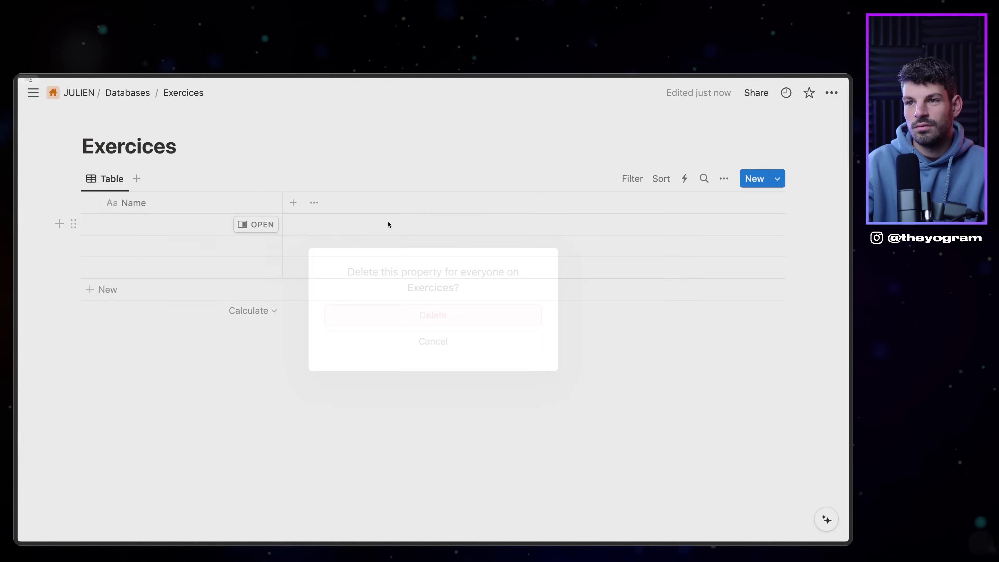
left_click(293, 203)
scroll(665, 431, "down", 8)
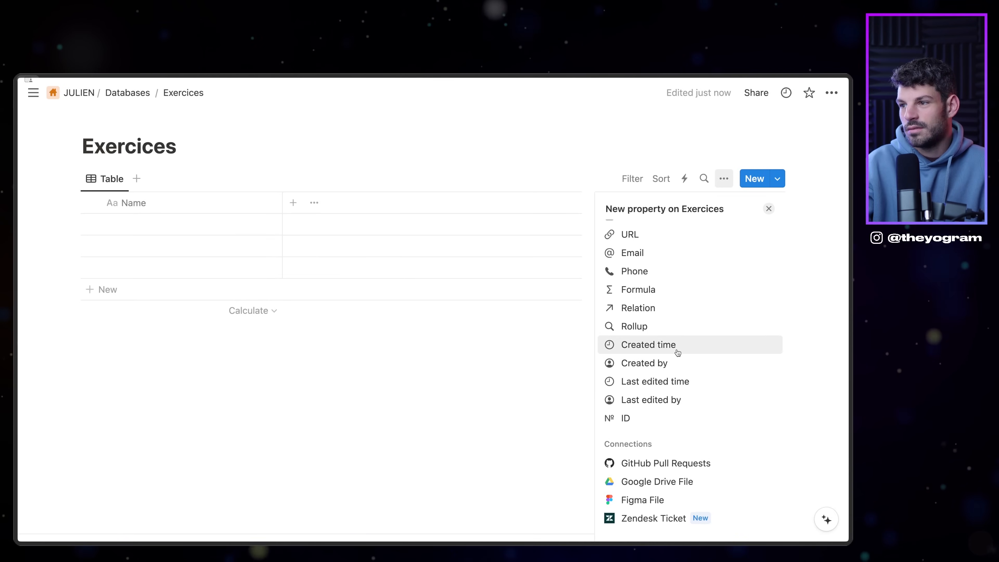
left_click(677, 345)
left_click(747, 295)
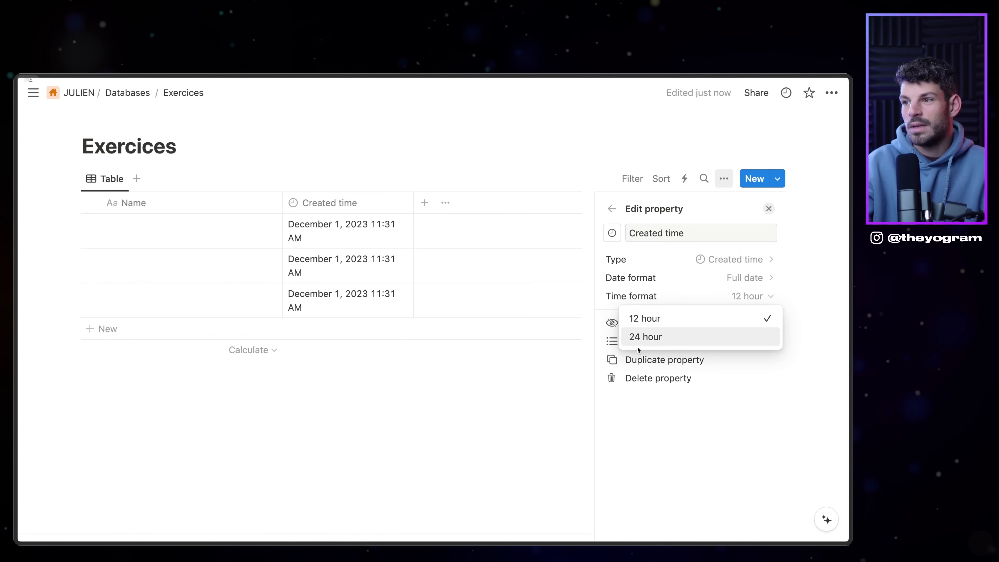
left_click(696, 337)
left_click(706, 282)
left_click(649, 372)
left_click(500, 372)
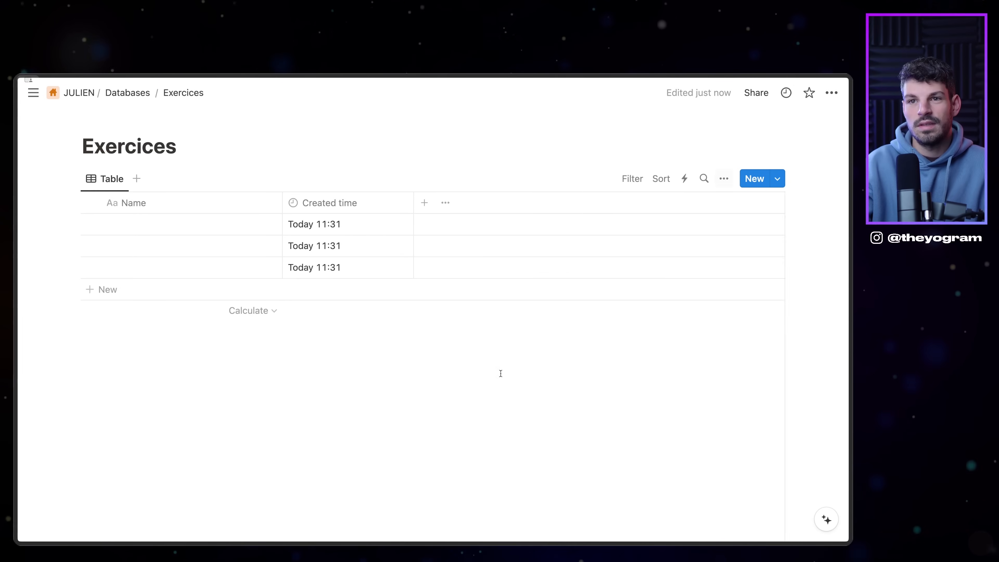
Step: Add a two-way relation to the Vidéos database, also shown on Vidéos
left_click(425, 203)
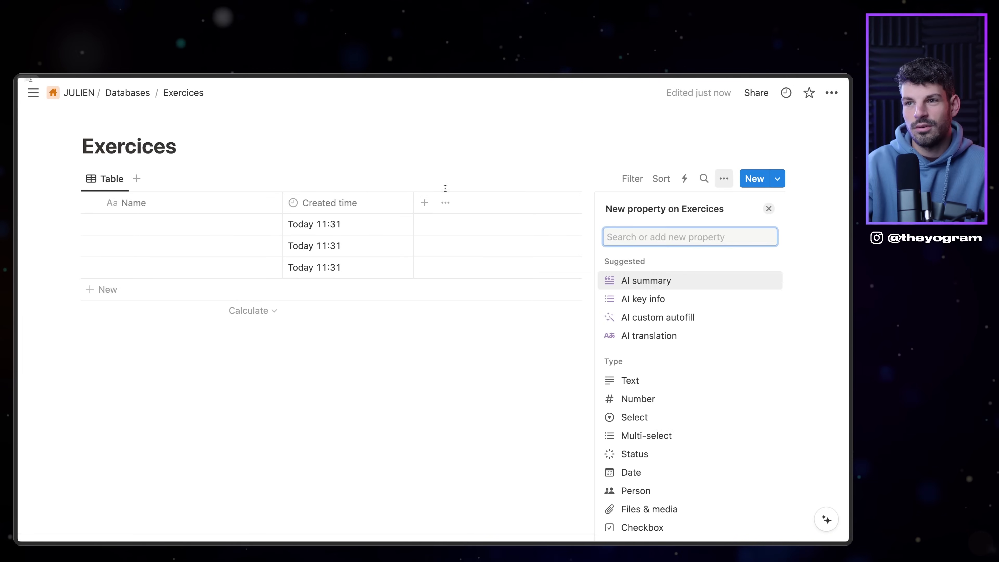
scroll(630, 394, "down", 4)
left_click(637, 475)
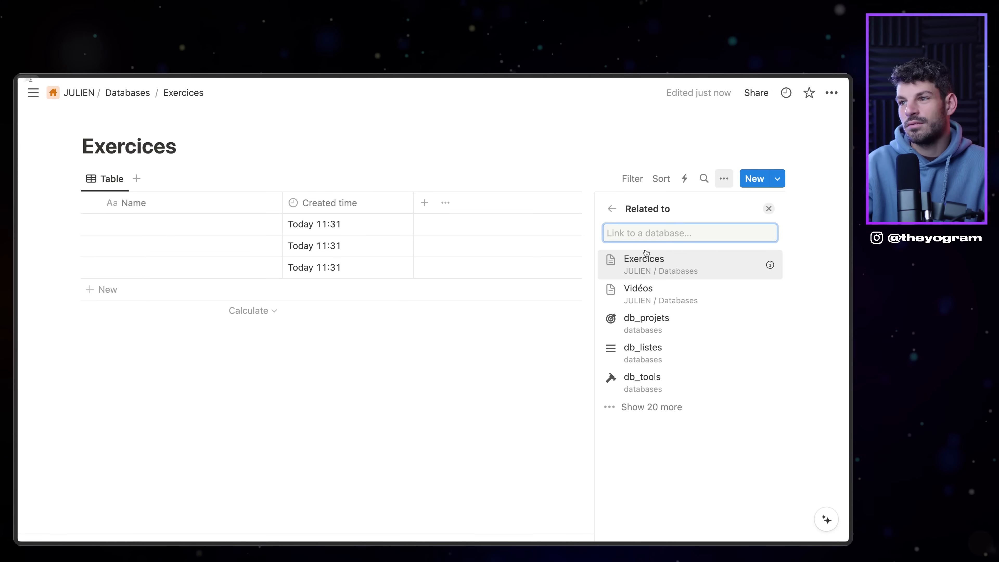
left_click(651, 293)
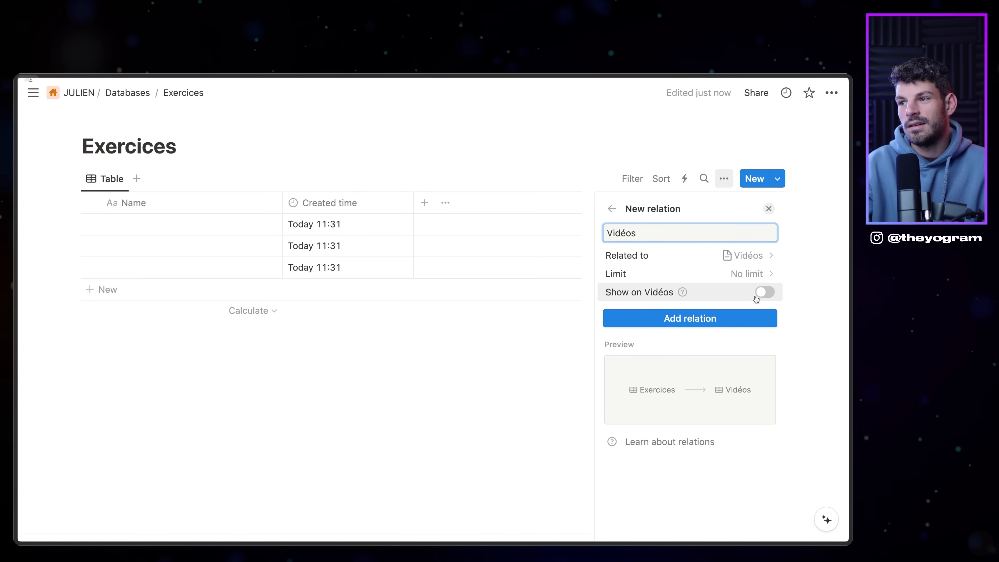
left_click(762, 292)
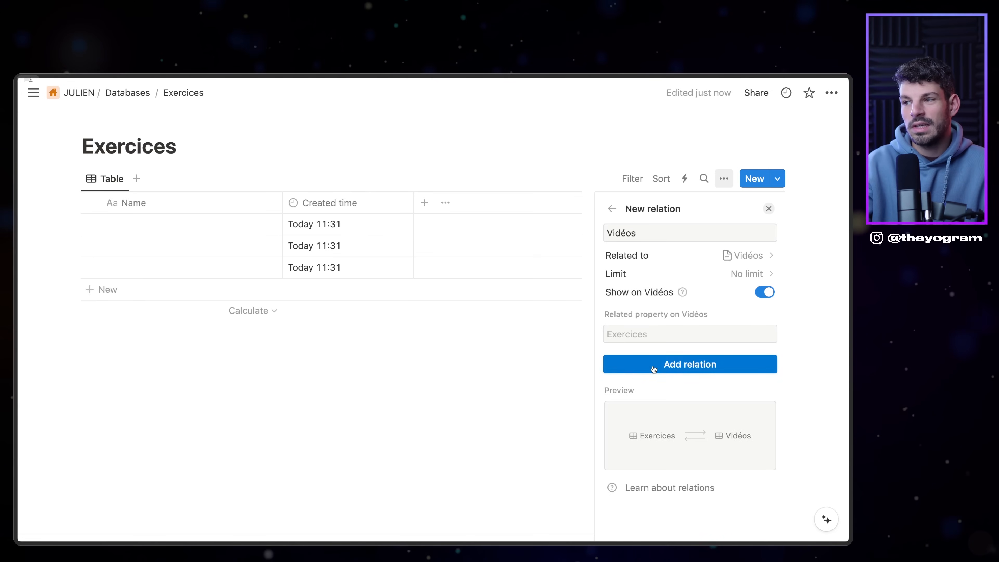
left_click(690, 361)
left_click(384, 435)
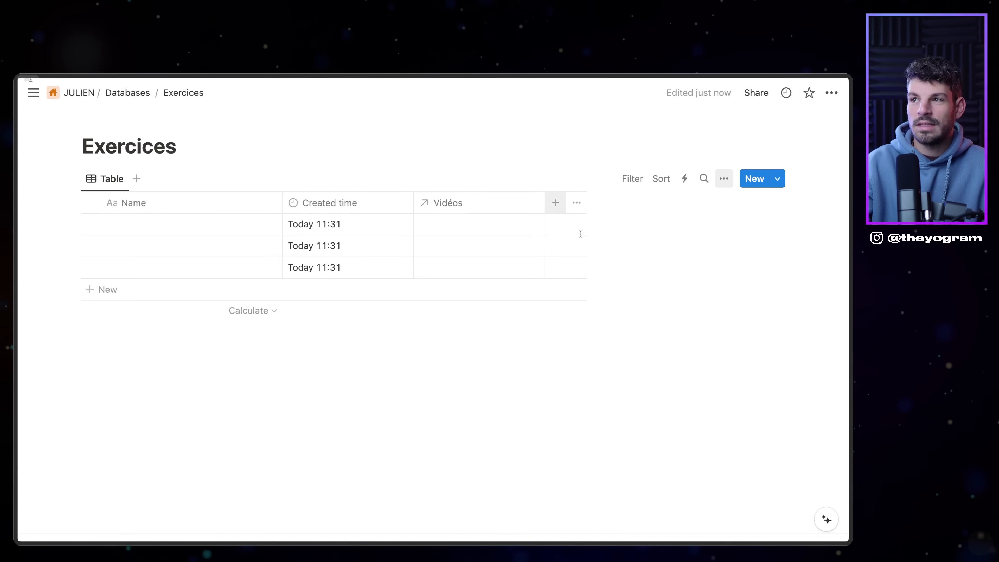
Step: Add a URL property to the Exercices table
left_click(555, 203)
scroll(649, 470, "down", 2)
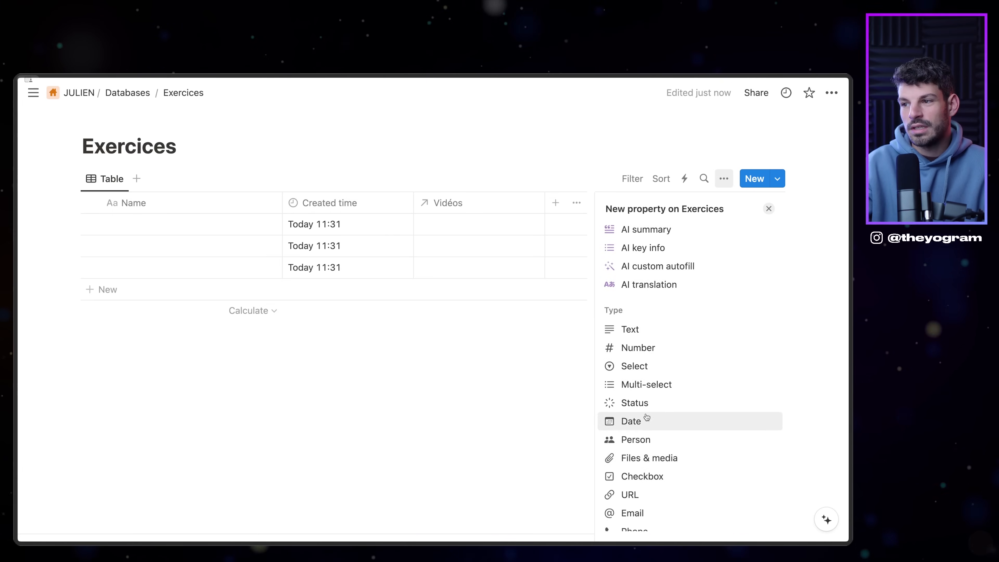
left_click(630, 495)
left_click(477, 230)
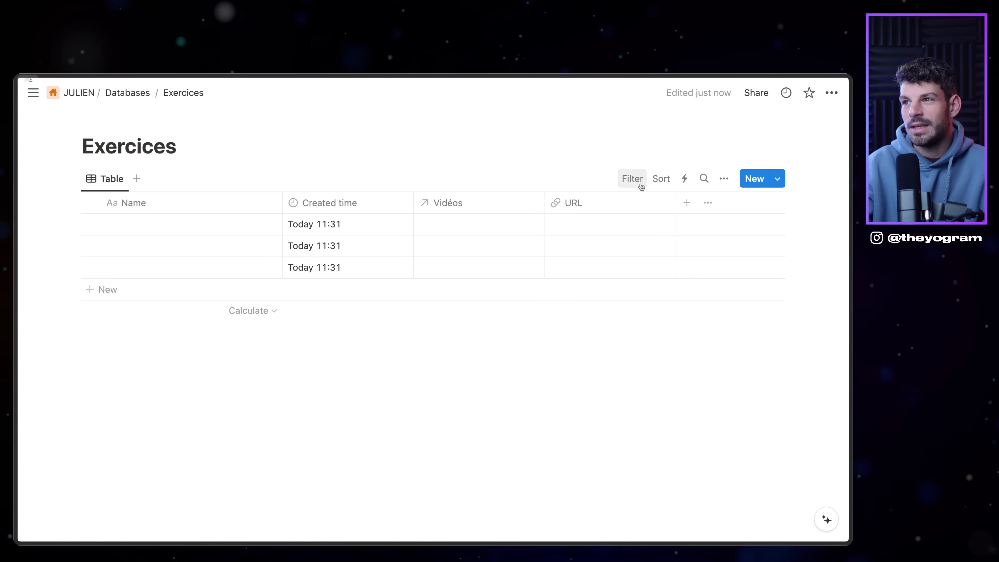
Step: Switch the Exercices view to a Gallery layout with no card preview
left_click(725, 179)
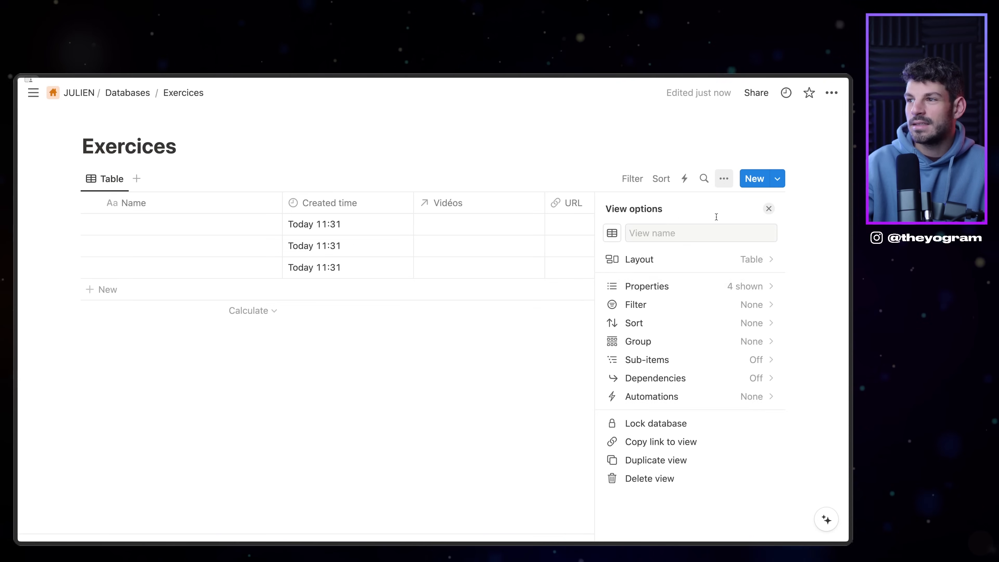
left_click(651, 261)
left_click(726, 284)
left_click(591, 245)
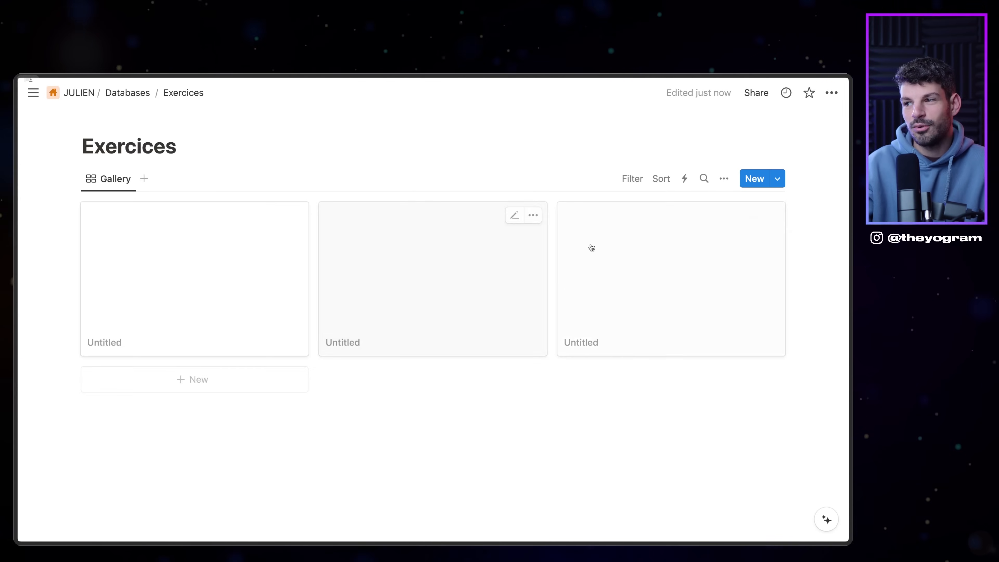
left_click(724, 179)
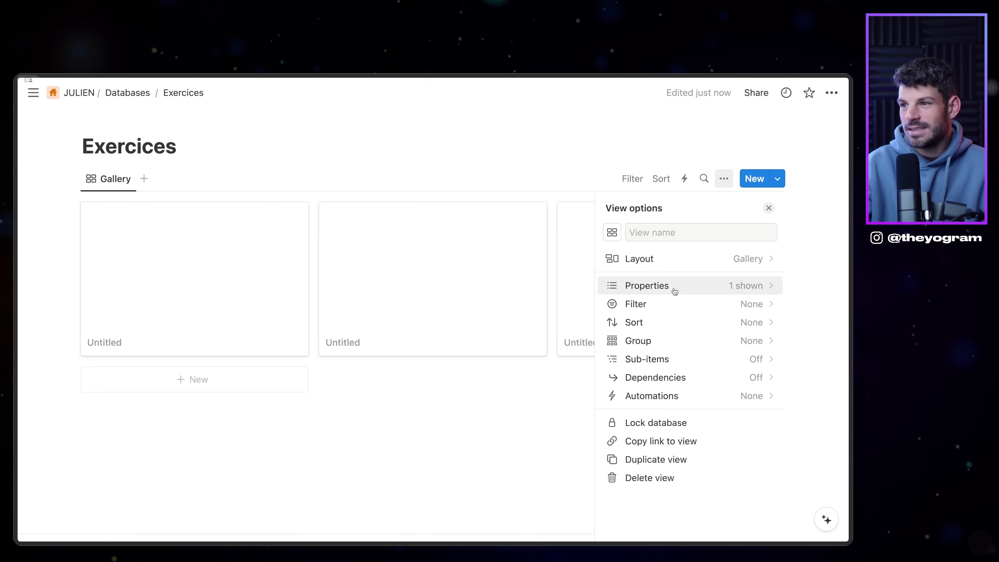
left_click(670, 262)
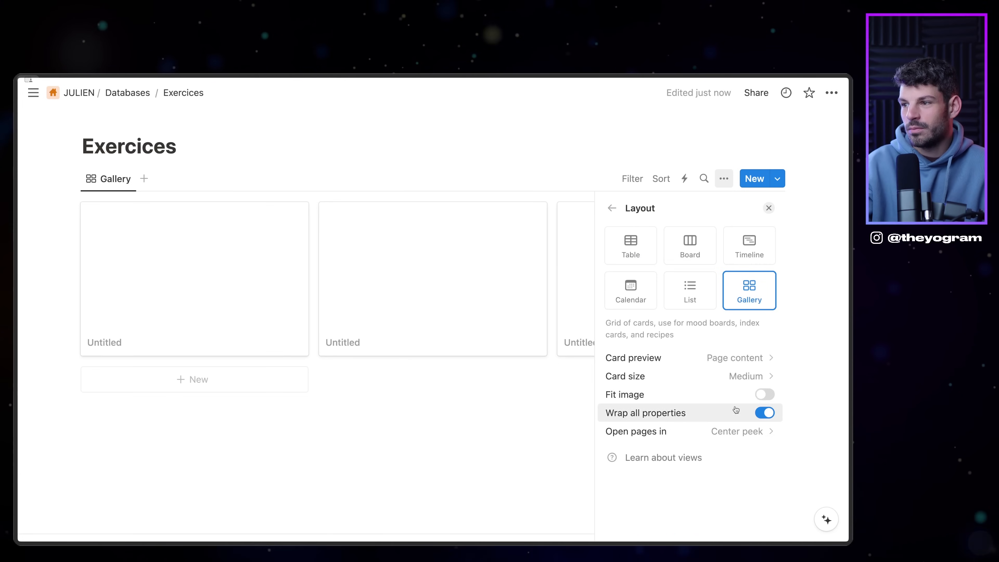
left_click(741, 357)
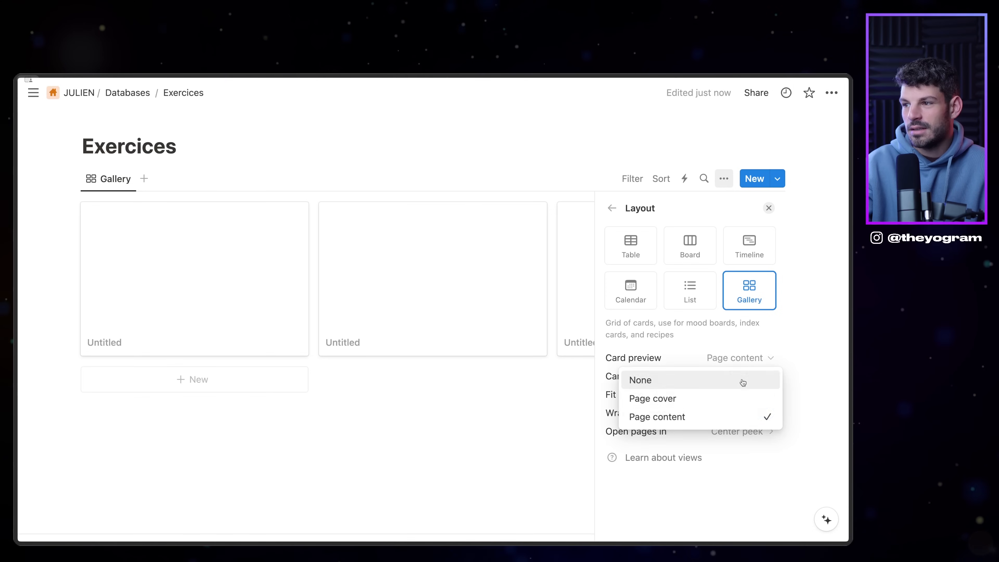
left_click(714, 383)
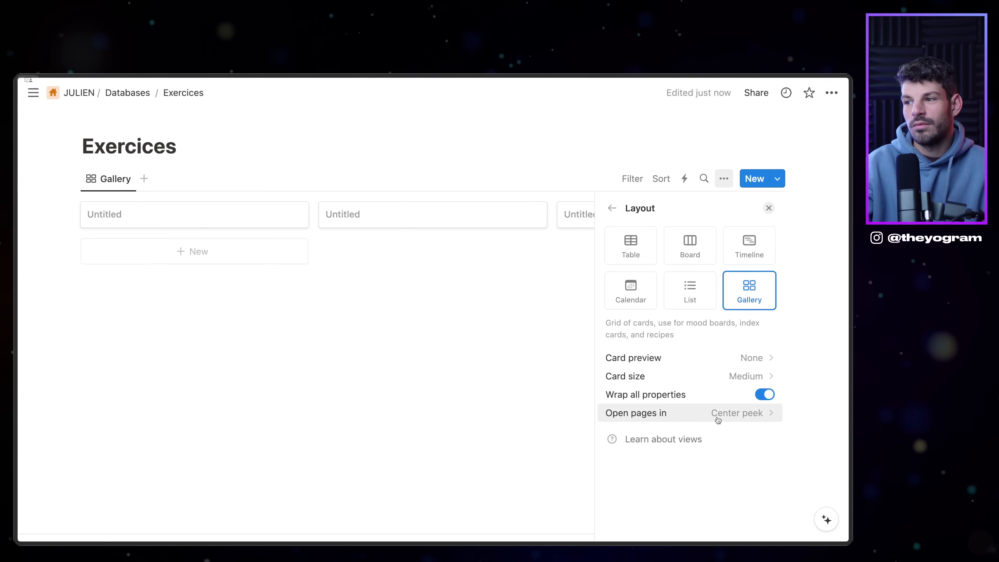
left_click(718, 414)
left_click(669, 318)
Step: Show URL, Vidéos and Created time on the gallery cards
left_click(612, 208)
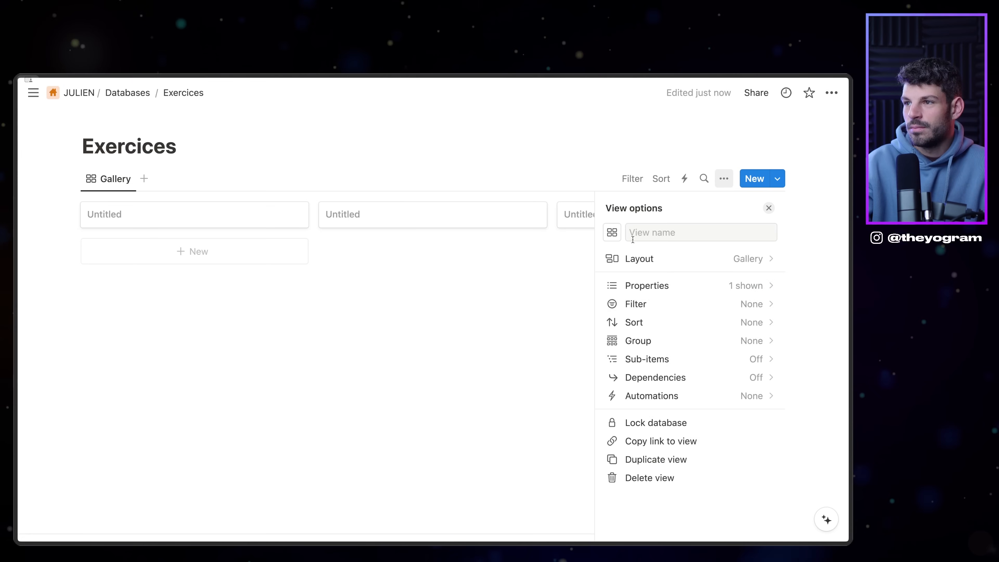
left_click(690, 286)
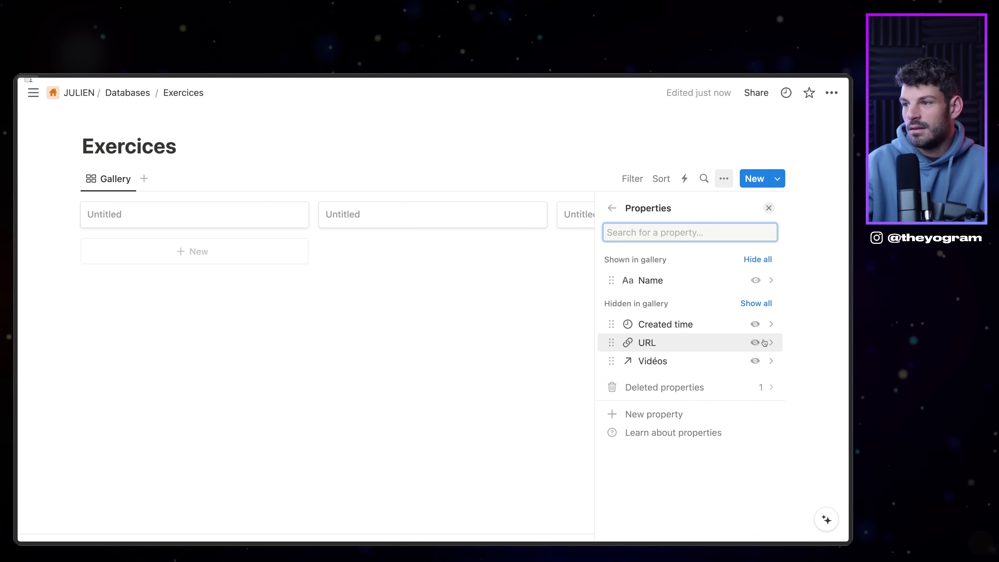
left_click(755, 342)
left_click(755, 360)
left_click(755, 360)
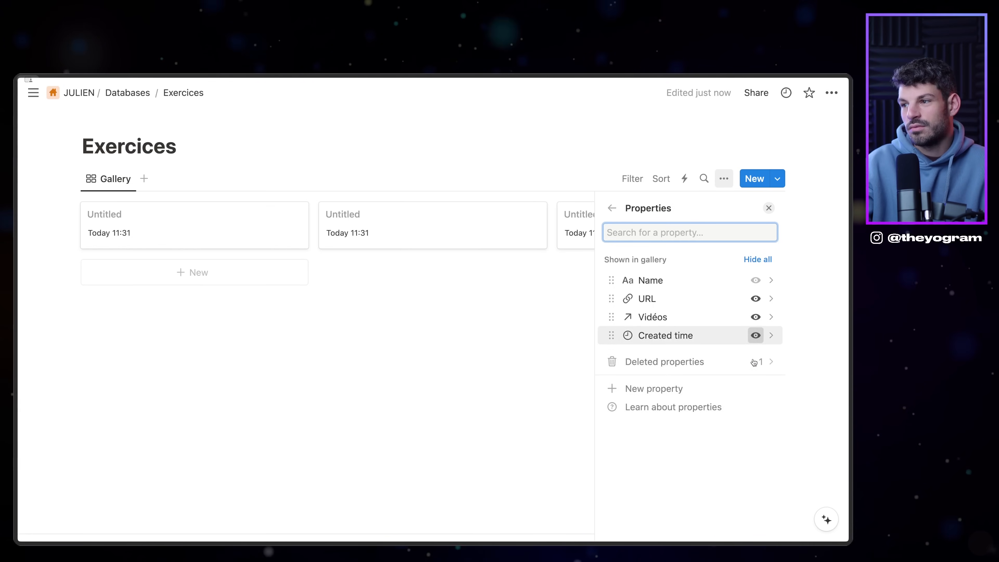
left_click(546, 293)
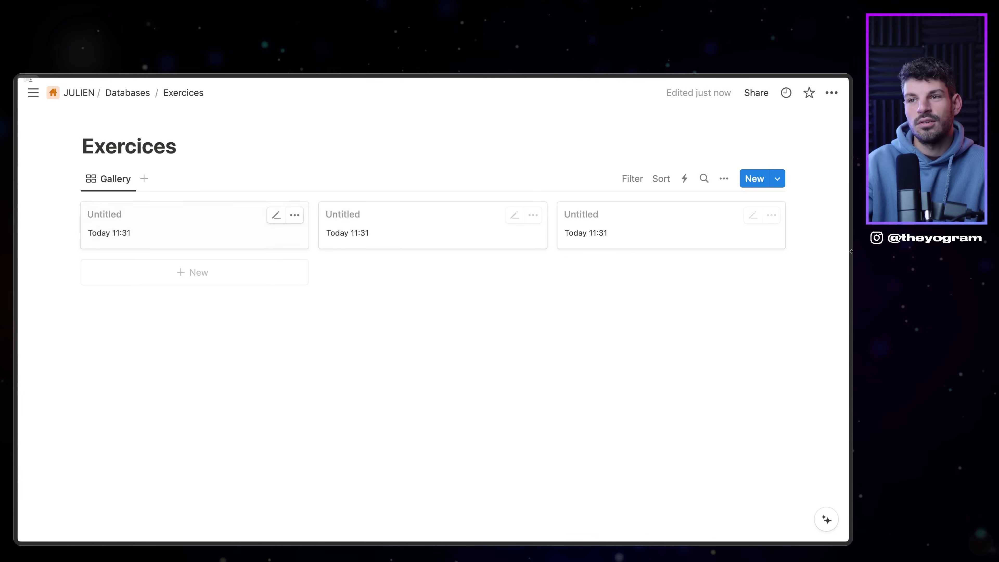
left_click(130, 180)
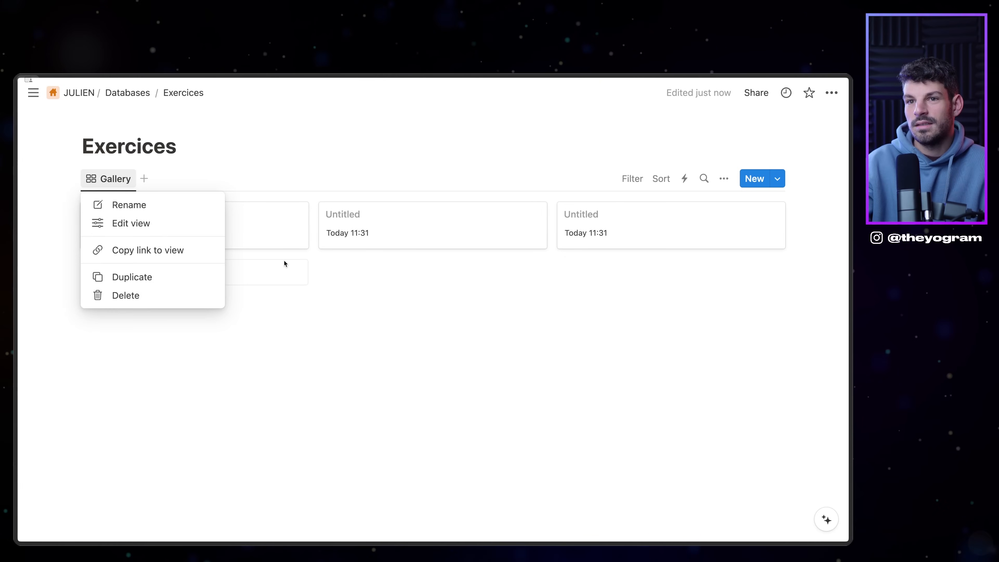
Step: Create card 'Exercice Fou vs Cavalier' with URL lichess.org, linked to the Fou vs Cavalier video
left_click(328, 290)
left_click(250, 232)
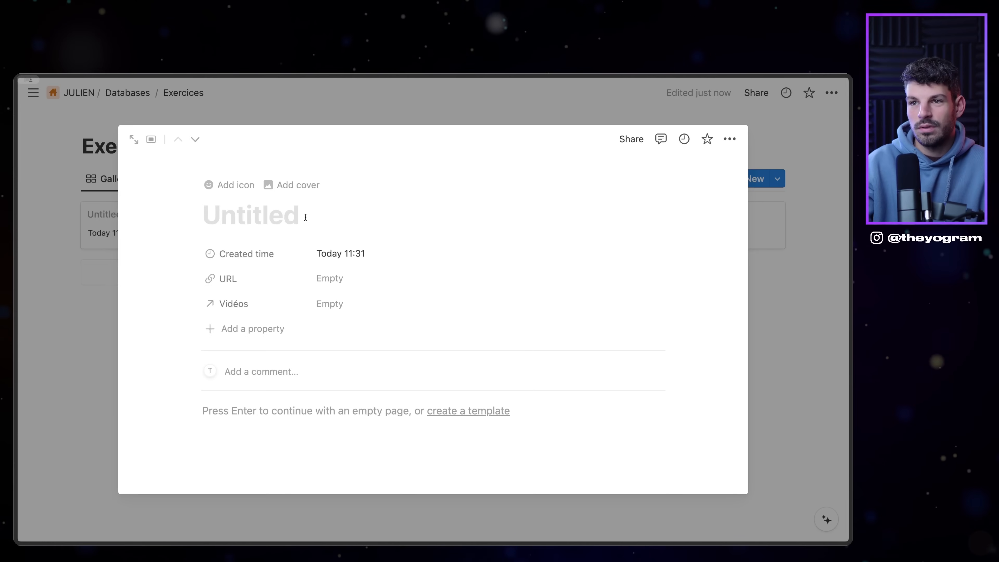
type("ZE")
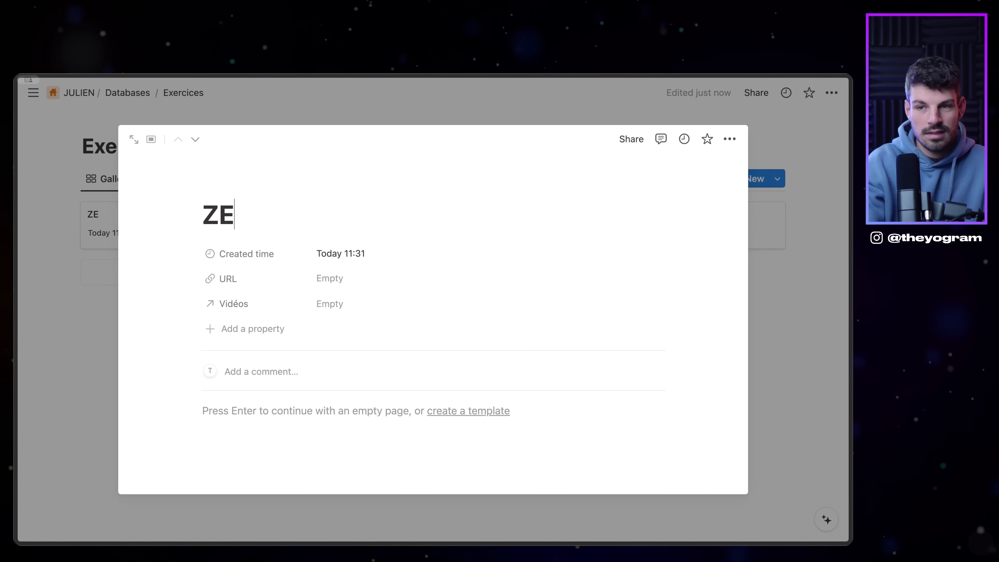
type("Fou vs Cavalier")
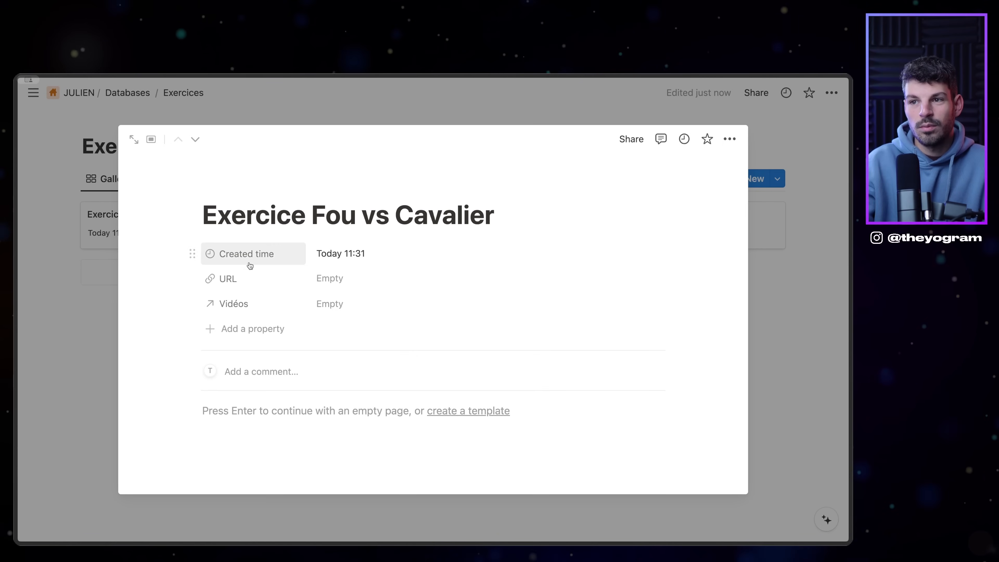
left_click(329, 286)
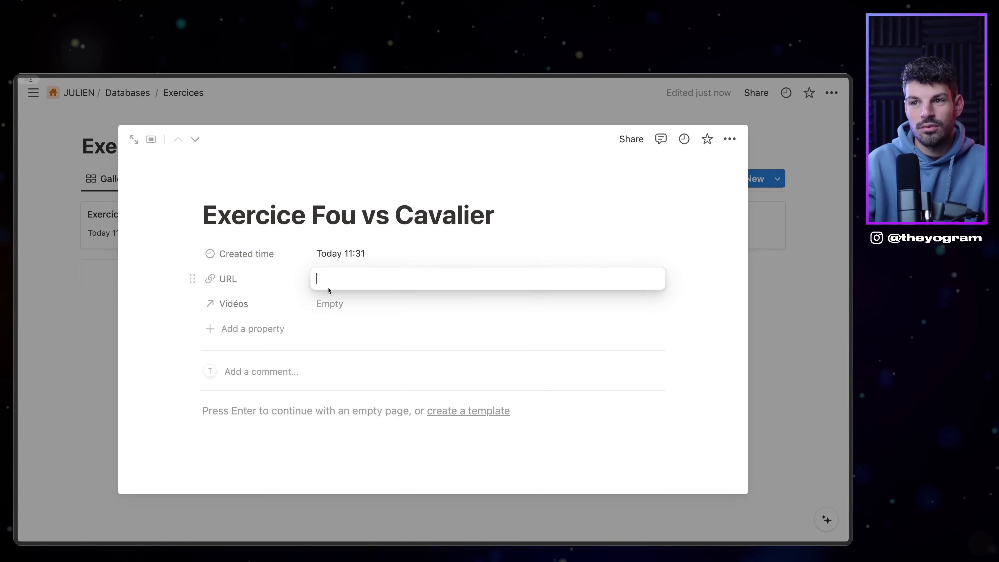
type("lichess")
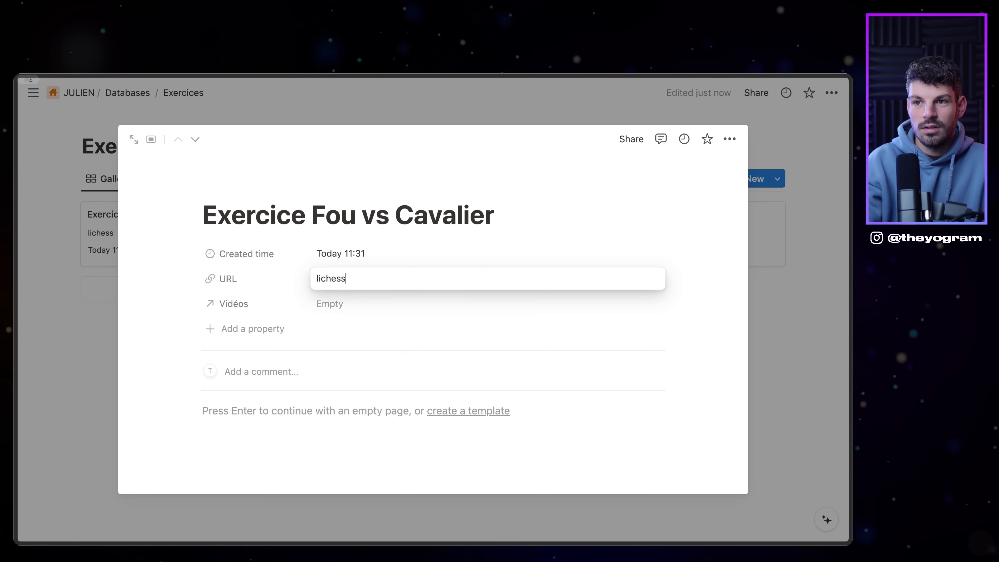
type(".org")
key("Return")
left_click(330, 304)
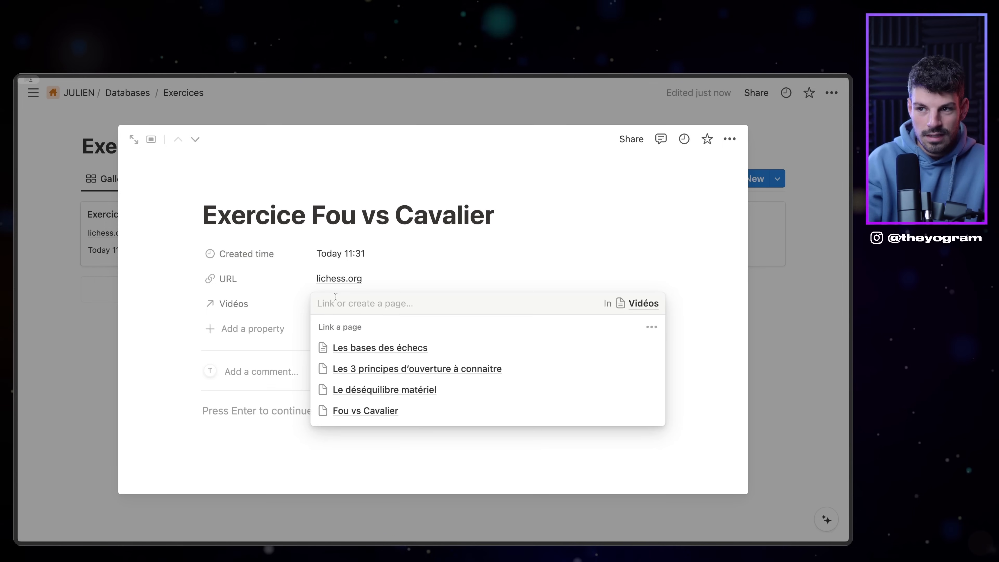
left_click(356, 410)
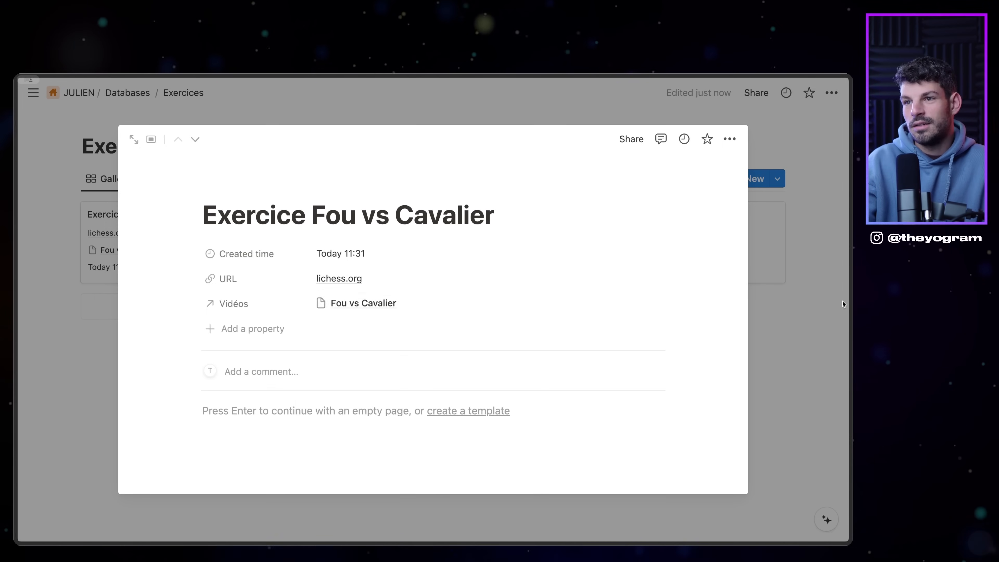
left_click(841, 329)
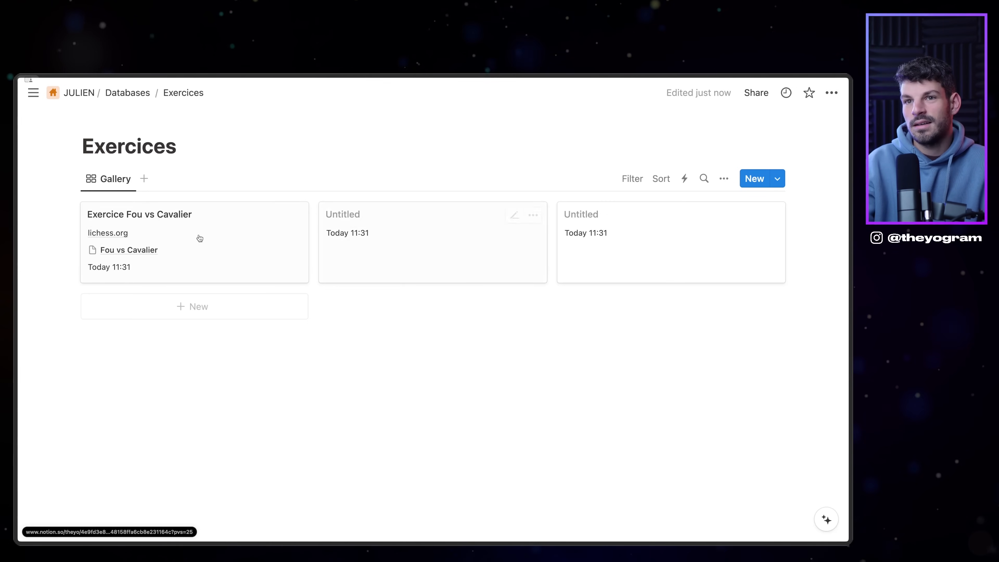
left_click(128, 93)
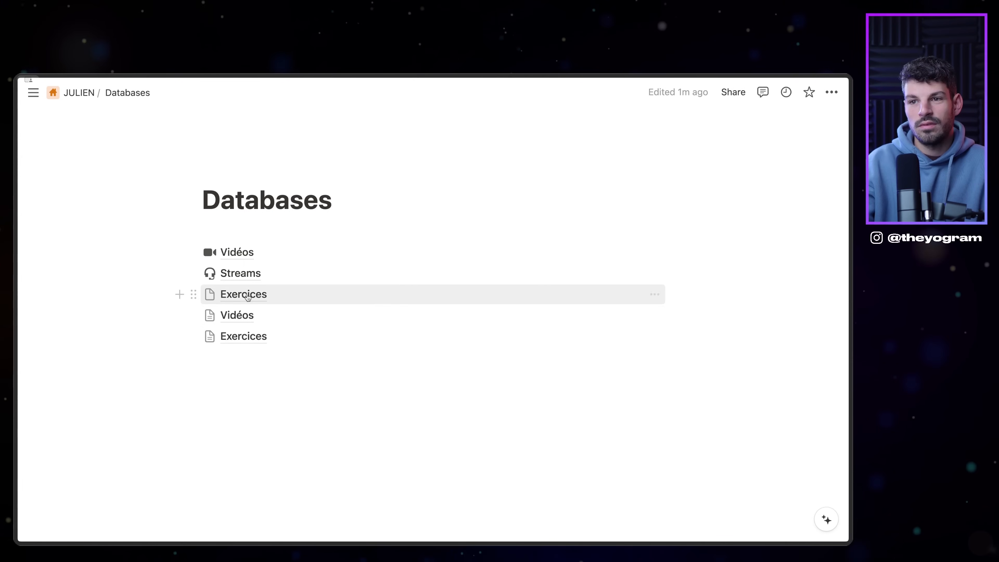
Step: Open the Exercices page and make it full width
left_click(247, 296)
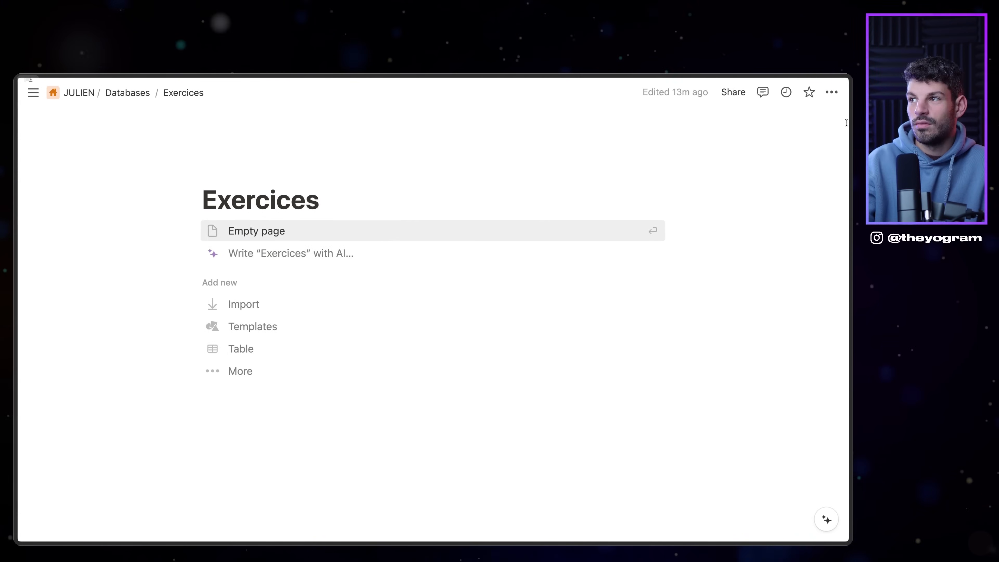
left_click(831, 93)
left_click(818, 203)
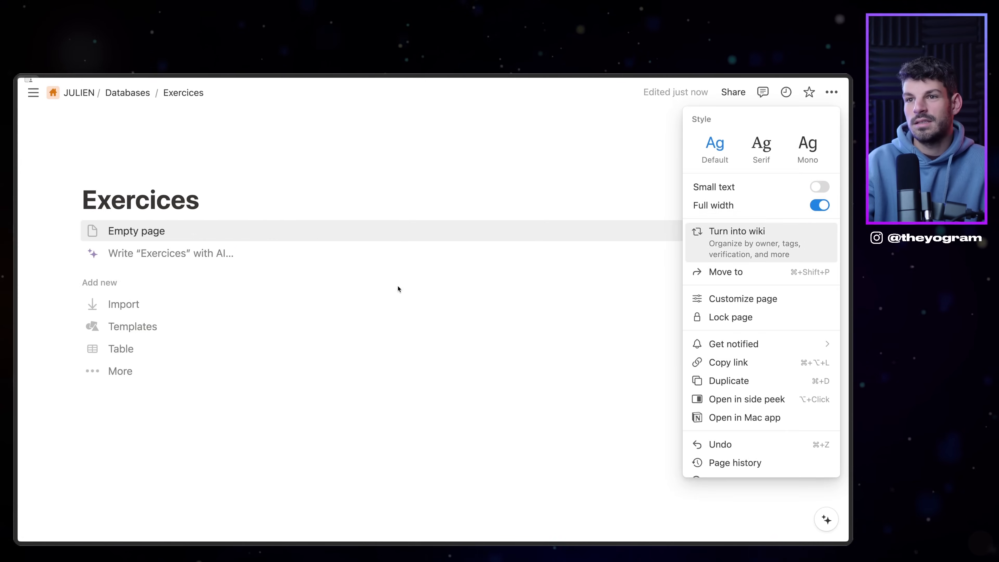
left_click(365, 238)
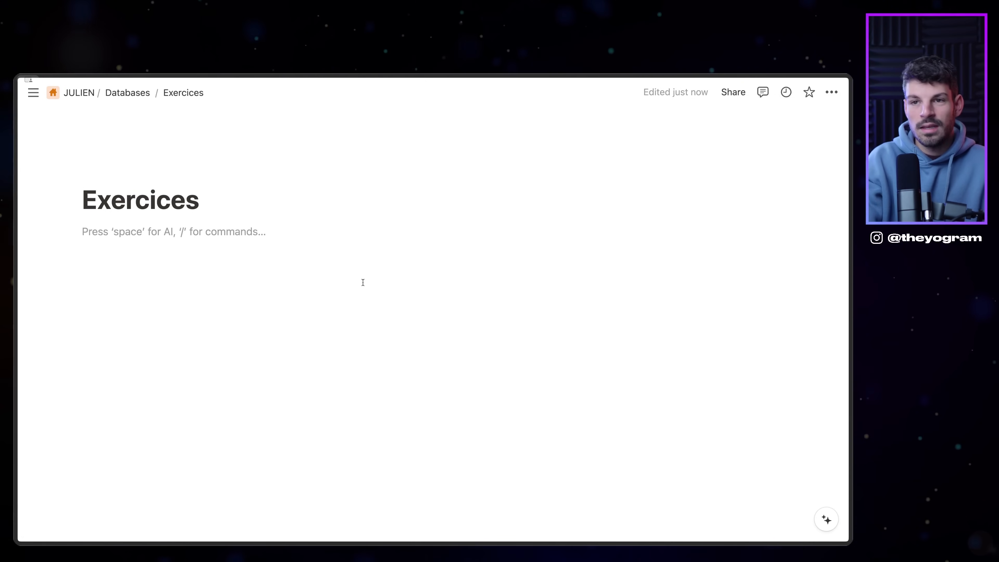
Step: Insert a linked Exercices gallery with its title hidden, then go to the Vidéos page
key("Return")
type("/linked")
key("Return")
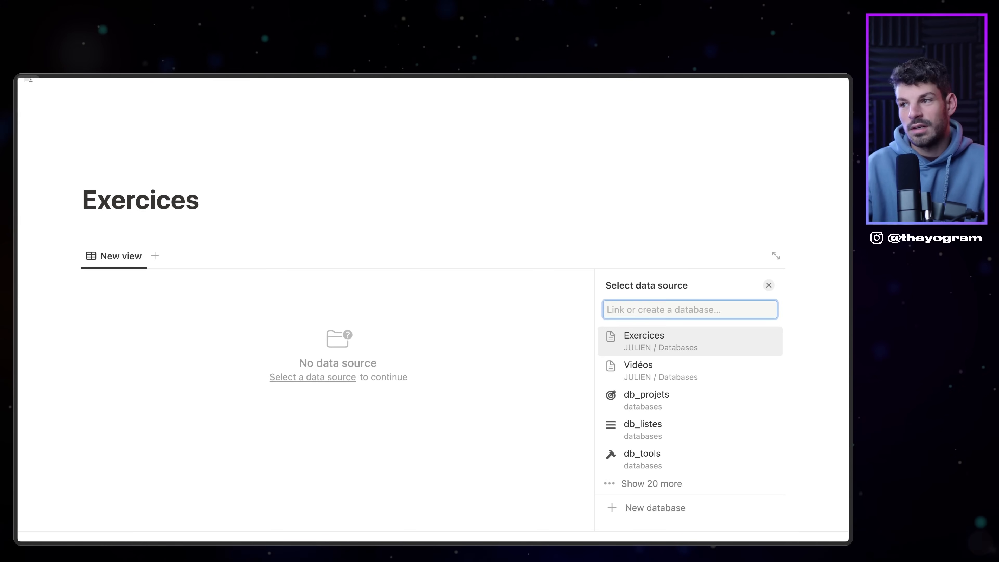
key("Down")
key("Down")
key("Up")
key("Up")
key("Return")
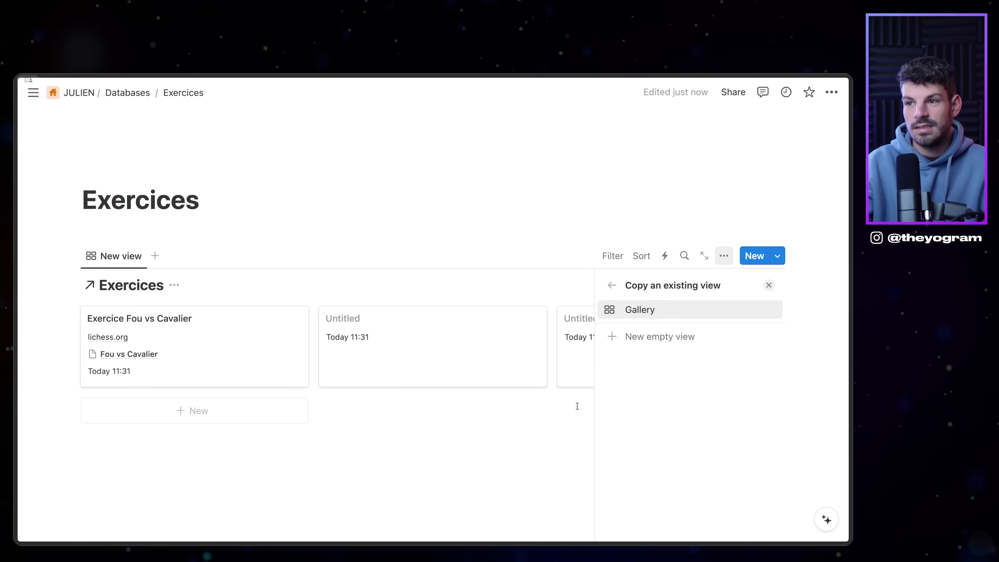
key("Return")
left_click(175, 285)
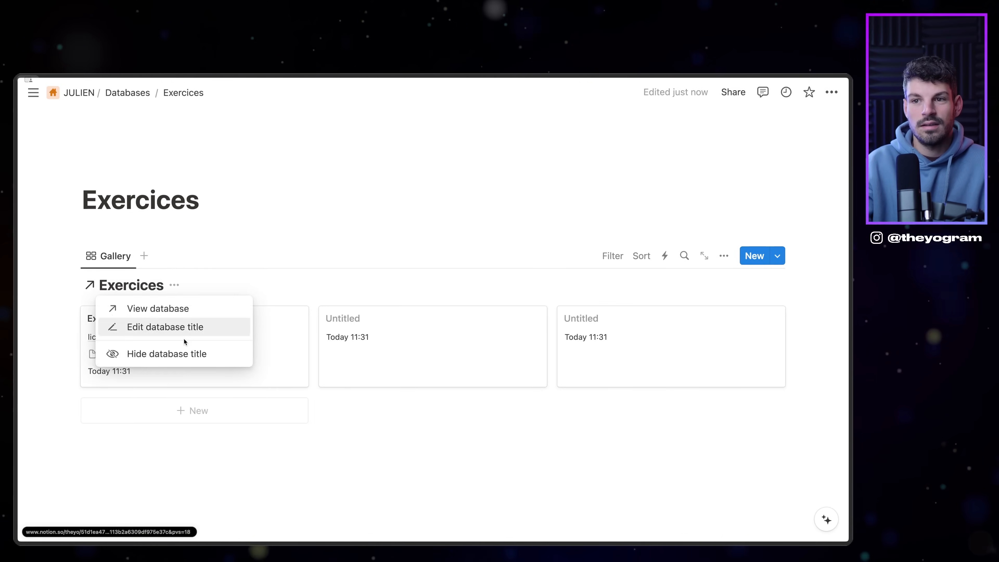
left_click(184, 353)
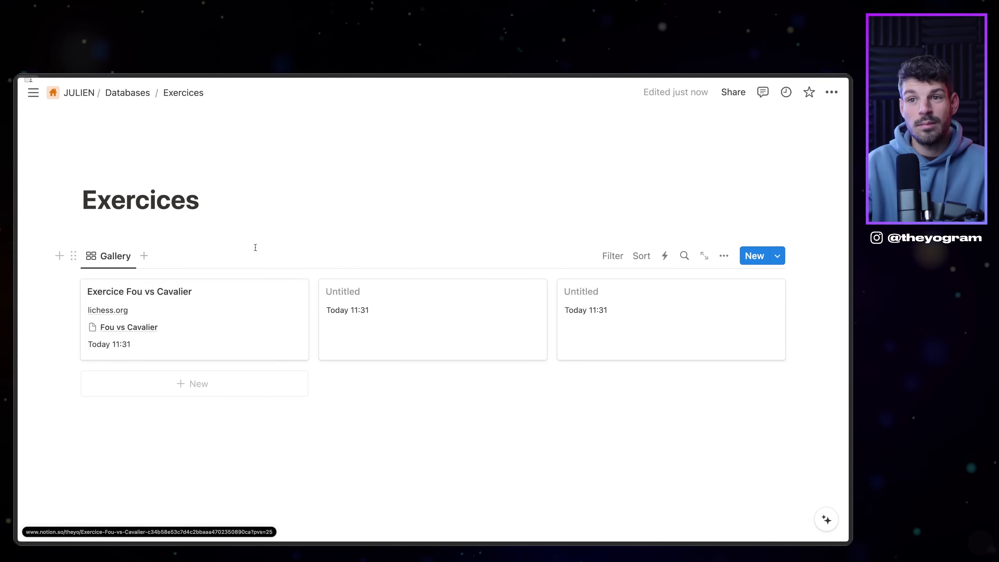
left_click(248, 229)
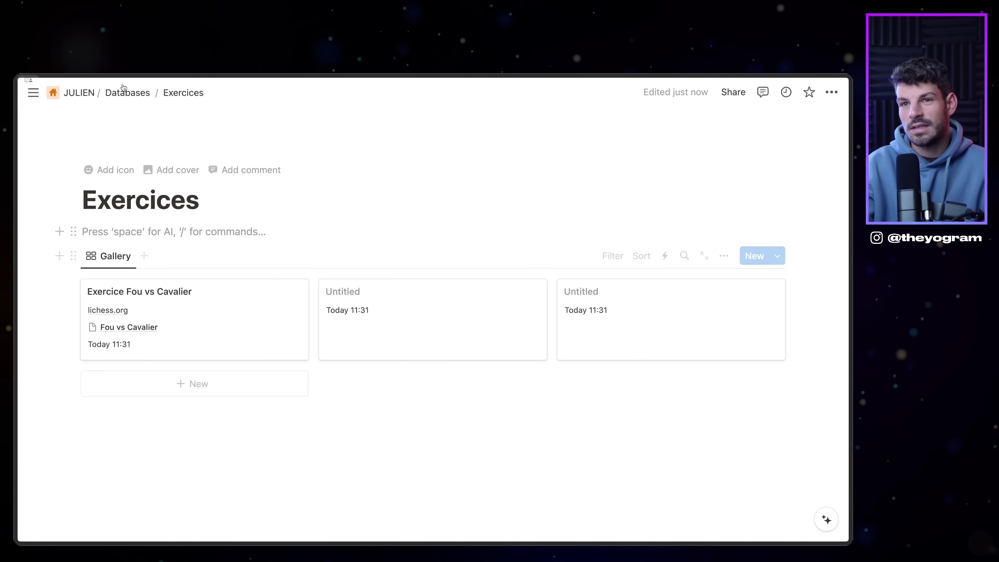
left_click(114, 93)
left_click(236, 251)
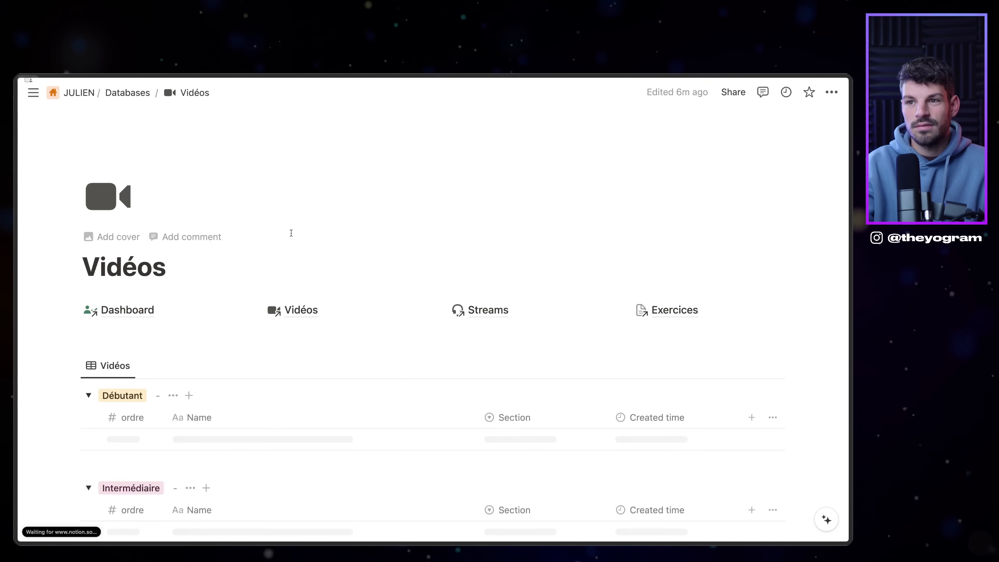
Step: Copy the synced navigation links block from Vidéos and paste it under the Exercices title
left_click(74, 298)
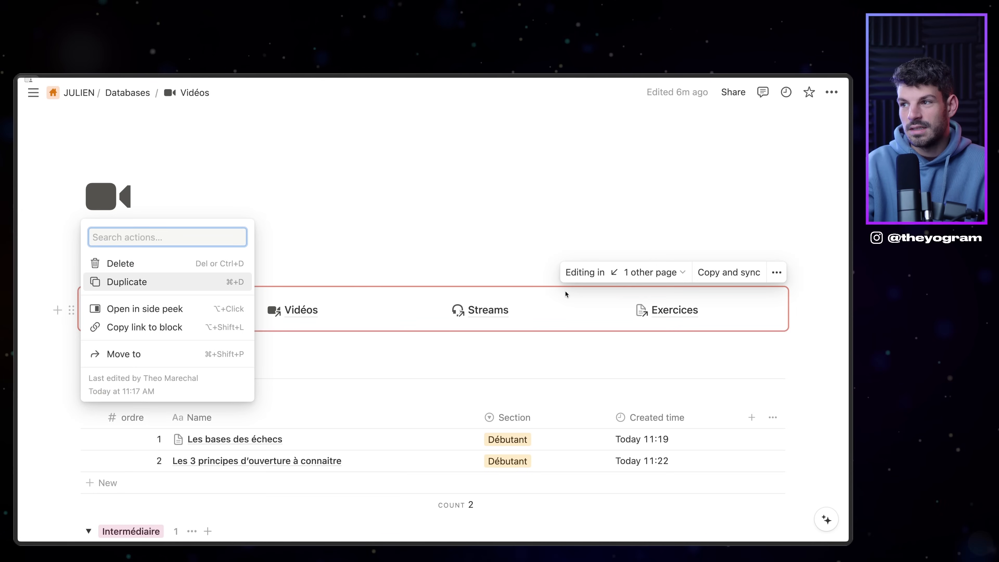
left_click(732, 272)
left_click(732, 273)
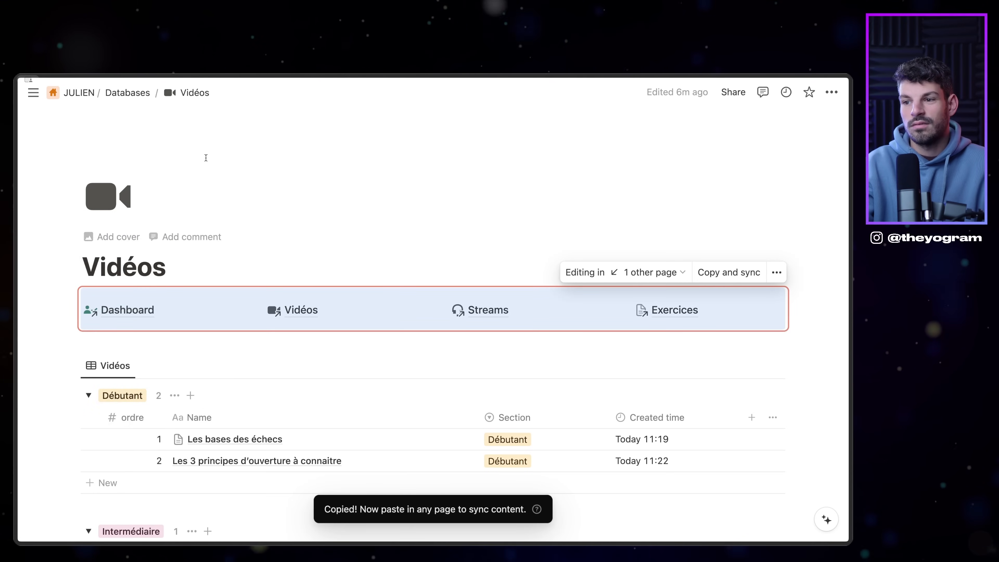
left_click(127, 93)
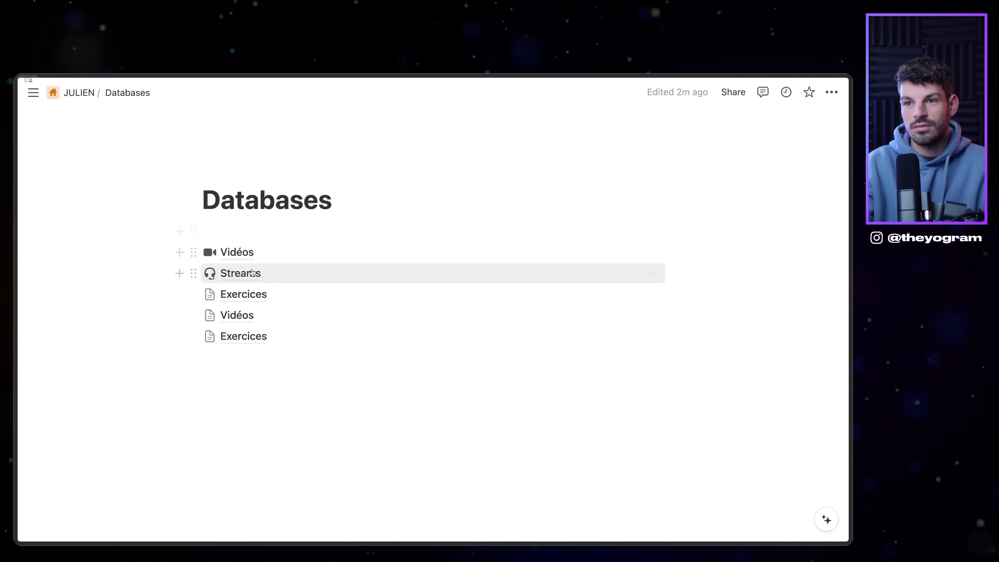
left_click(243, 294)
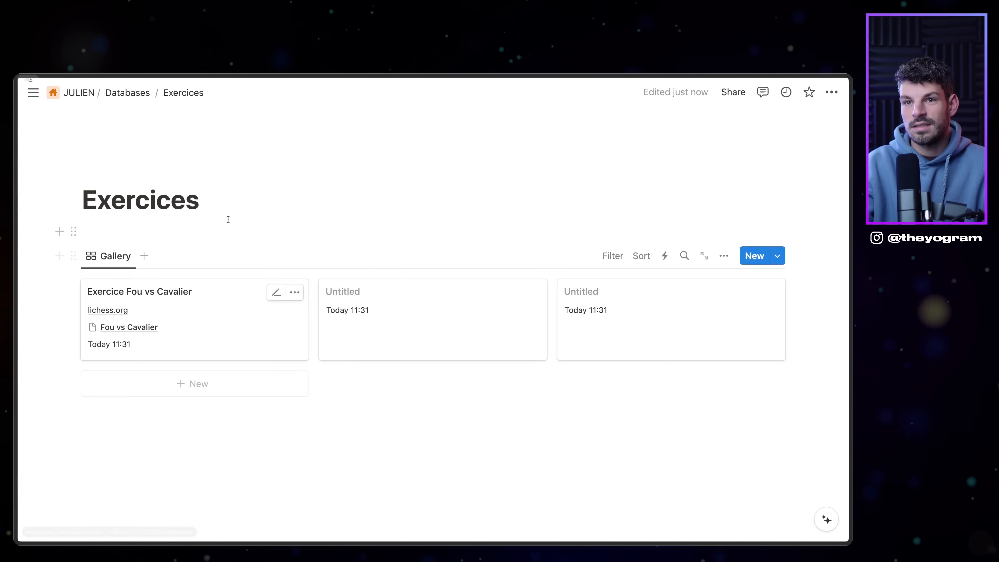
left_click(175, 232)
key("super+v")
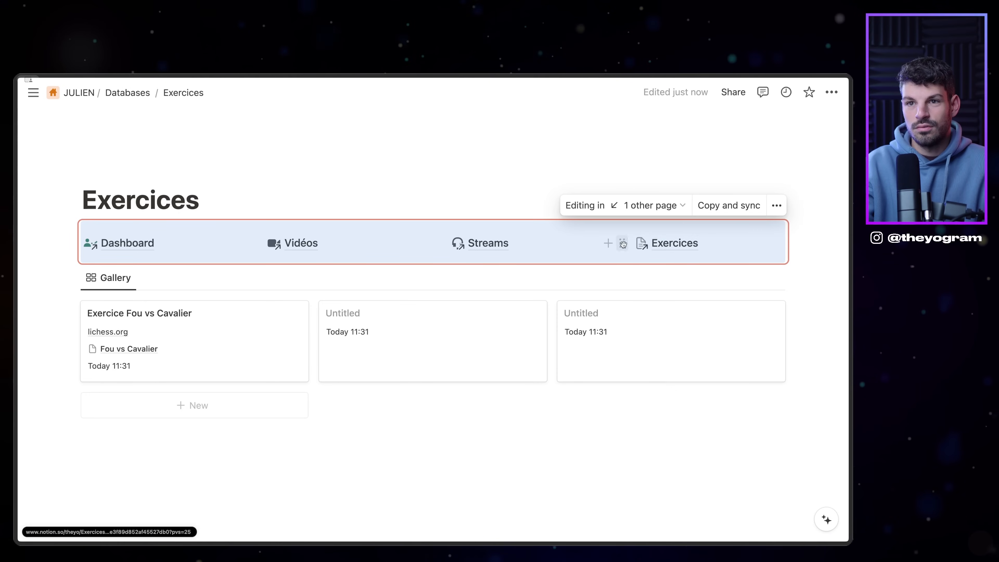
Step: Give the Exercices page an open-book icon
left_click(133, 176)
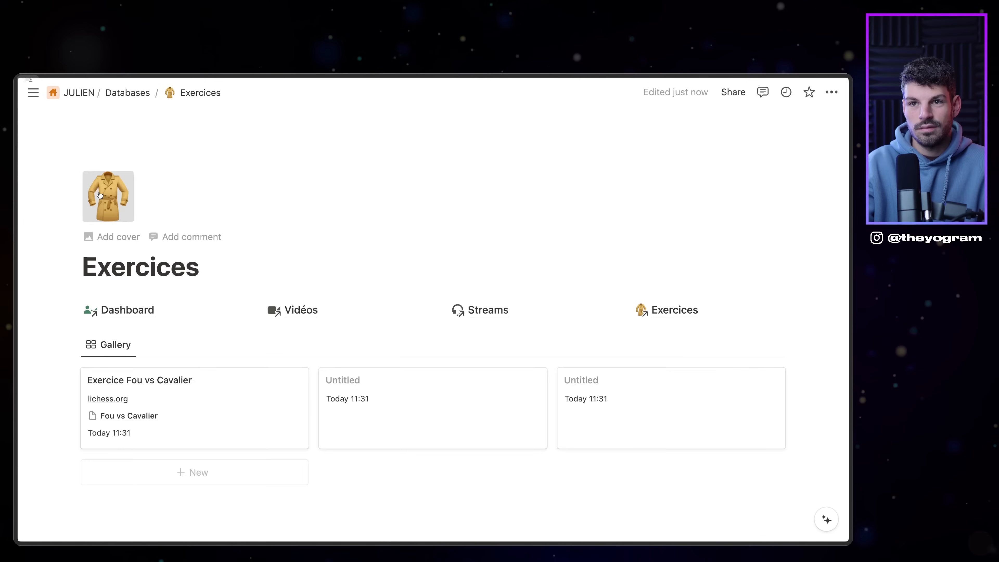
left_click(100, 196)
left_click(91, 238)
type("book")
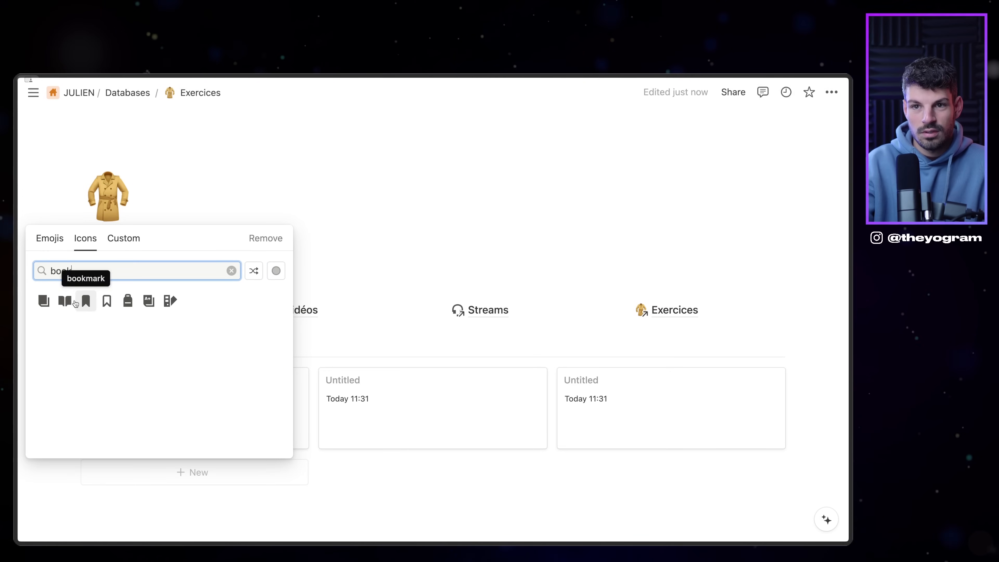
left_click(65, 301)
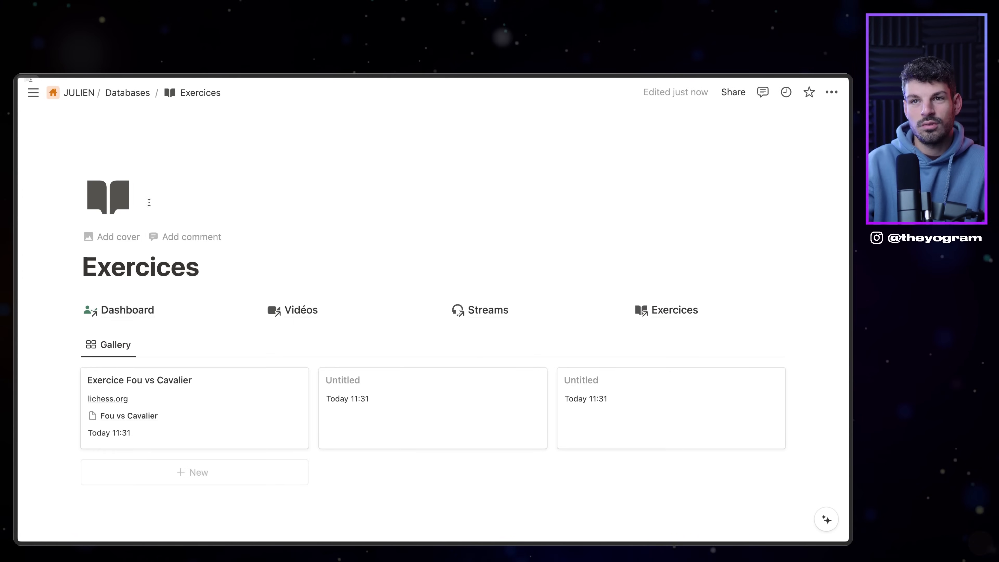
Step: Pass through the Dashboard, dock the sidebar, and open the Databases page
left_click(128, 310)
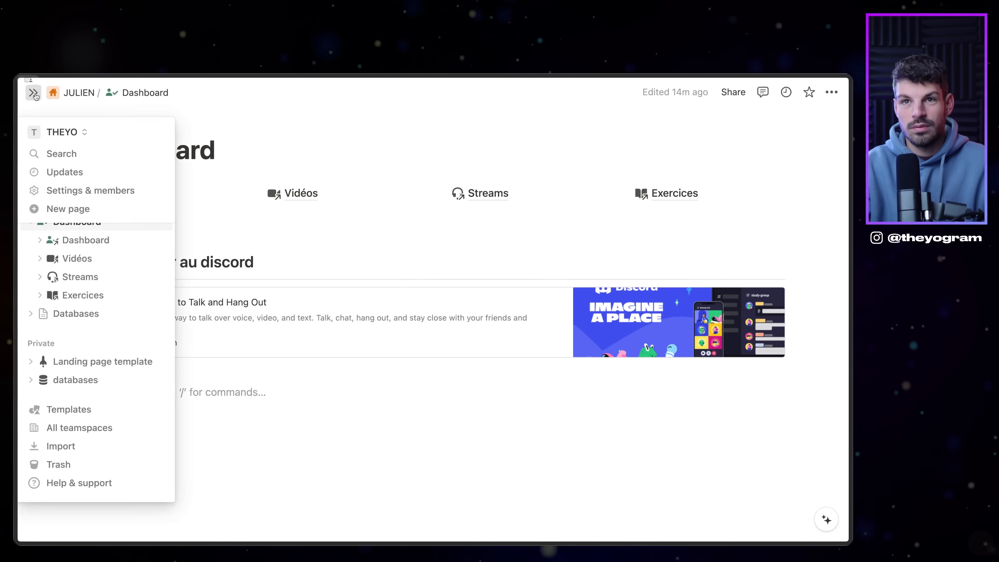
left_click(33, 93)
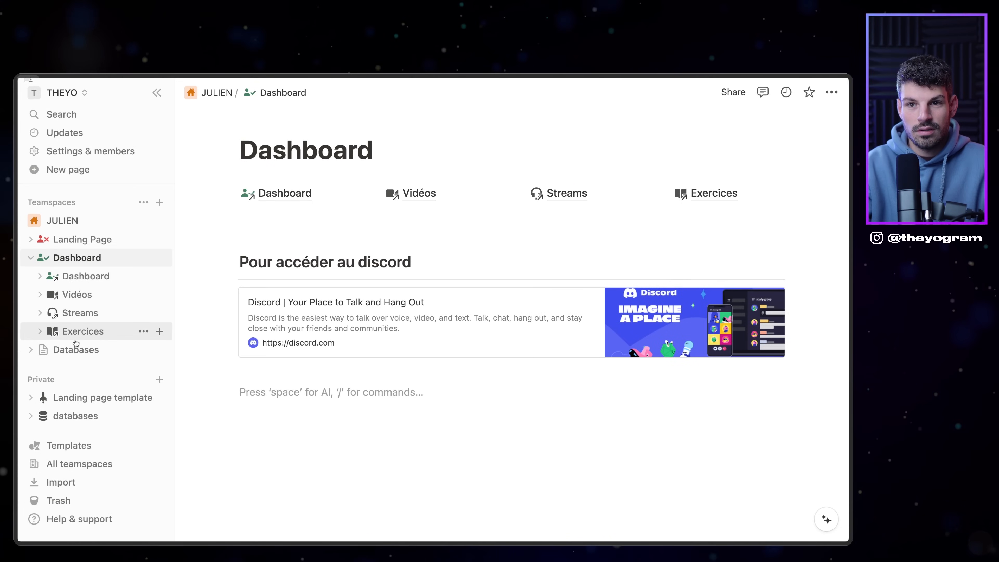
left_click(71, 353)
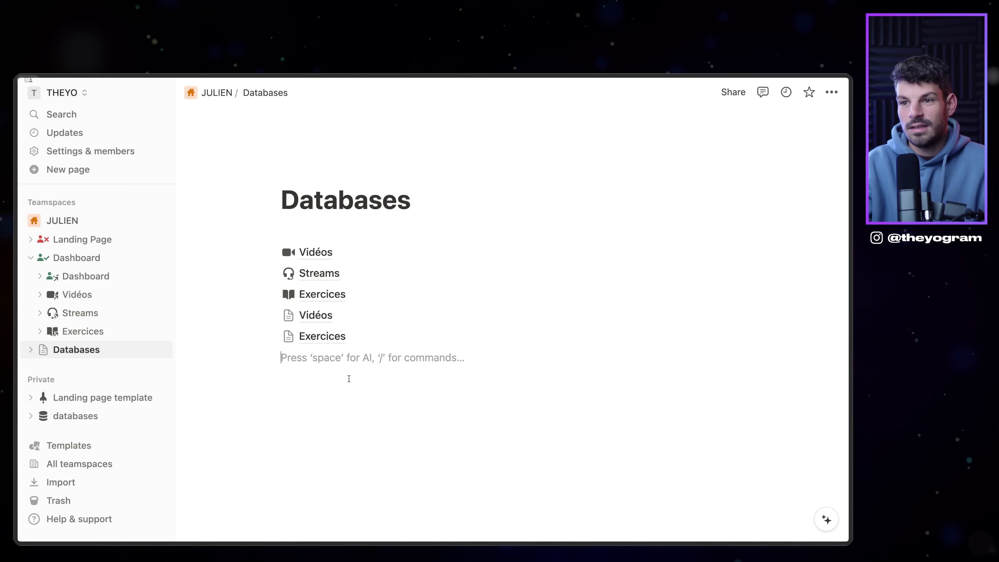
Step: Add a sub-page titled Évènements with /page
type("/page")
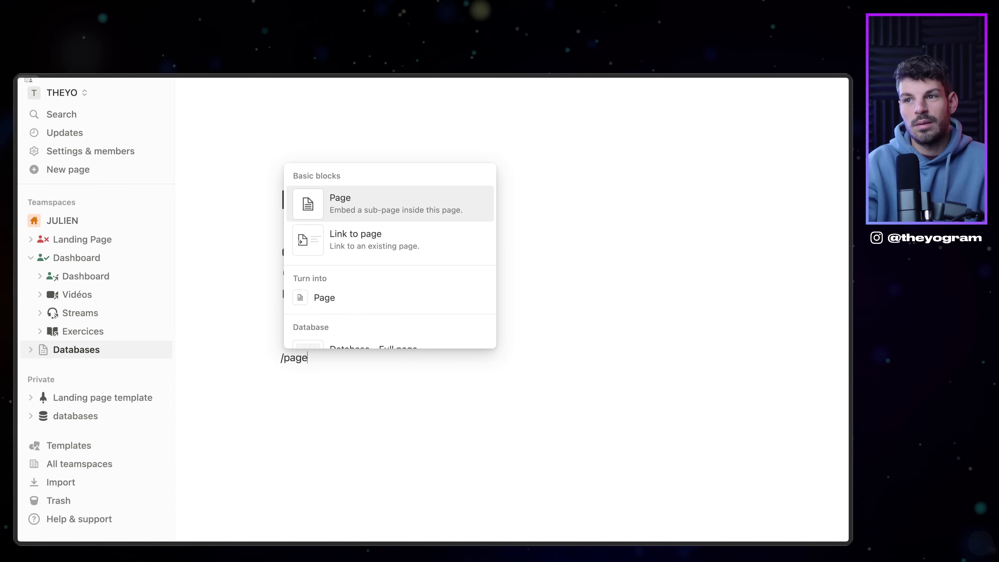
key("Return")
type("Ev")
type("é")
key("BackSpace")
type("Évènements")
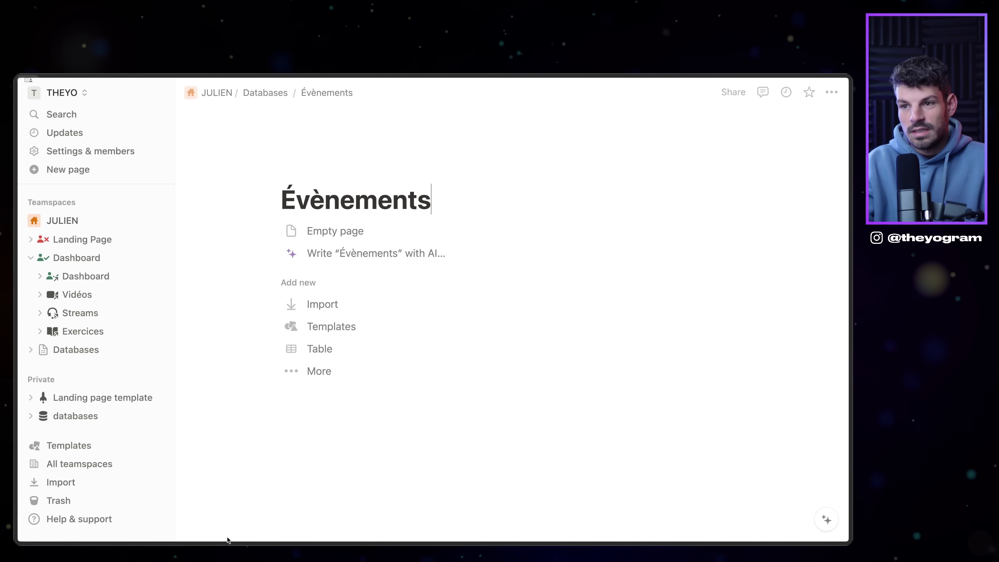
Step: Make it a new table database with Name and Tags columns
left_click(320, 349)
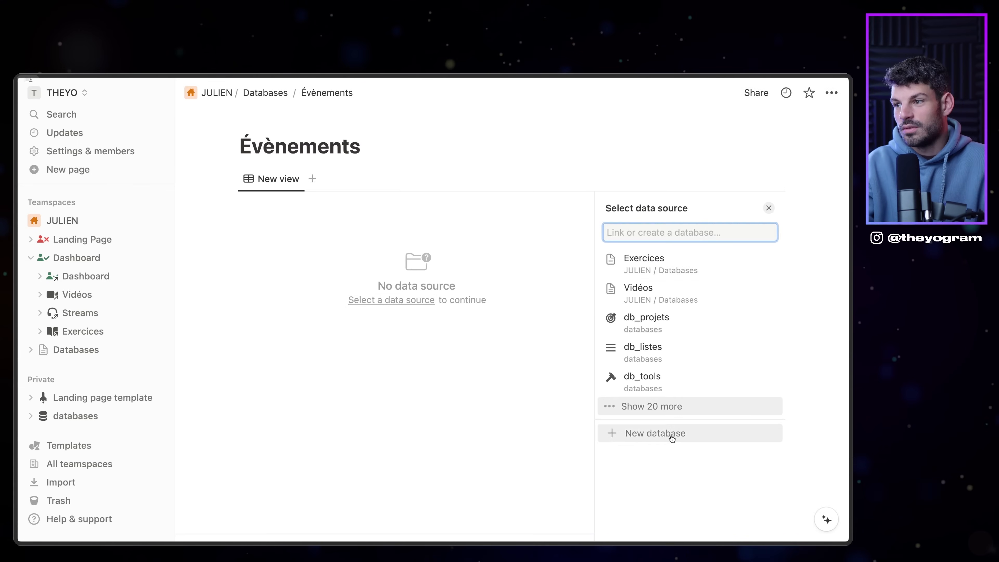
left_click(672, 437)
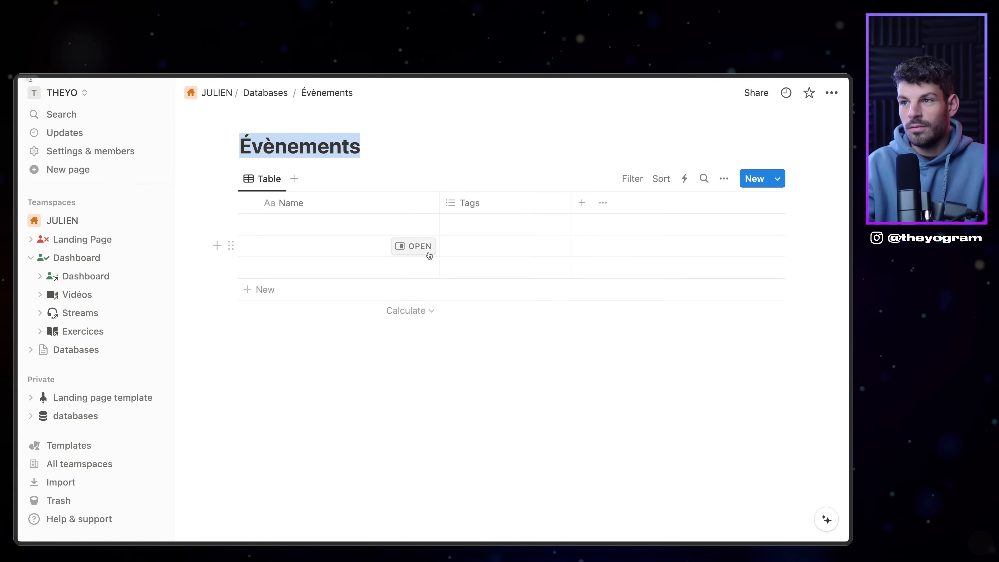
left_click(472, 203)
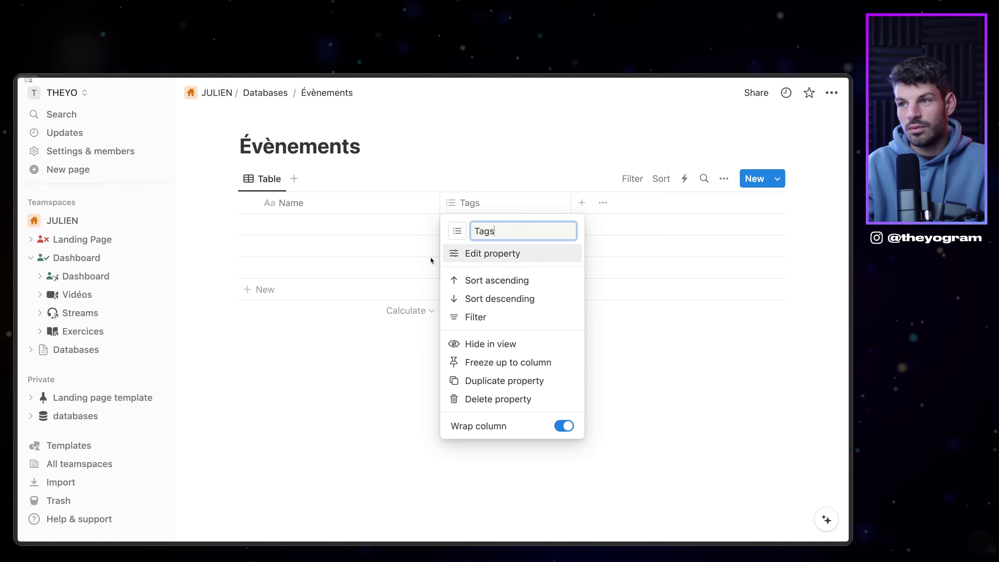
left_click(309, 224)
left_click(479, 208)
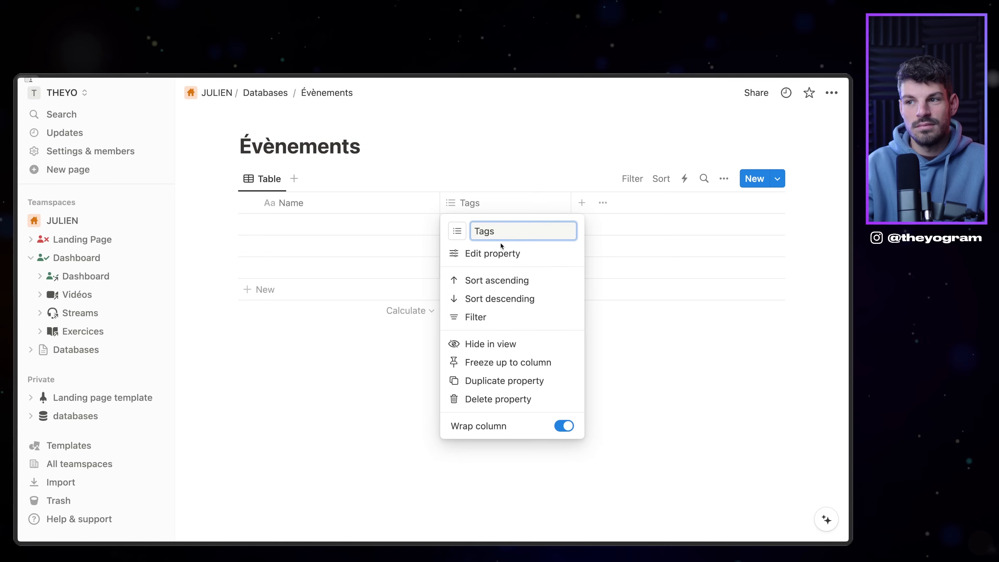
left_click(419, 252)
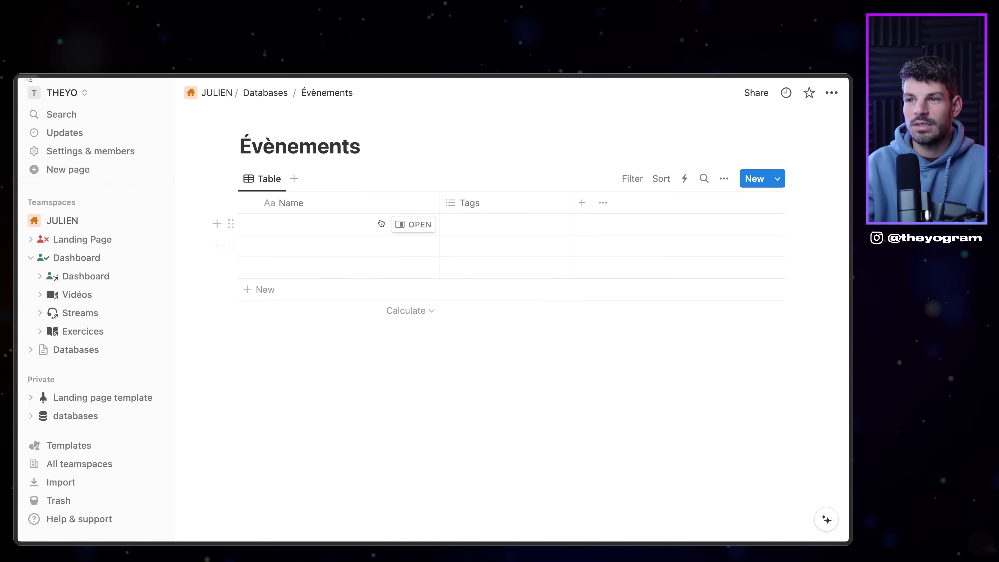
Step: Delete the Tags column from the Évènements table
left_click(491, 203)
left_click(515, 399)
left_click(503, 315)
Step: Add a Date property with 24-hour times and Full date format, keeping the name Date
left_click(450, 203)
scroll(704, 488, "down", 7)
scroll(651, 323, "up", 3)
left_click(652, 304)
left_click(658, 298)
left_click(713, 338)
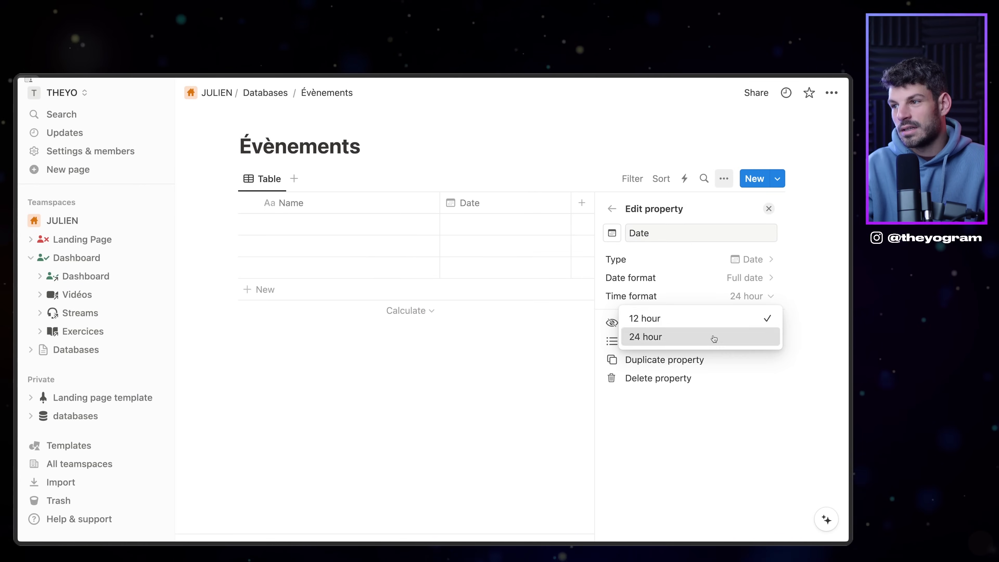
left_click(755, 280)
left_click(747, 372)
left_click(766, 295)
left_click(763, 280)
left_click(763, 279)
left_click(688, 301)
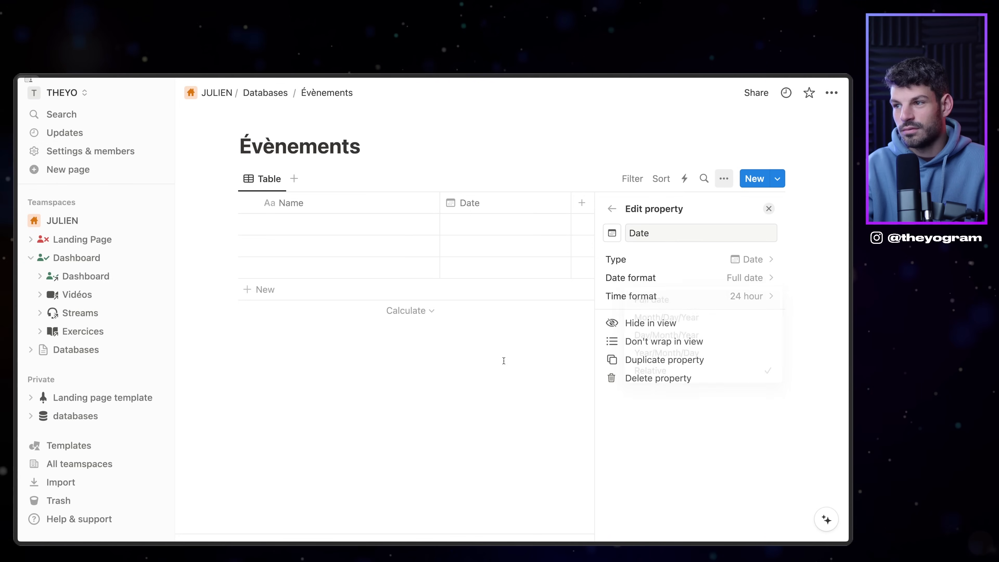
left_click(503, 356)
left_click(567, 209)
type("Début de l'évèn")
type("Dat")
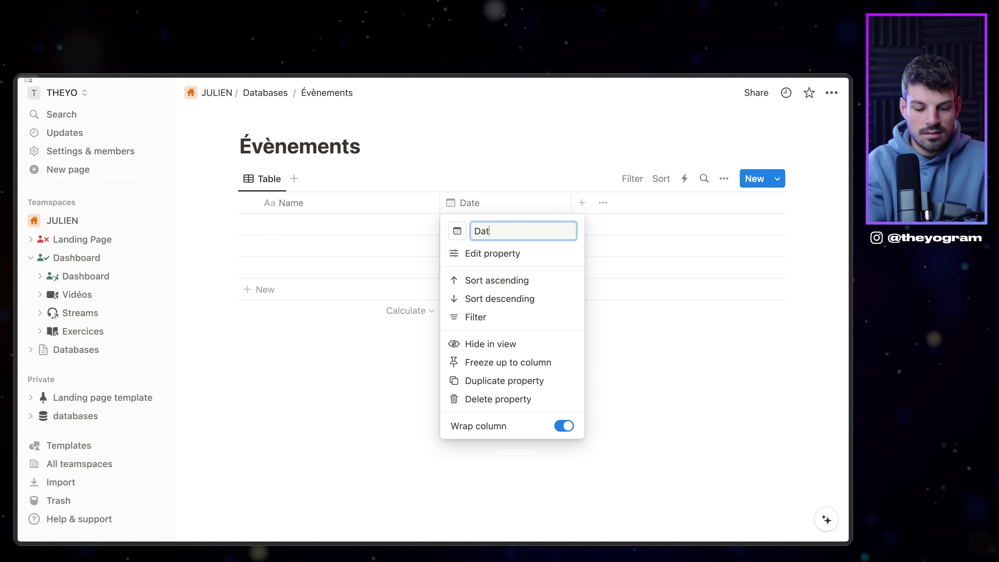
type("e")
key("Return")
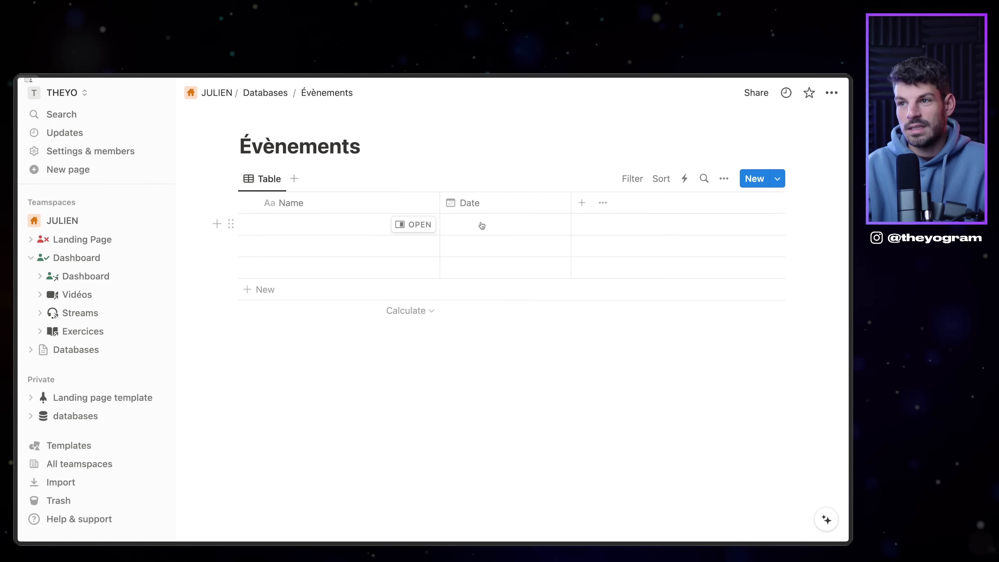
Step: Set the first event's date to December 3, 2023, 12:00–14:00
left_click(482, 226)
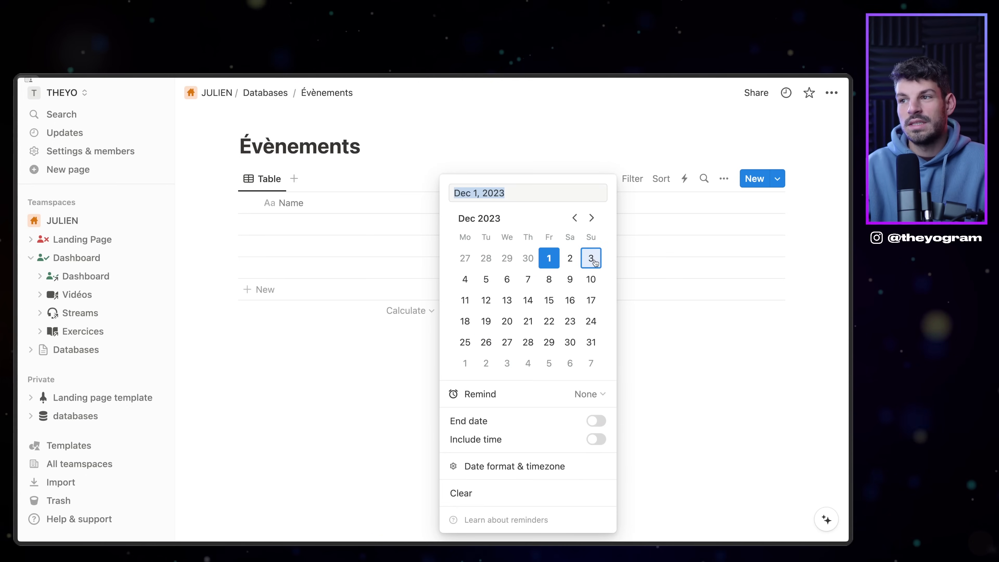
left_click(591, 258)
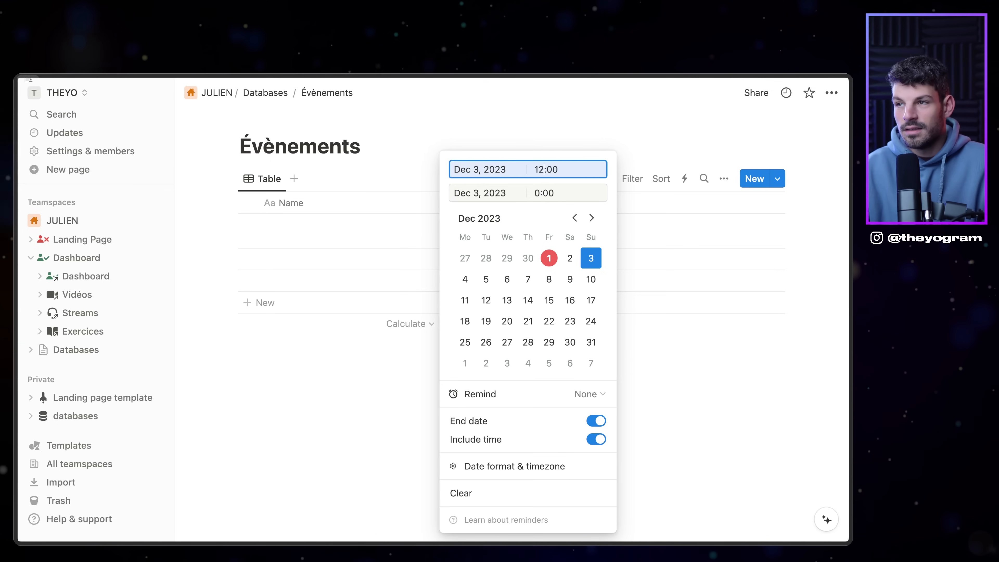
left_click(543, 193)
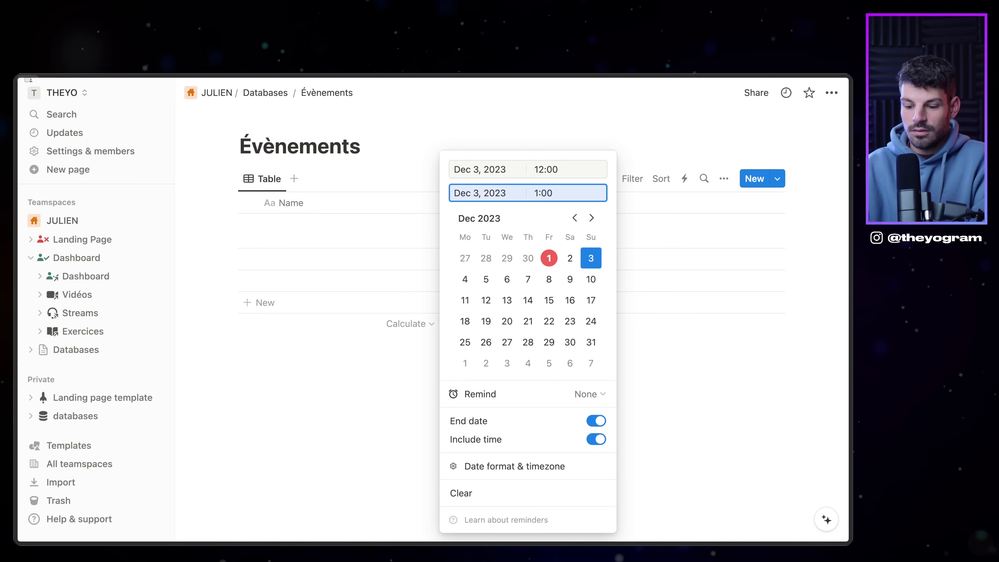
key("Return")
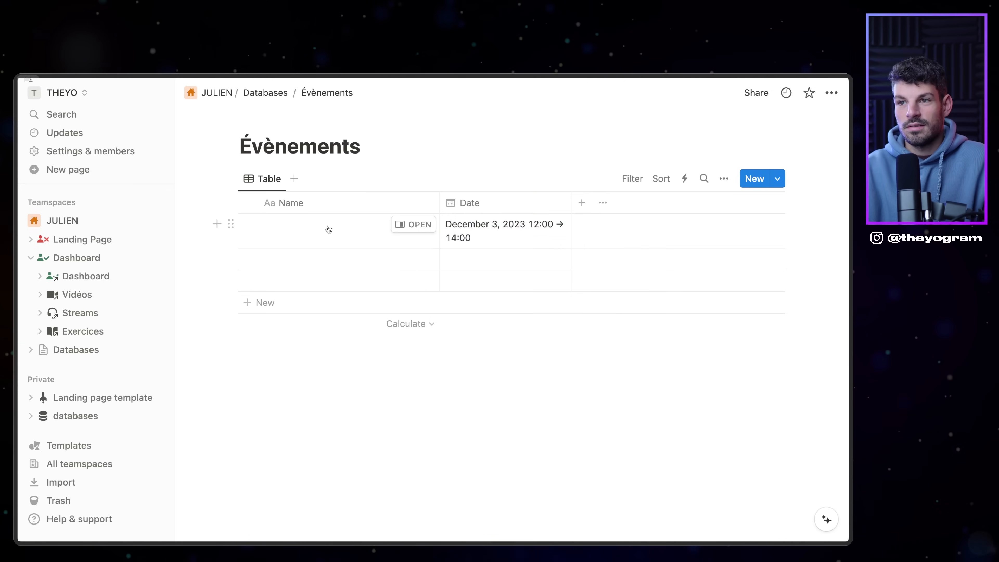
Step: Name the event 'Stream Fou vs Cavalier'
left_click(326, 225)
type("Stream Fou vs Cavalier")
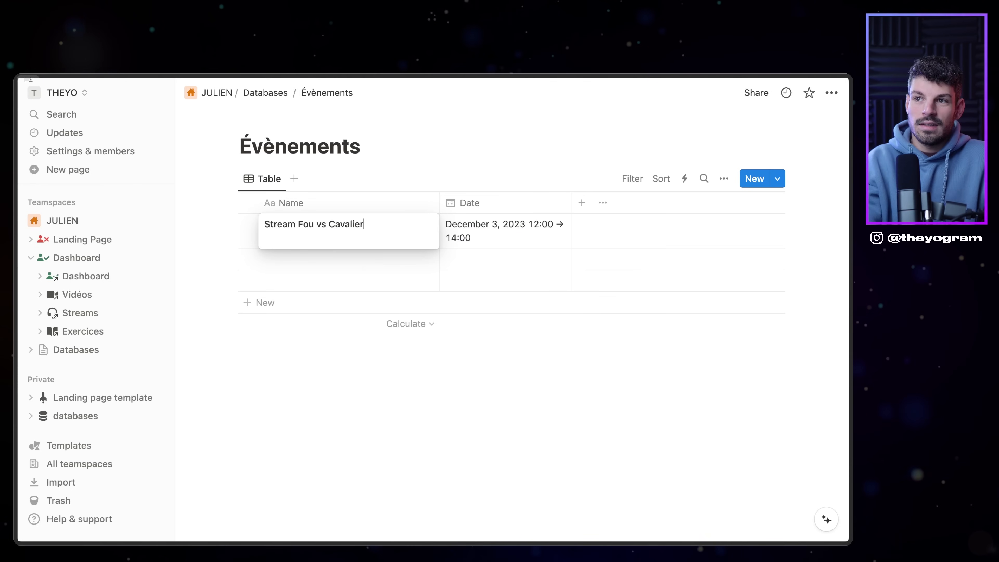
key("Tab")
key("Tab")
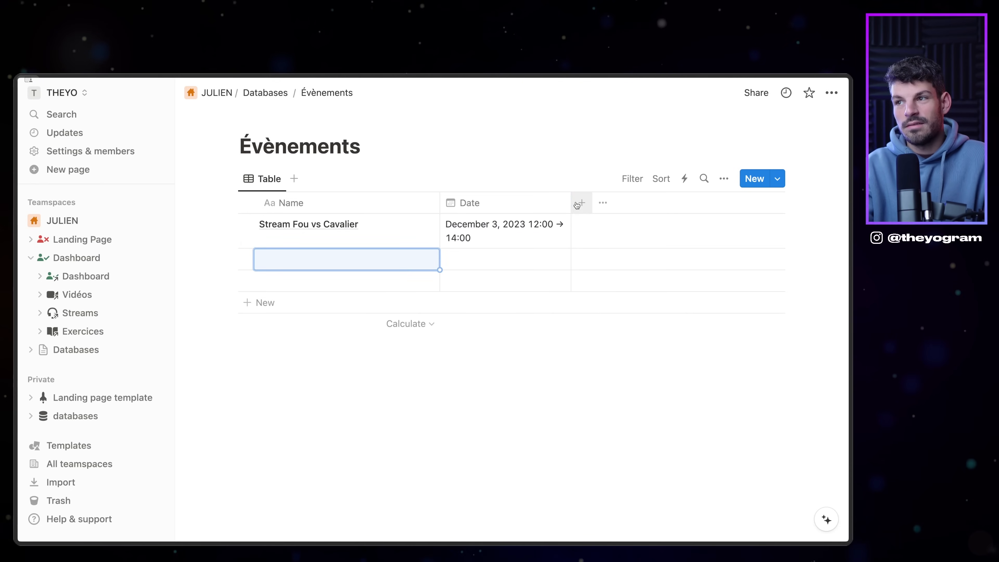
left_click(576, 205)
left_click(439, 440)
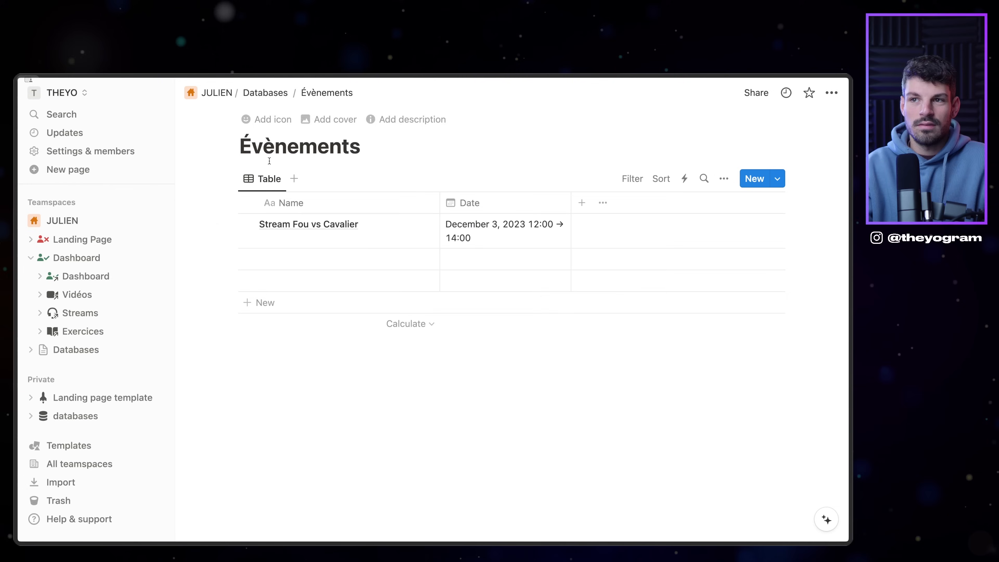
Step: Open the Dashboard and add an 'Évènements' Heading 2 followed by a divider
left_click(269, 93)
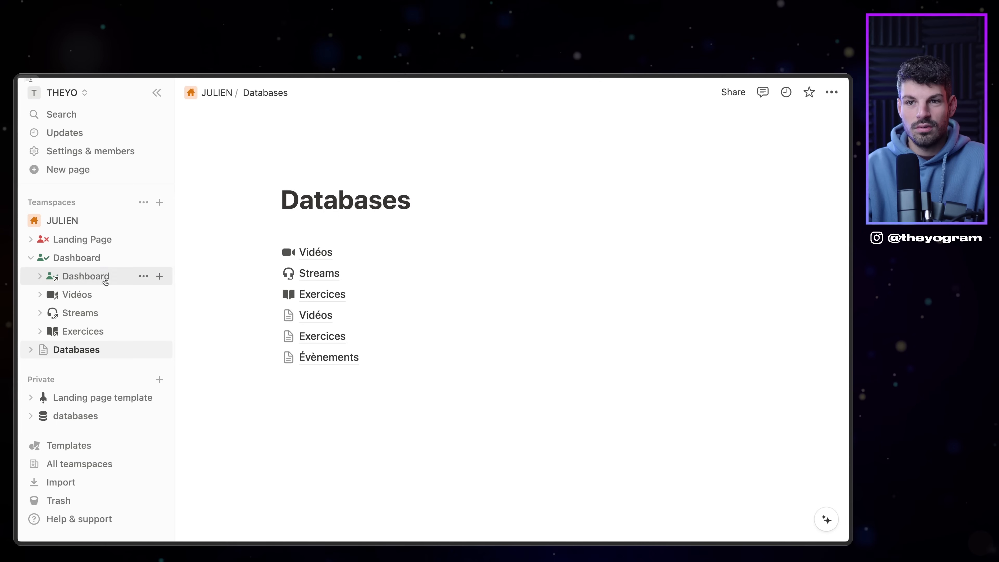
left_click(105, 281)
scroll(511, 314, "down", 3)
left_click(319, 401)
type("/")
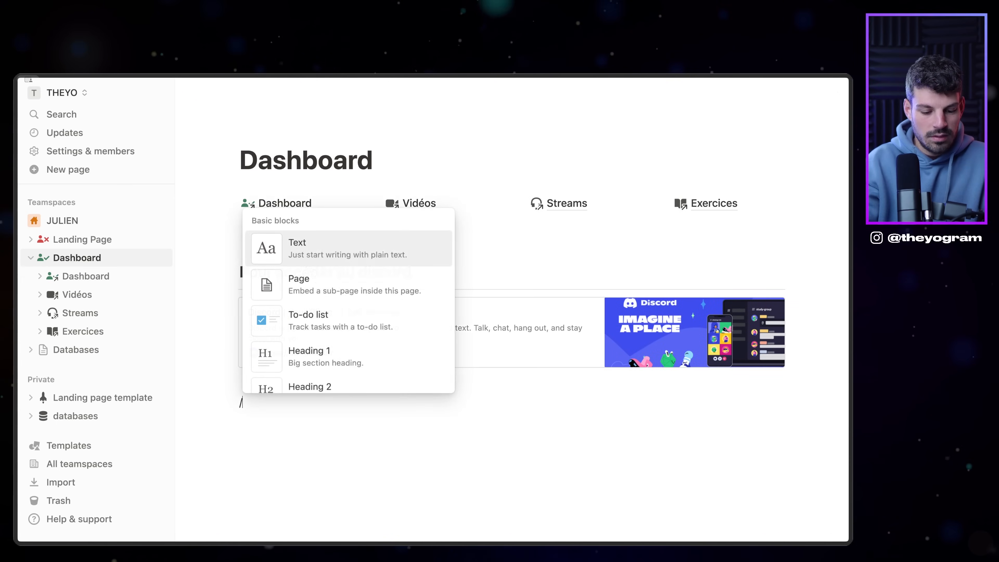
type("H2")
key("Return")
type("Évènements")
key("Return")
type("/div")
key("Return")
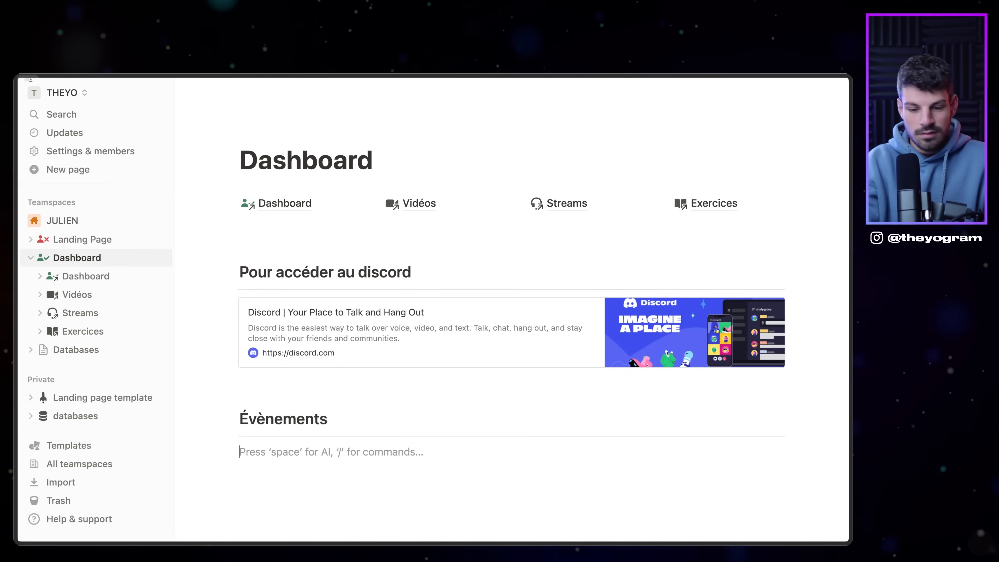
Step: Insert a linked table of the Évènements database and hide its title
type("/linked")
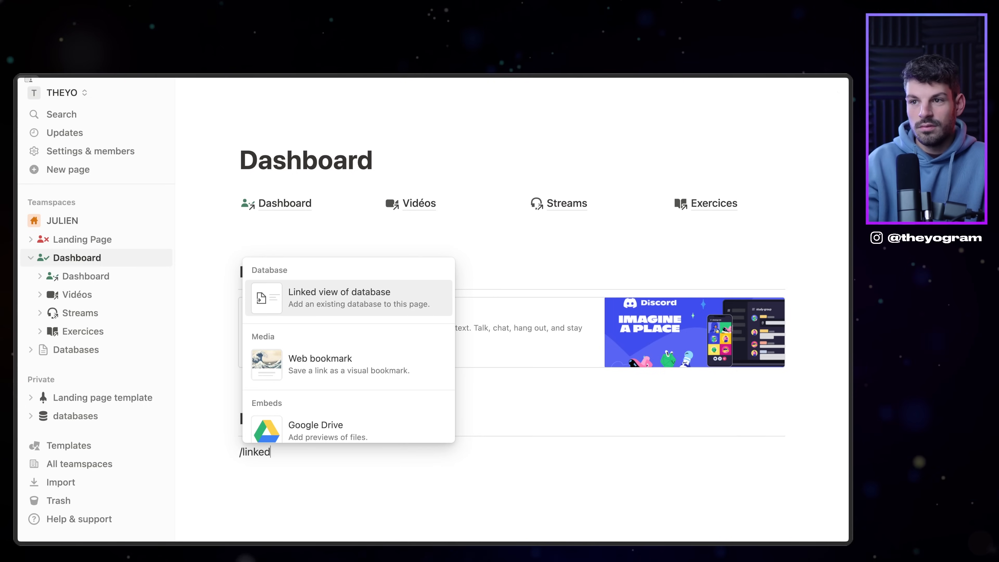
key("Return")
key("Return")
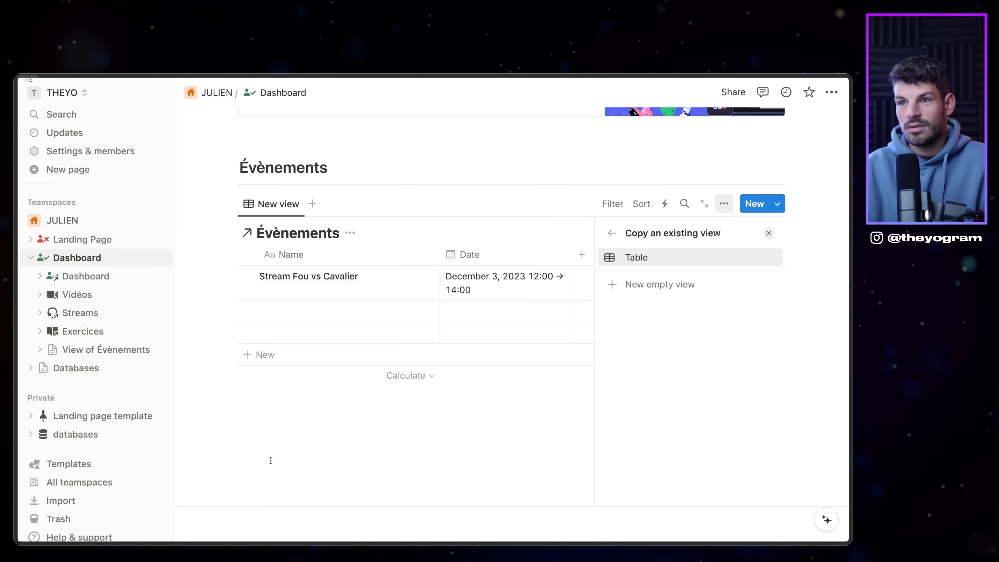
key("Return")
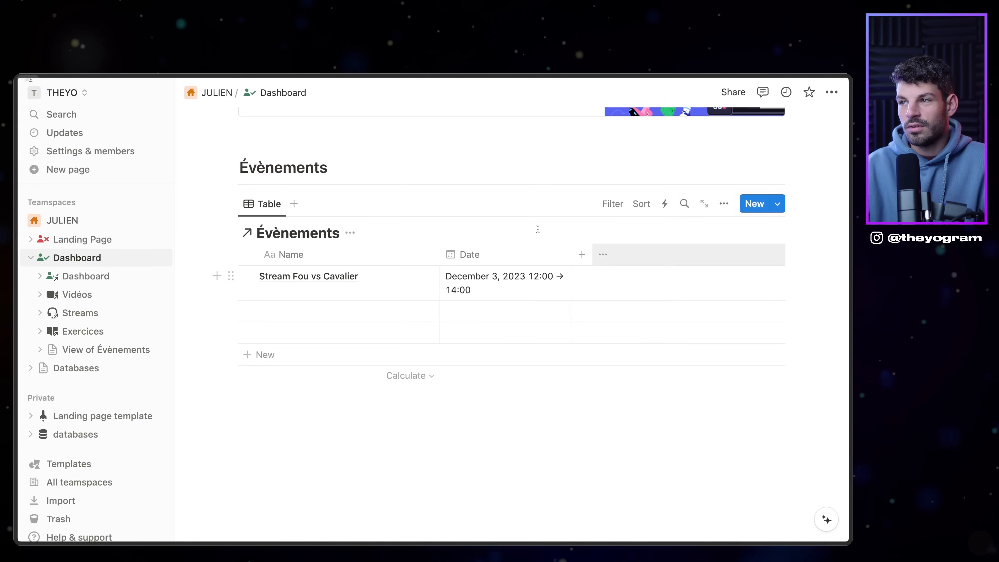
left_click(350, 233)
left_click(364, 300)
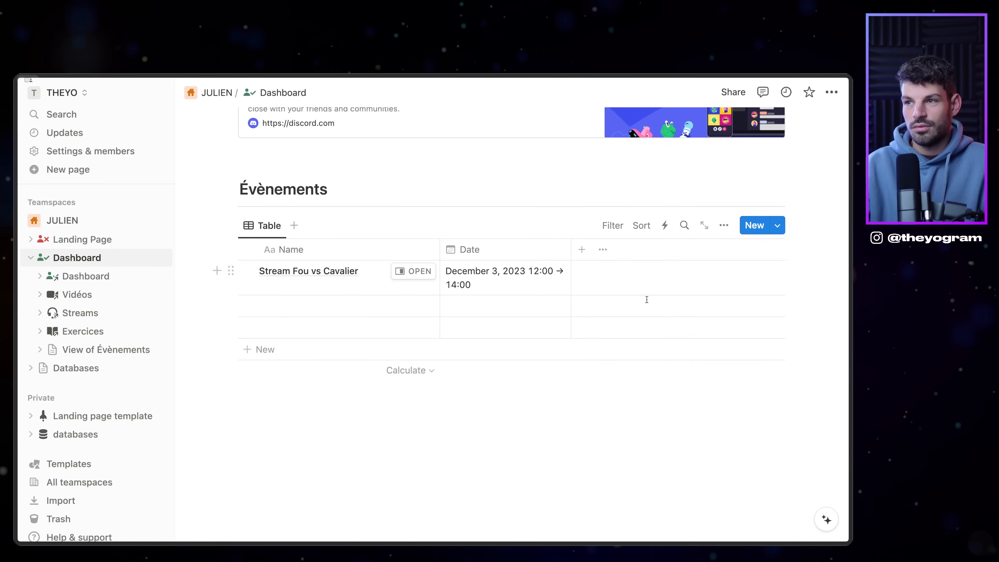
scroll(593, 285, "up", 10)
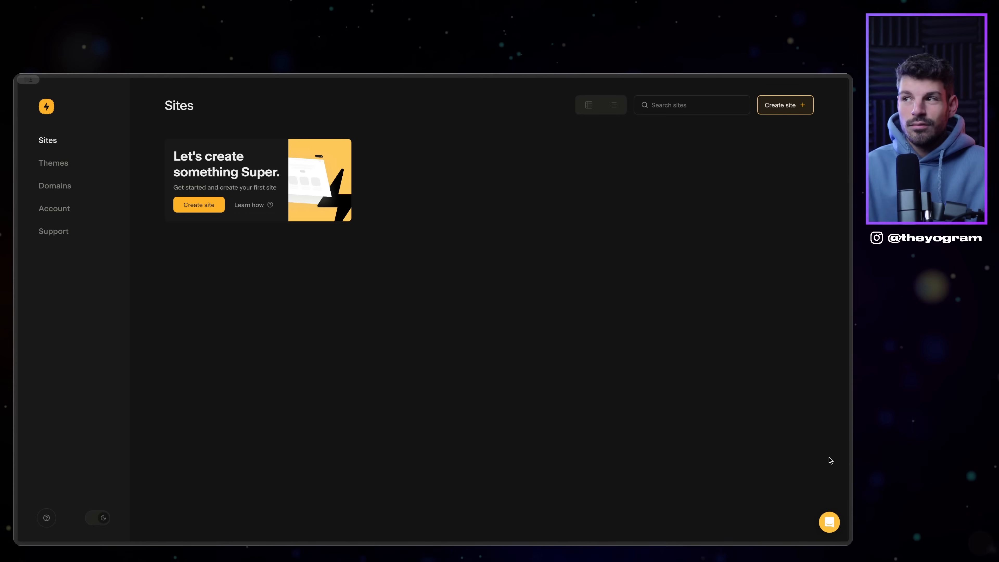
Step: Open the Ascent Blocks page and scroll through the block showcase
mouse_move(14, 318)
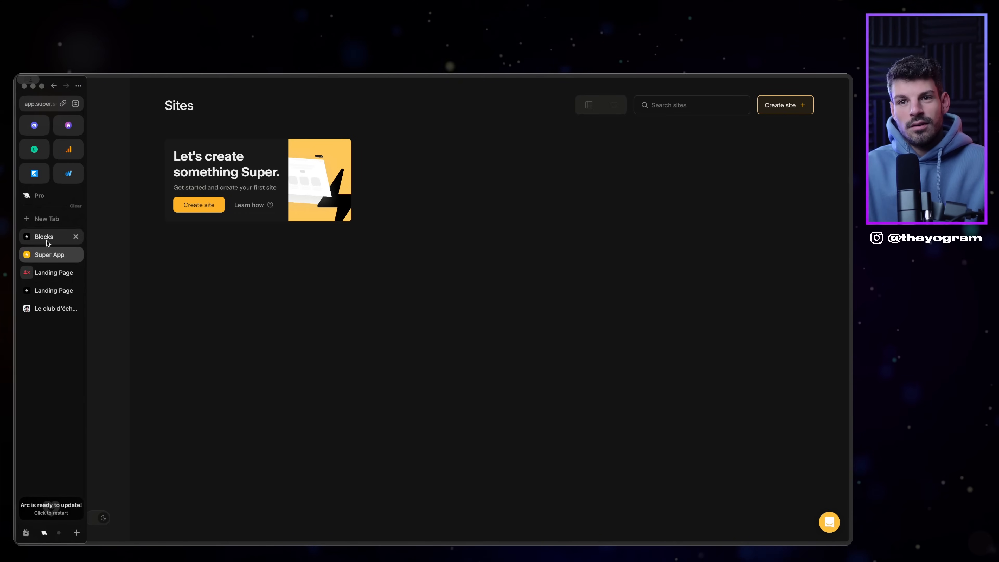
left_click(41, 235)
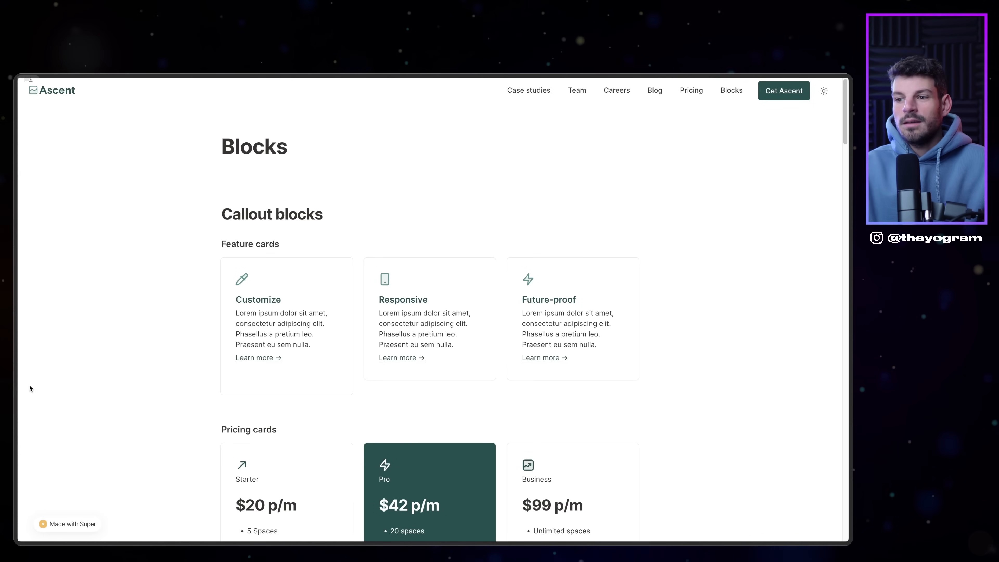
scroll(30, 388, "down", 1)
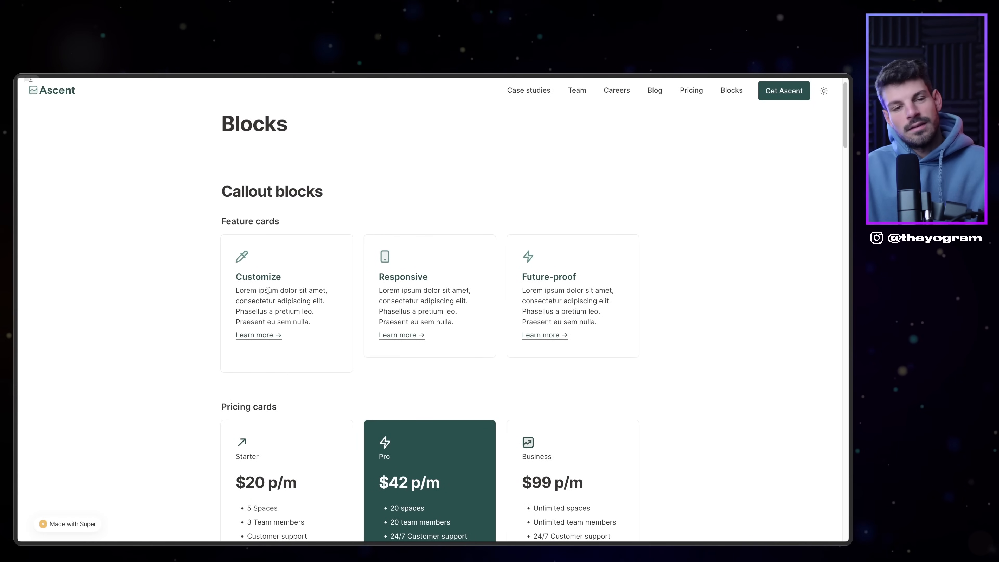
scroll(737, 264, "down", 10)
scroll(733, 243, "up", 6)
scroll(725, 252, "up", 15)
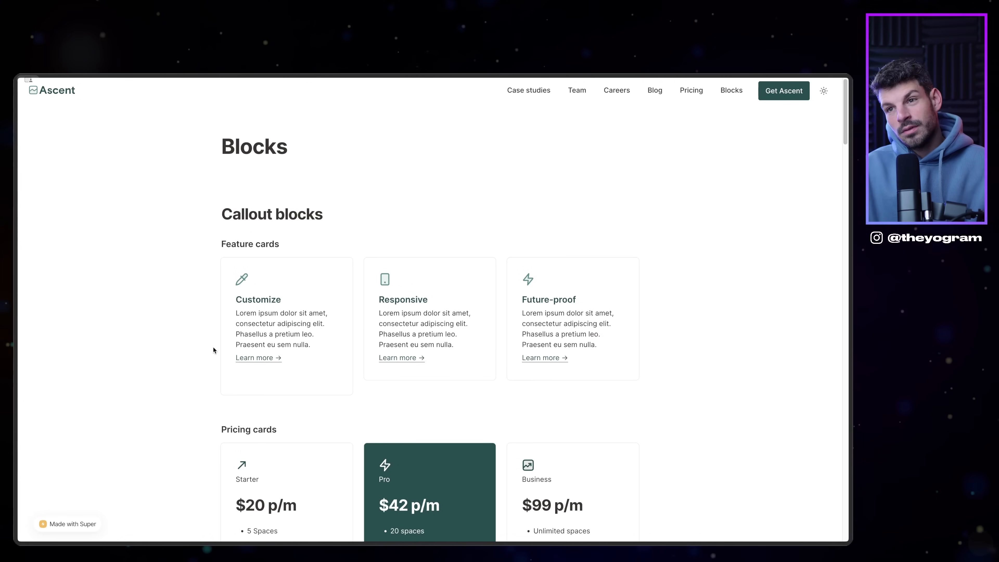
scroll(306, 383, "down", 20)
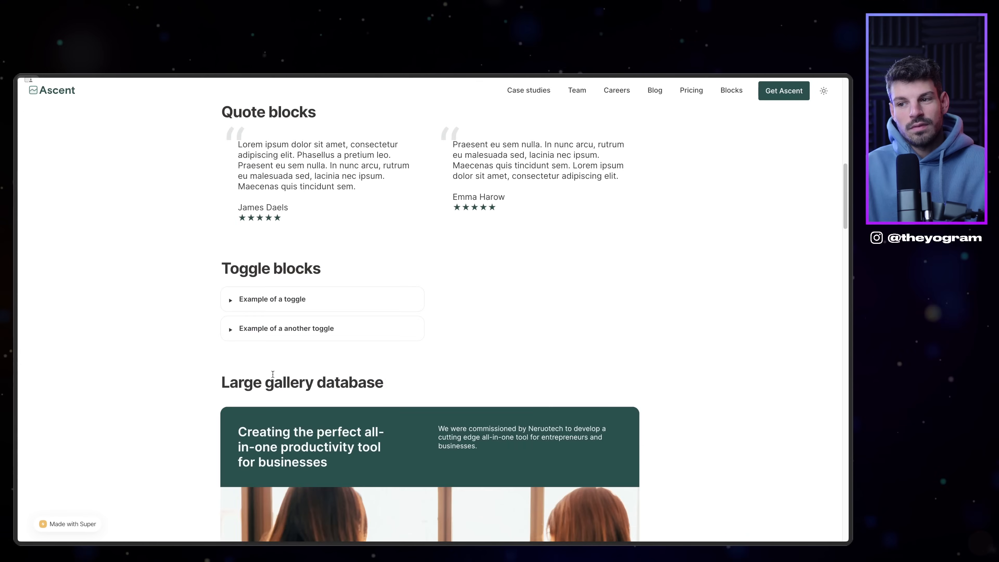
scroll(252, 397, "down", 8)
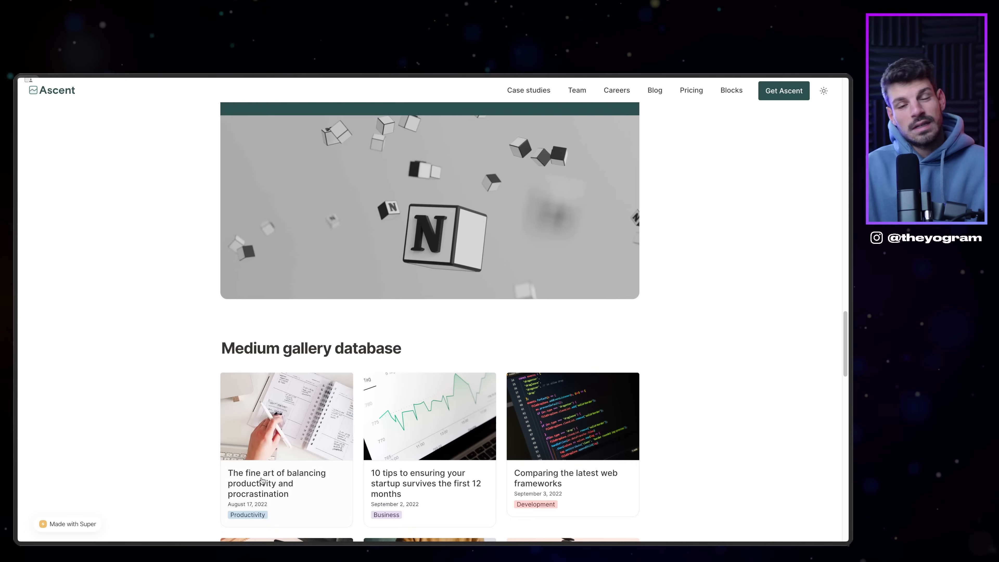
Step: Finish reviewing the blocks and bring up Ascent's Getting started setup instructions
scroll(255, 469, "up", 2)
scroll(255, 469, "down", 12)
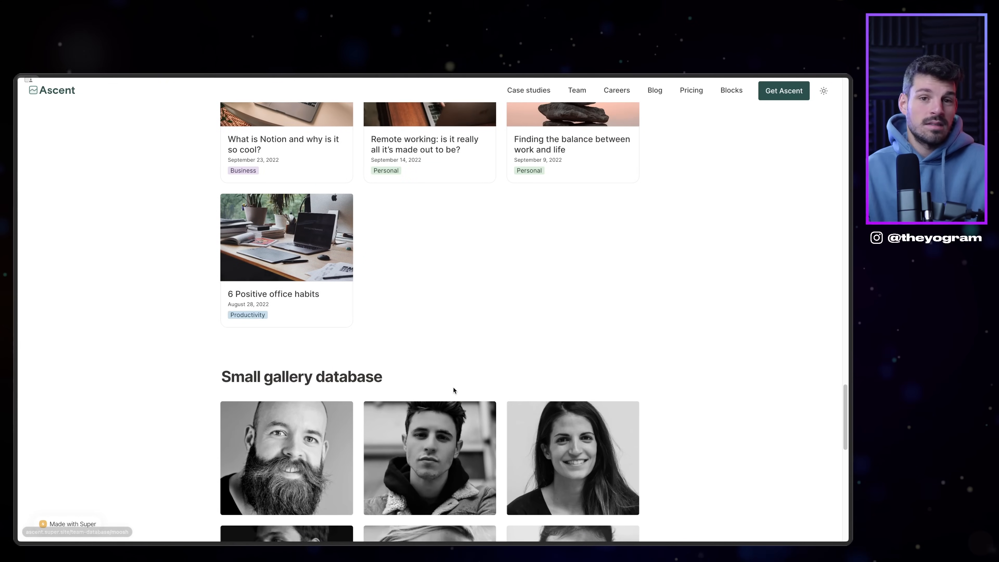
scroll(497, 379, "down", 8)
scroll(533, 335, "up", 20)
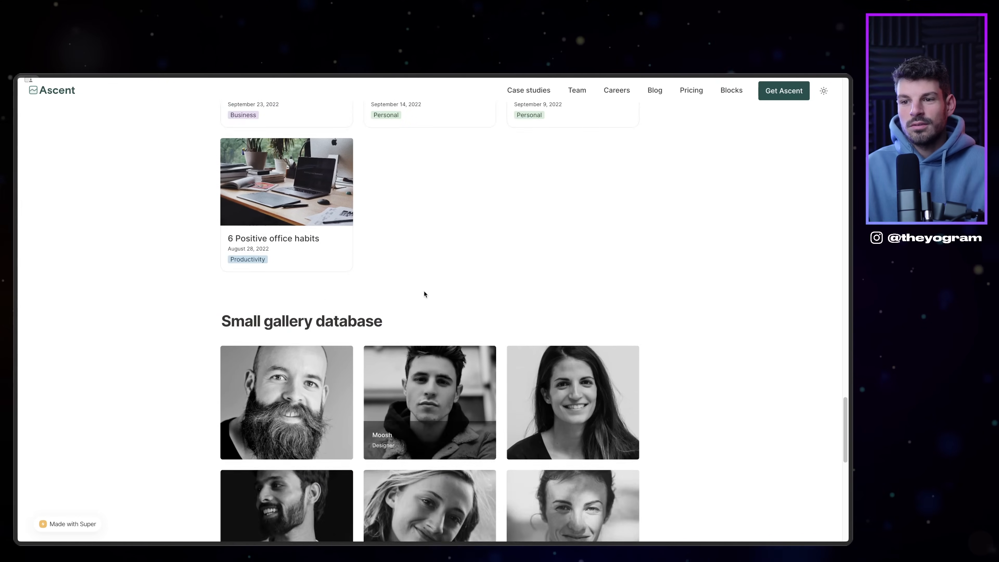
scroll(545, 278, "up", 8)
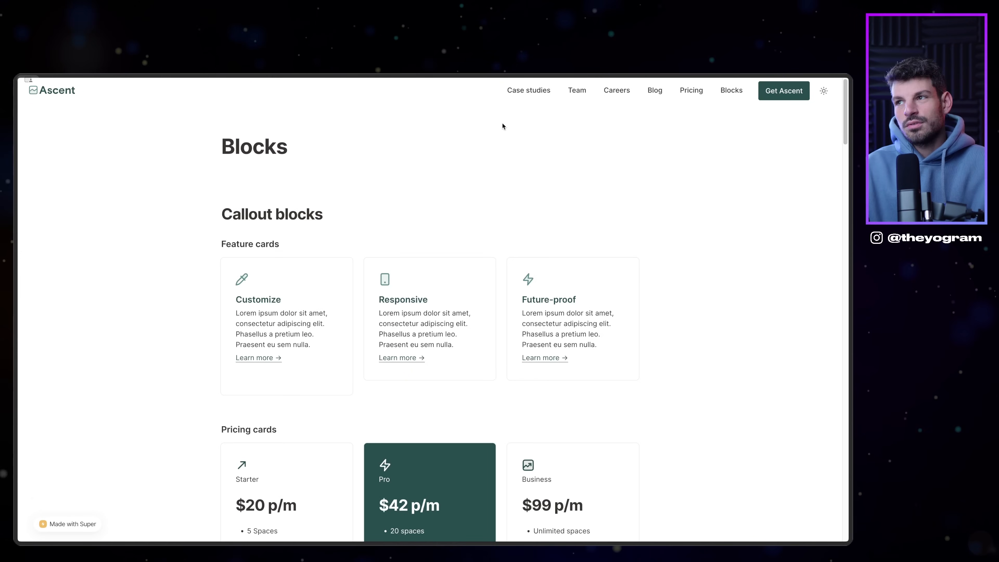
mouse_move(16, 254)
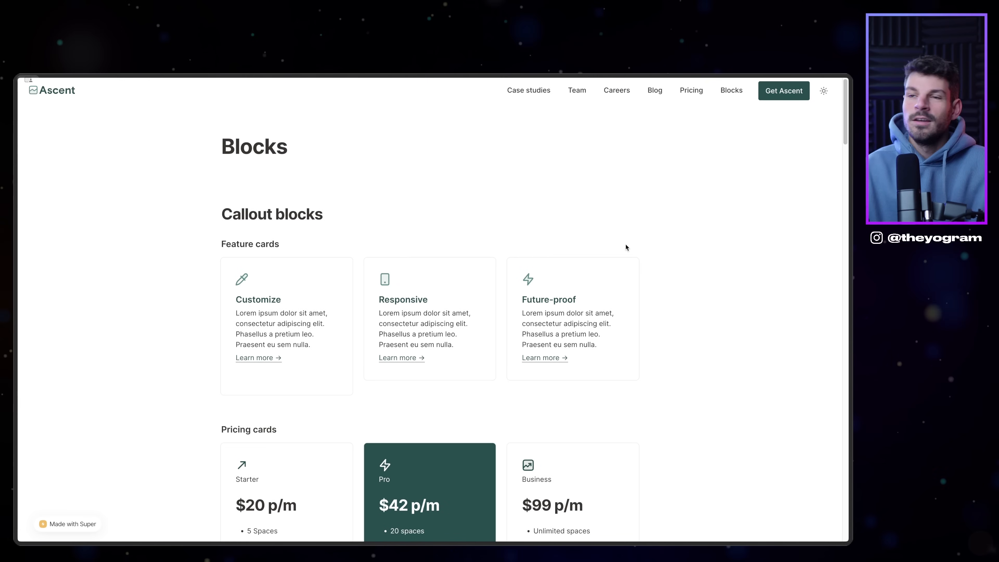
left_click(784, 90)
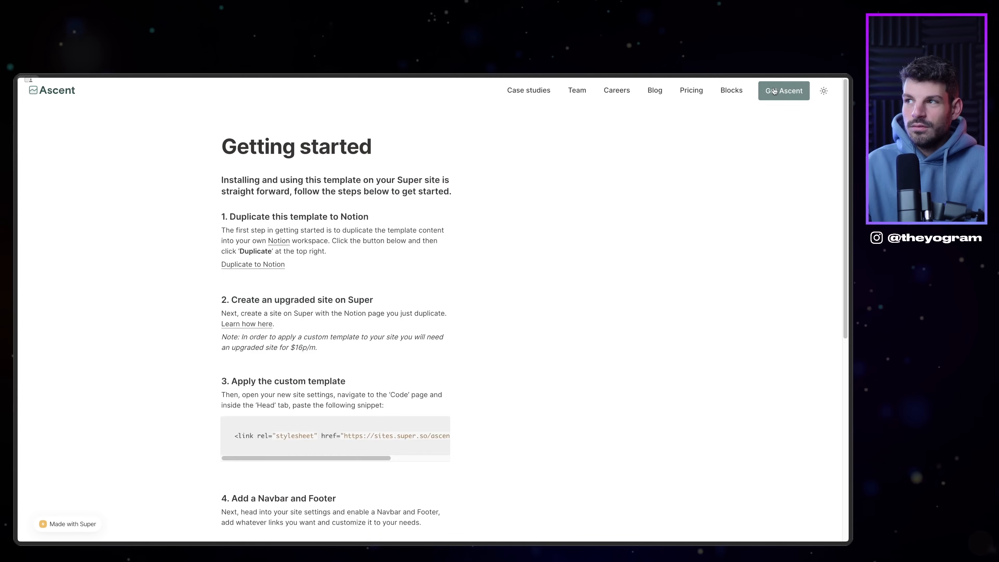
Step: Open the template's source page in Notion and look through it
scroll(243, 179, "down", 1)
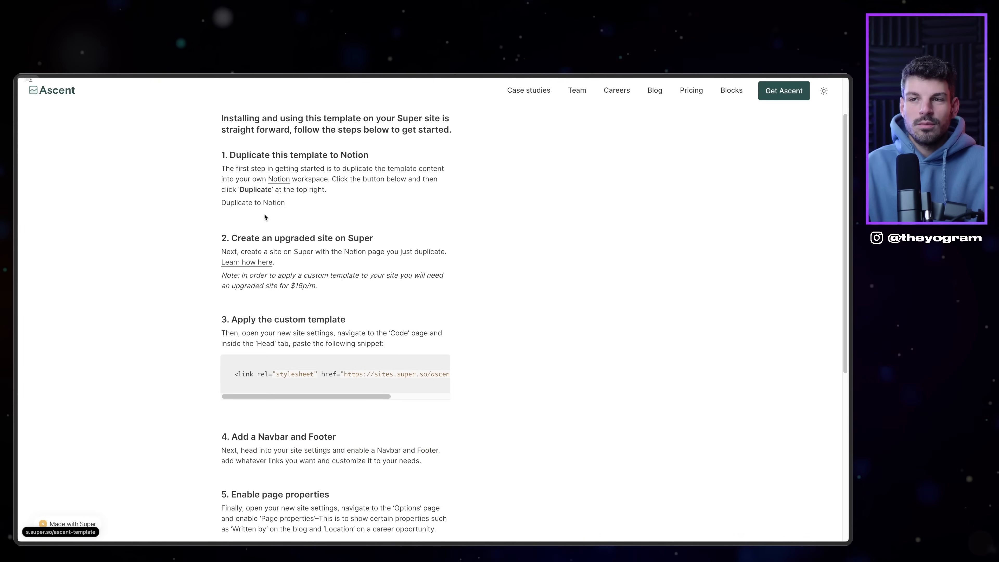
left_click(257, 203)
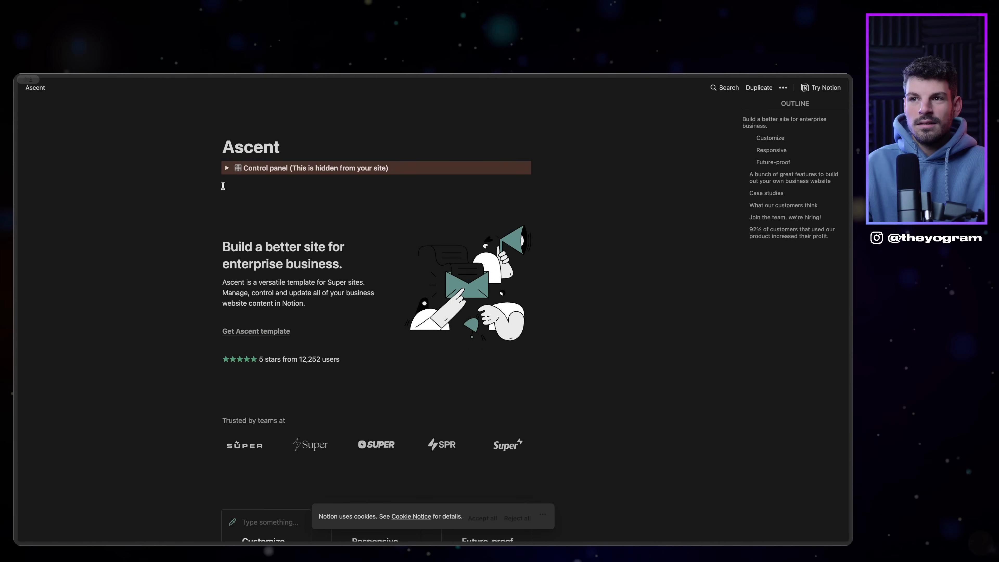
scroll(223, 186, "down", 15)
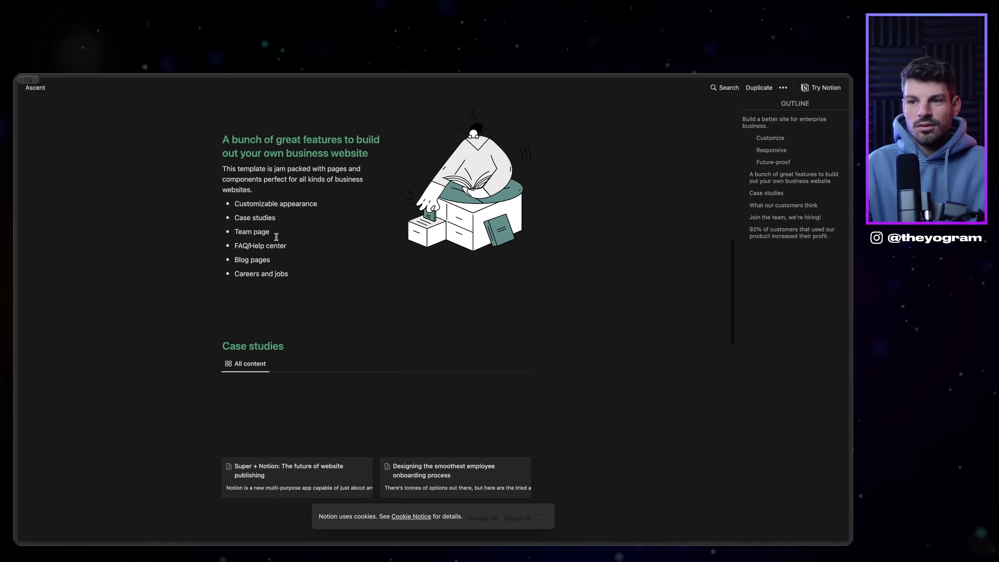
scroll(277, 236, "down", 20)
scroll(359, 298, "up", 20)
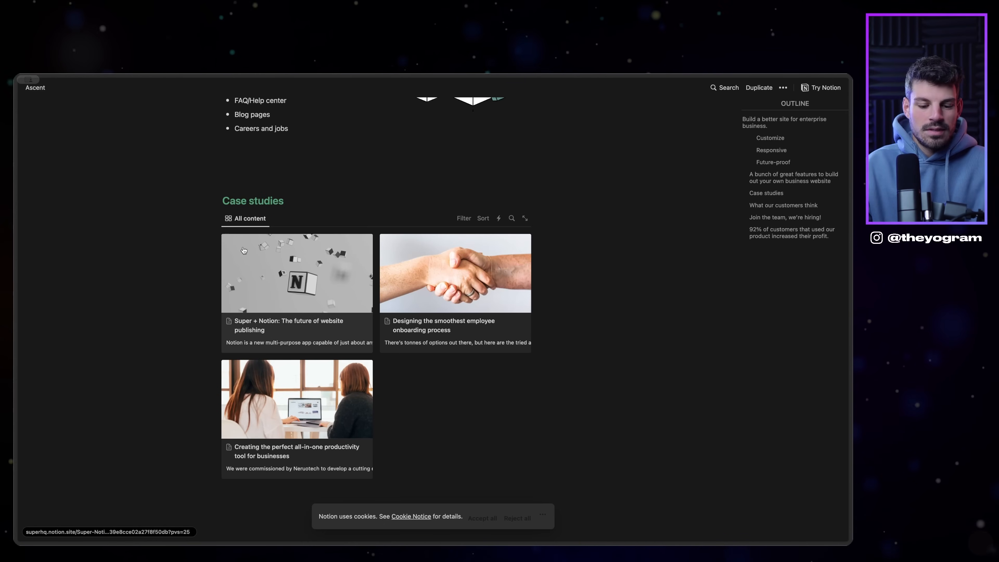
Step: Revisit the Getting started and Blocks pages of the Ascent site
left_click(47, 237)
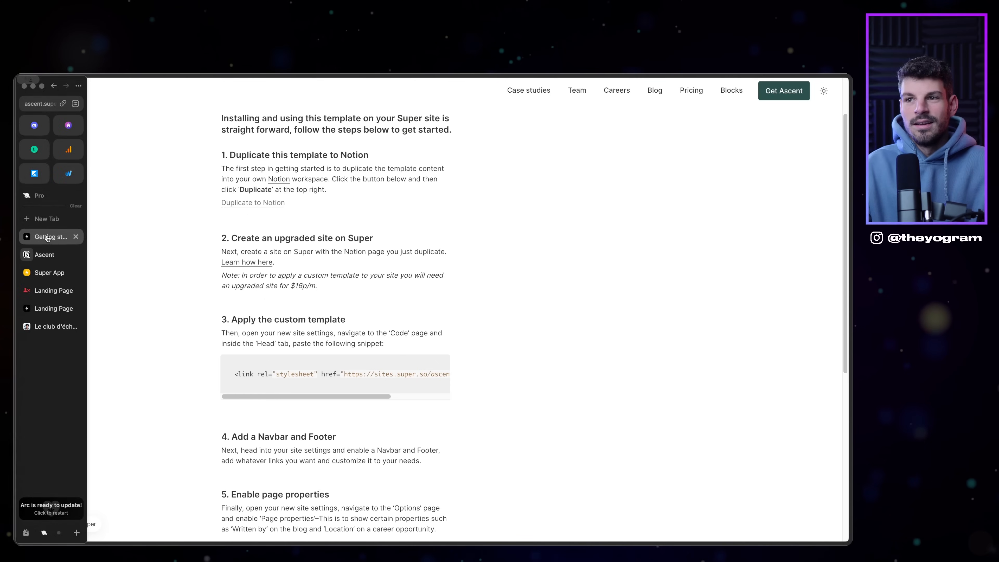
scroll(345, 295, "up", 2)
mouse_move(15, 141)
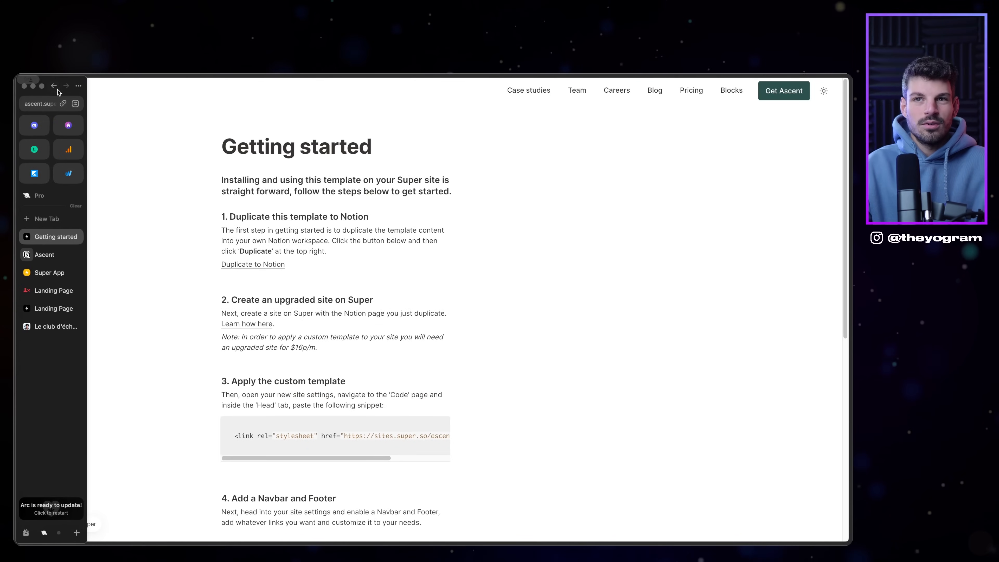
left_click(55, 87)
scroll(491, 332, "down", 12)
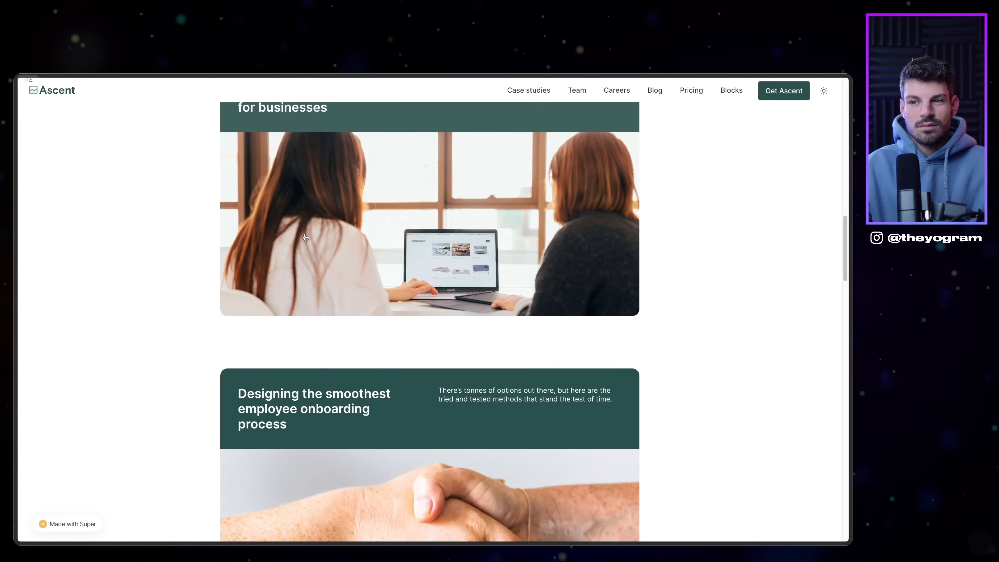
scroll(306, 237, "down", 15)
scroll(391, 349, "up", 1)
Step: Go to the public Ascent Notion template page and start duplicating it into the workspace
mouse_move(18, 307)
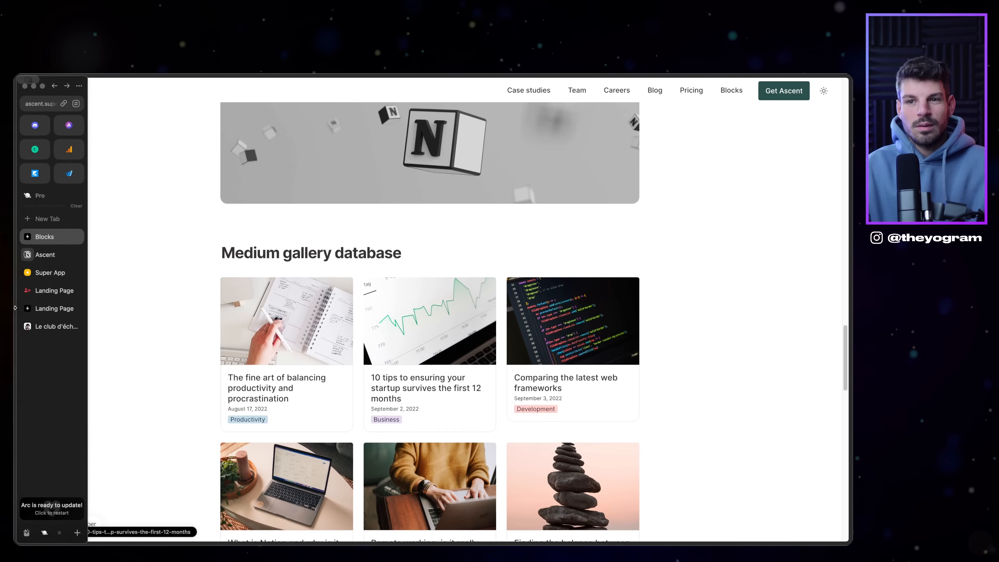
left_click(52, 252)
scroll(506, 335, "up", 4)
scroll(507, 335, "down", 9)
scroll(497, 335, "down", 5)
scroll(496, 335, "up", 20)
mouse_move(15, 351)
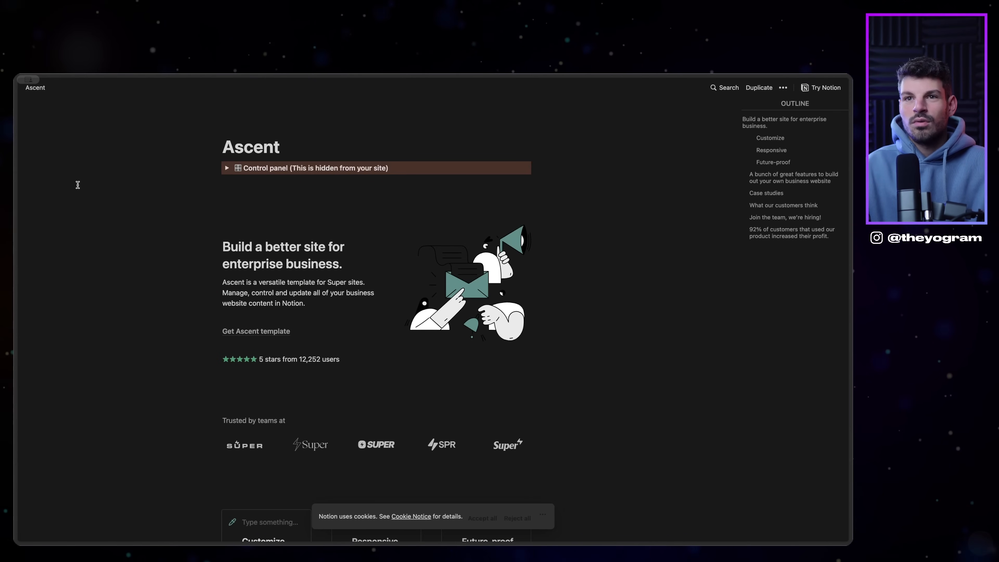
mouse_move(15, 236)
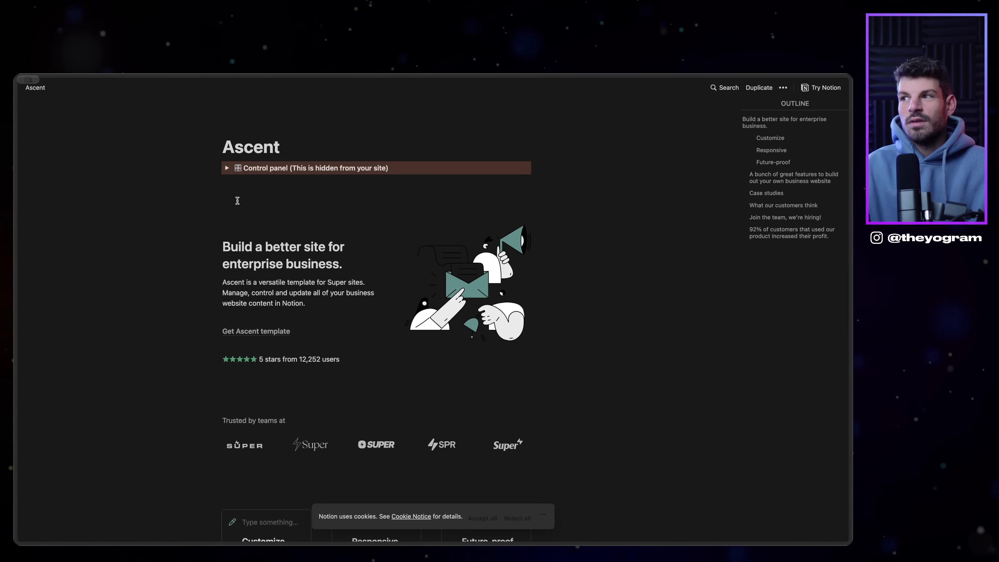
left_click(758, 91)
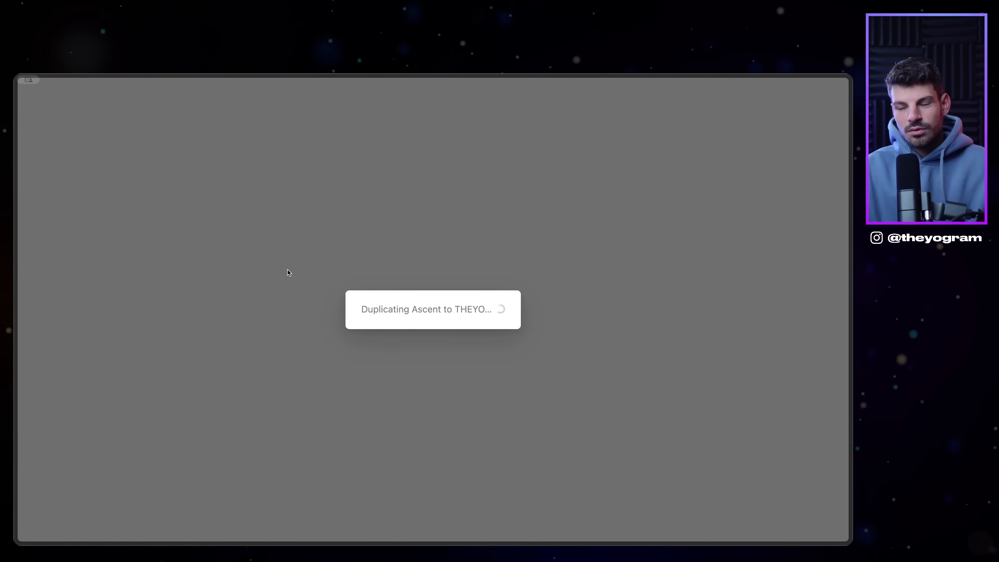
Step: Move the Ascent copy from Private into the teamspace and delete the old Landing Page
left_click_drag(69, 468, 80, 303)
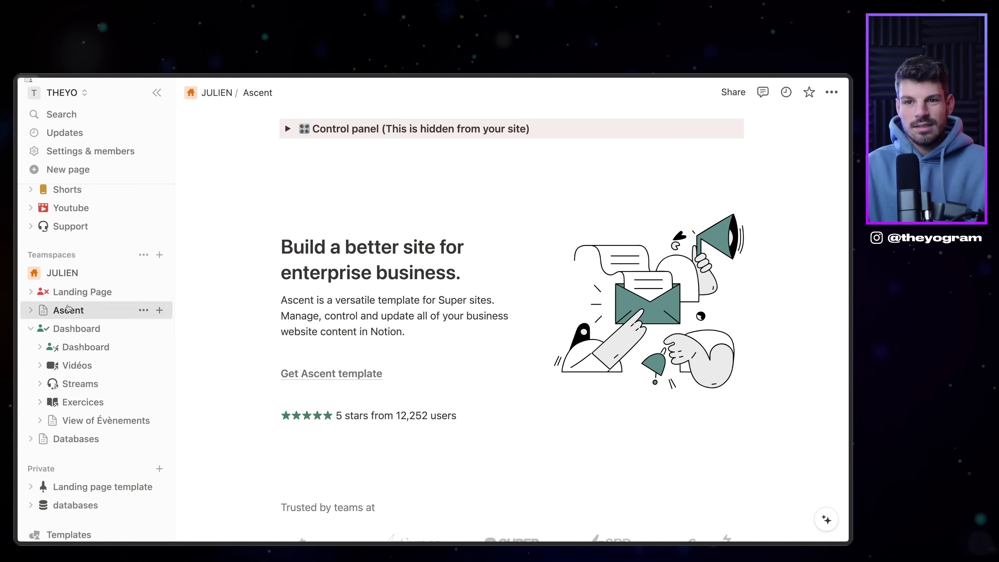
left_click(72, 297)
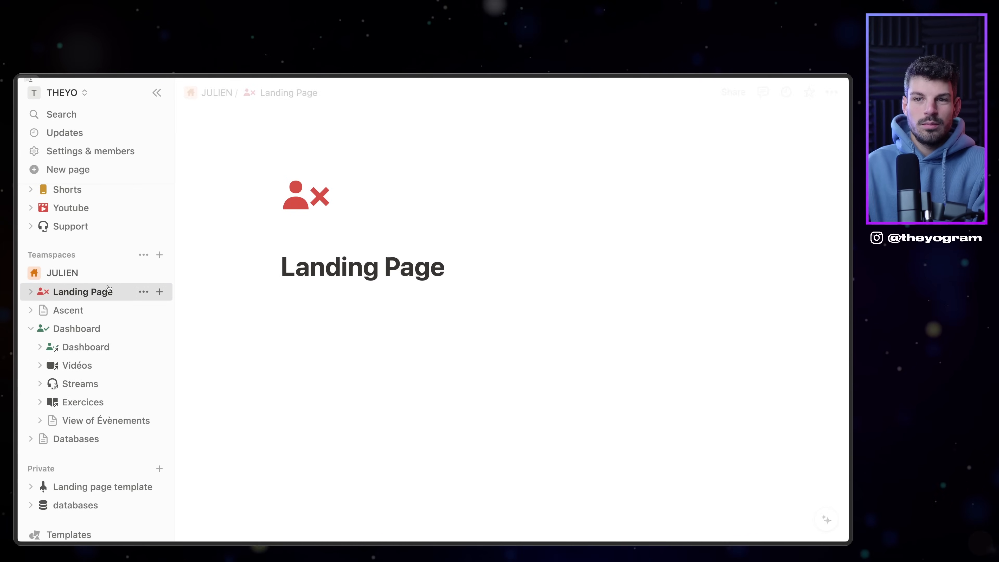
left_click(144, 292)
left_click(189, 304)
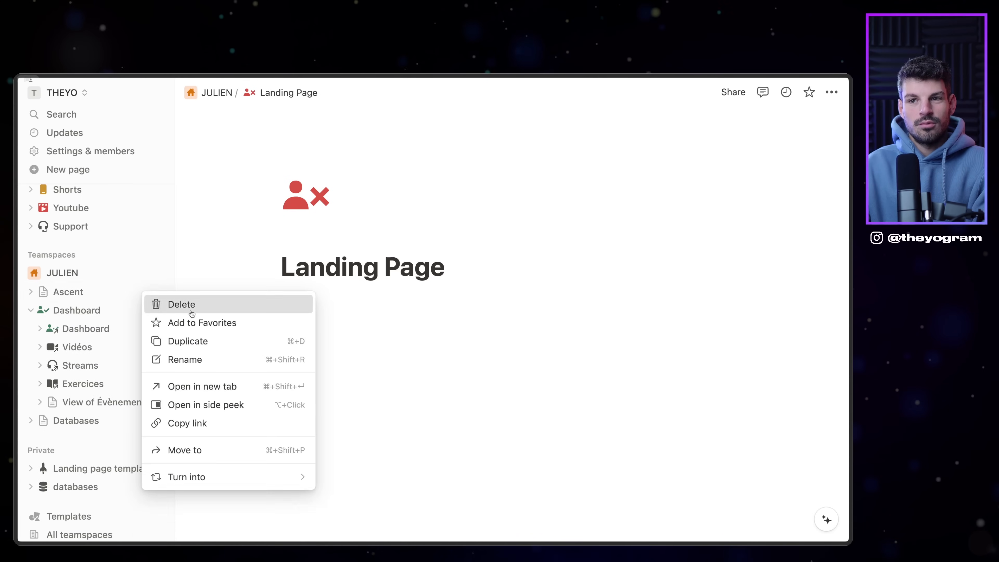
scroll(354, 236, "down", 10)
scroll(405, 292, "up", 7)
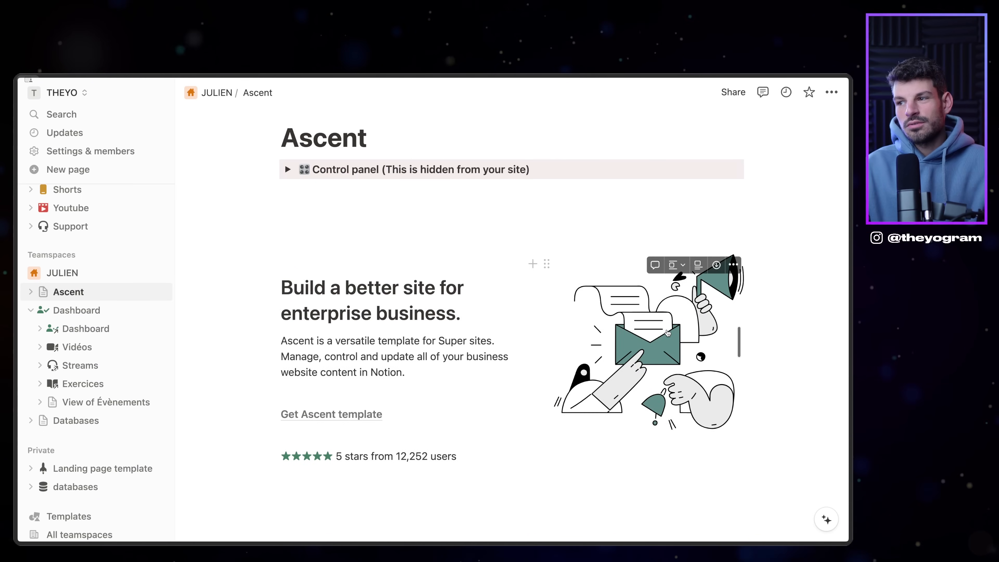
left_click(667, 333)
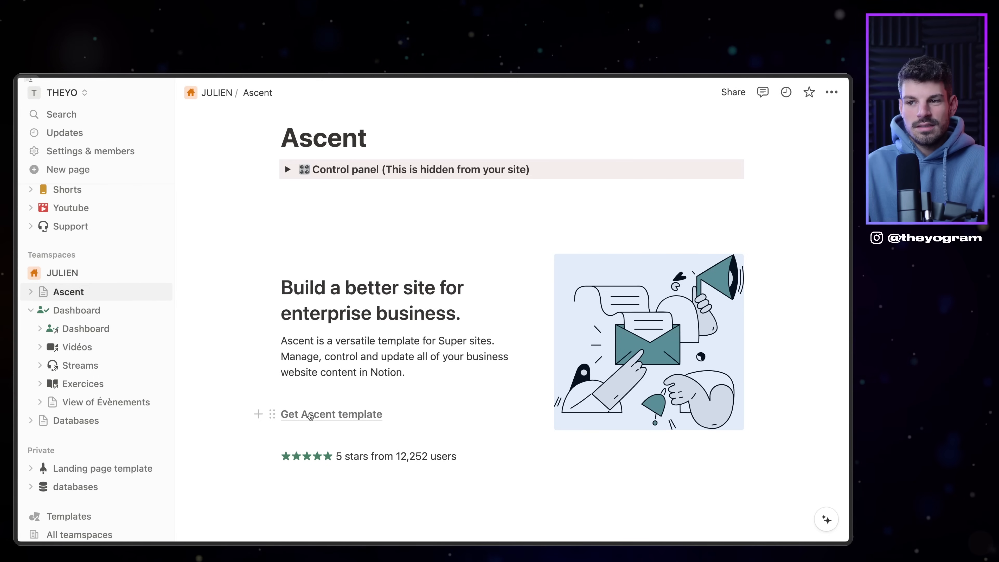
Step: Copy the newsletter heading and both paragraphs from the chess club's newsletter page
left_click(393, 435)
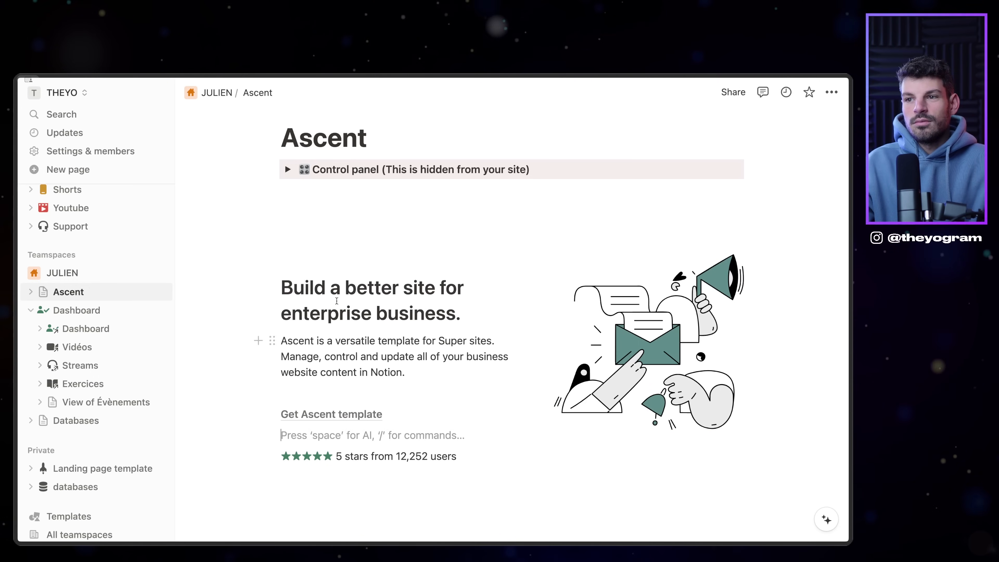
left_click(325, 284)
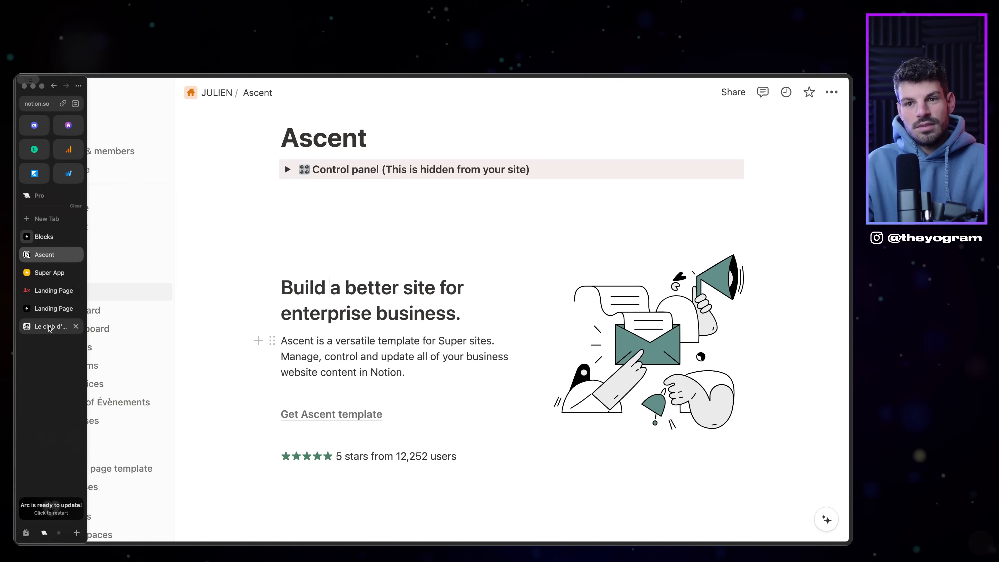
left_click(52, 327)
mouse_move(17, 224)
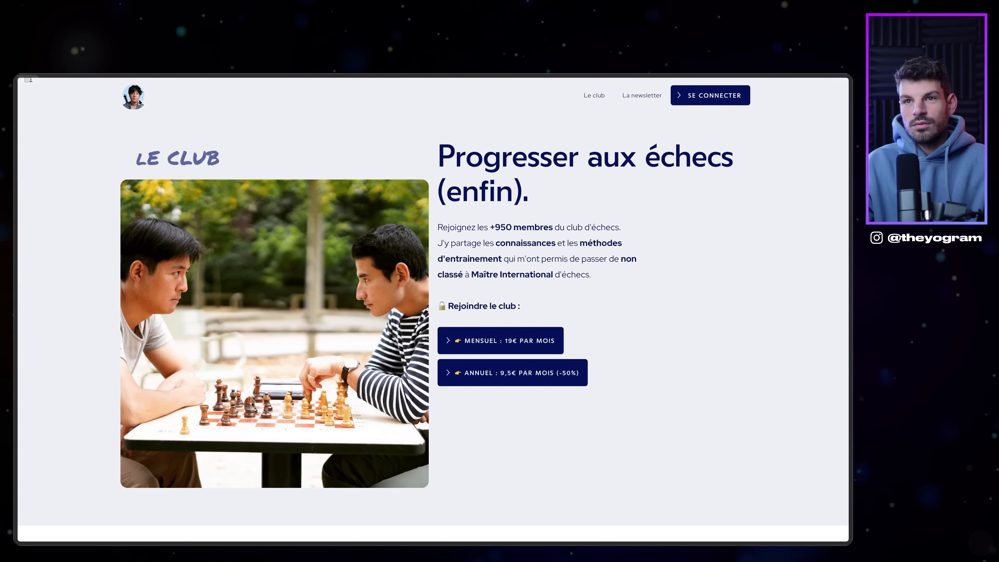
mouse_move(18, 115)
left_click(40, 103)
triple_click(494, 162)
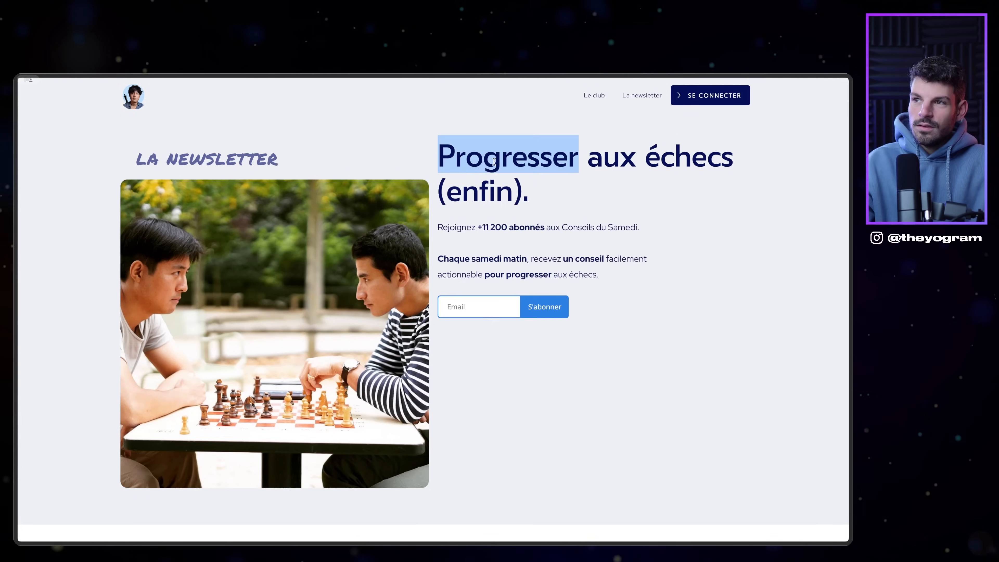
left_click_drag(598, 274, 446, 162)
key("super+c")
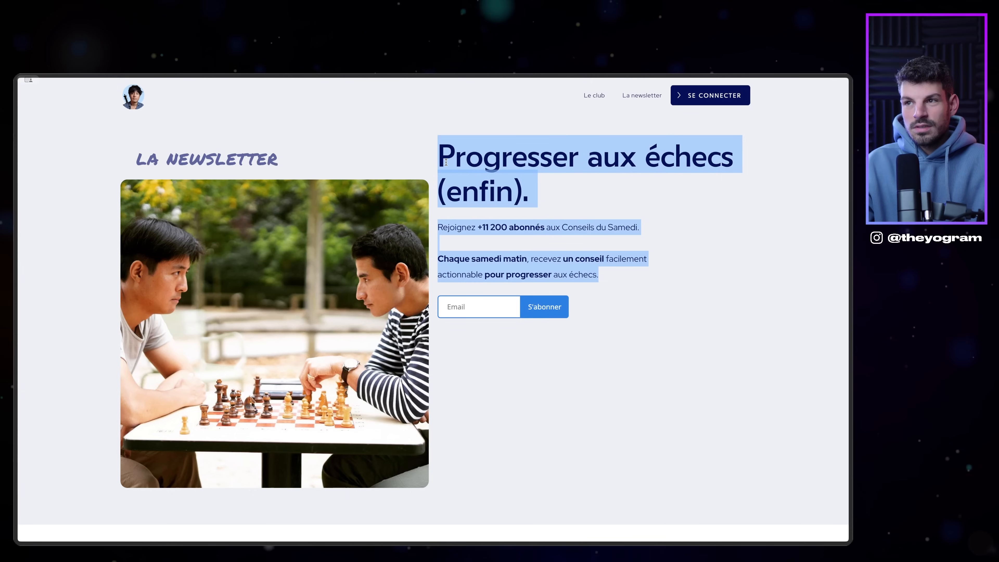
mouse_move(15, 349)
Step: Paste the chess newsletter text into the Ascent hero and delete the old heading and paragraph
left_click(45, 259)
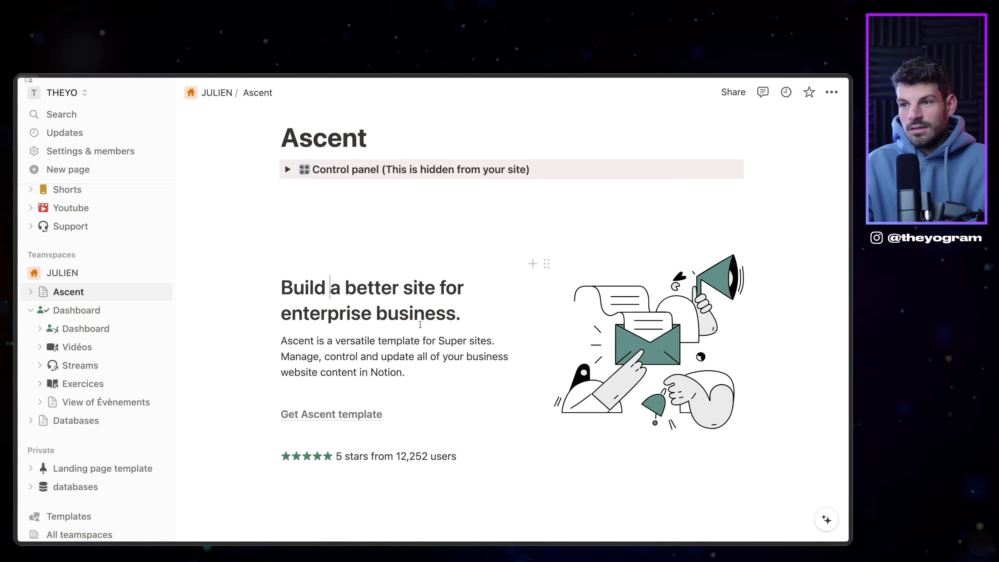
left_click_drag(281, 287, 410, 372)
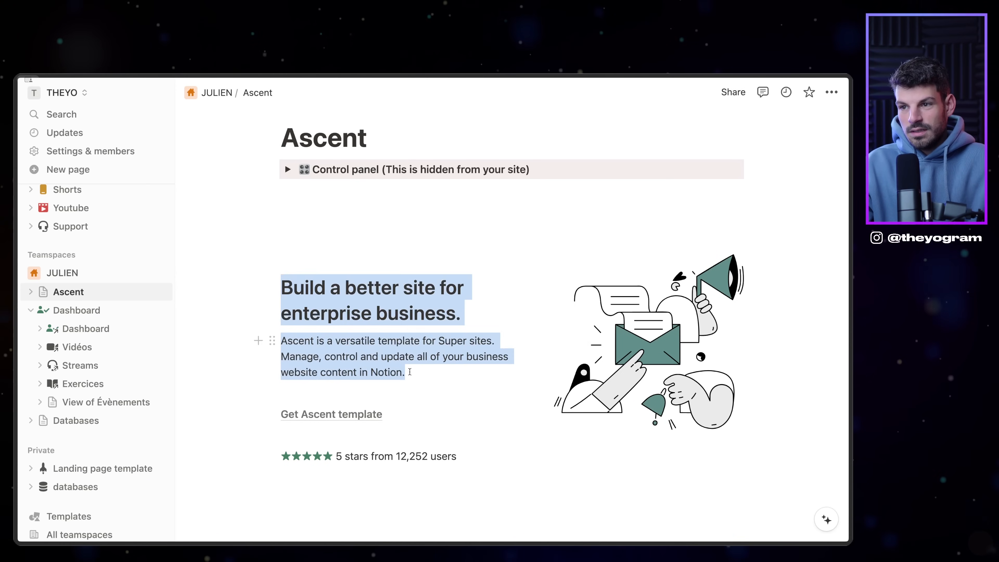
left_click(357, 395)
key("super+v")
left_click(356, 394)
left_click_drag(357, 391, 284, 302)
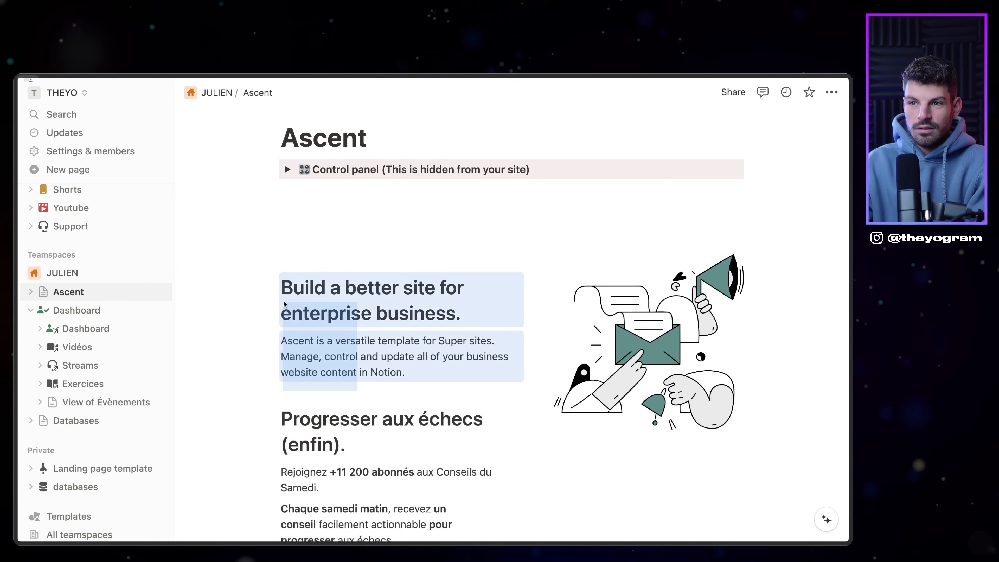
key("BackSpace")
Step: Remove the original subscriber-count sentence and the leftover empty block from the hero
left_click_drag(319, 356, 263, 342)
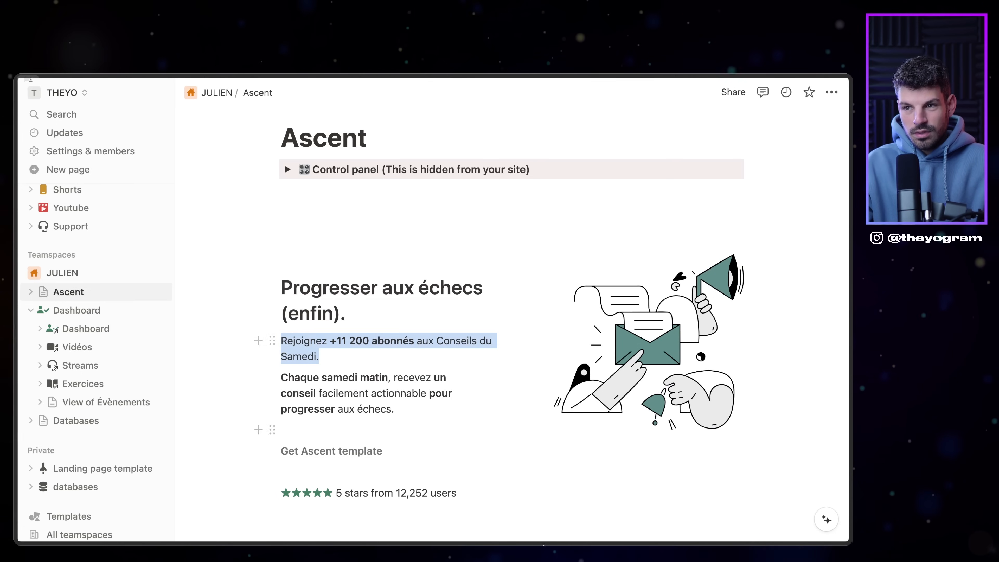
key("BackSpace")
key("BackSpace")
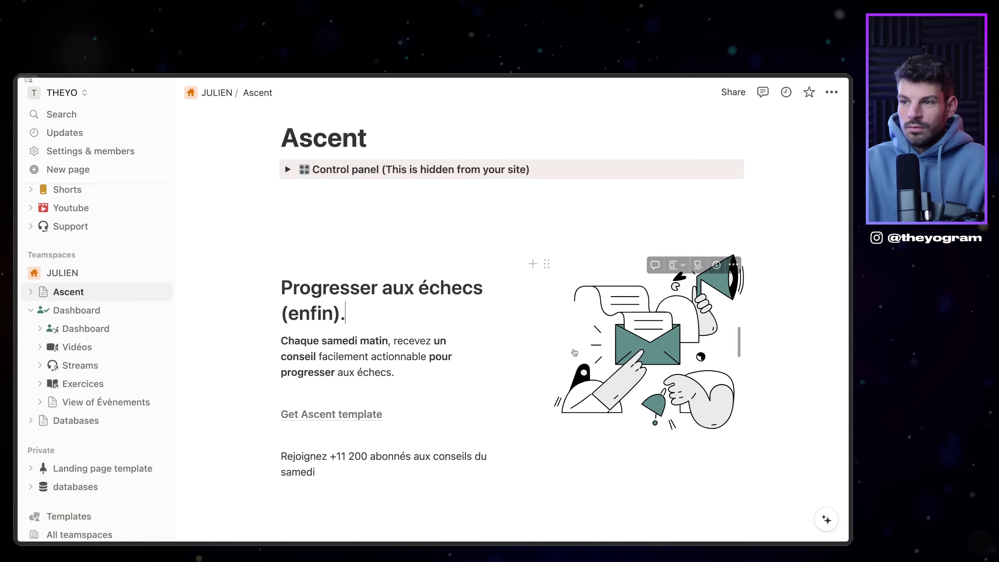
left_click(649, 328)
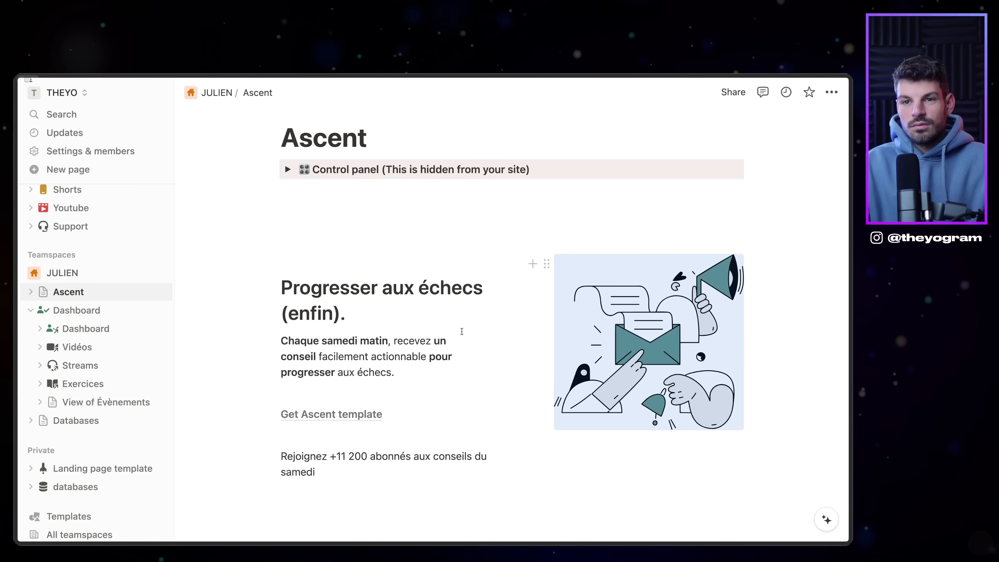
mouse_move(15, 312)
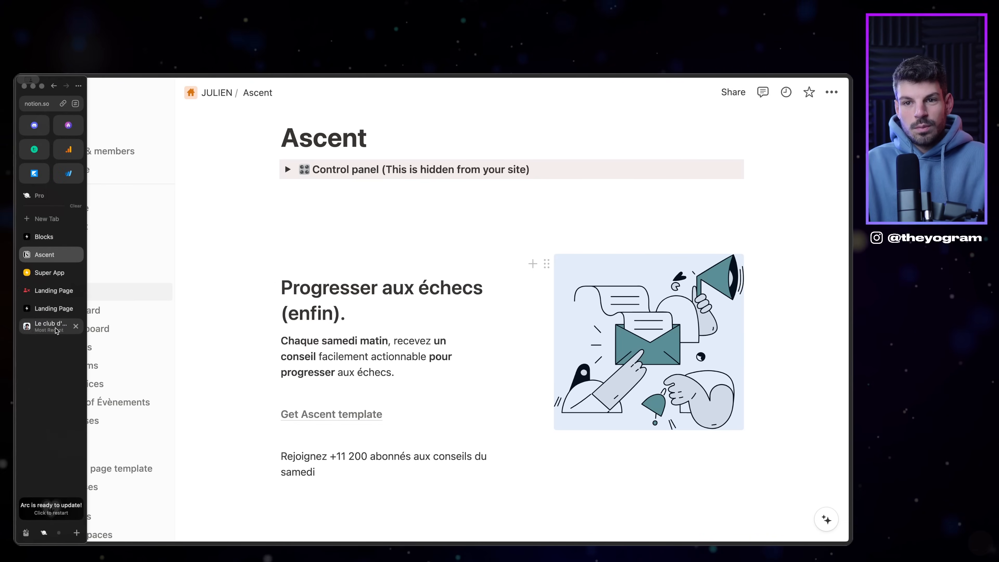
left_click(47, 327)
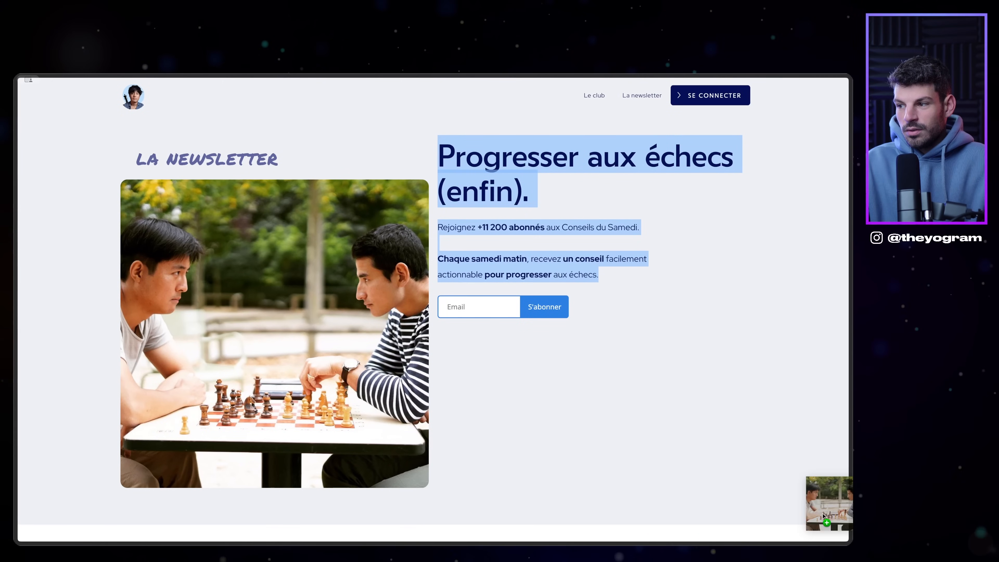
Step: Replace the Ascent hero illustration with an uploaded photo of two people playing chess
mouse_move(14, 307)
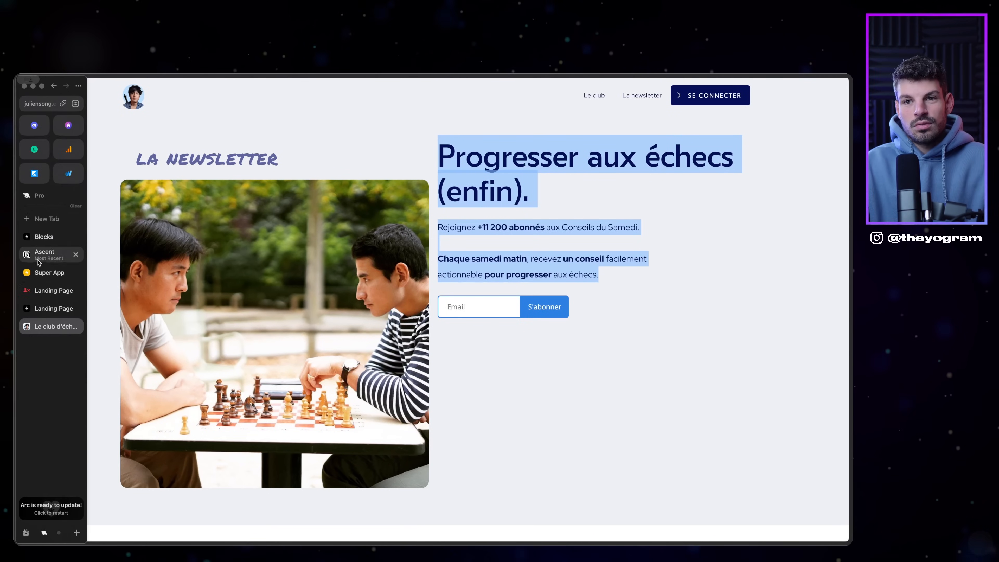
left_click(24, 255)
right_click(590, 370)
left_click(645, 392)
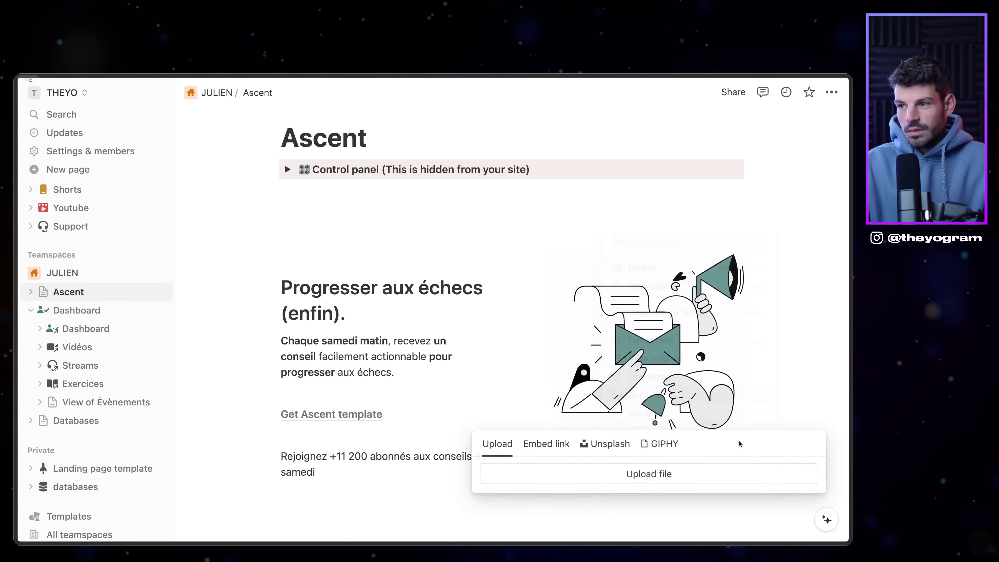
left_click(598, 474)
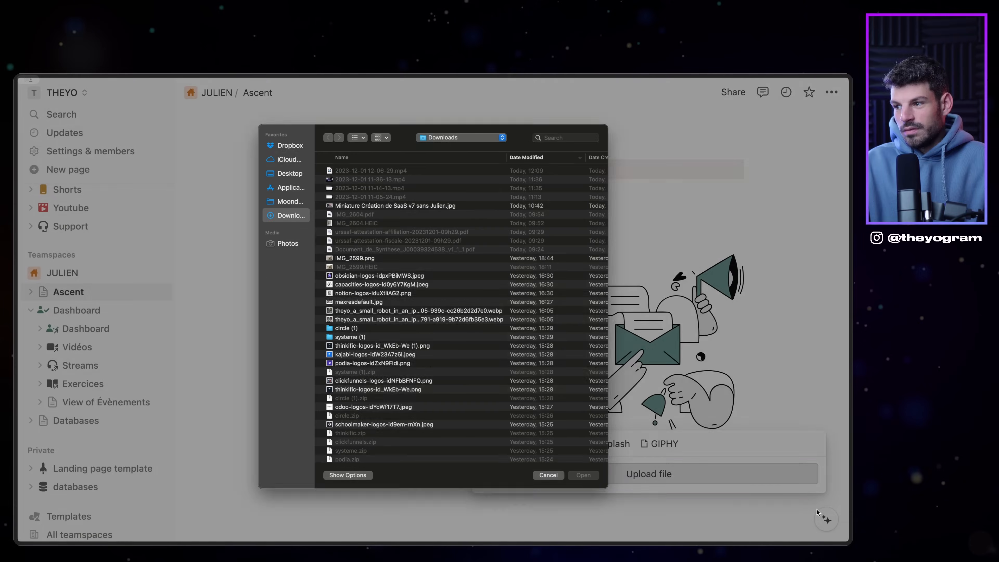
key("Return")
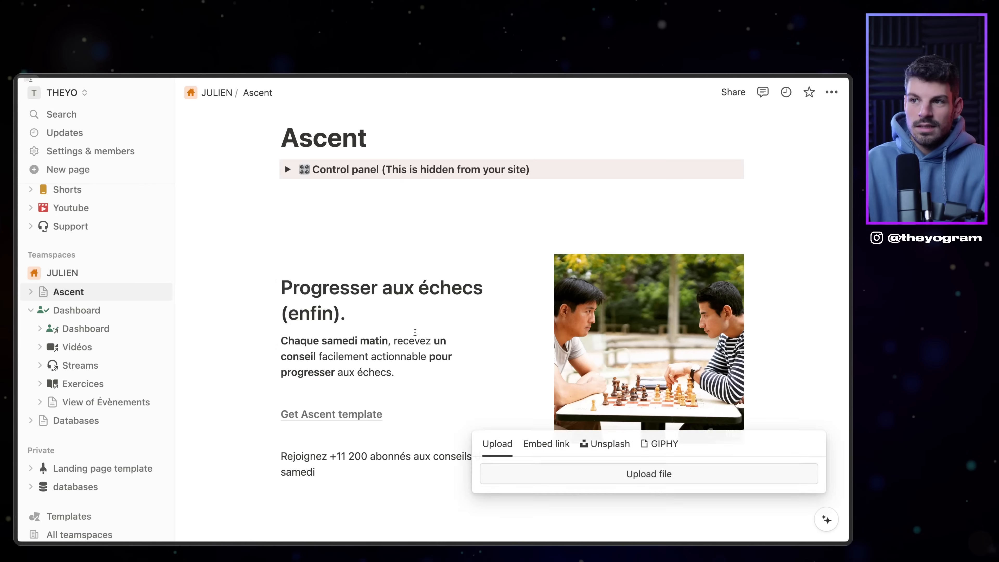
scroll(374, 291, "down", 4)
left_click(327, 284)
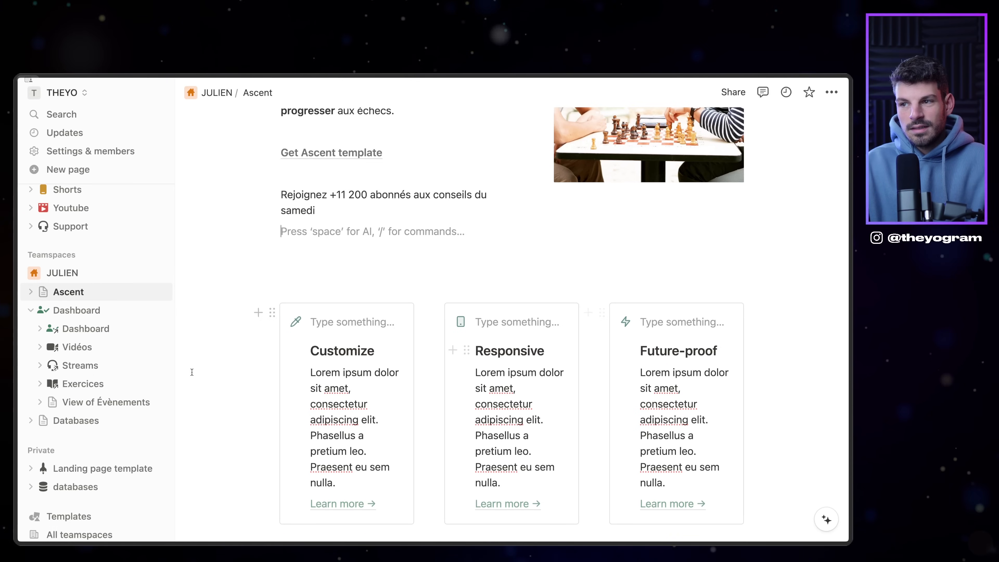
Step: Delete the 'Join the team' hiring heading, text and Careers list
scroll(356, 354, "down", 15)
scroll(590, 373, "down", 5)
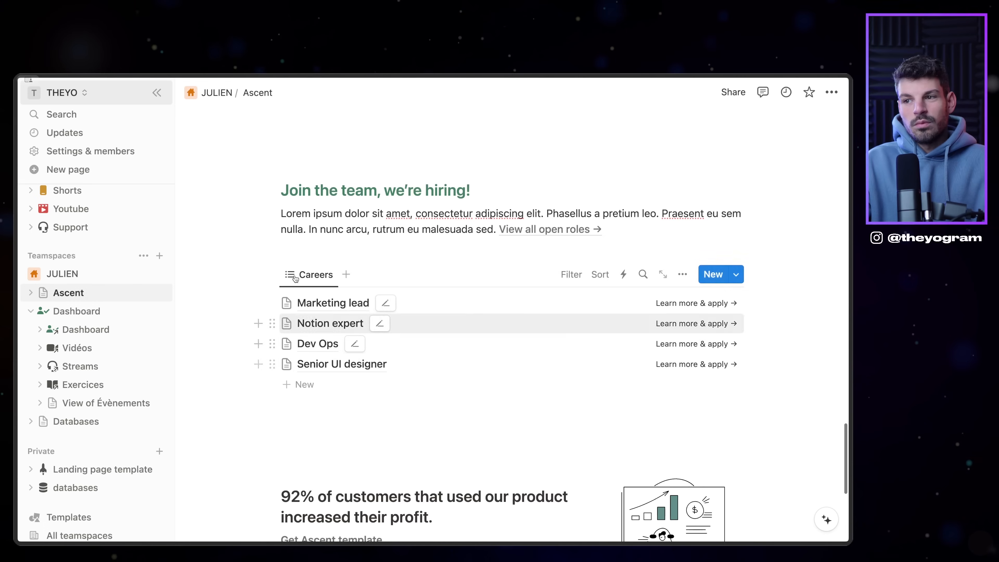
left_click_drag(814, 430, 397, 183)
key("BackSpace")
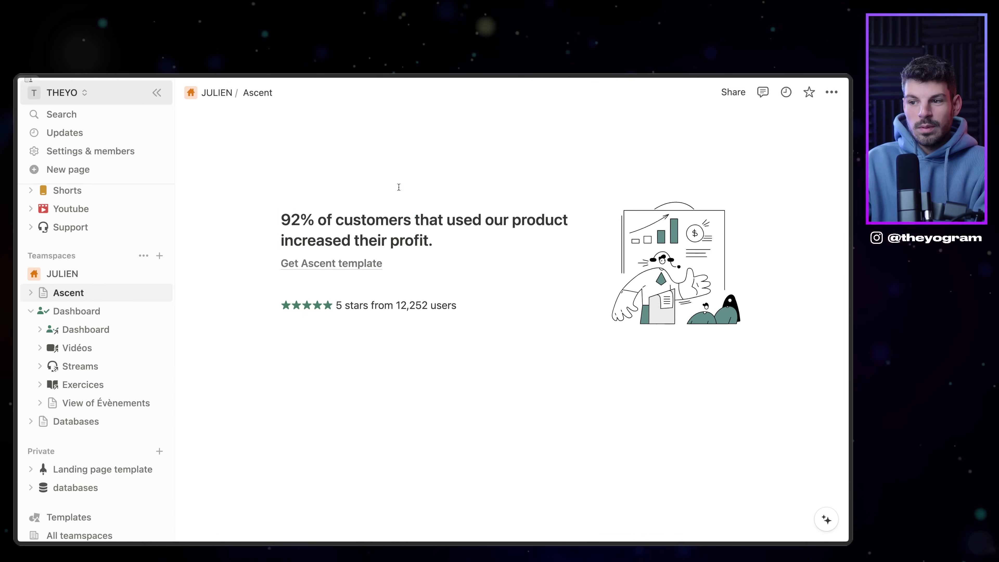
Step: Delete the '92% of customers' call-to-action block so the testimonials end the page
scroll(406, 206, "up", 3)
left_click_drag(755, 480, 320, 274)
key("BackSpace")
scroll(338, 314, "up", 5)
scroll(337, 314, "up", 10)
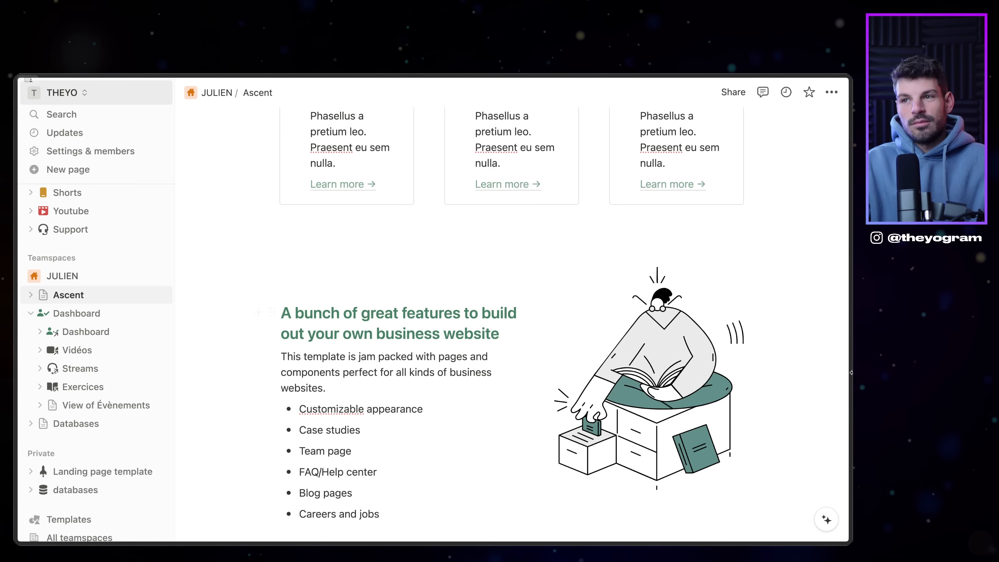
mouse_move(14, 415)
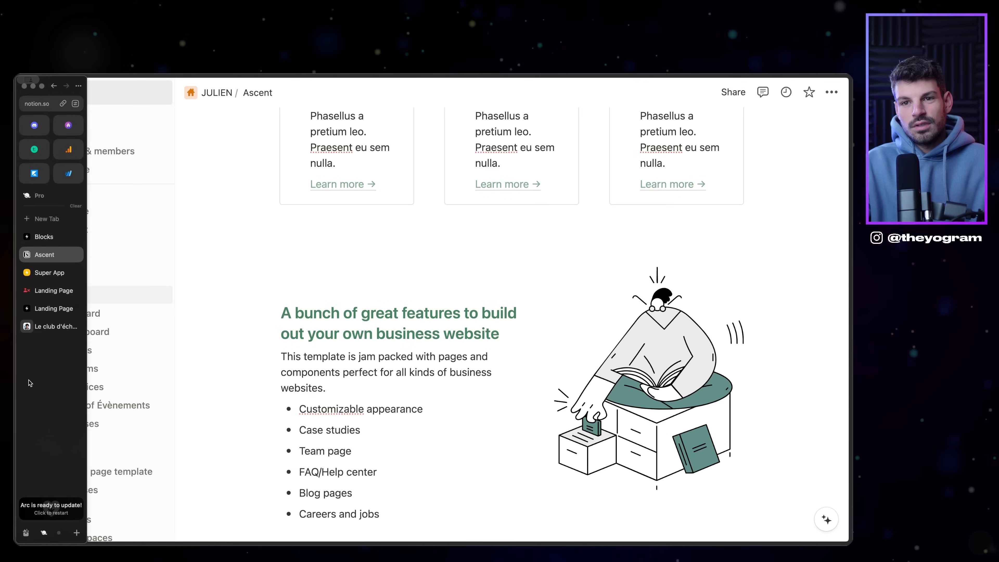
Step: Start a new Super site named JS from the sites dashboard
left_click(46, 272)
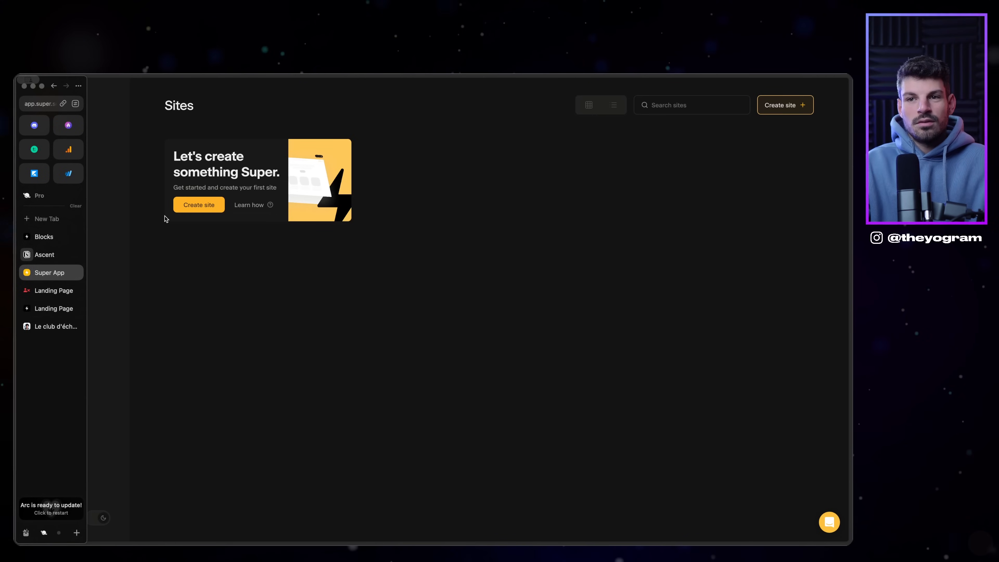
left_click(212, 205)
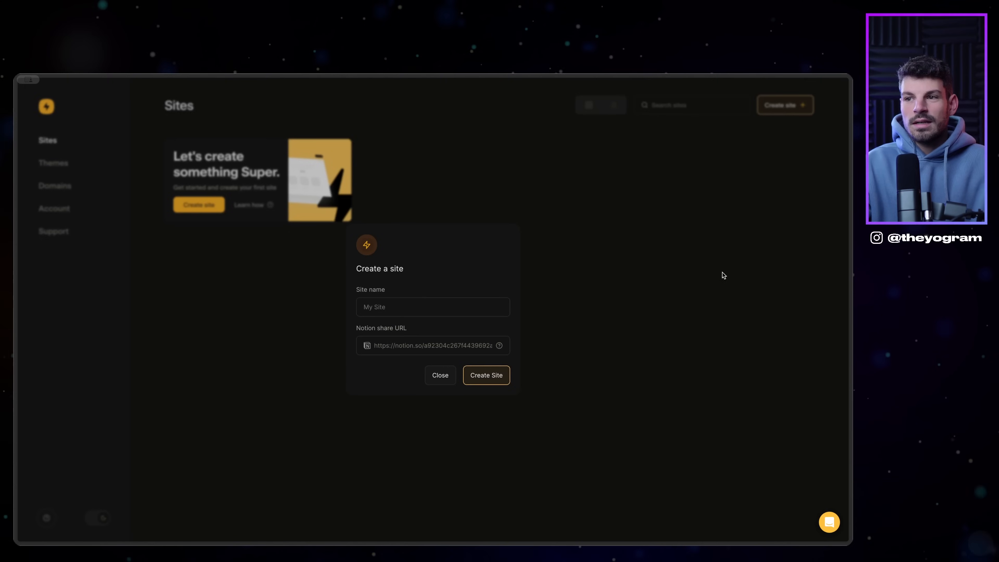
left_click(422, 309)
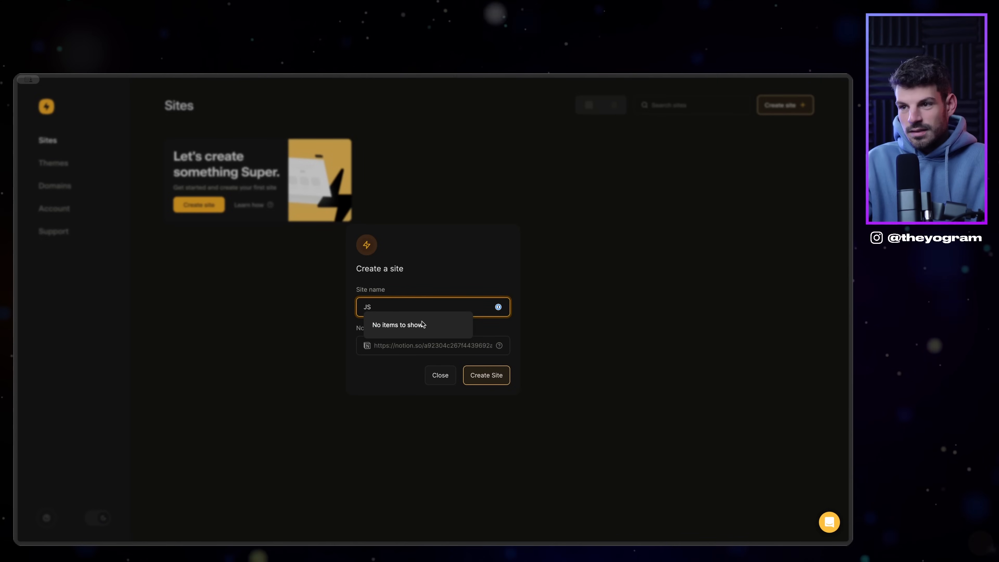
mouse_move(18, 324)
left_click(44, 254)
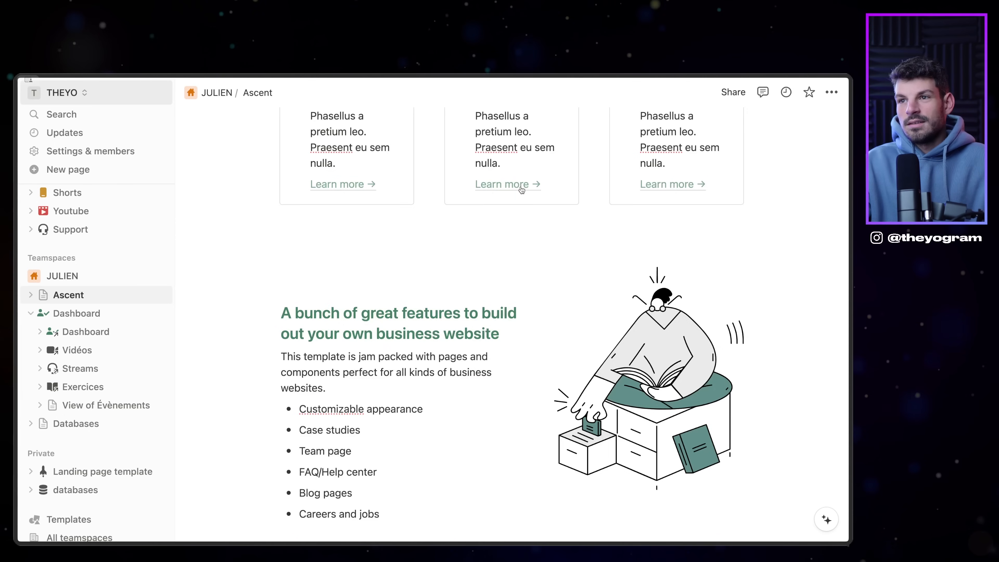
Step: Publish the Ascent Notion page to the web and copy its public web link
left_click(735, 94)
left_click(578, 122)
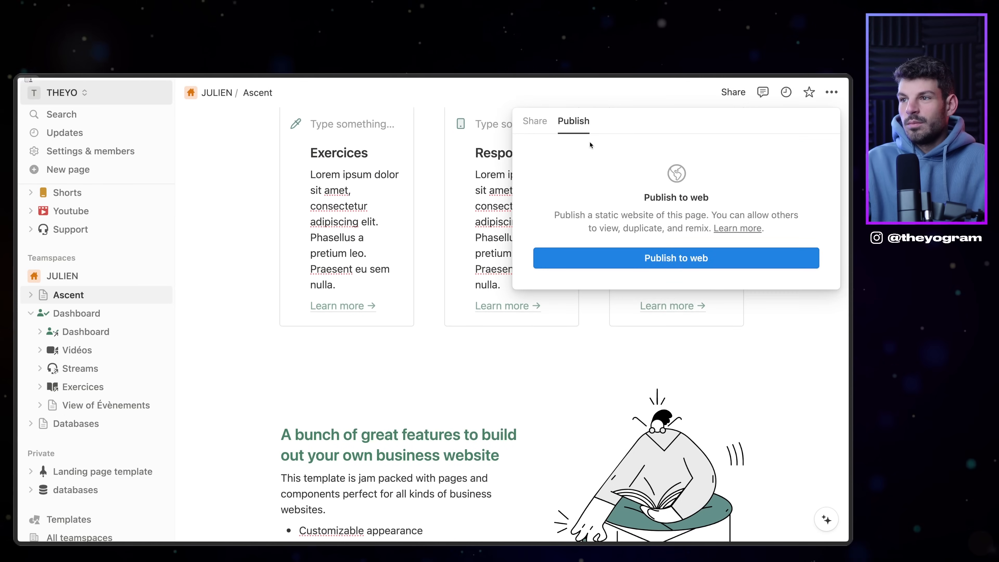
left_click(672, 264)
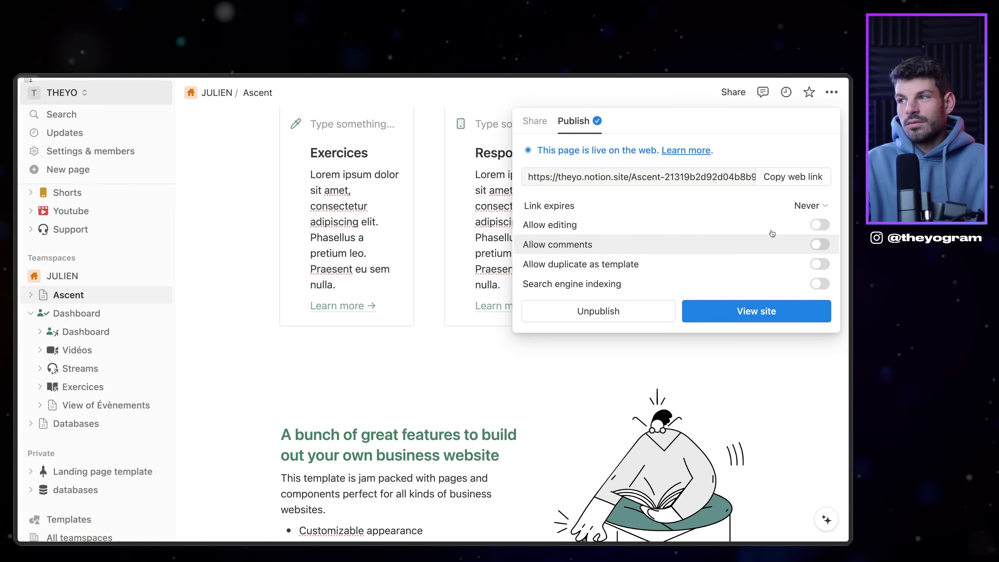
left_click(793, 180)
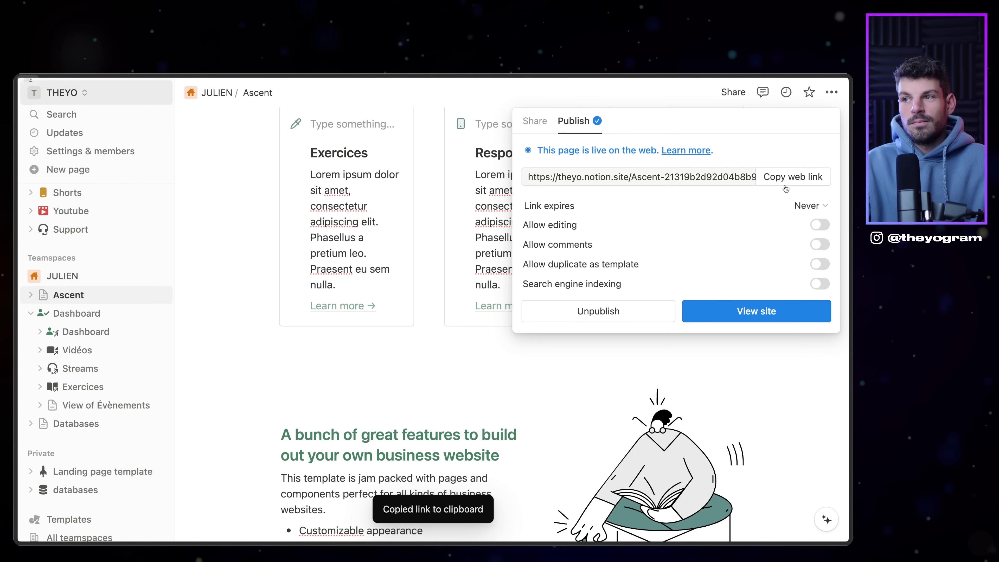
mouse_move(18, 283)
left_click(49, 290)
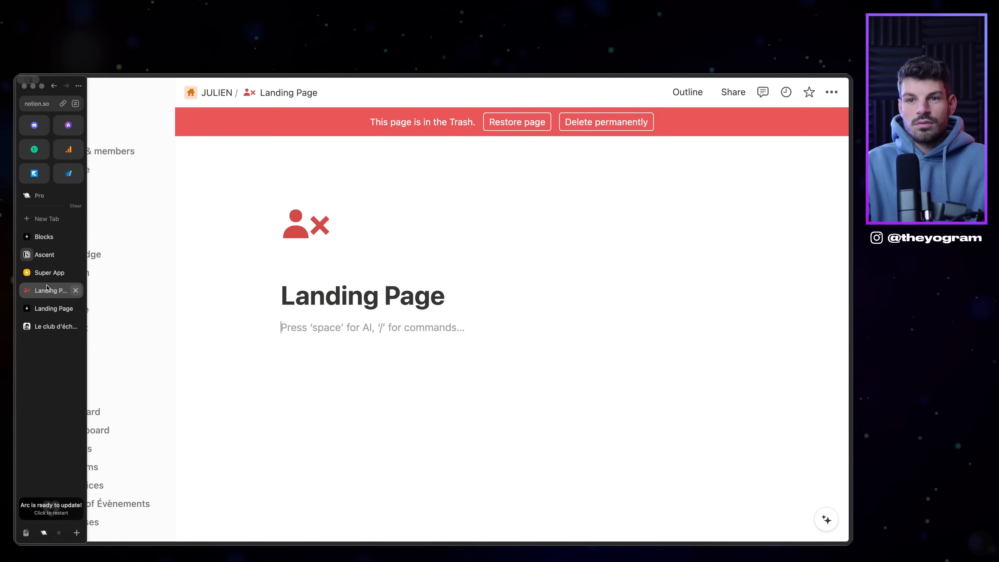
Step: Paste the Ascent web link as the Notion share URL and create the JS site
left_click(46, 273)
left_click(360, 352)
key("ctrl+v")
left_click(487, 375)
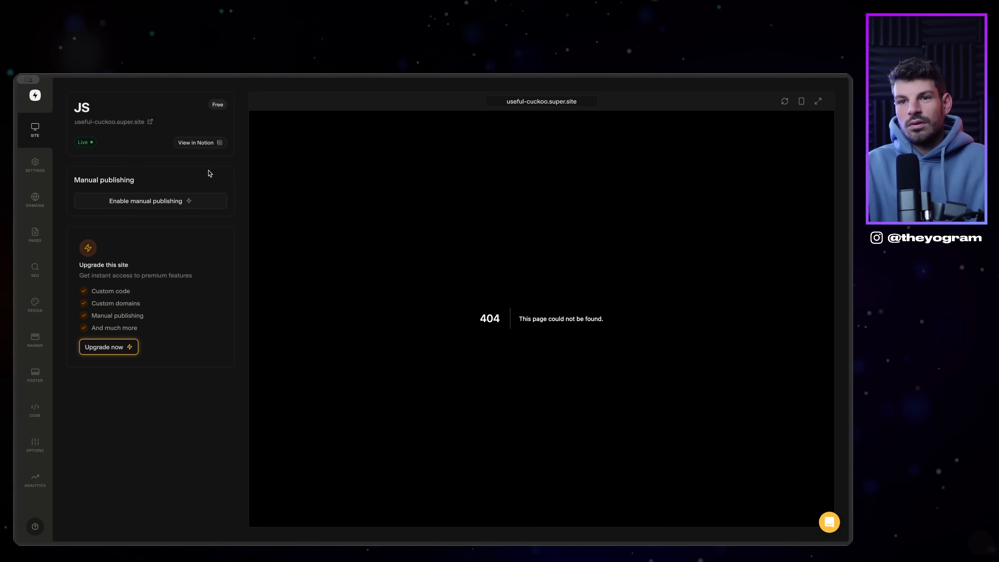
Step: Review the new site rendering Ascent at useful-cuckoo.super.site and open its settings
mouse_move(16, 252)
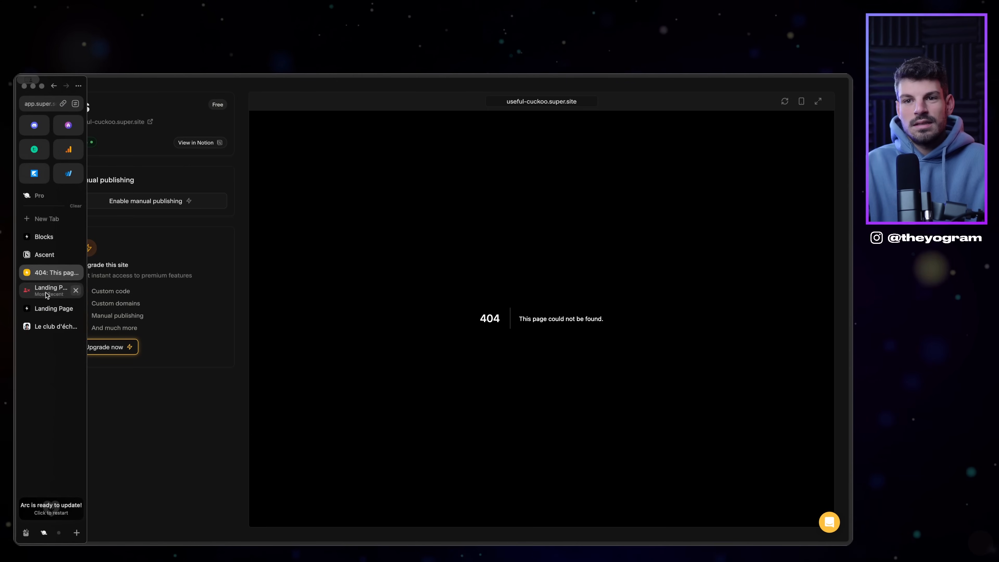
left_click(53, 309)
left_click(44, 254)
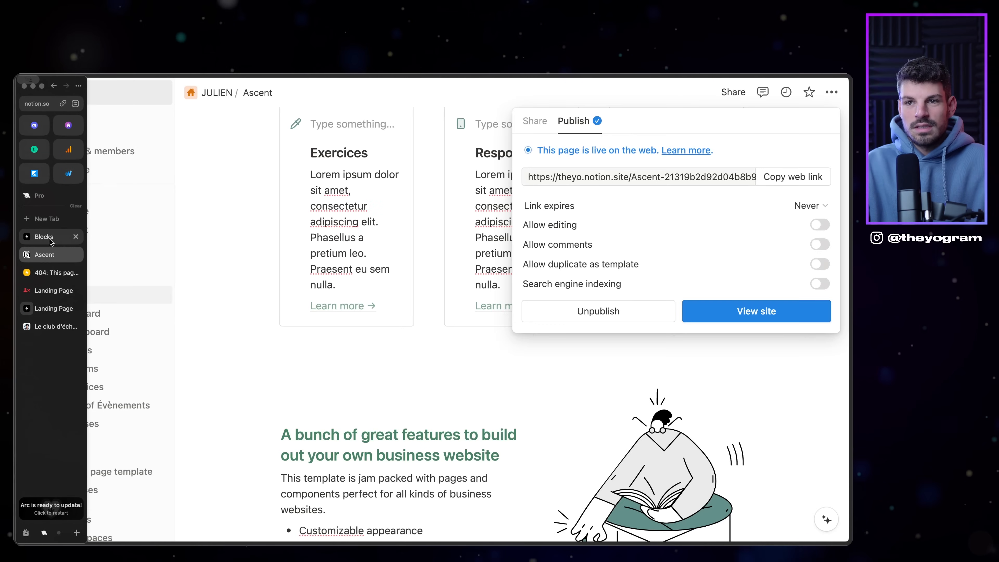
left_click(407, 370)
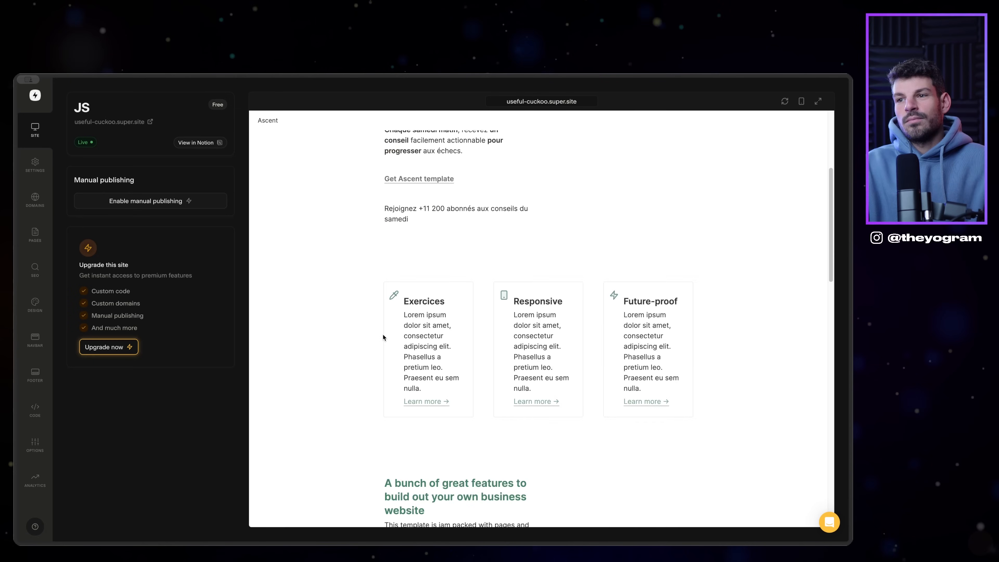
scroll(384, 336, "up", 5)
scroll(430, 343, "down", 12)
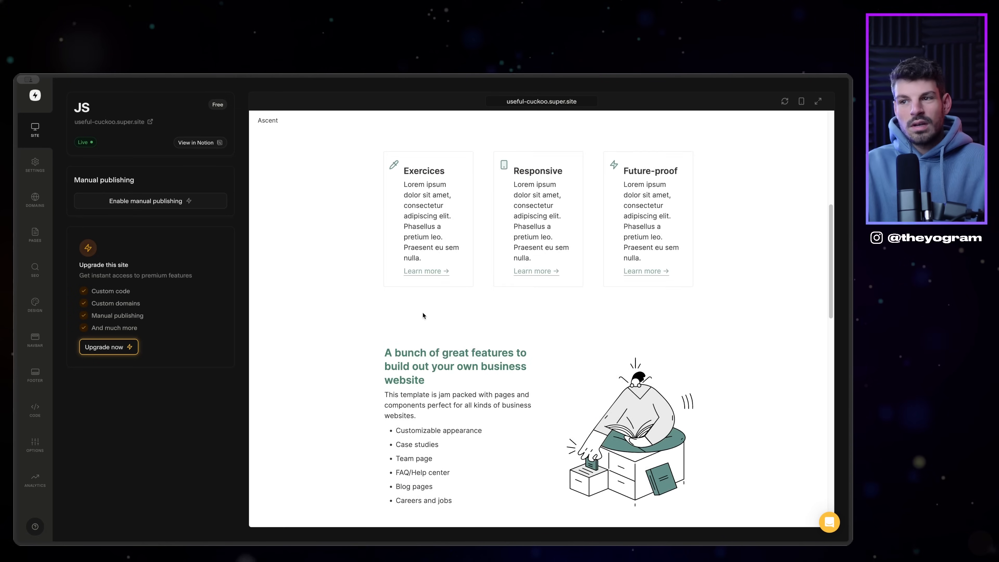
scroll(511, 295, "down", 10)
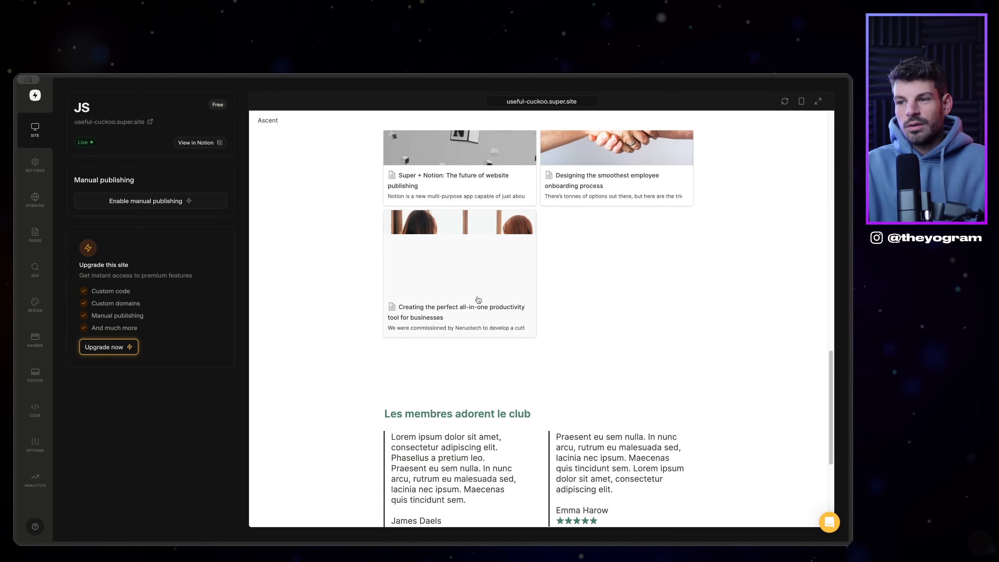
scroll(483, 323, "up", 5)
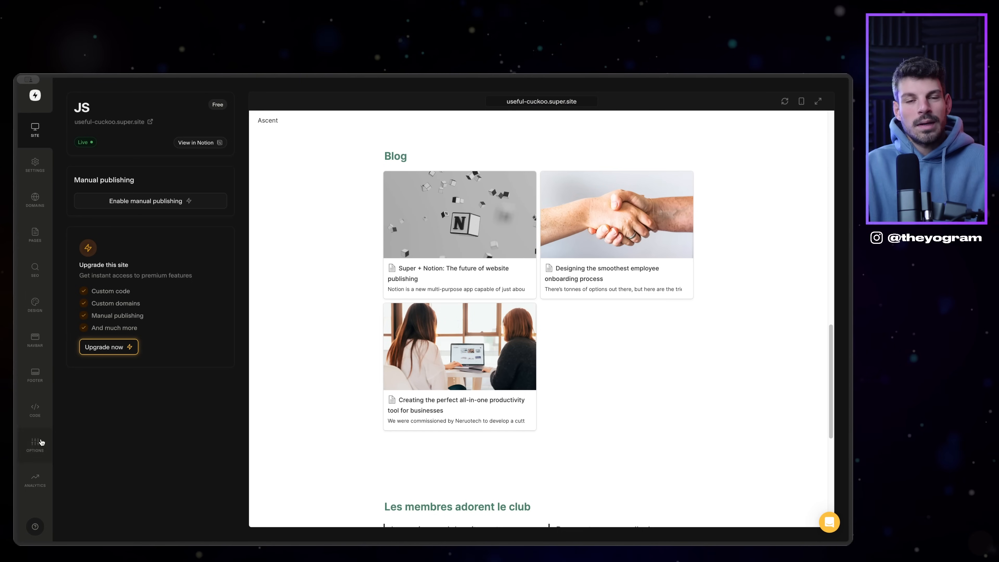
scroll(364, 281, "up", 10)
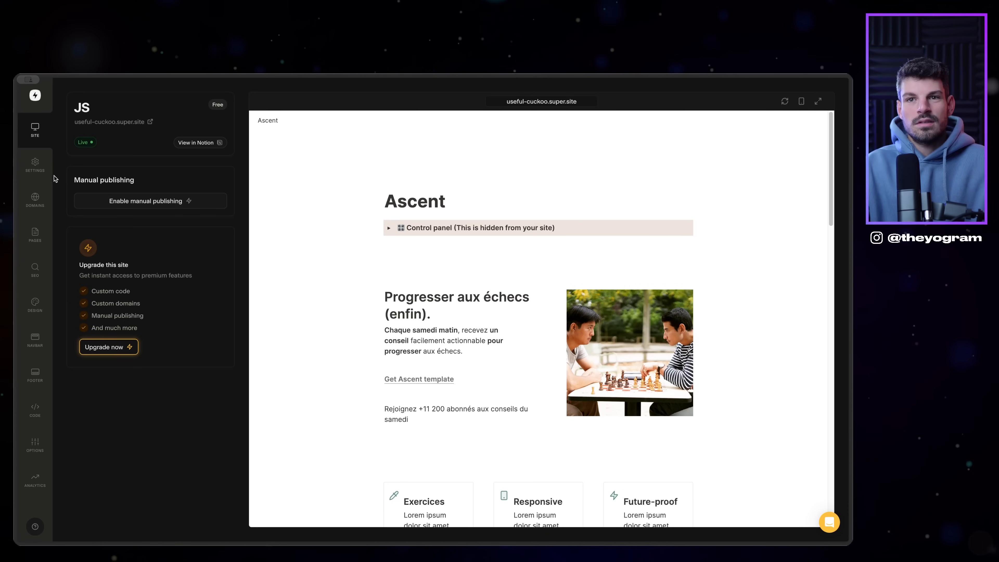
left_click(35, 164)
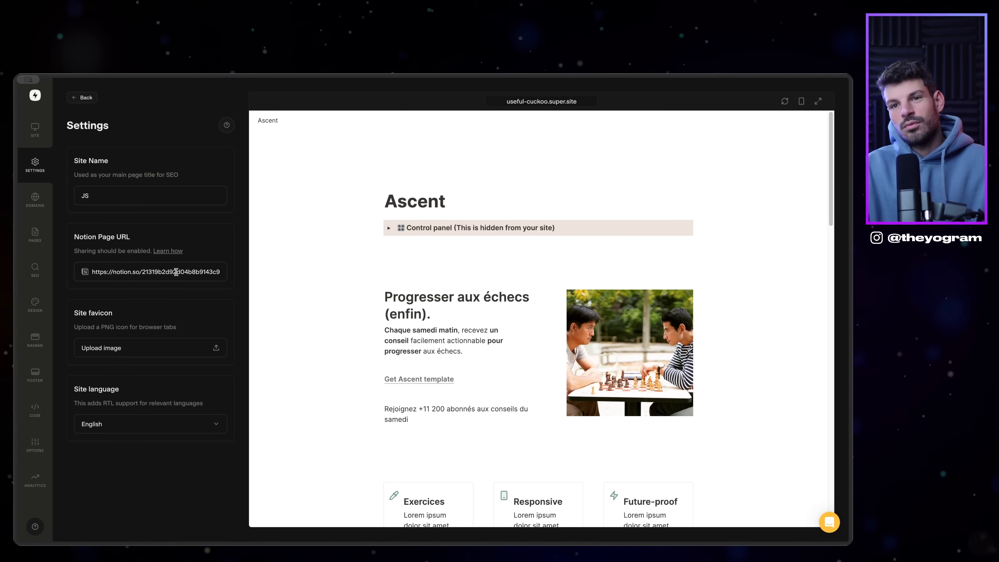
left_click(36, 200)
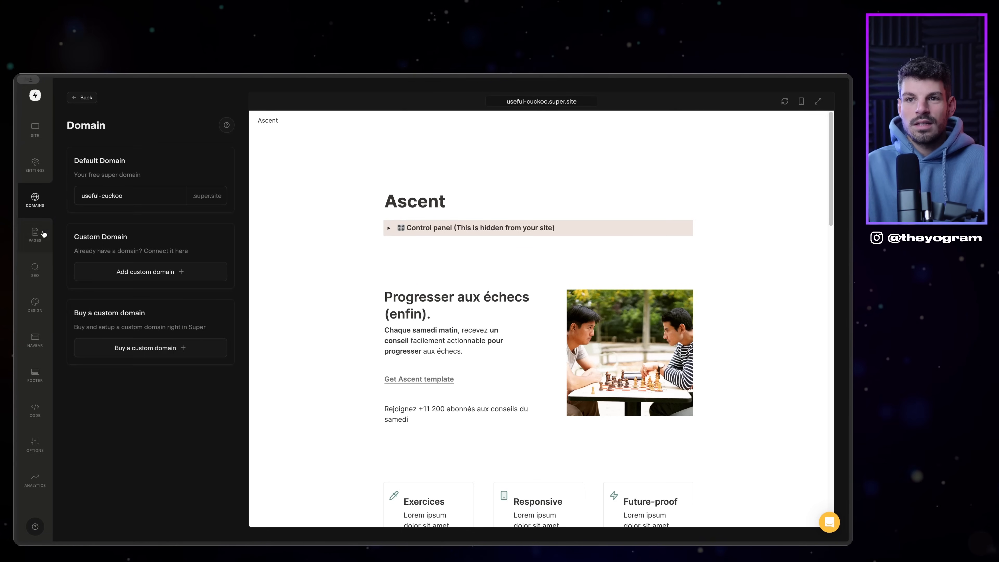
triple_click(112, 196)
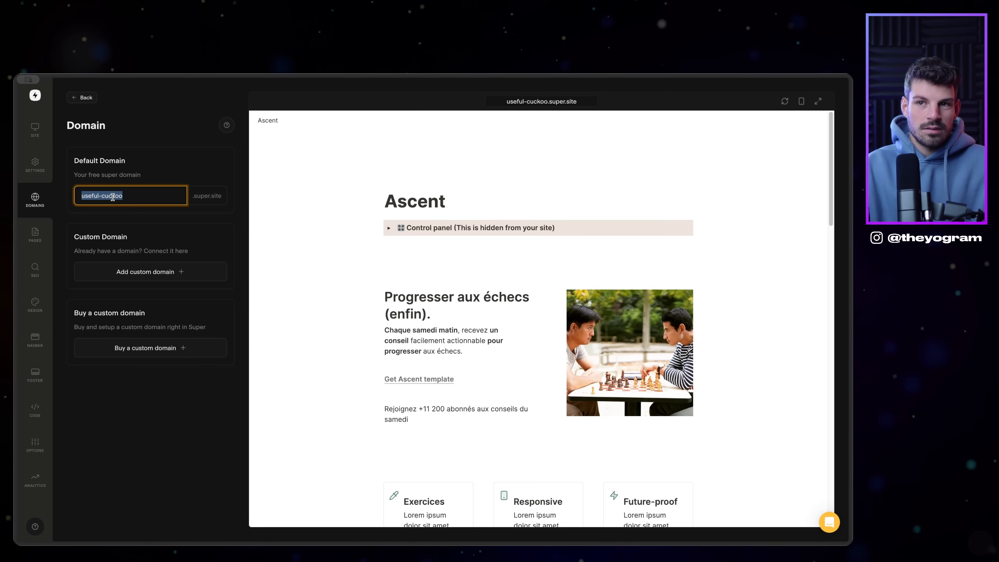
left_click(100, 100)
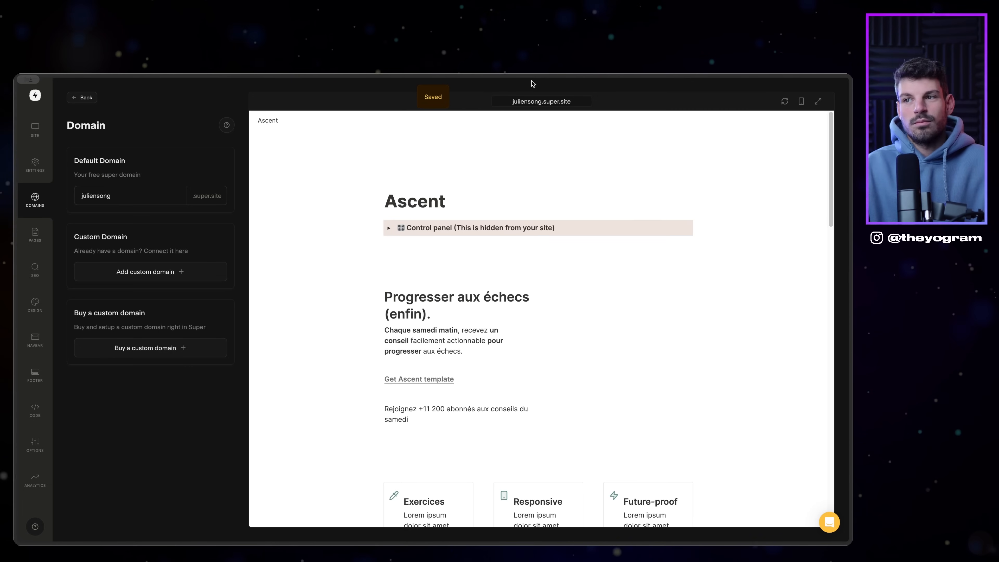
scroll(441, 196, "down", 15)
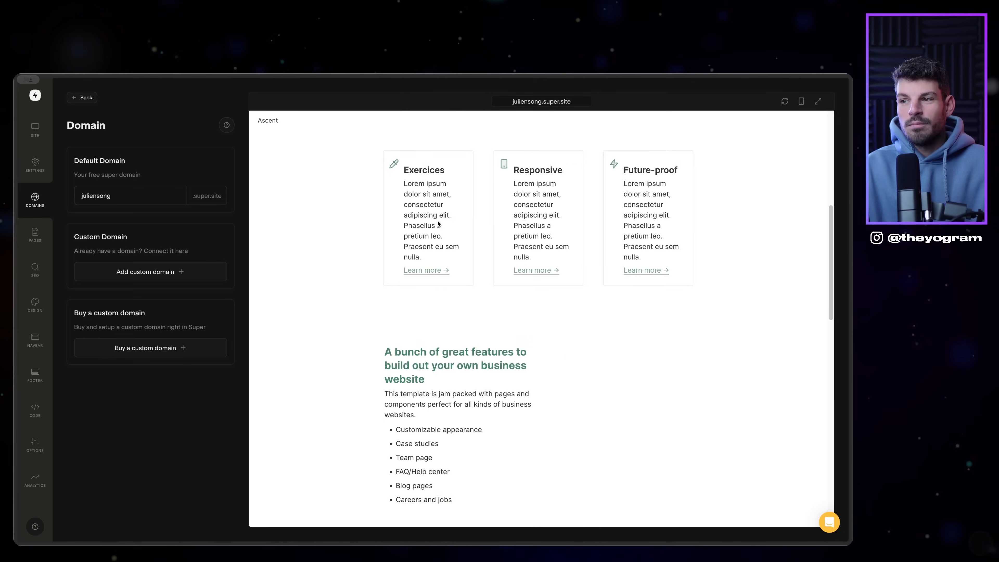
scroll(428, 227, "down", 3)
scroll(412, 260, "up", 20)
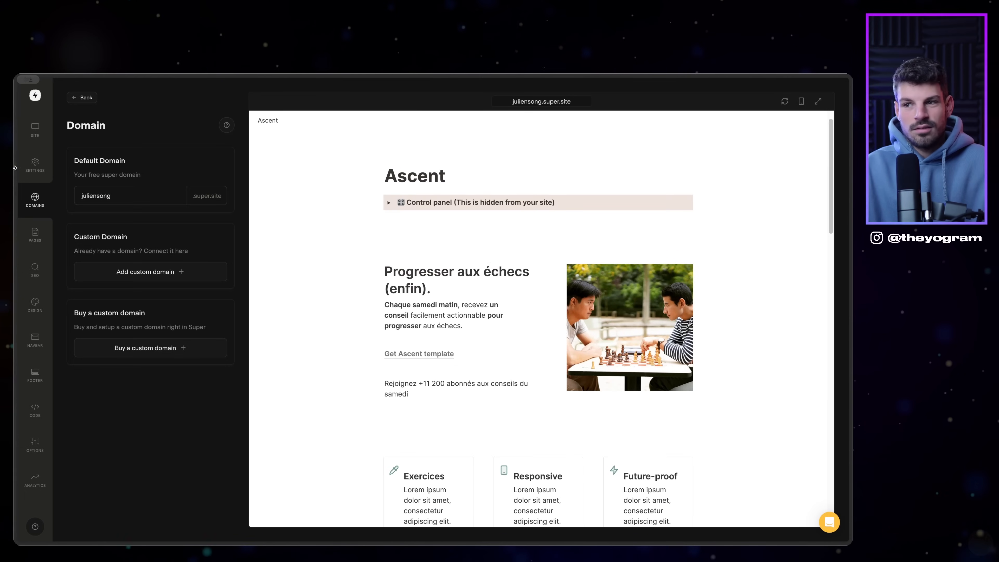
left_click(35, 234)
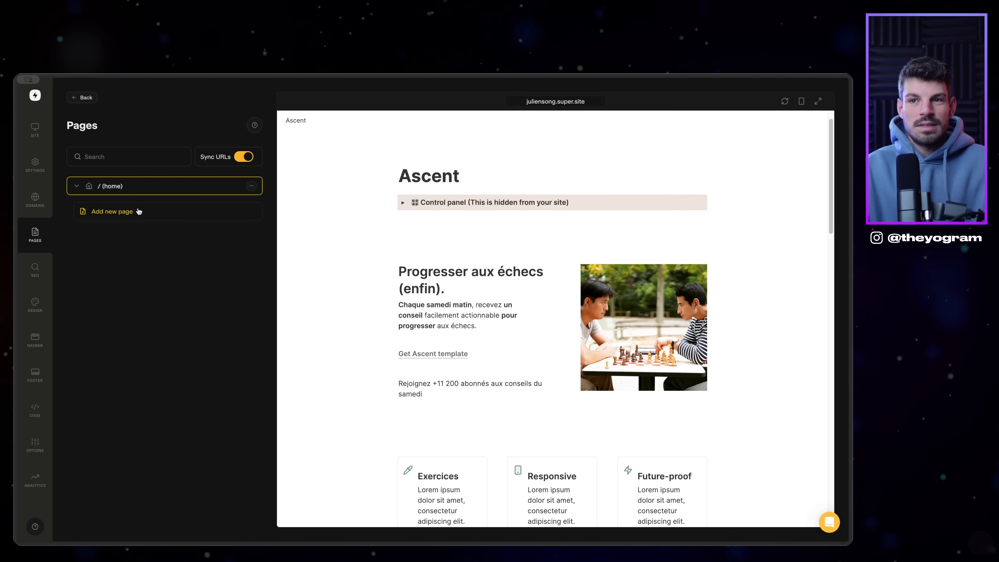
Step: Start a new page with path 'club', cancel it, and go to the site's SEO settings
left_click(103, 214)
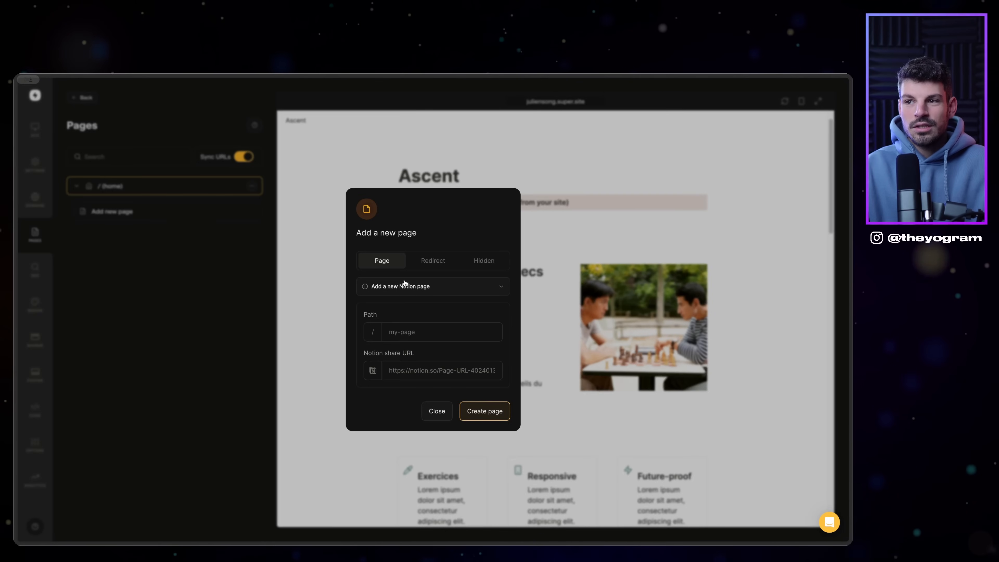
left_click(444, 285)
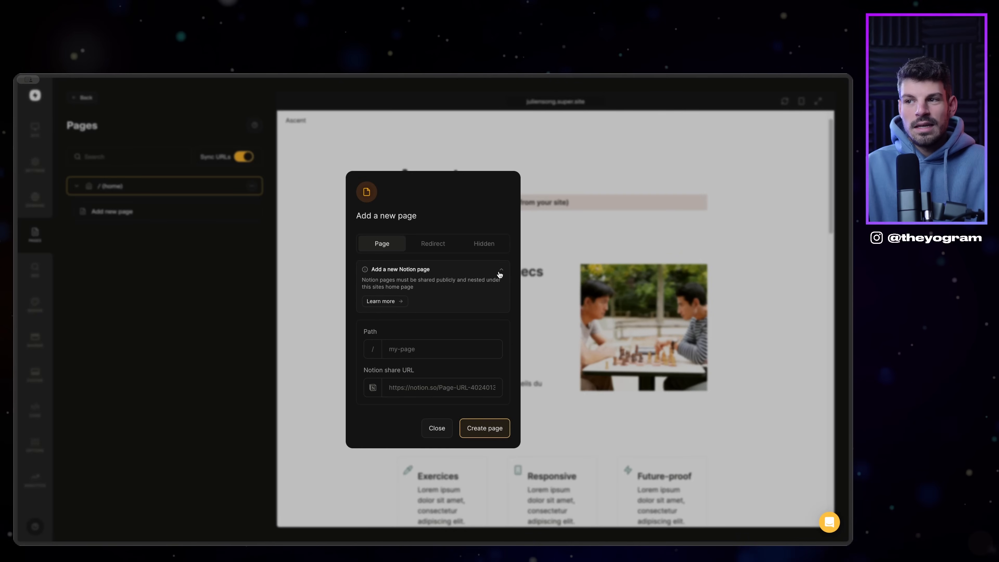
left_click(499, 273)
left_click(402, 336)
type("club")
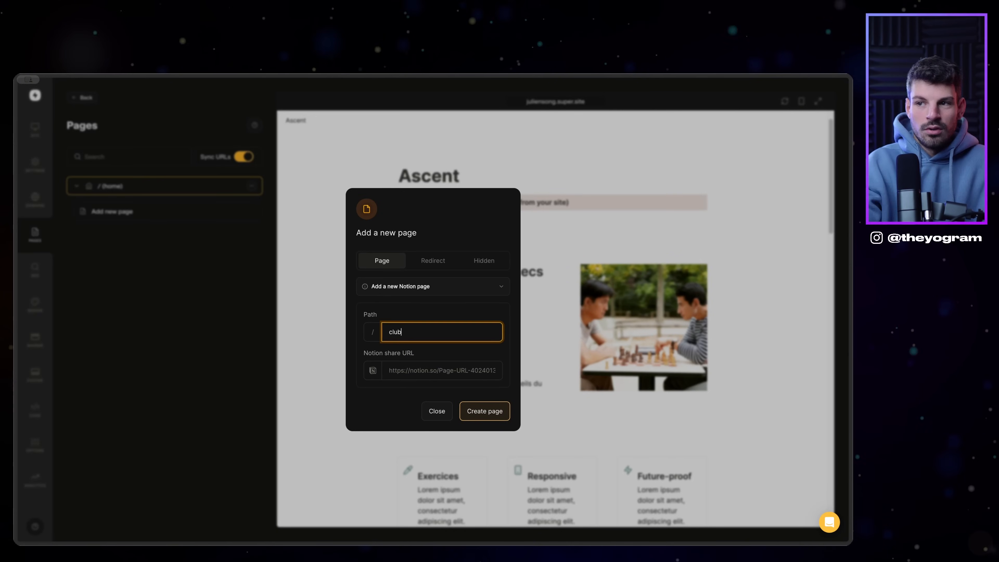
left_click(403, 369)
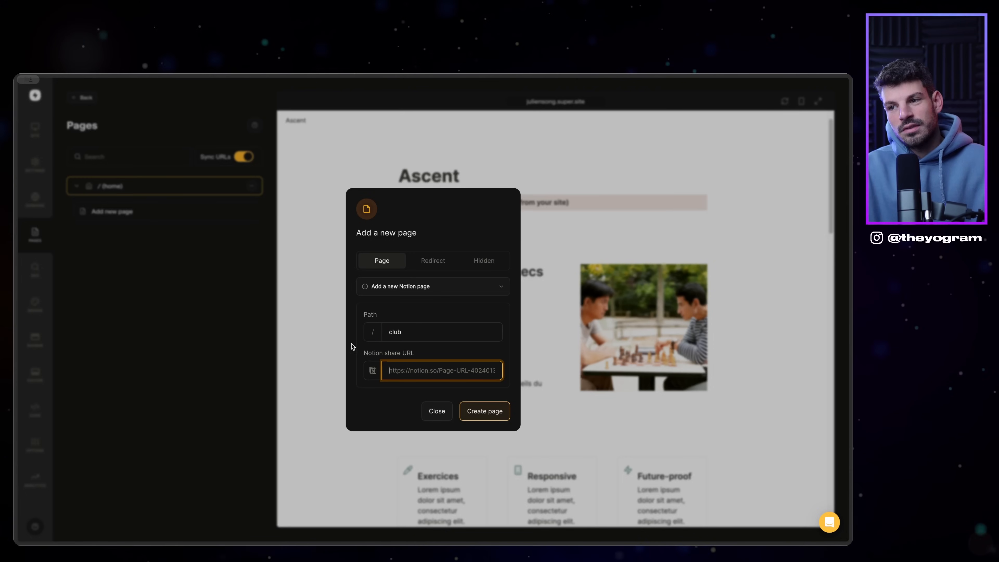
left_click(436, 410)
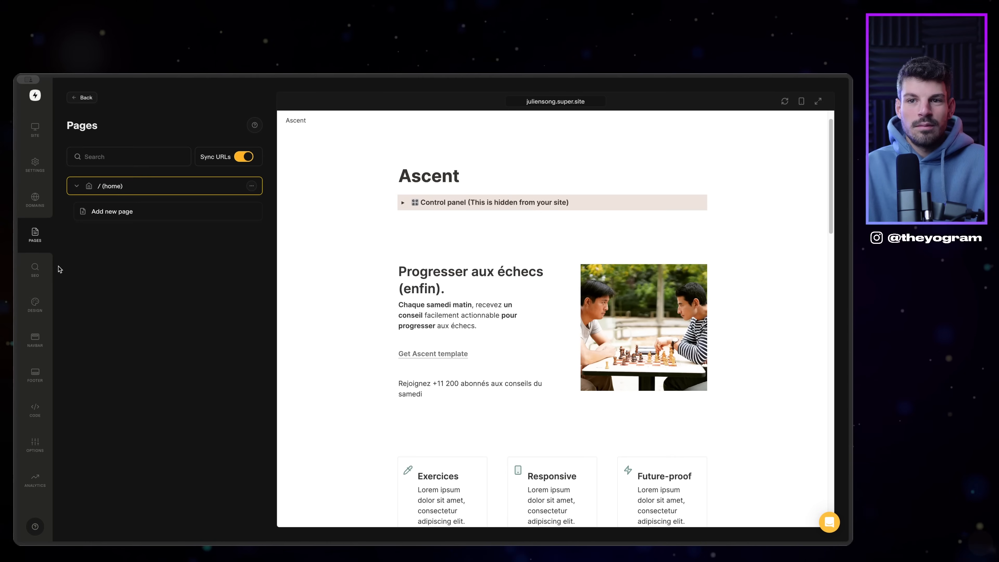
left_click(41, 270)
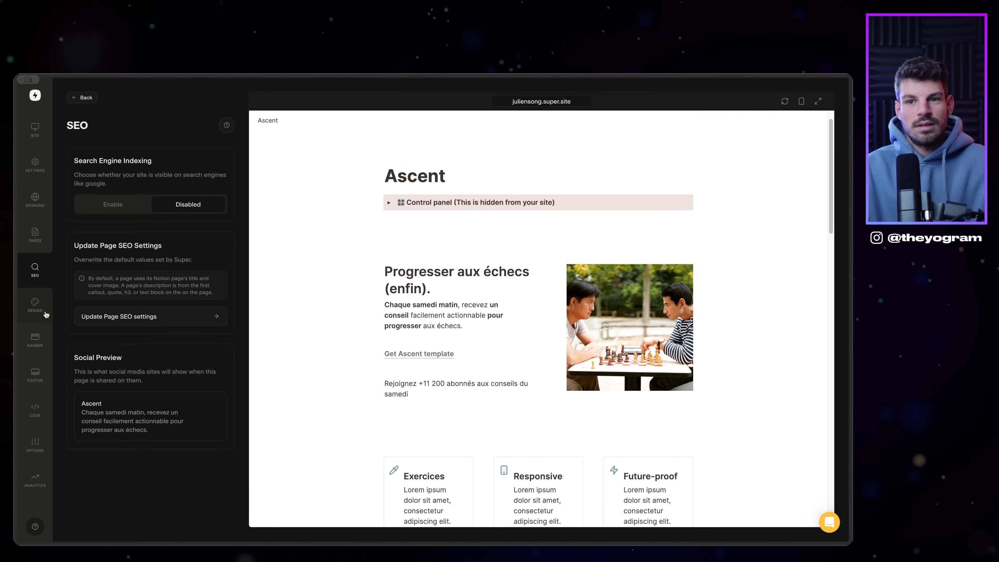
Step: Set the site design colours to Light mode with the Ice palette and save
left_click(45, 314)
left_click(147, 194)
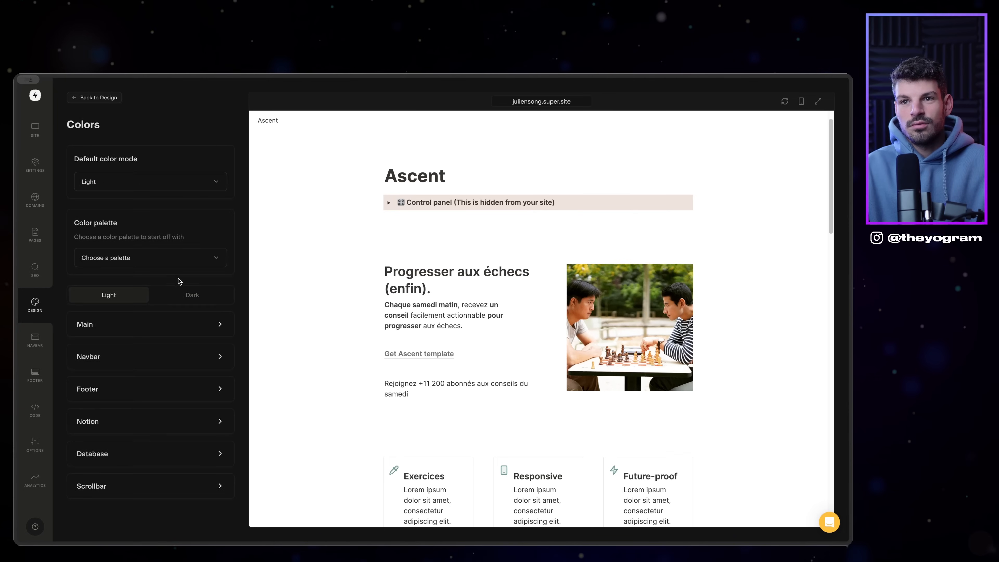
left_click(110, 181)
left_click(112, 201)
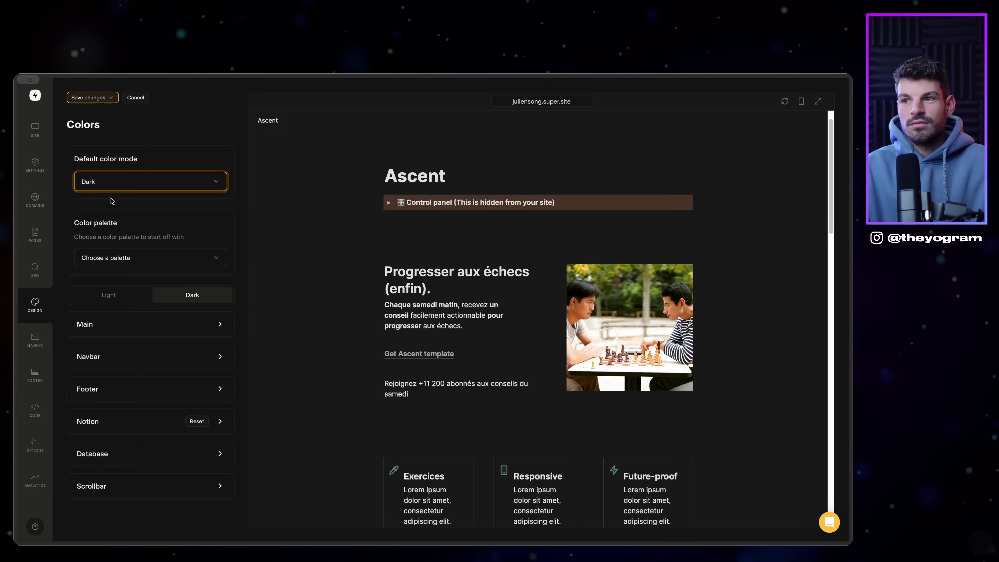
left_click(121, 179)
left_click(112, 162)
left_click(139, 259)
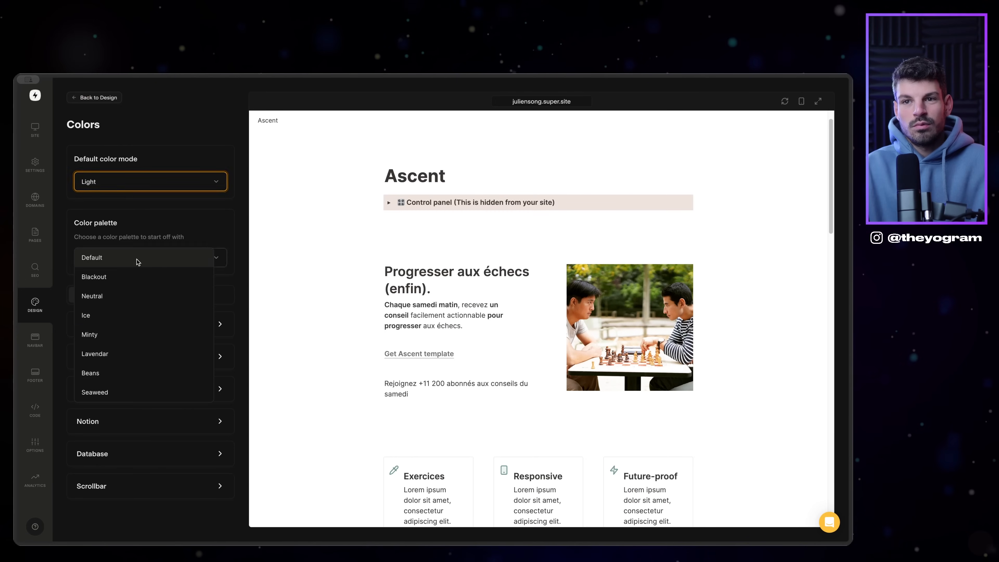
left_click(136, 276)
left_click(141, 258)
left_click(126, 293)
left_click(115, 93)
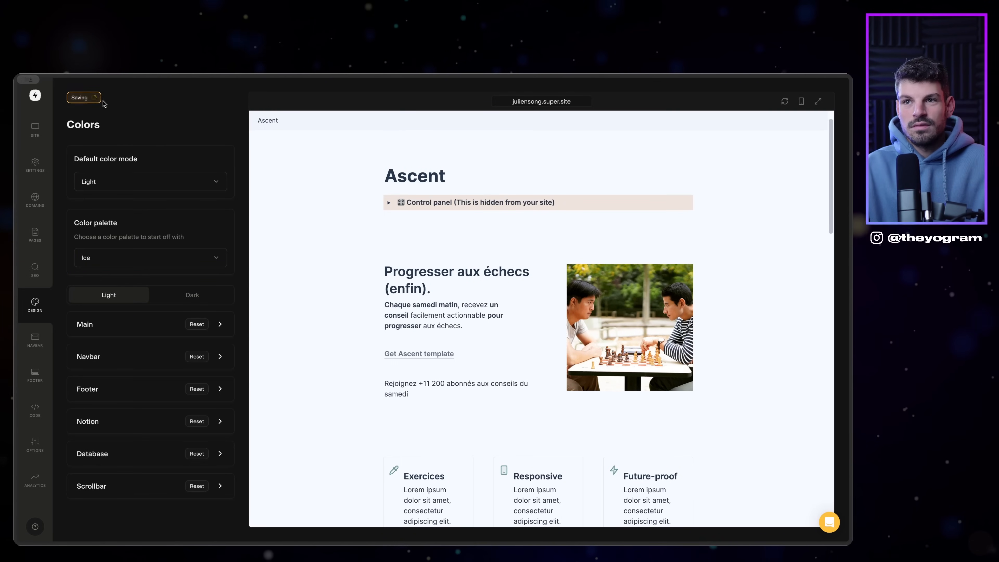
Step: Review the Ice palette's Main, Navbar and Footer colour groups, then go to Navbar settings
scroll(460, 348, "down", 10)
scroll(460, 348, "down", 5)
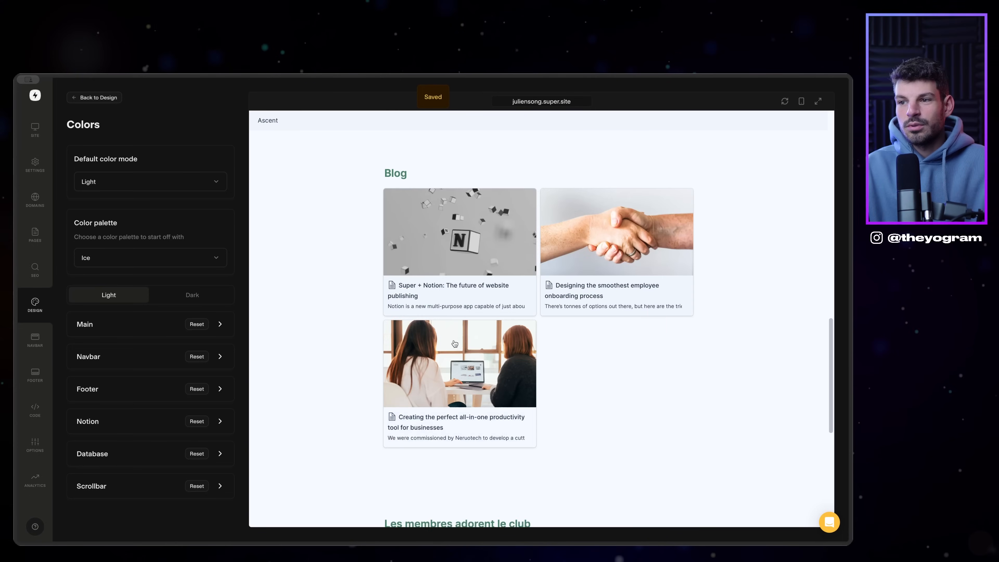
left_click(147, 253)
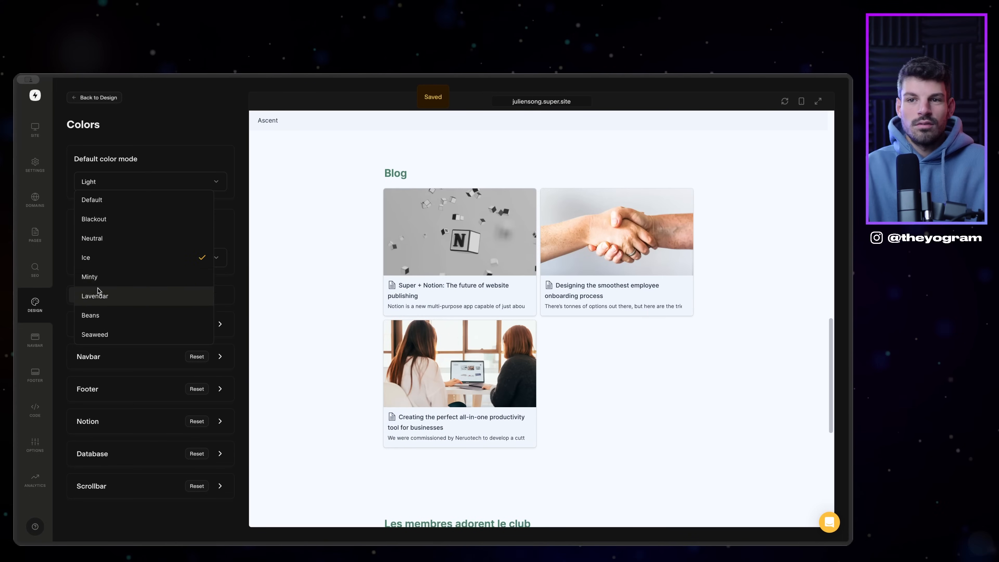
left_click(225, 274)
left_click(174, 328)
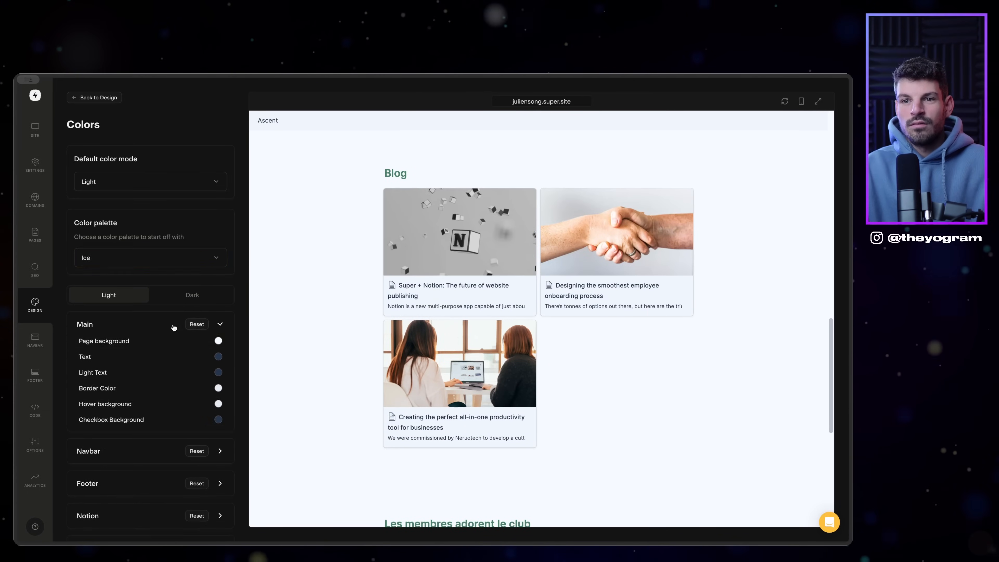
scroll(181, 339, "down", 2)
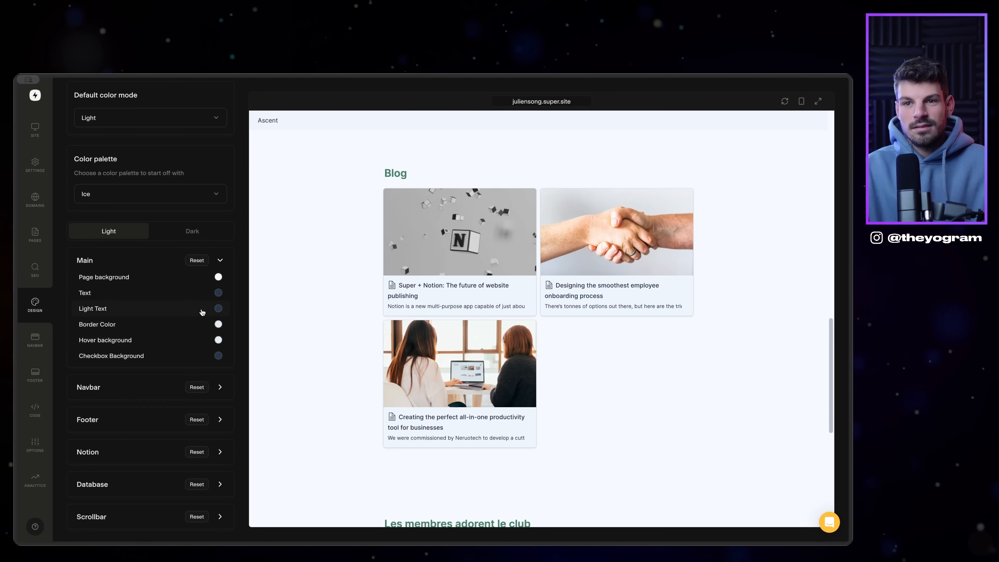
scroll(219, 321, "up", 1)
scroll(219, 321, "down", 1)
scroll(525, 375, "down", 5)
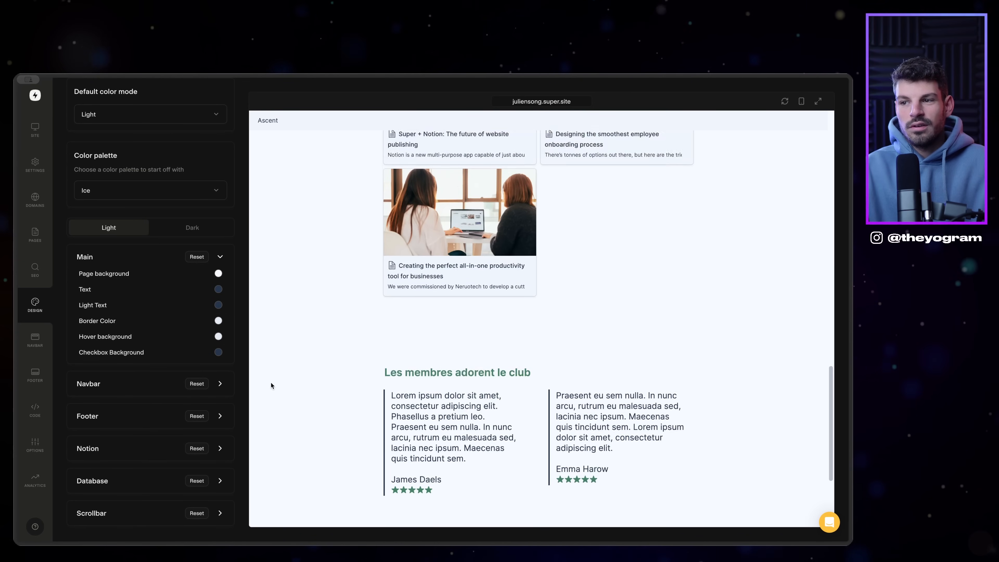
scroll(272, 386, "down", 4)
left_click(148, 387)
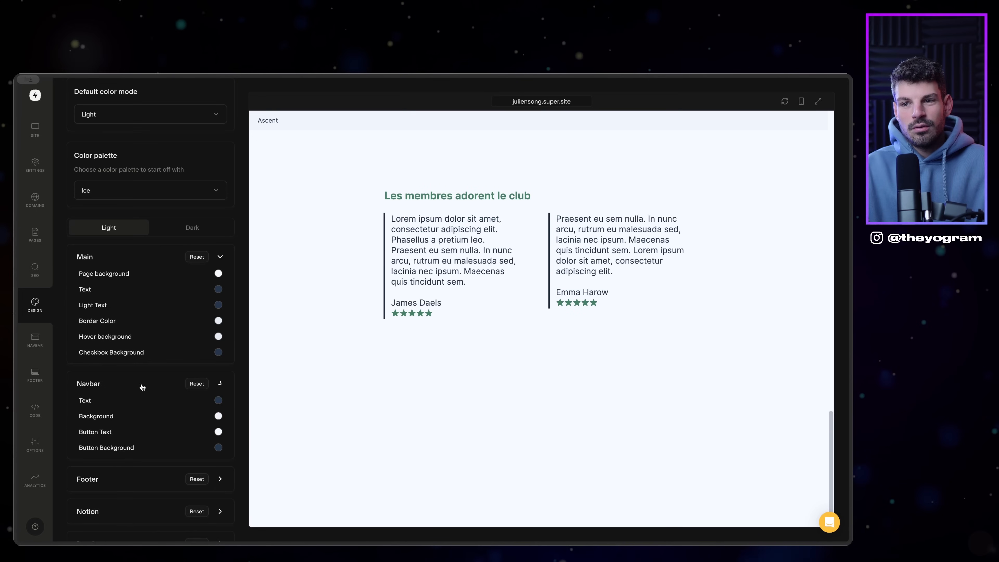
scroll(150, 432, "down", 2)
left_click(94, 416)
scroll(106, 484, "down", 1)
left_click(35, 340)
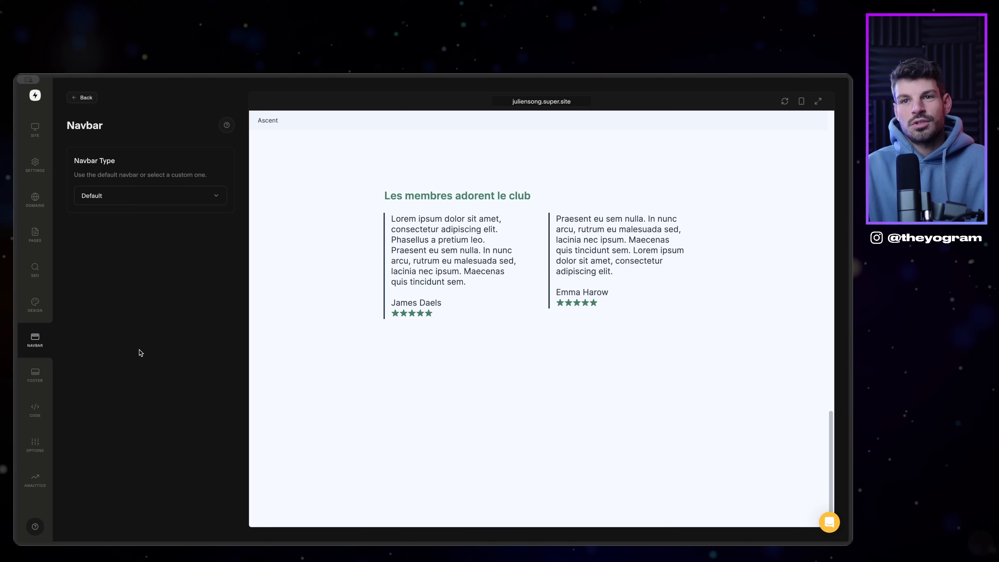
Step: Switch the navbar type to the Simple style
left_click(163, 194)
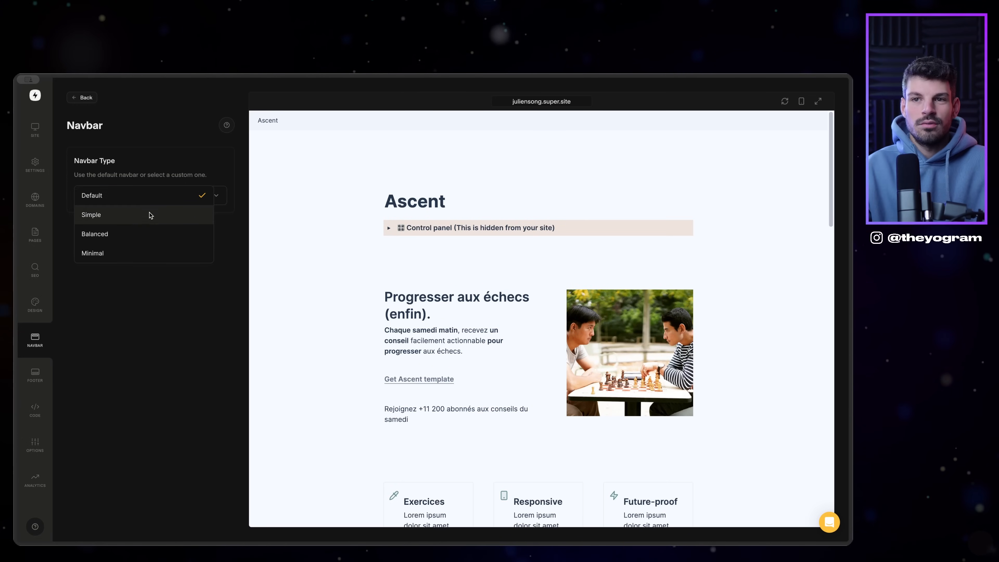
left_click(128, 214)
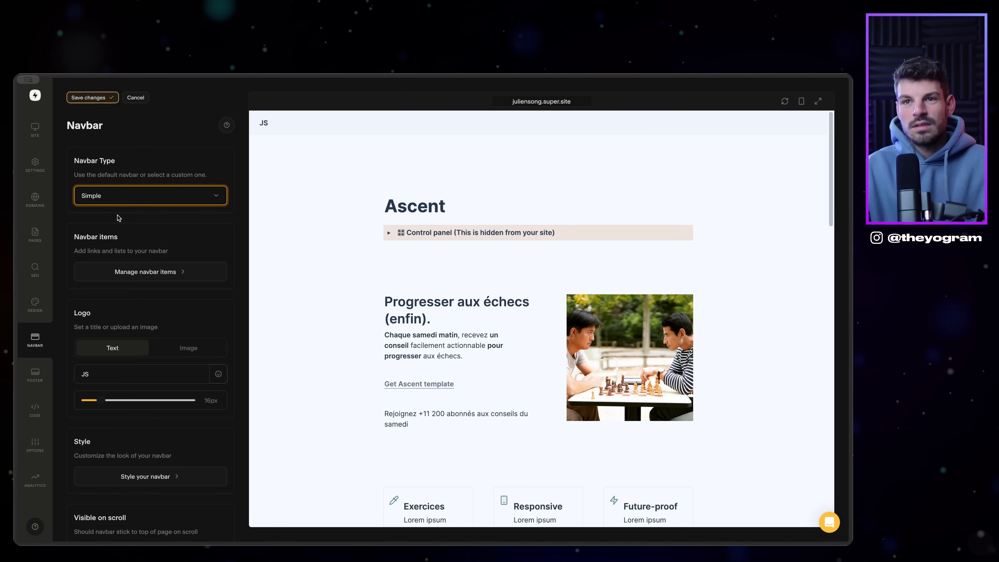
scroll(157, 350, "down", 3)
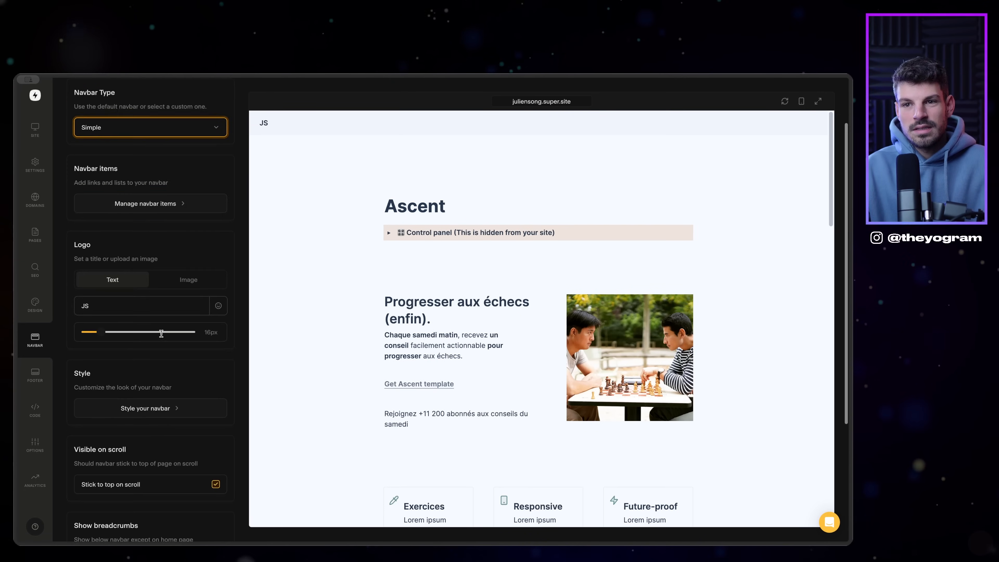
Step: Draft a 'Rejoindre le club' navbar item, cancel it, and move to Footer settings
left_click(177, 193)
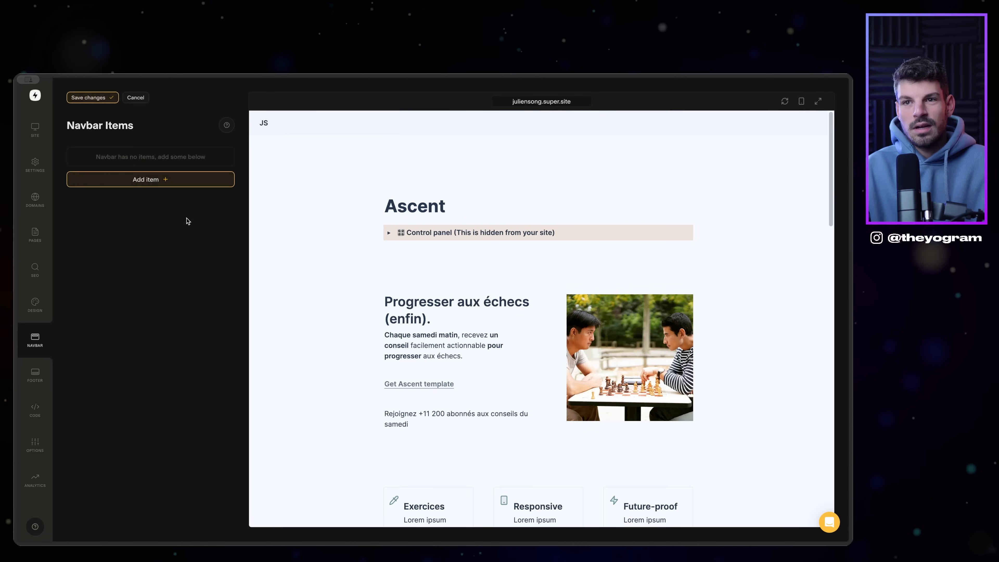
left_click(170, 175)
type("Rejoindre le club")
key("Tab")
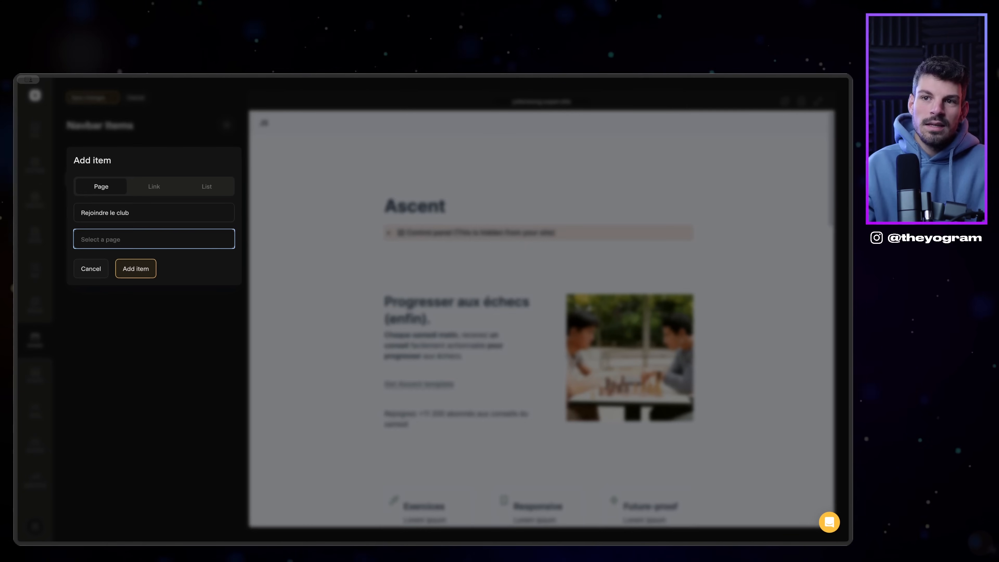
left_click(159, 239)
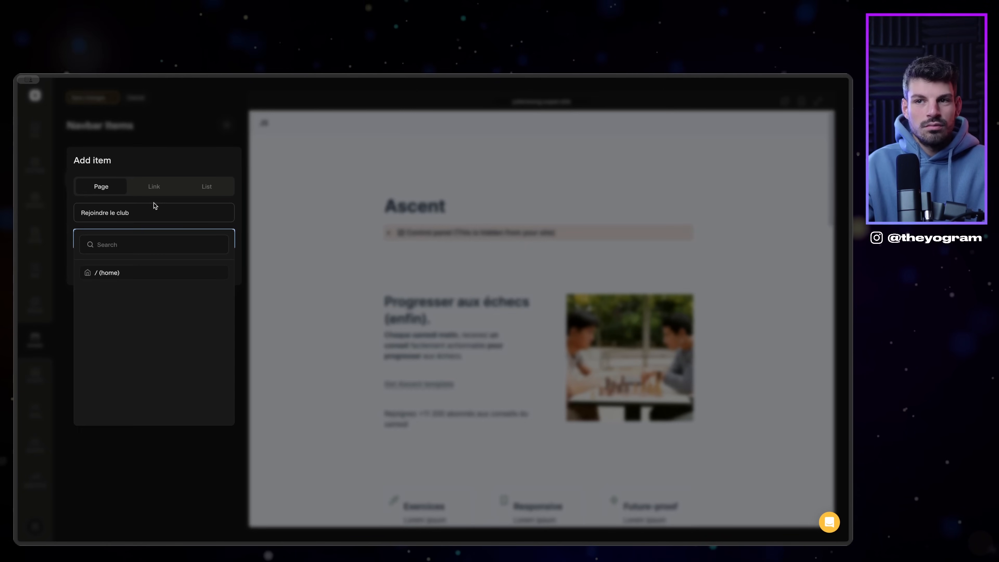
key("Escape")
left_click(153, 186)
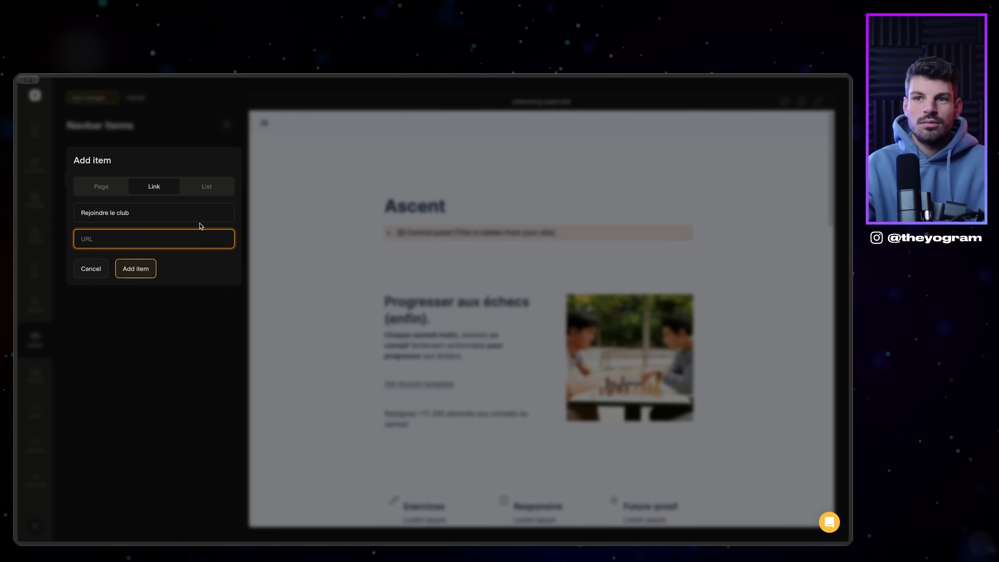
left_click(123, 191)
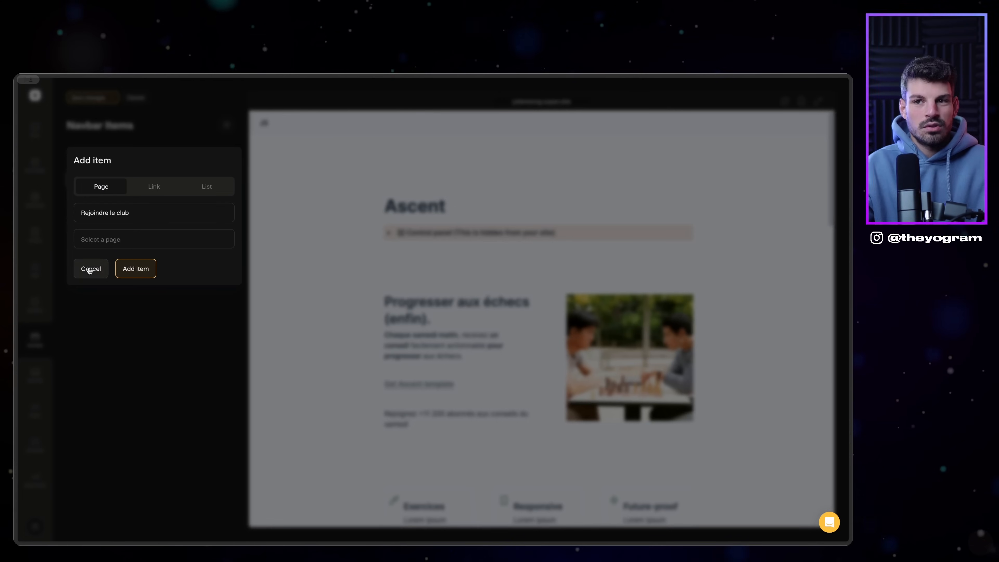
left_click(90, 269)
left_click(35, 374)
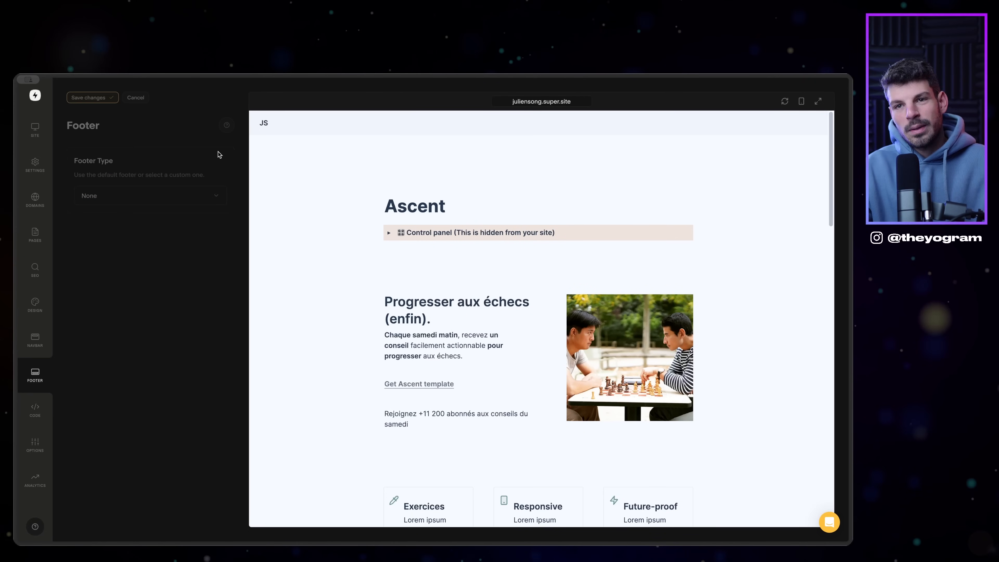
Step: Set the footer type to Stack, expand Add Icon under Socials, and go to Code settings
left_click(141, 195)
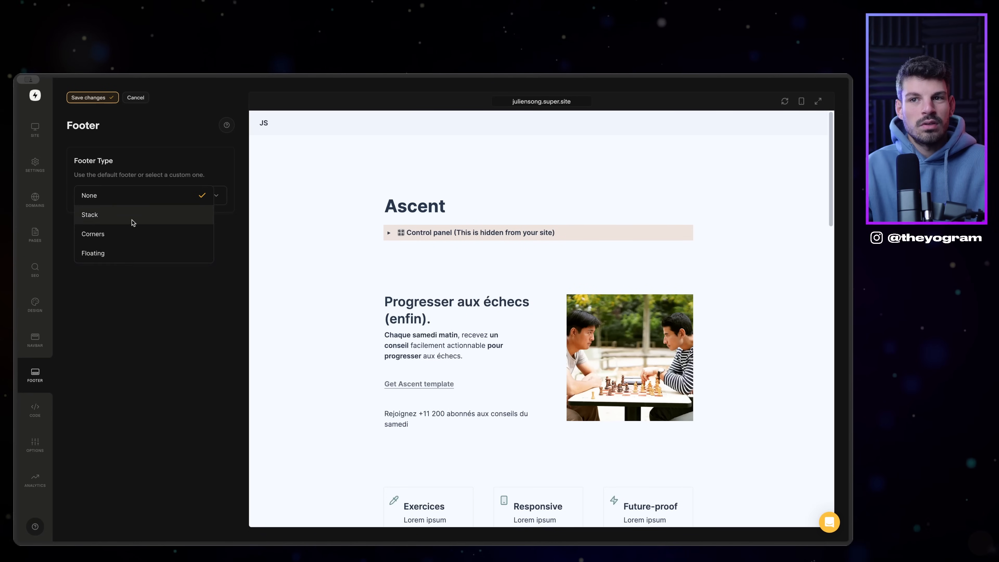
left_click(116, 216)
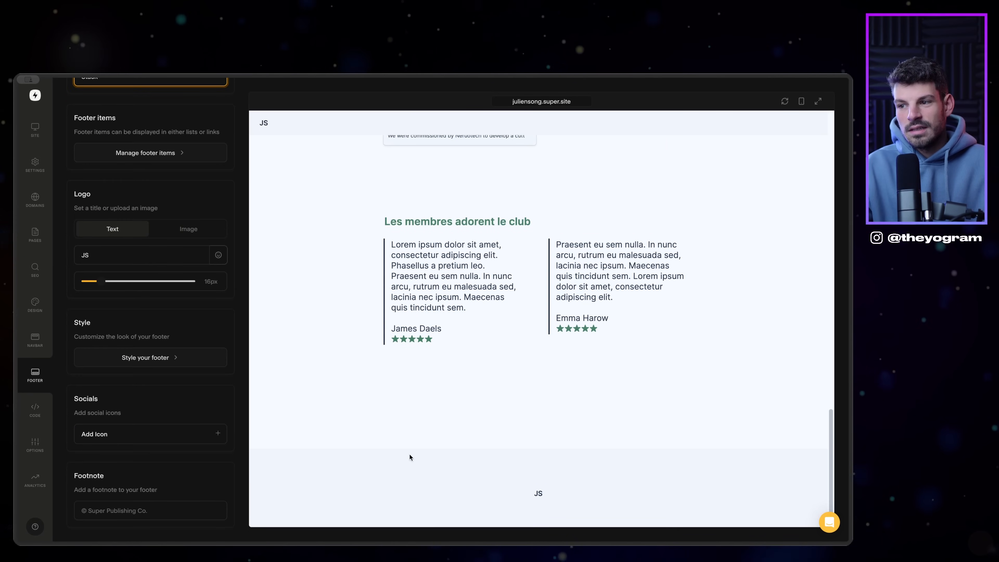
scroll(159, 252, "up", 2)
scroll(156, 423, "down", 2)
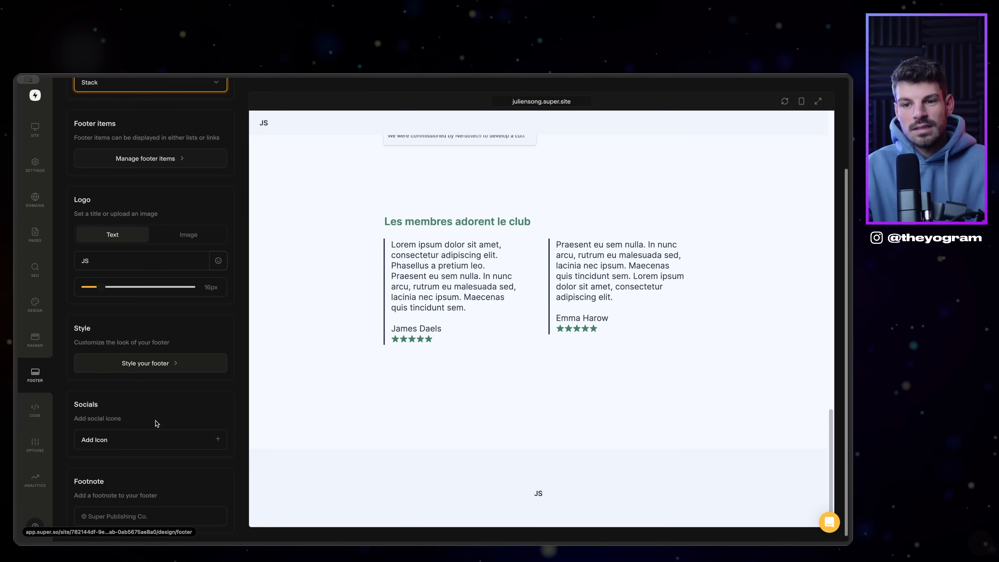
left_click(163, 434)
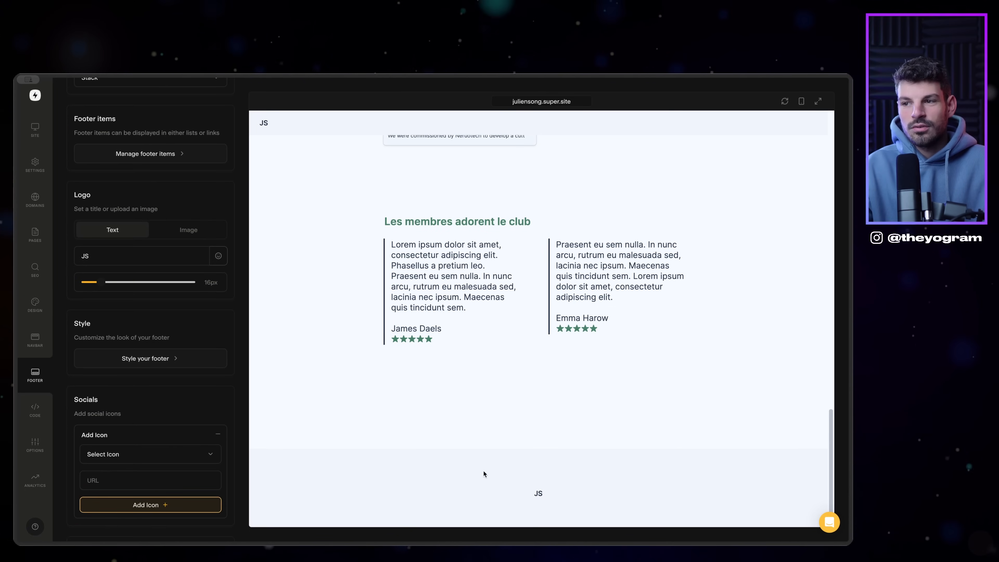
scroll(484, 474, "up", 5)
left_click(42, 407)
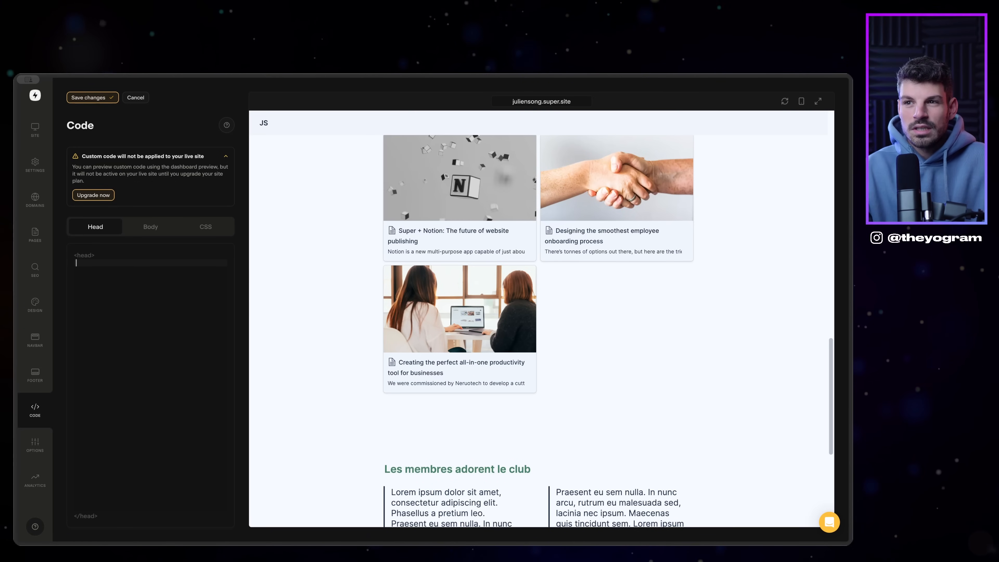
Step: Paste the Ascent stylesheet link into the Head code and save the changes
type("<link rel=\"stylesheet\" href=\"https://sites.super.so/ascent/css/style.css\">")
scroll(279, 261, "up", 10)
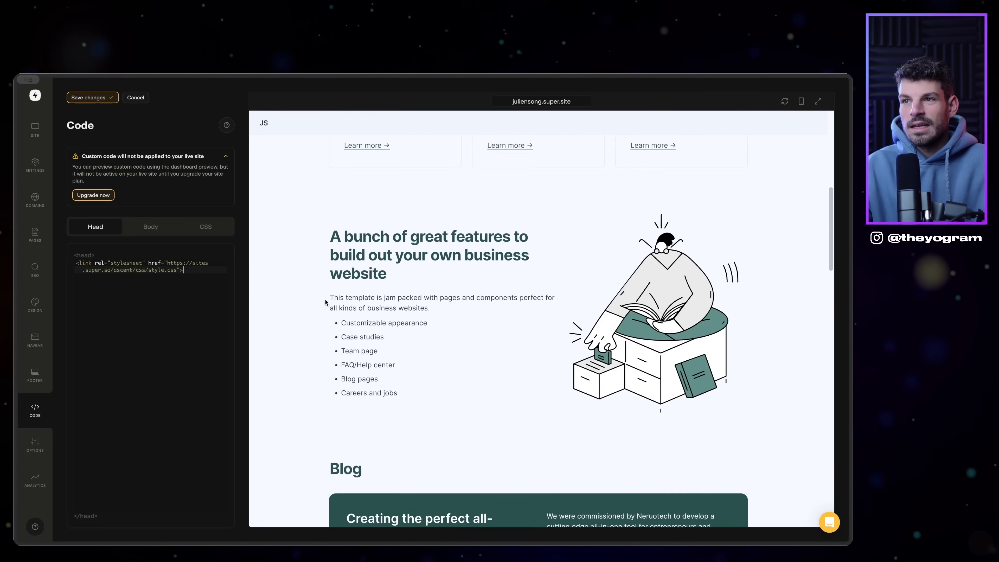
scroll(343, 295, "up", 4)
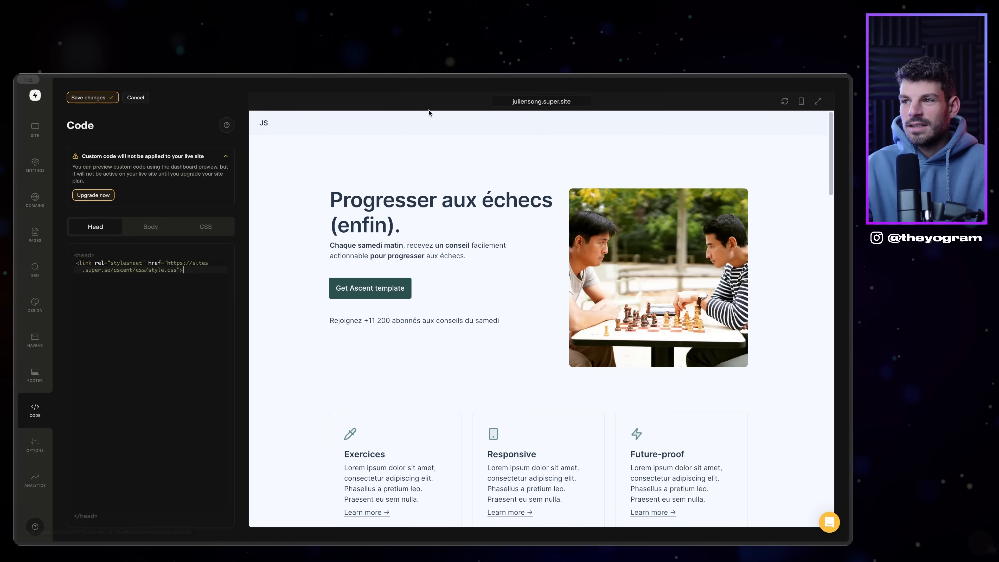
scroll(551, 357, "down", 15)
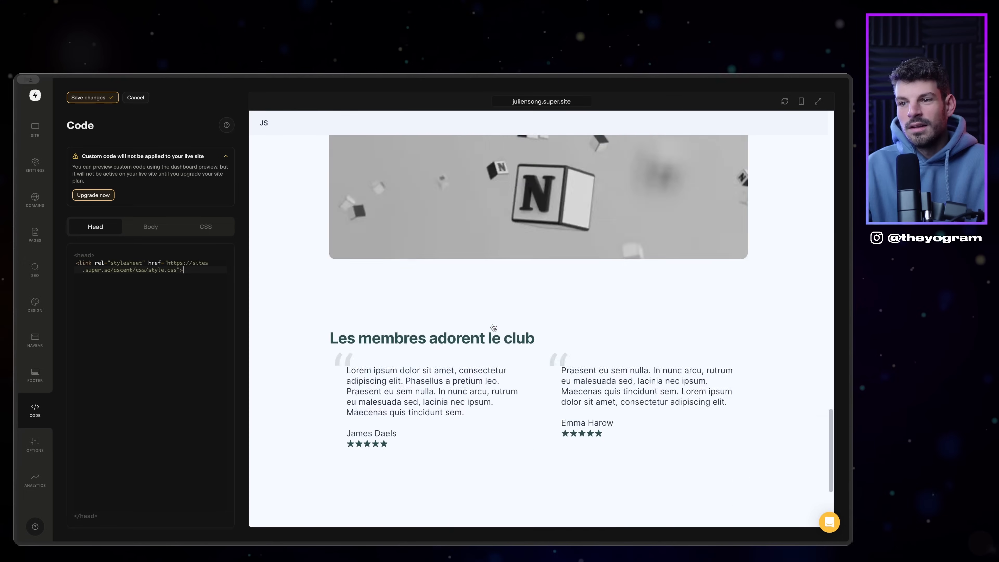
scroll(297, 304, "up", 6)
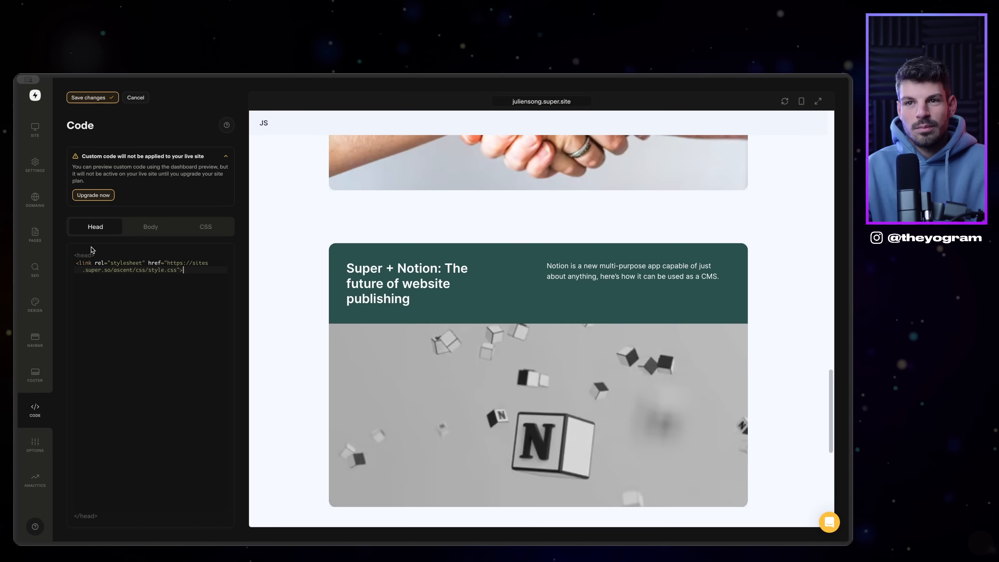
left_click(92, 97)
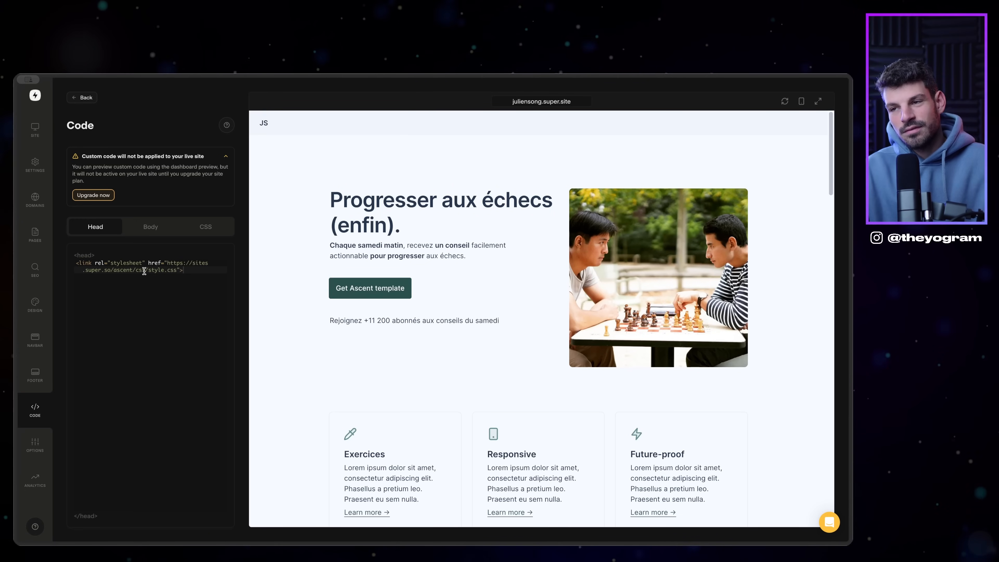
scroll(814, 292, "down", 15)
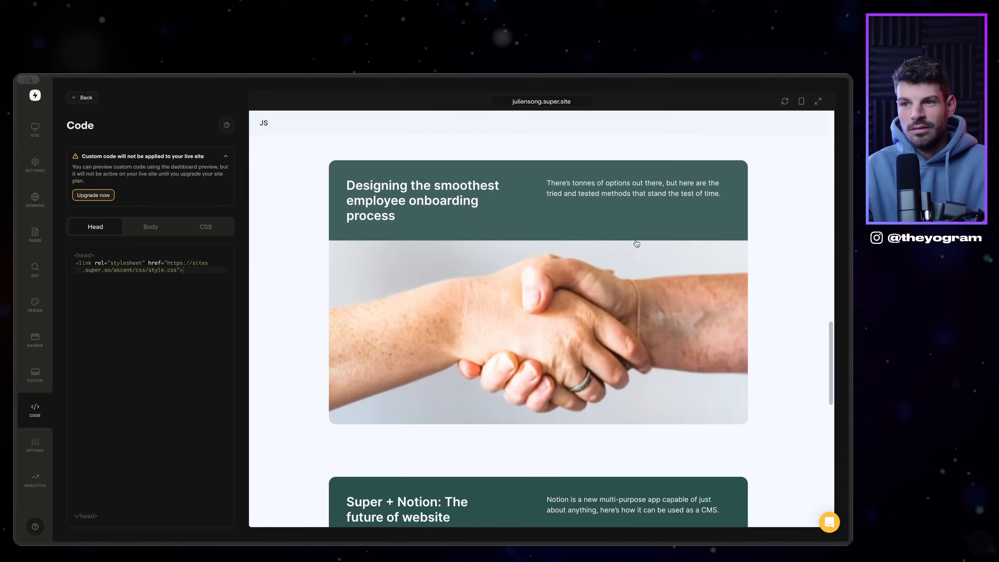
scroll(644, 278, "up", 13)
scroll(644, 278, "up", 2)
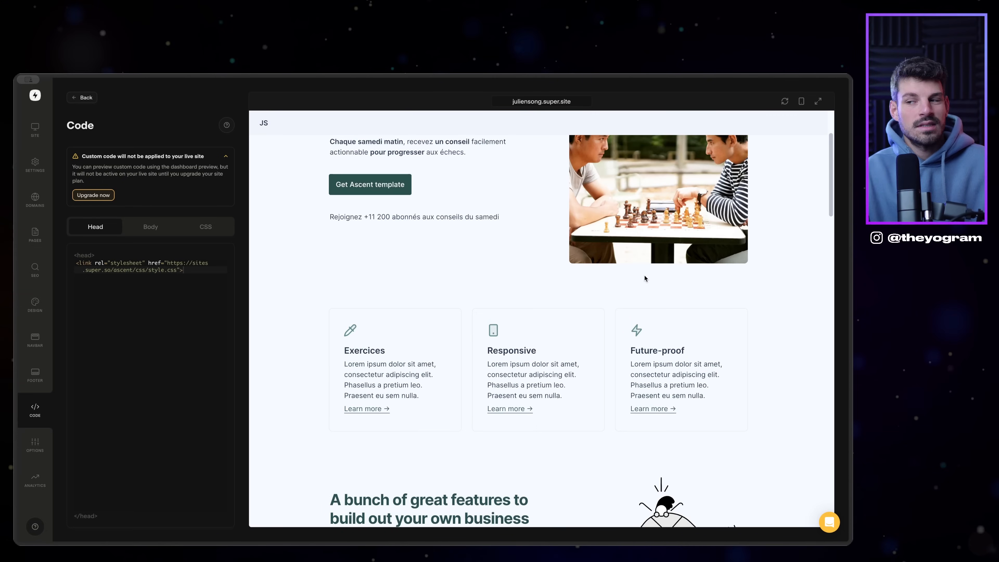
left_click(35, 444)
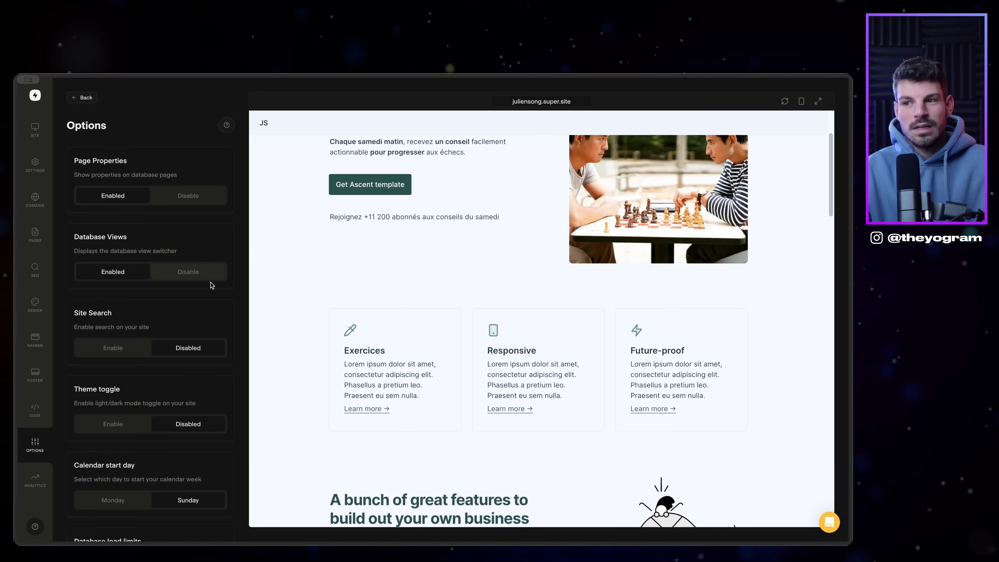
Step: Scroll through the site Options, then open the Analytics page
scroll(211, 285, "down", 2)
scroll(90, 303, "down", 3)
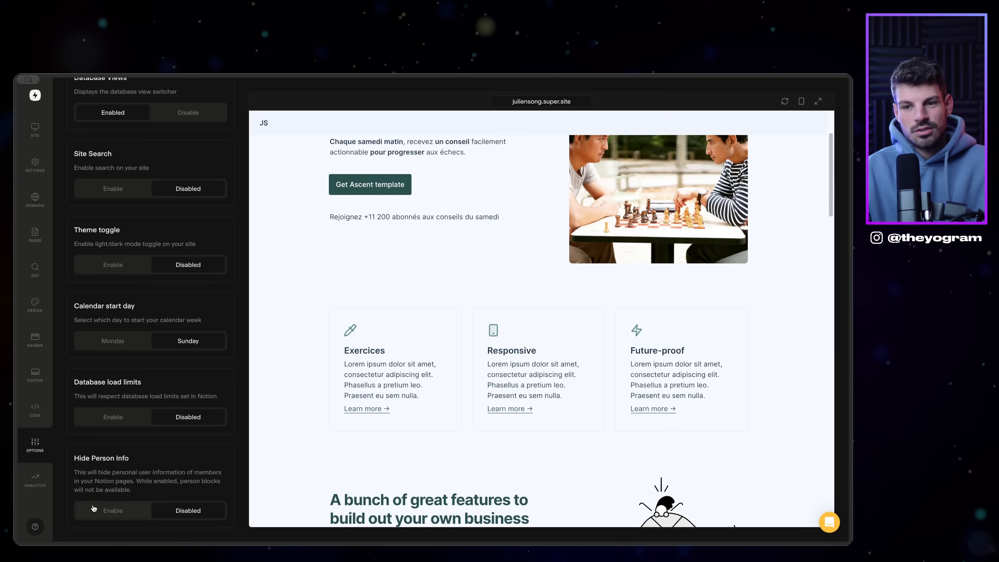
left_click(35, 479)
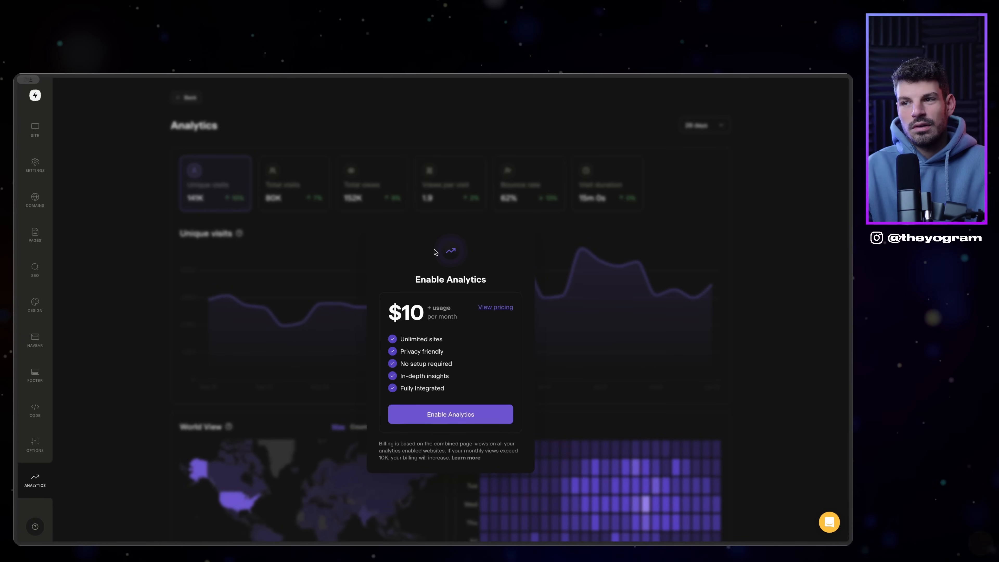
Step: Highlight and then deselect the $10 analytics pricing text
left_click_drag(413, 312, 449, 329)
left_click(419, 313)
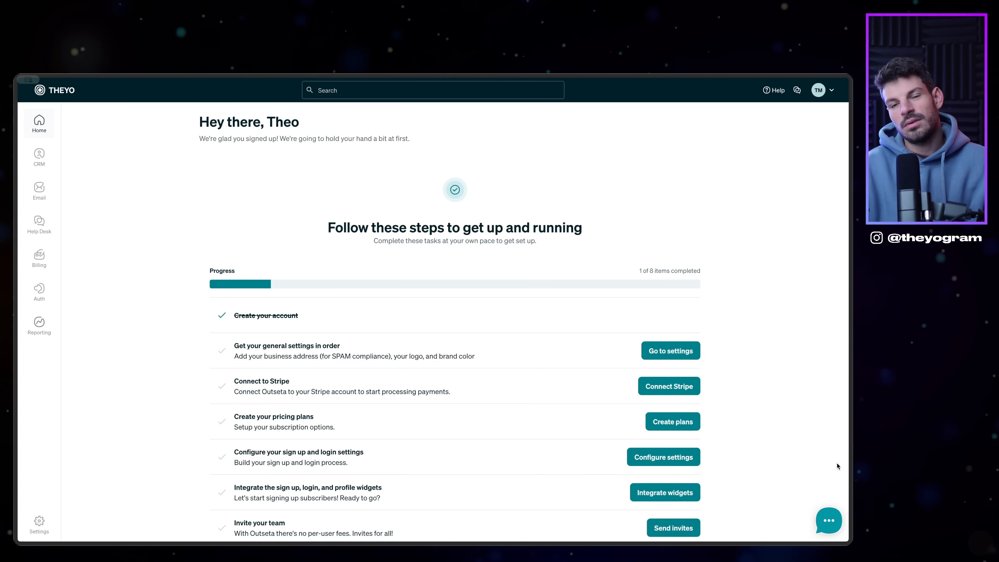
Step: Go to Create plans from the setup checklist and start Add a Plan
scroll(837, 466, "down", 2)
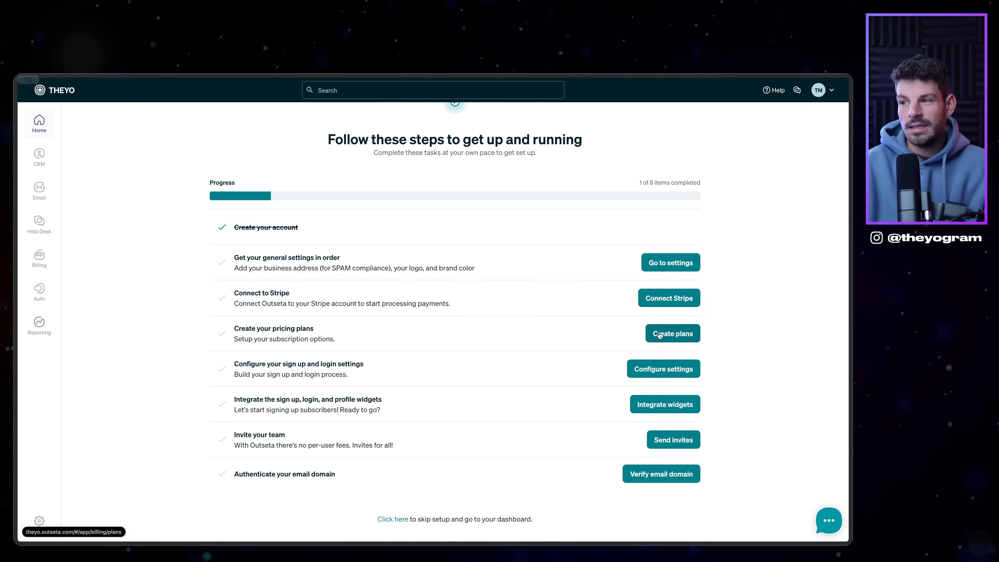
left_click(671, 333)
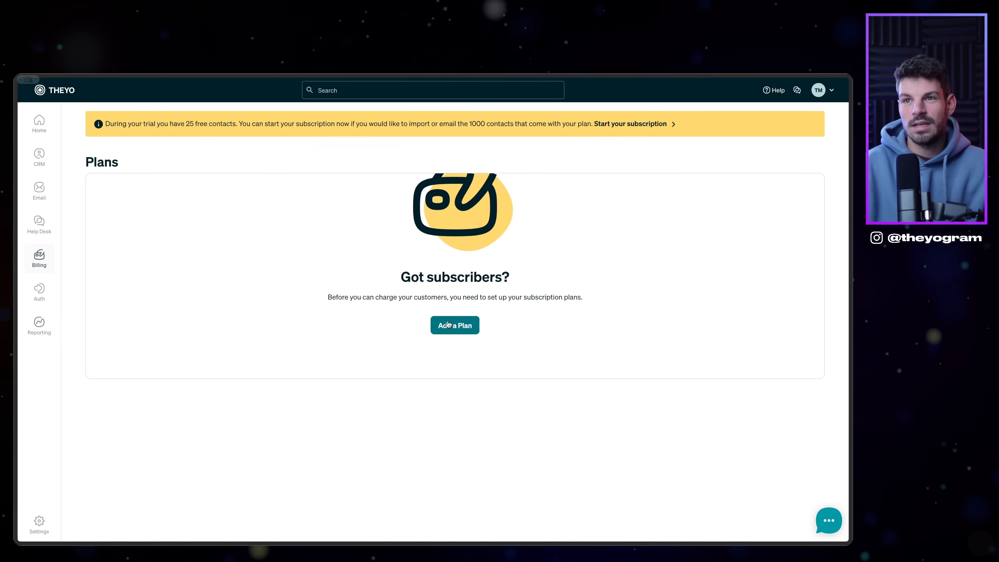
left_click(455, 325)
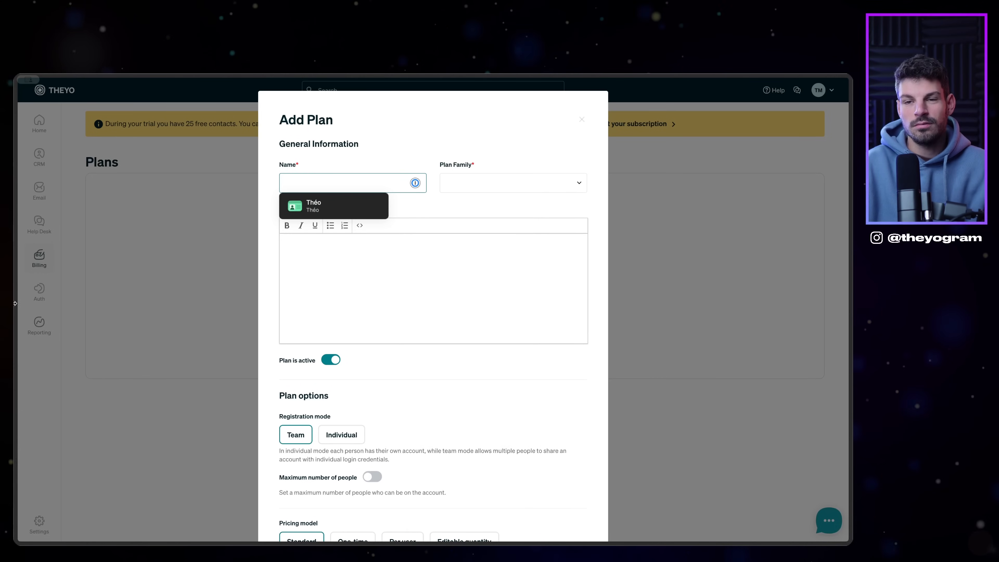
Step: Check the Le club page prices on the chess newsletter site, then return to the form
left_click(52, 363)
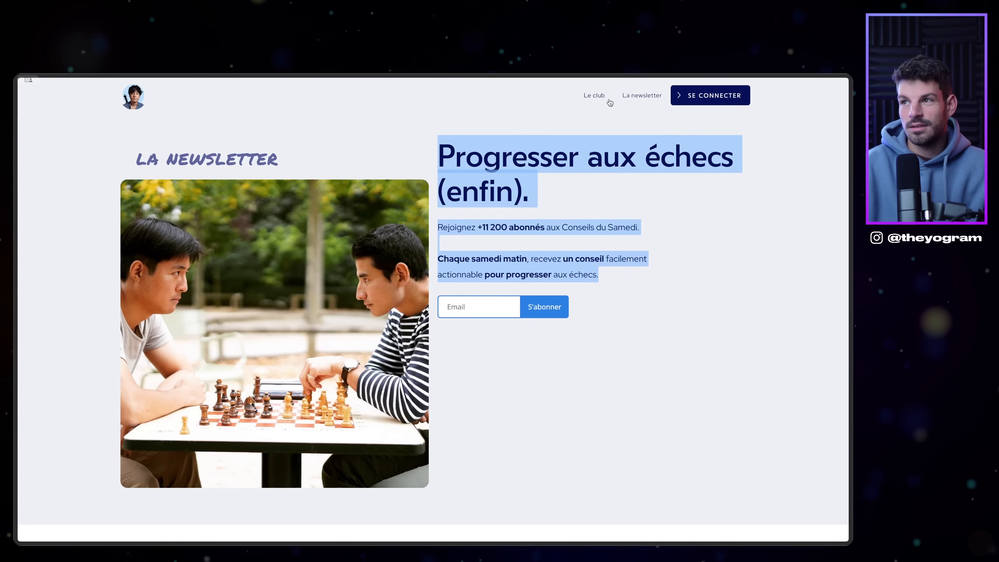
left_click(600, 98)
scroll(571, 224, "down", 5)
scroll(571, 225, "up", 5)
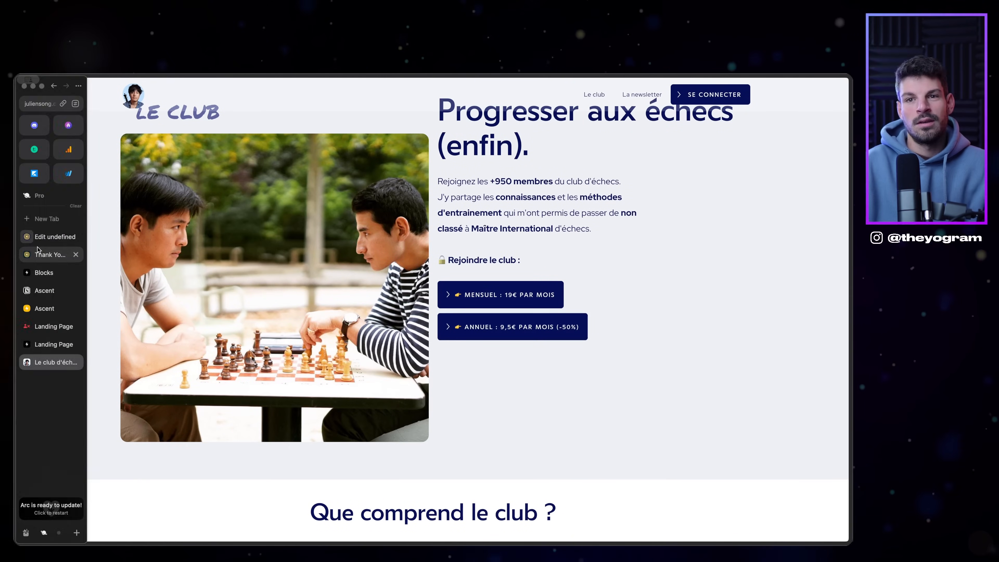
left_click(43, 238)
scroll(419, 280, "down", 2)
scroll(423, 302, "down", 3)
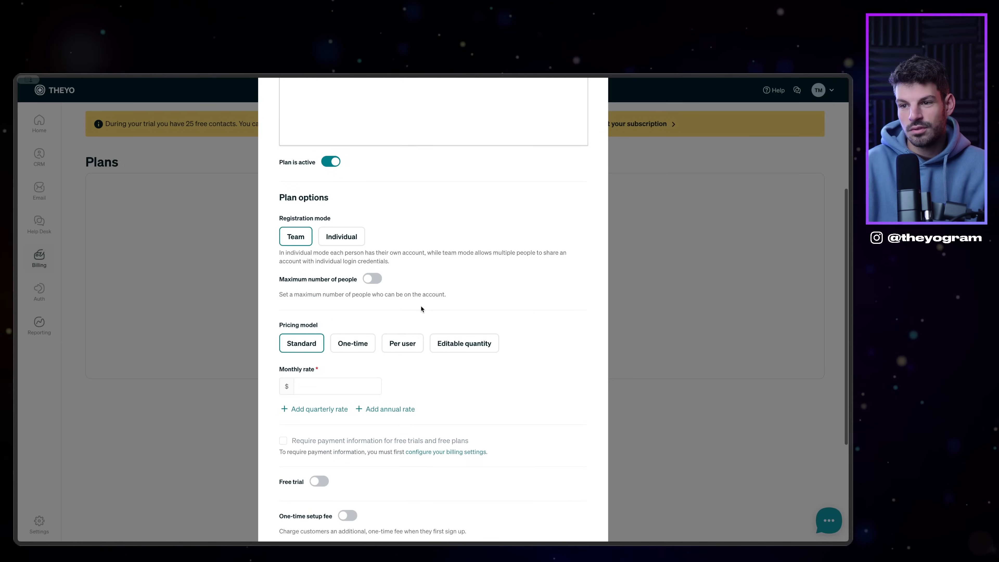
scroll(355, 273, "up", 5)
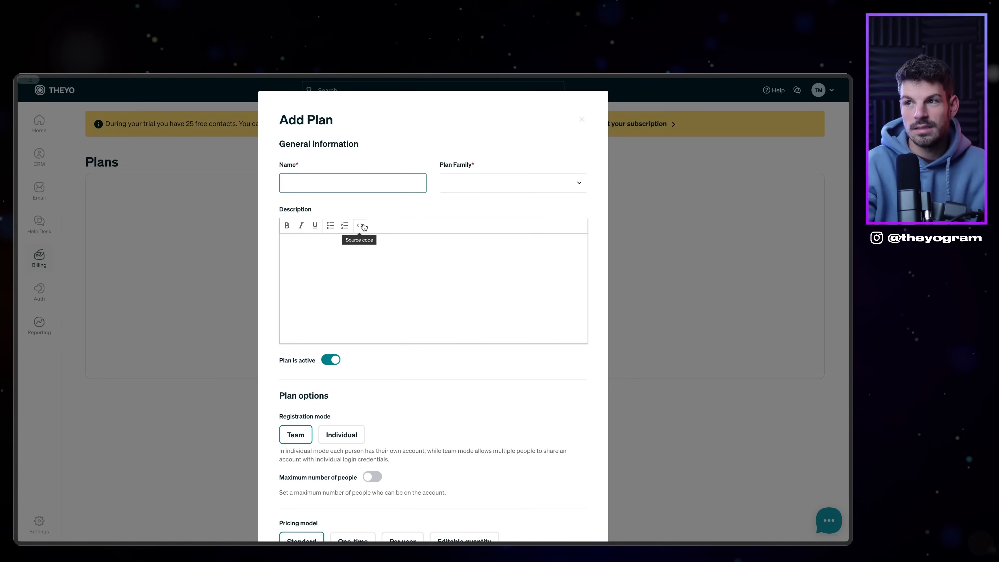
Step: Name the plan MEMBRE with rates 19 monthly and 9.5 annual, and no expiration date
type("MEMBRE")
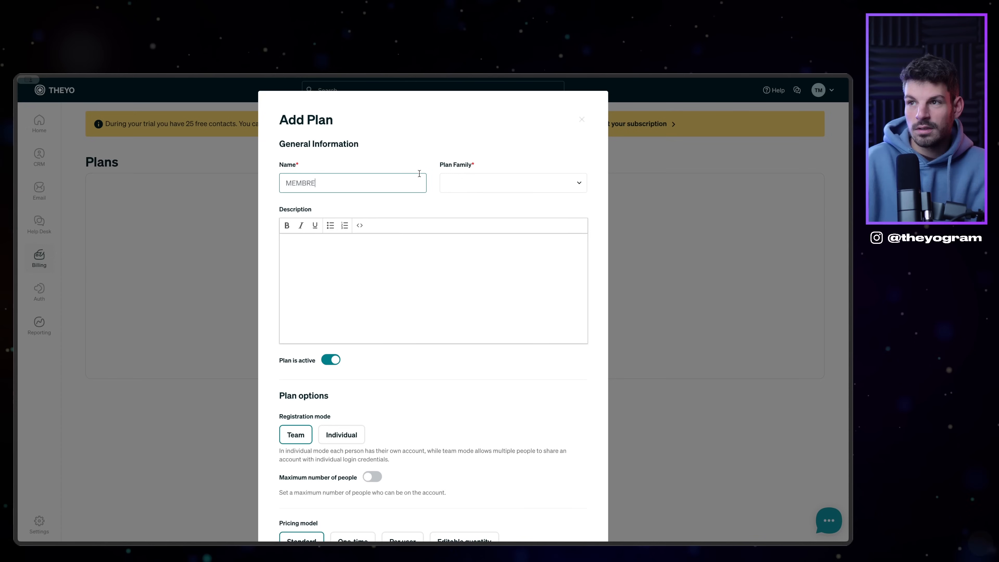
left_click(469, 182)
left_click(375, 188)
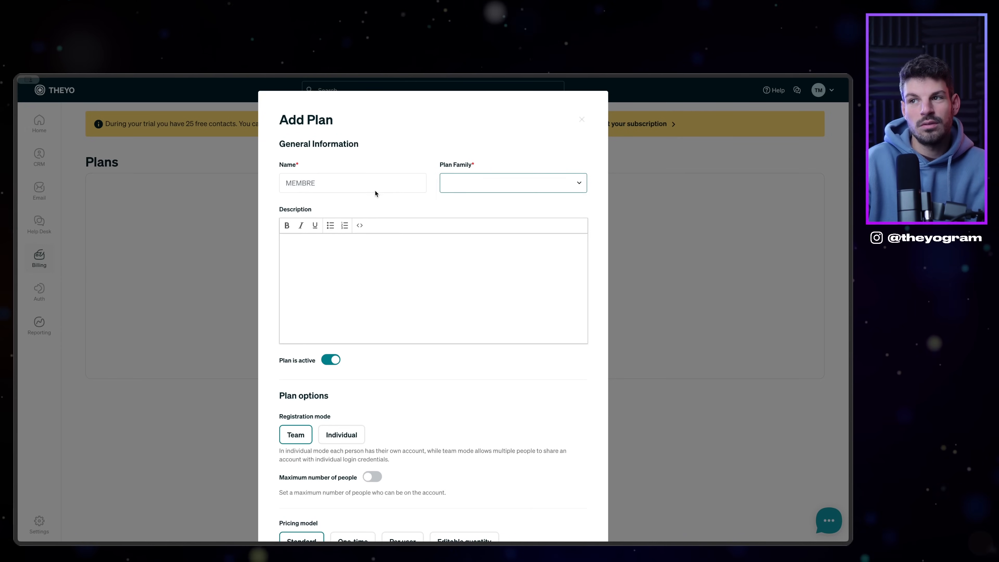
scroll(373, 236, "down", 10)
left_click(317, 251)
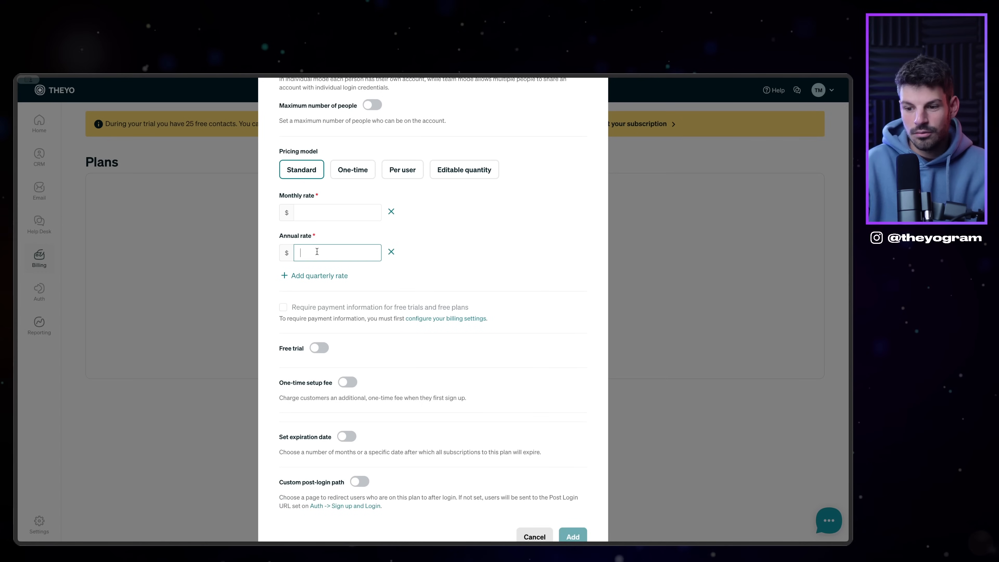
type("9.5")
left_click(319, 213)
scroll(492, 268, "up", 10)
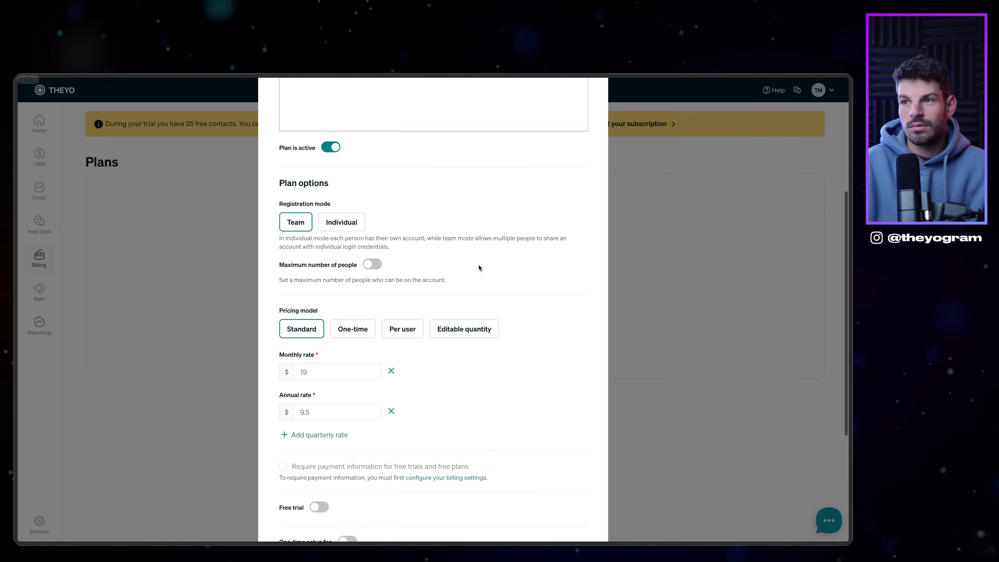
scroll(435, 283, "down", 10)
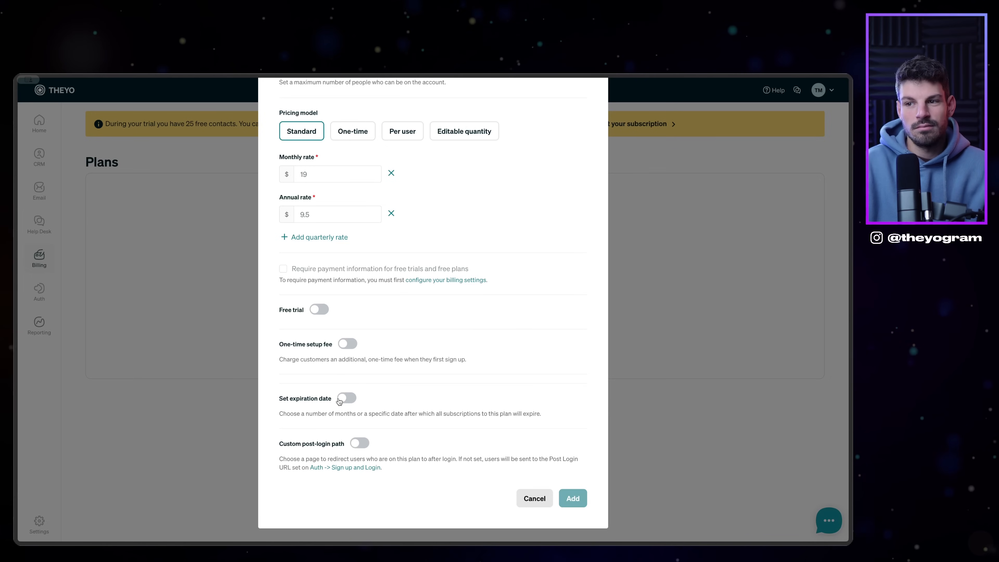
left_click(340, 399)
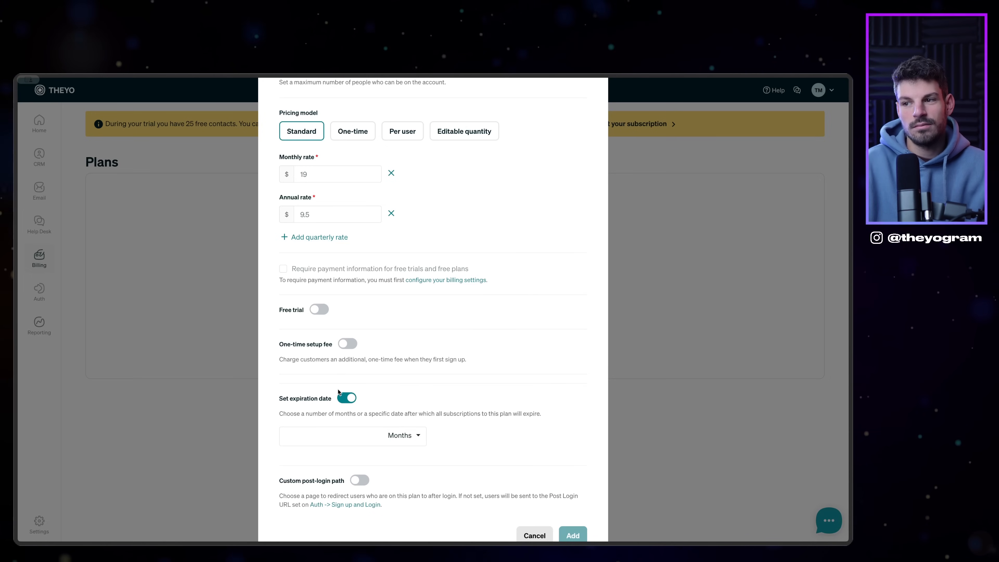
left_click(340, 400)
Step: Make the plan Individual and enable the custom post-login path 'unsubscribe'
scroll(341, 393, "up", 3)
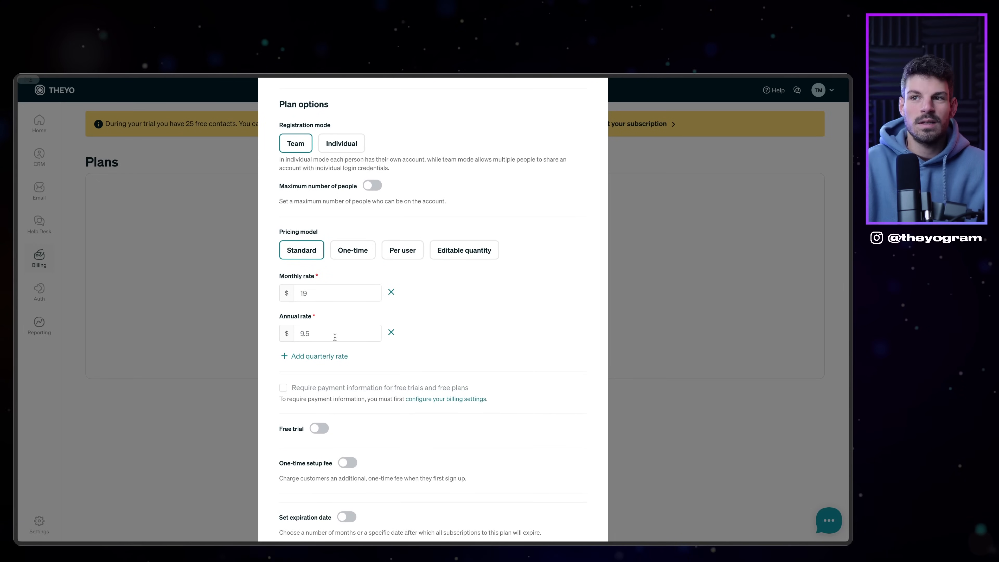
left_click(340, 145)
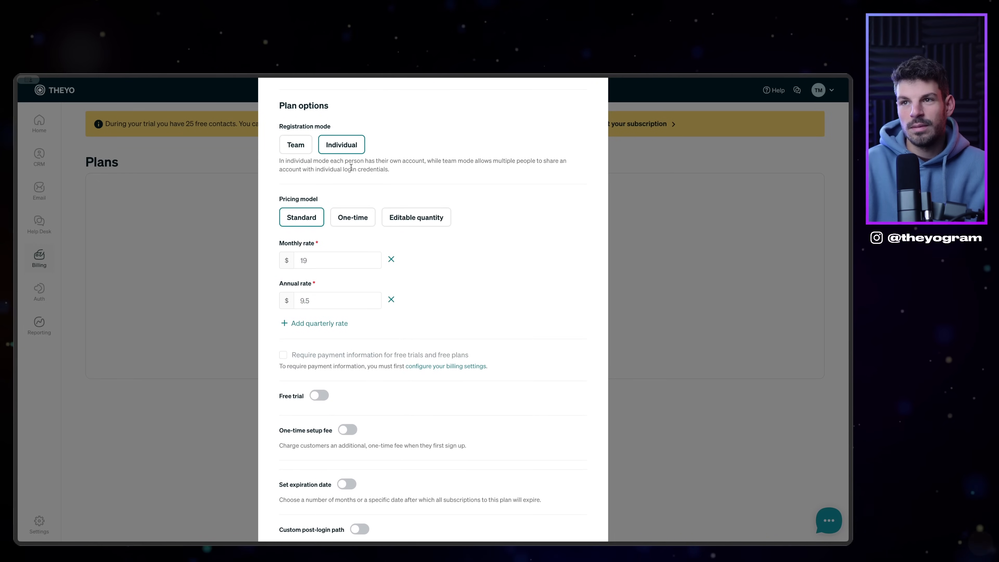
scroll(321, 323, "down", 3)
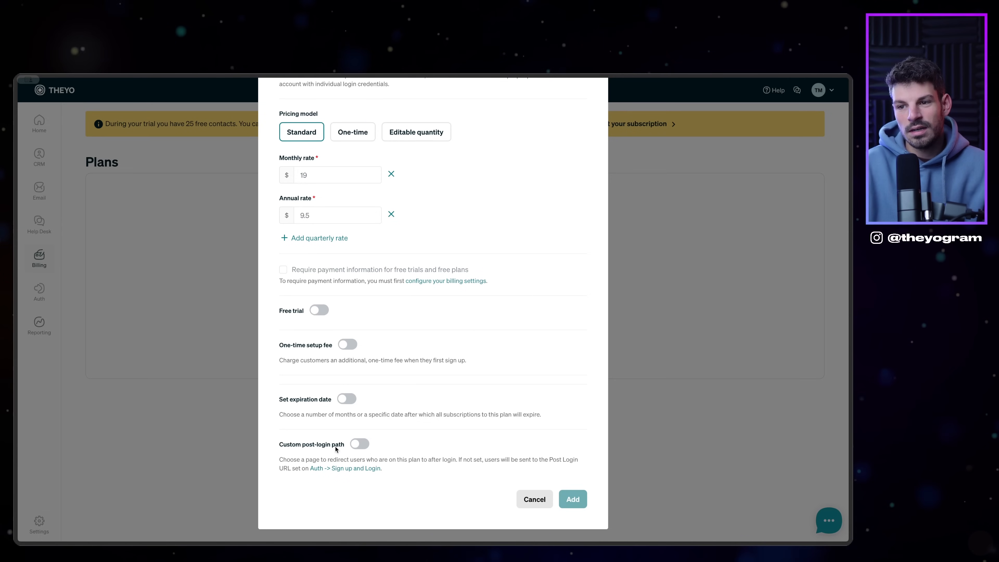
left_click(364, 444)
left_click(370, 496)
left_click(418, 469)
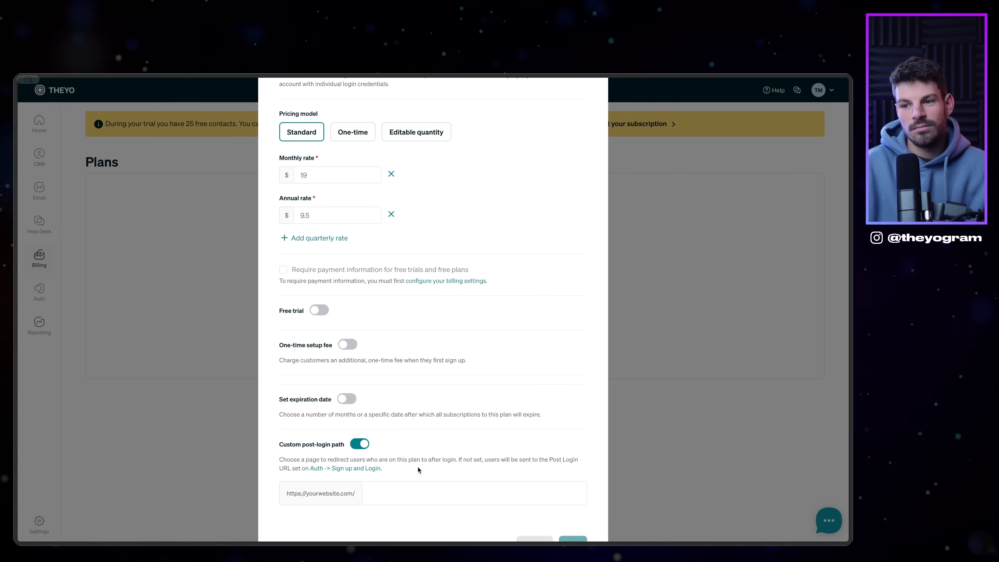
left_click(387, 497)
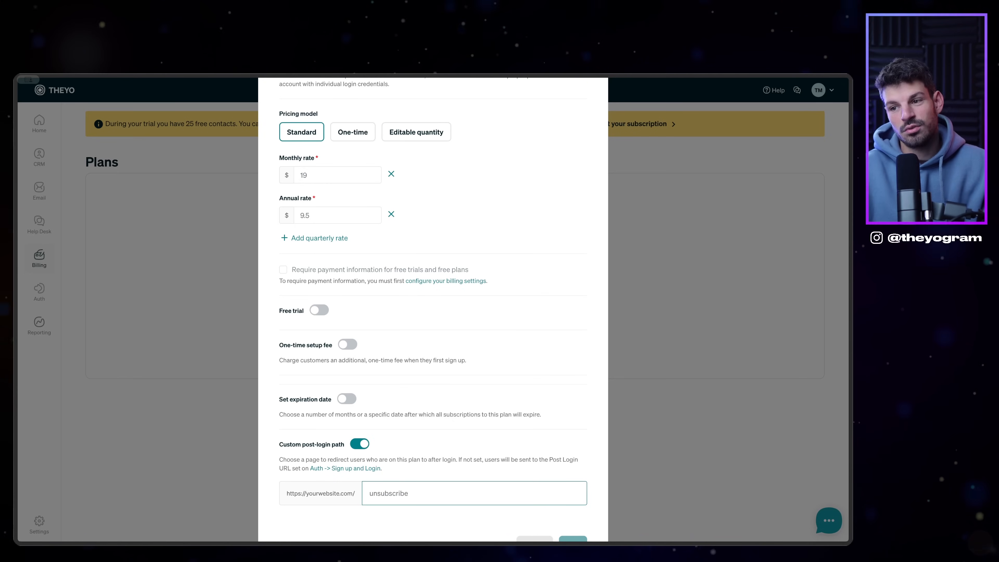
left_click_drag(369, 494, 422, 496)
left_click(440, 473)
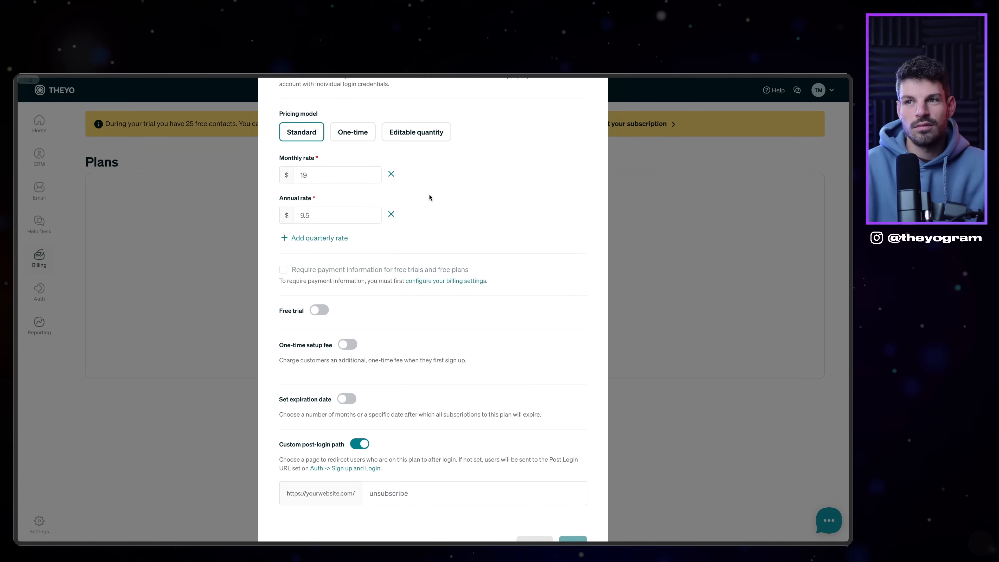
Step: Choose the Default plan family and add the MEMBRE plan
scroll(429, 197, "up", 10)
scroll(413, 283, "down", 8)
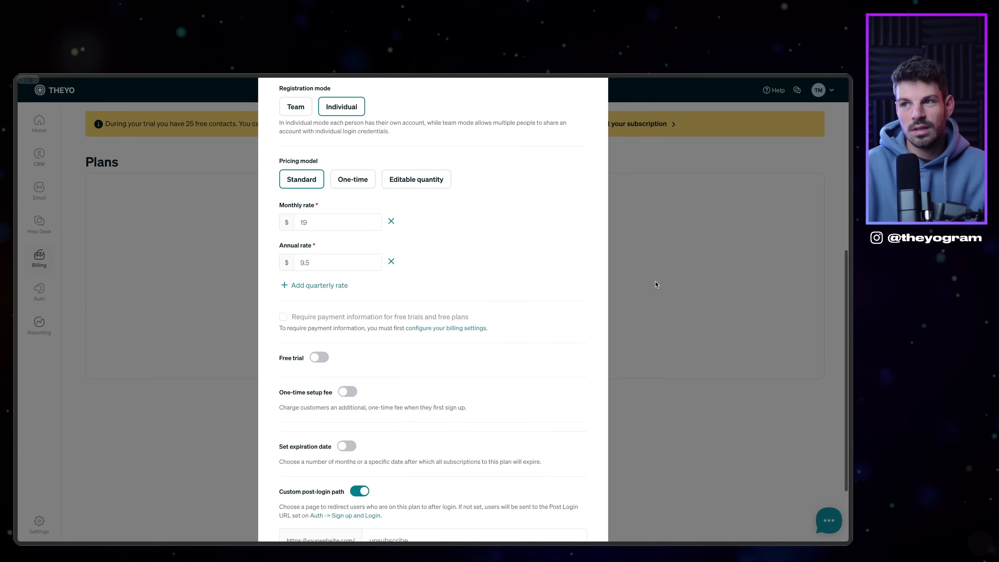
scroll(503, 348, "down", 2)
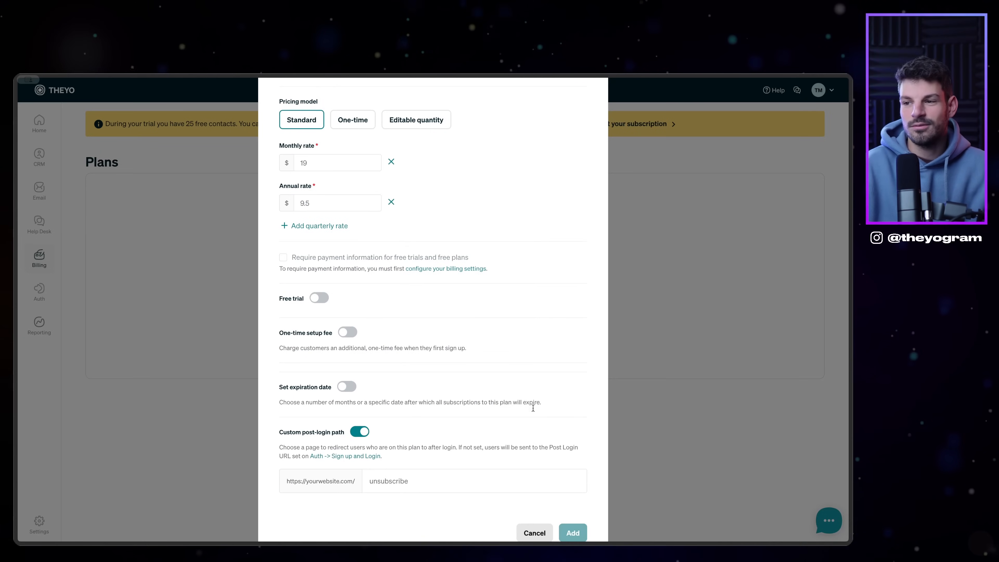
scroll(401, 315, "up", 5)
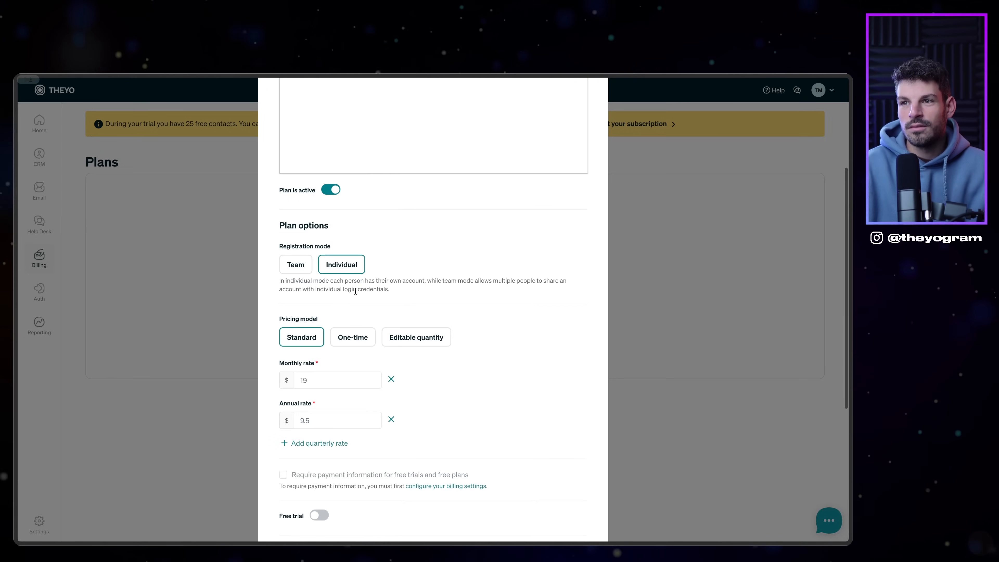
scroll(346, 307, "down", 5)
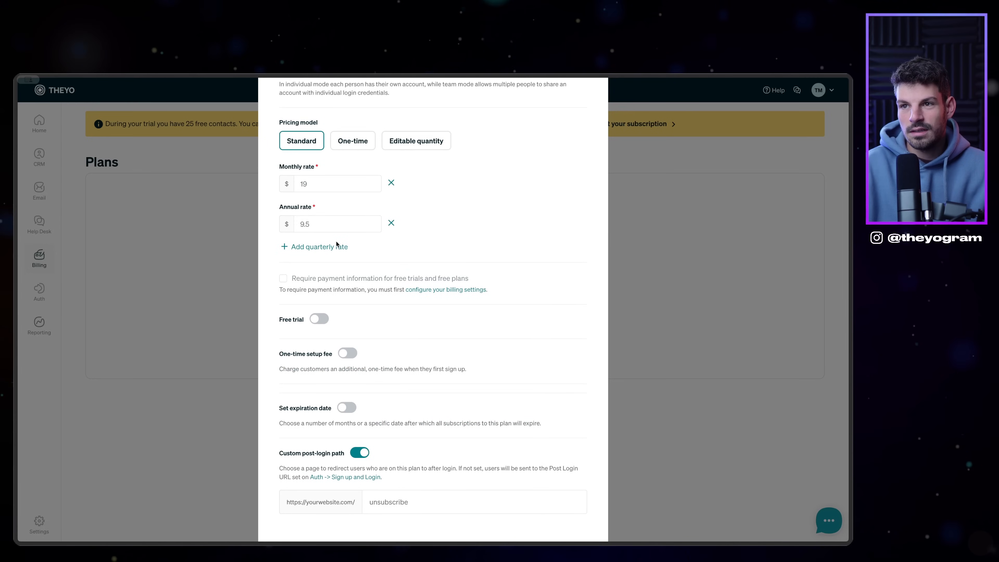
scroll(346, 322, "down", 2)
scroll(530, 372, "up", 10)
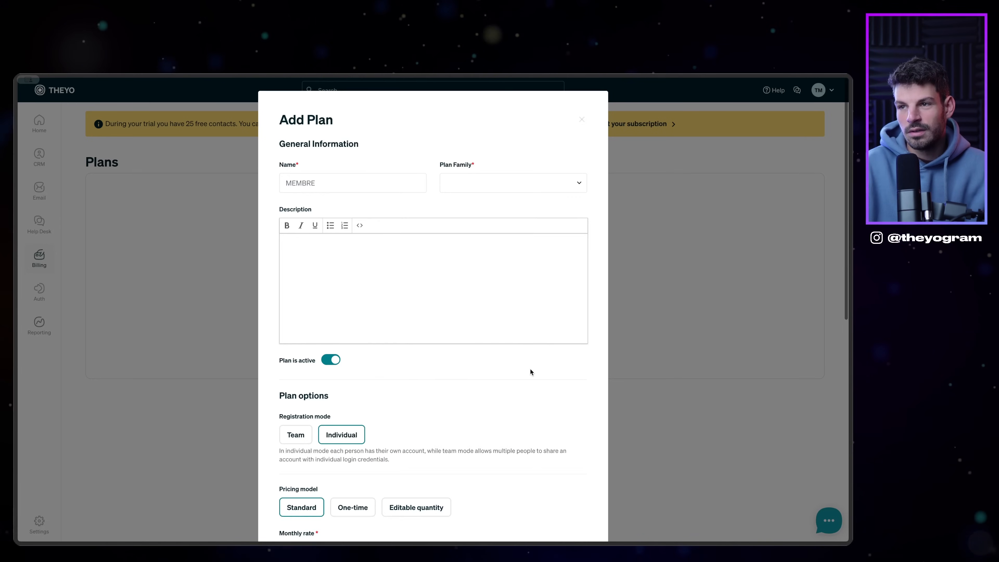
left_click(491, 183)
left_click(456, 186)
scroll(503, 351, "down", 5)
scroll(503, 351, "down", 5)
left_click(571, 500)
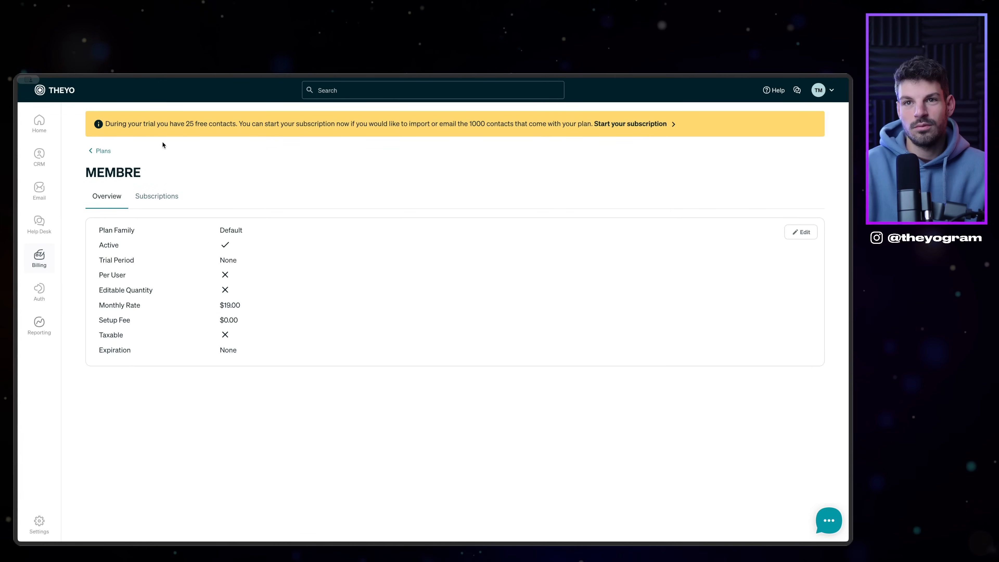
Step: Return to the Home checklist and open the Auth sign up and login settings
left_click(39, 123)
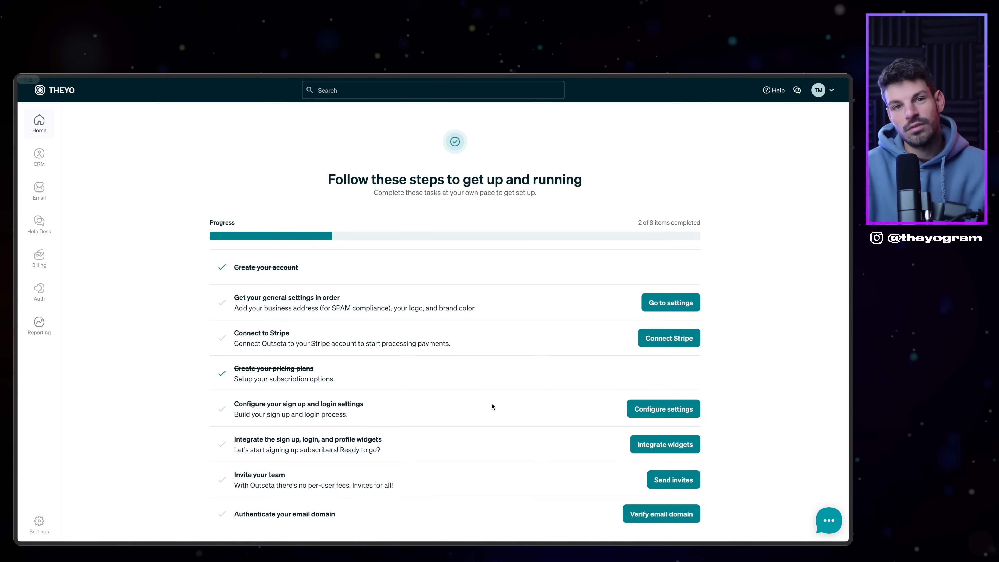
left_click(648, 409)
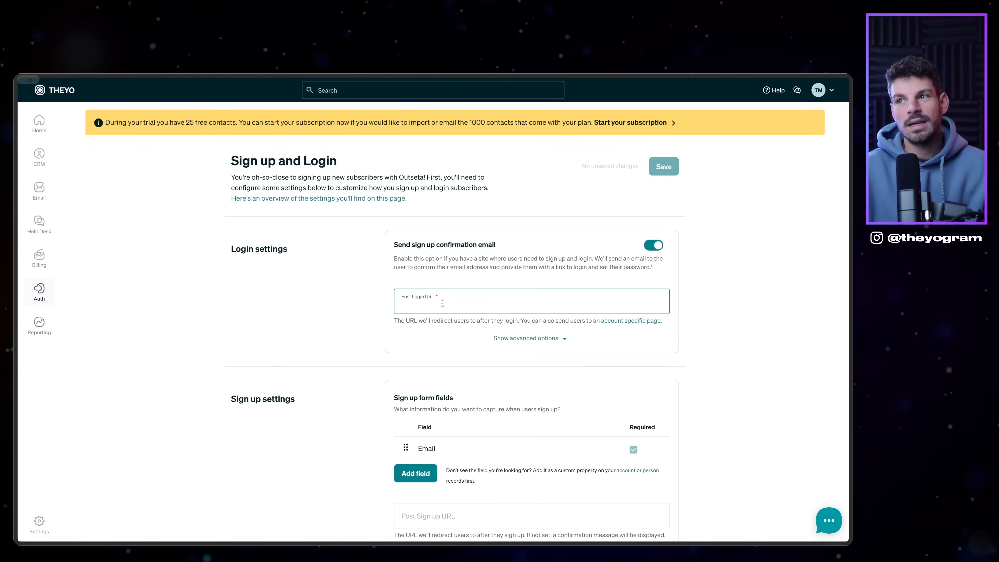
Step: Add the Person Name field to Outseta's sign-up form
scroll(274, 204, "down", 2)
scroll(274, 203, "up", 2)
scroll(275, 224, "down", 2)
scroll(280, 237, "up", 2)
scroll(291, 242, "down", 6)
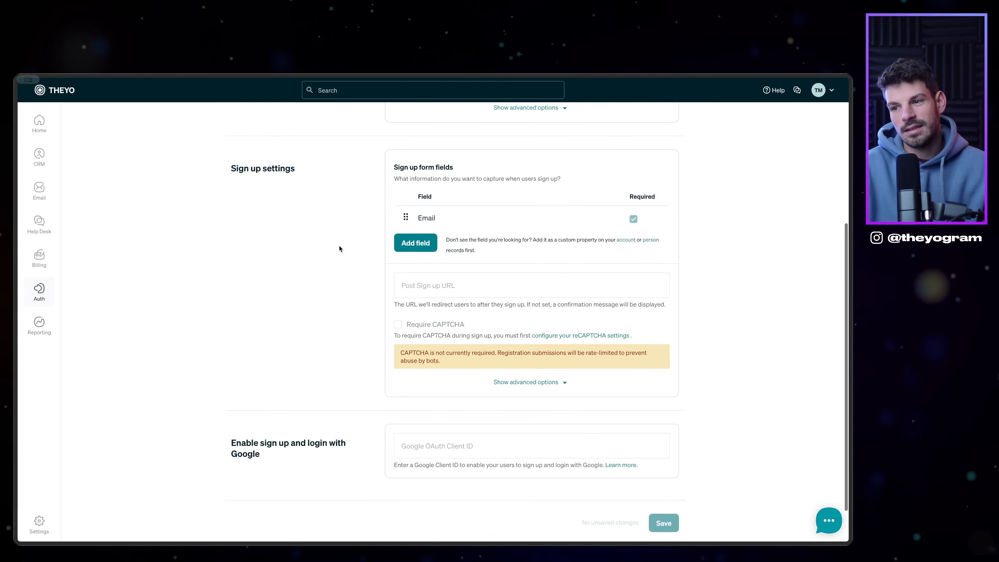
scroll(332, 248, "up", 4)
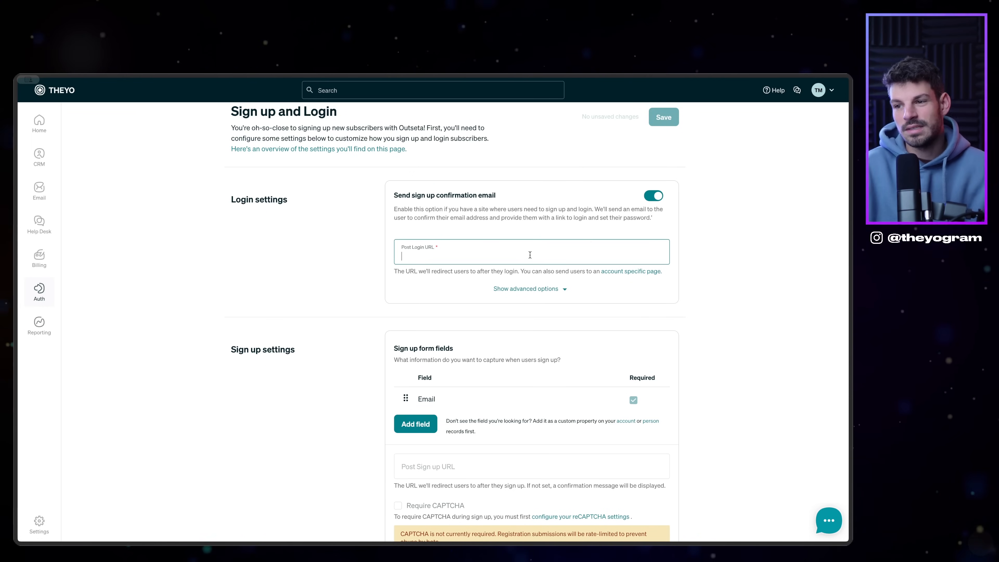
left_click(415, 424)
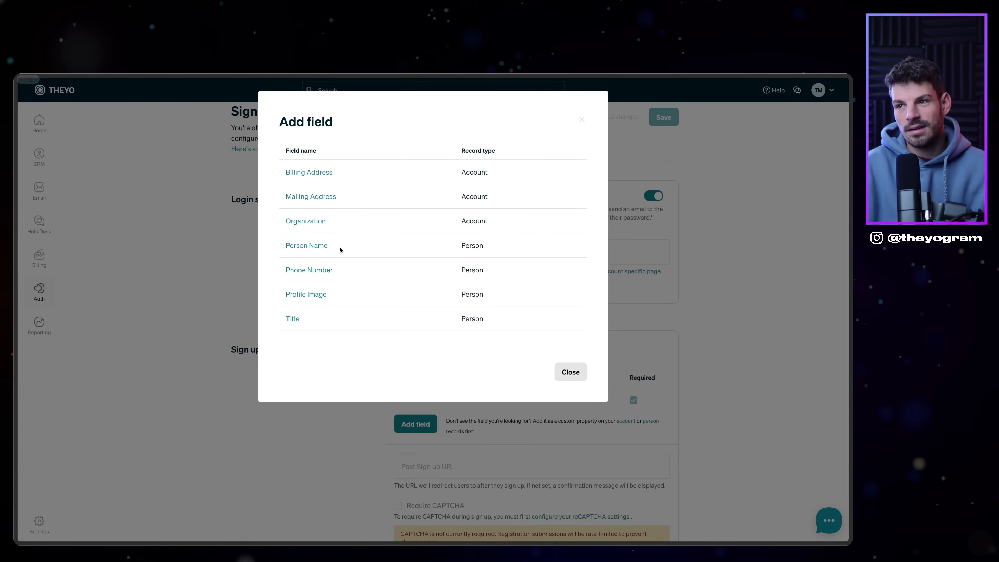
left_click(315, 246)
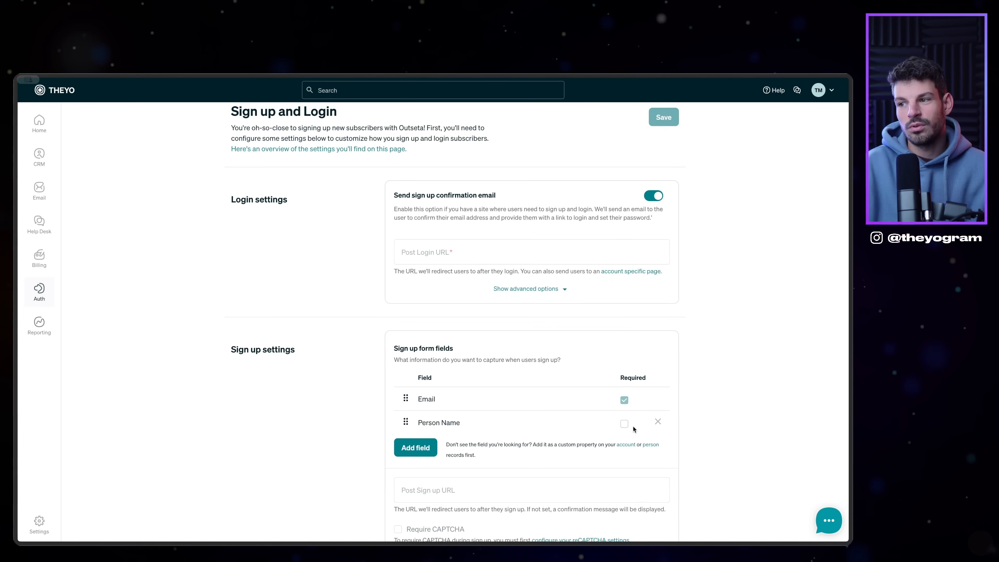
Step: Set both Post Sign up and Post Login URLs to the Super site's /dashboard page, and show advanced options
scroll(624, 429, "down", 5)
left_click(424, 295)
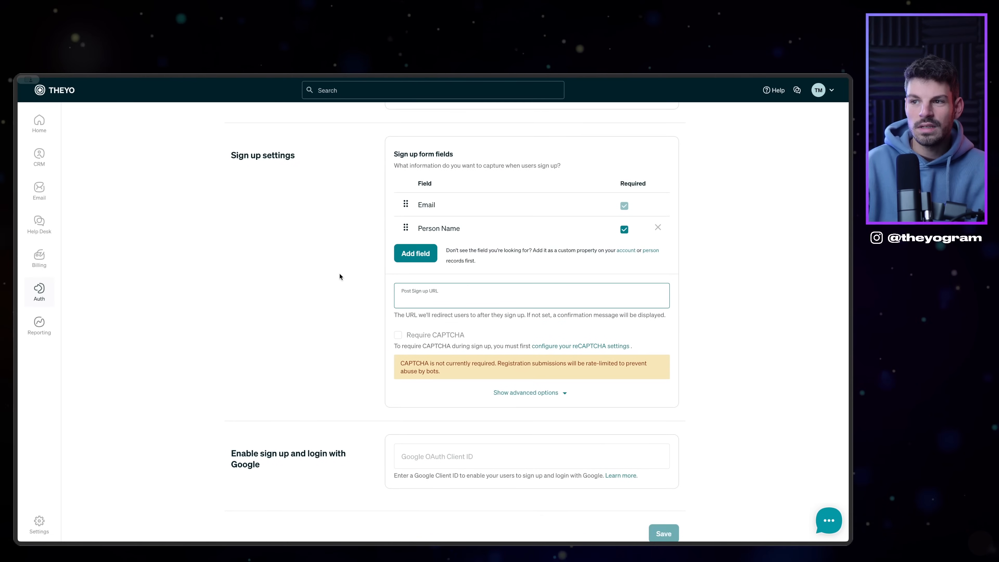
scroll(437, 301, "up", 5)
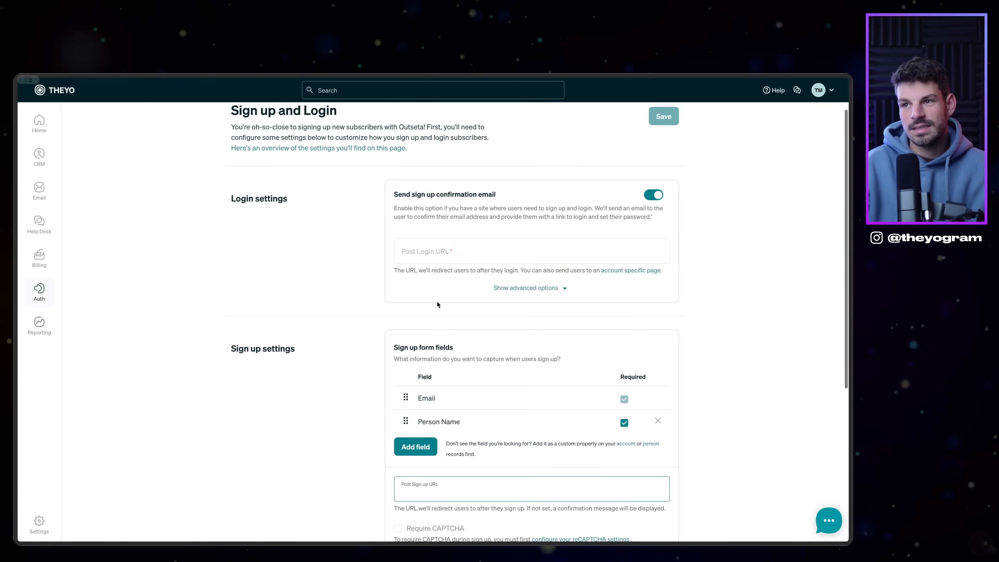
left_click(426, 258)
left_click(427, 485)
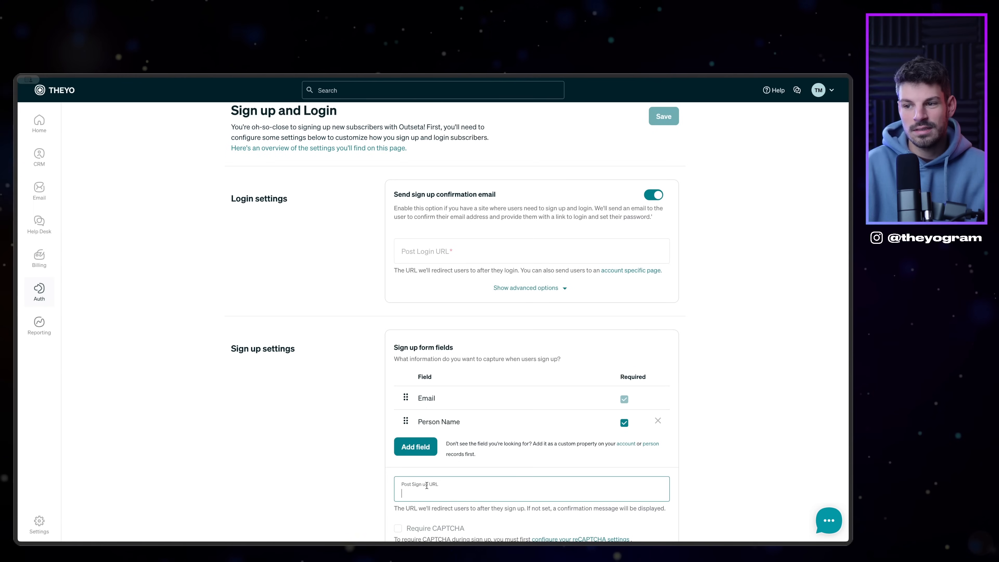
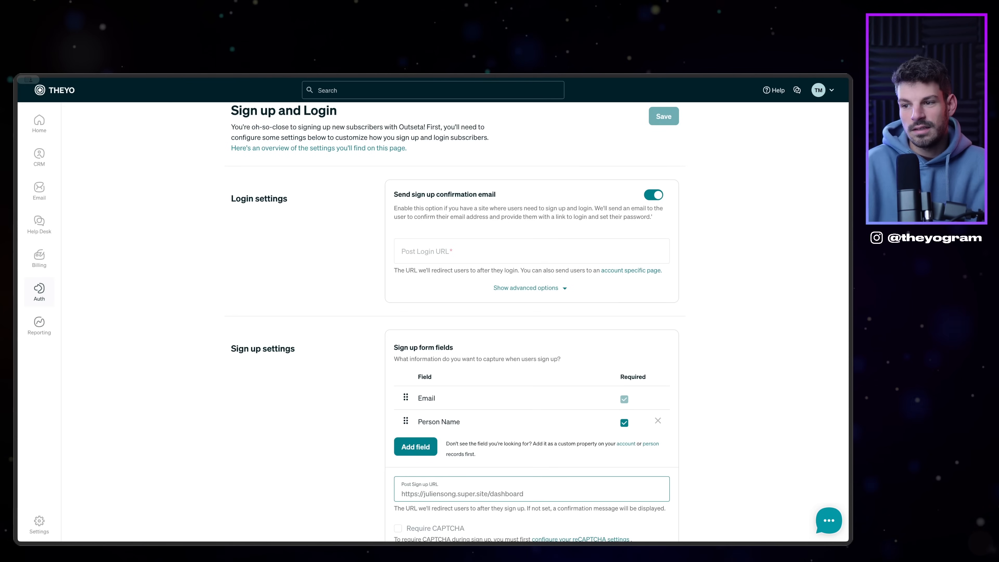
key("ctrl+a")
key("ctrl+c")
left_click(531, 252)
key("ctrl+v")
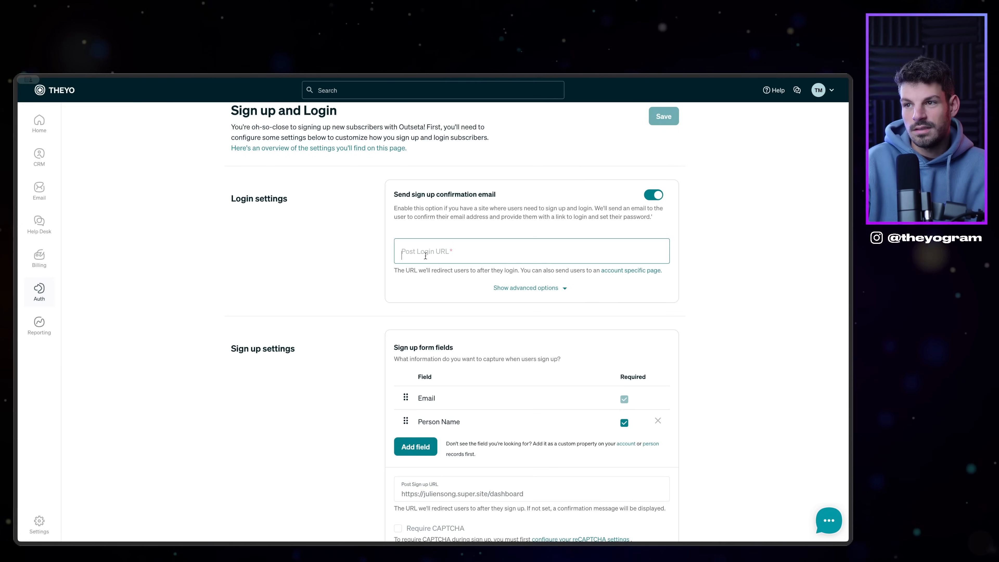
left_click(555, 289)
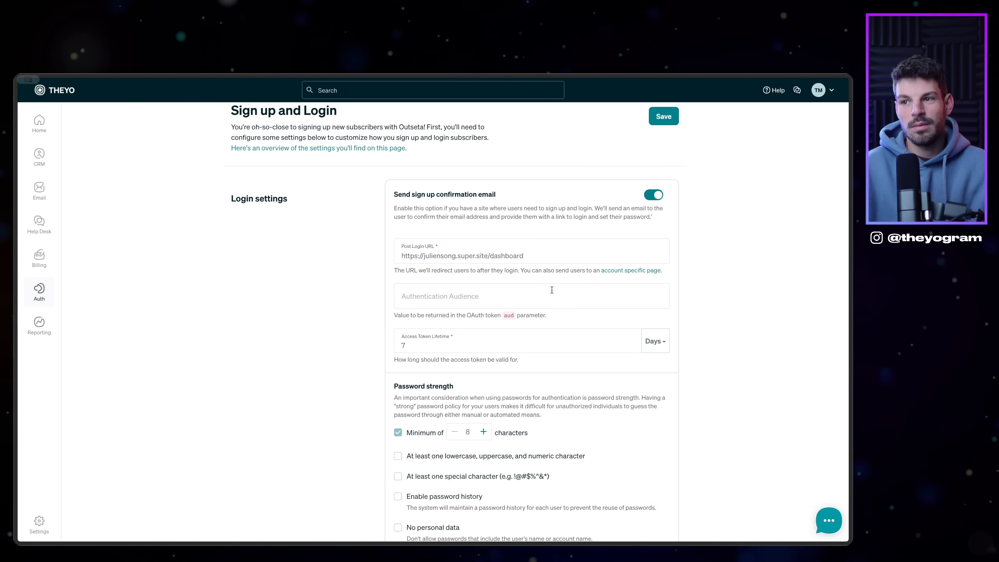
Step: Require lowercase, uppercase, numeric and special characters in passwords, then save the login settings
scroll(566, 294, "down", 2)
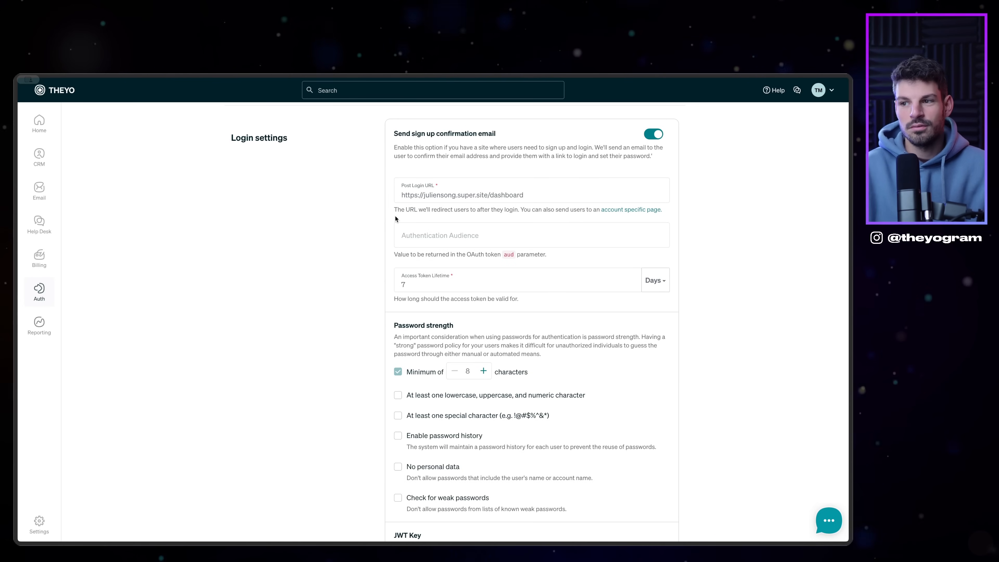
left_click_drag(489, 195, 535, 198)
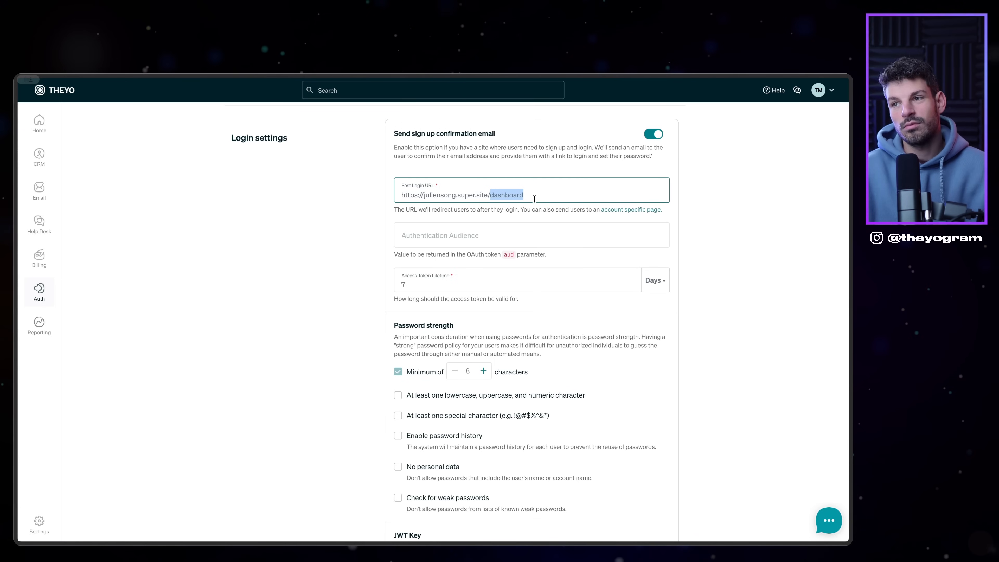
scroll(492, 256, "down", 3)
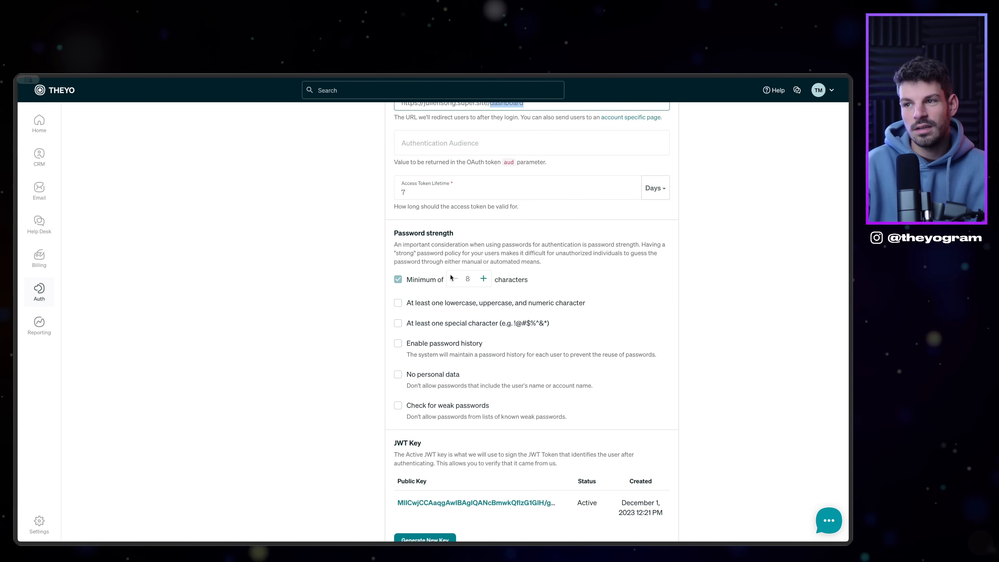
left_click(486, 306)
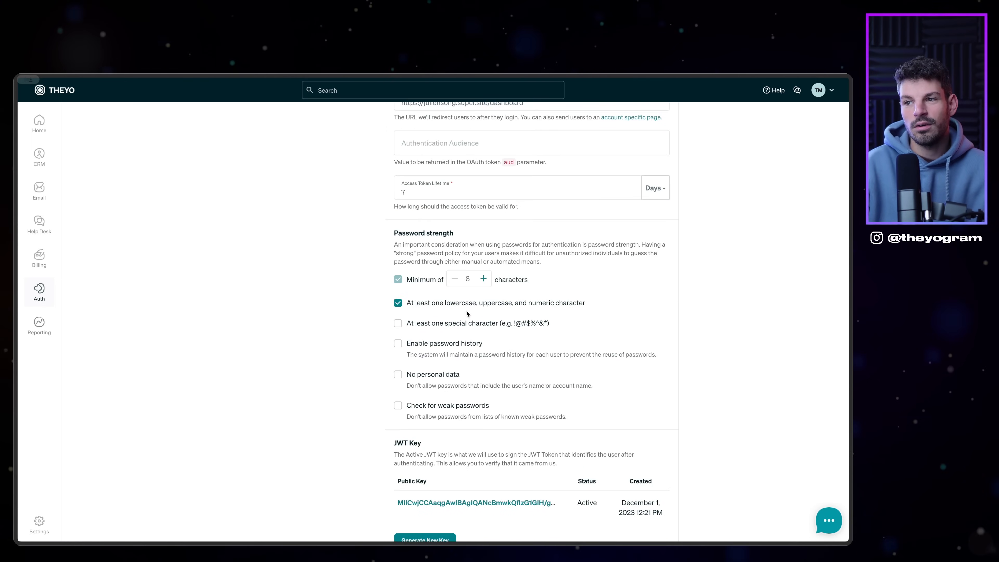
left_click(440, 327)
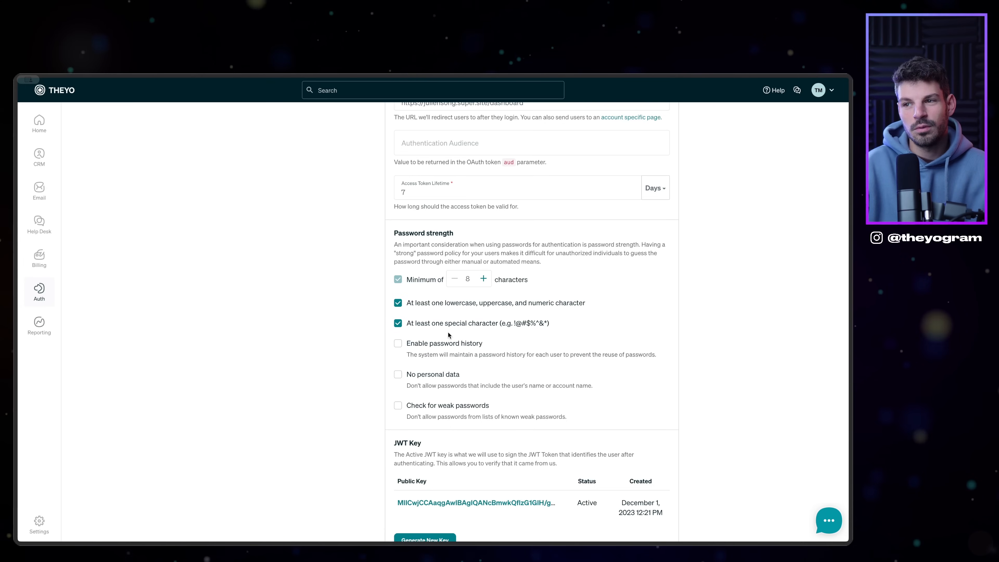
scroll(437, 330, "down", 7)
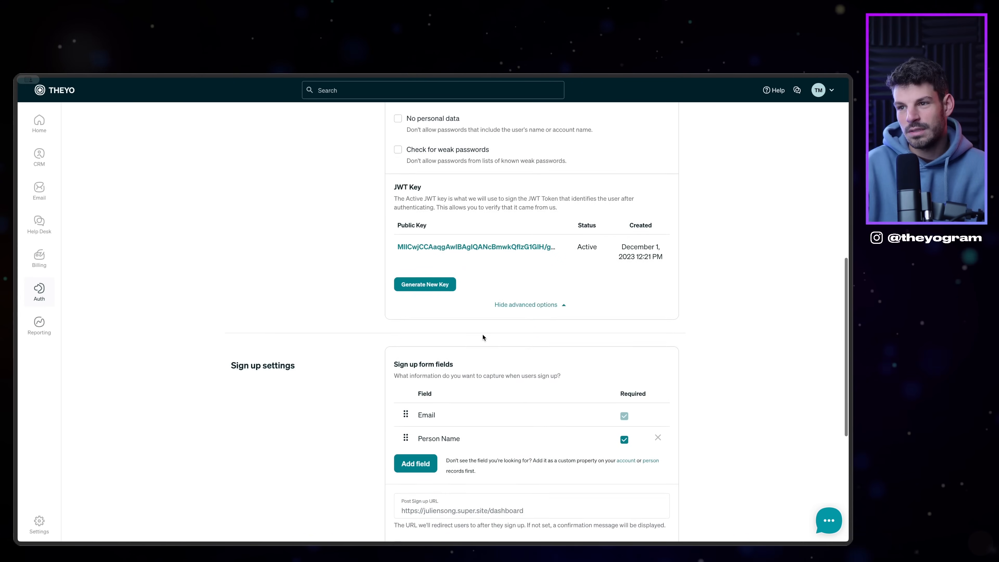
scroll(483, 337, "down", 7)
left_click(664, 475)
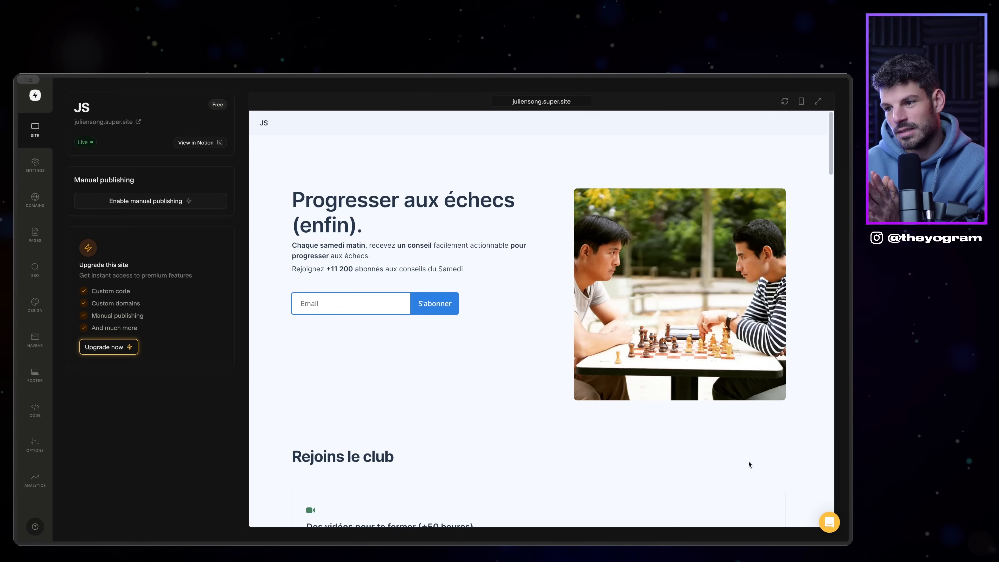
Step: Scroll the chess newsletter preview to its pricing card, then switch to Outseta's Quick start embeds
scroll(748, 462, "down", 8)
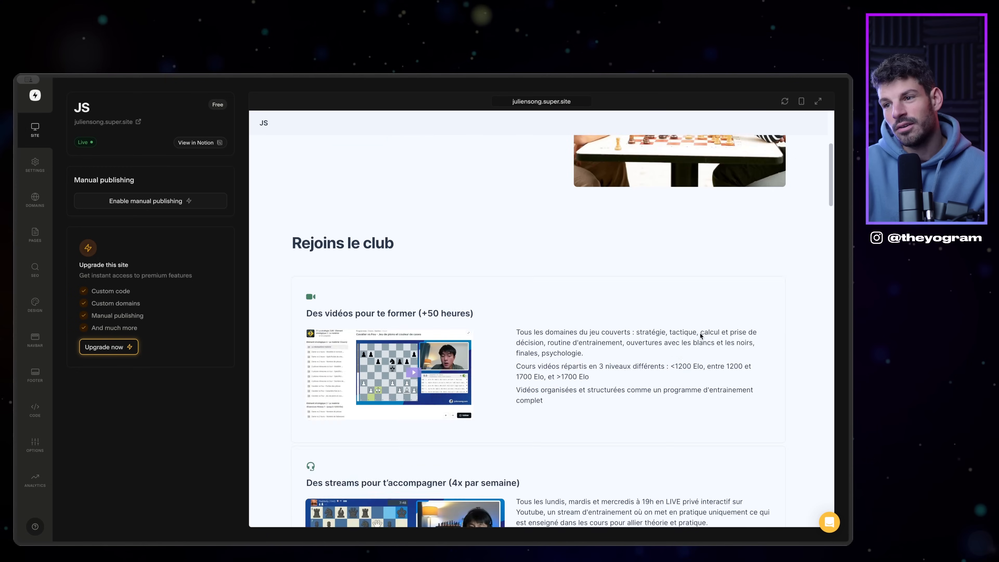
scroll(536, 302, "down", 1)
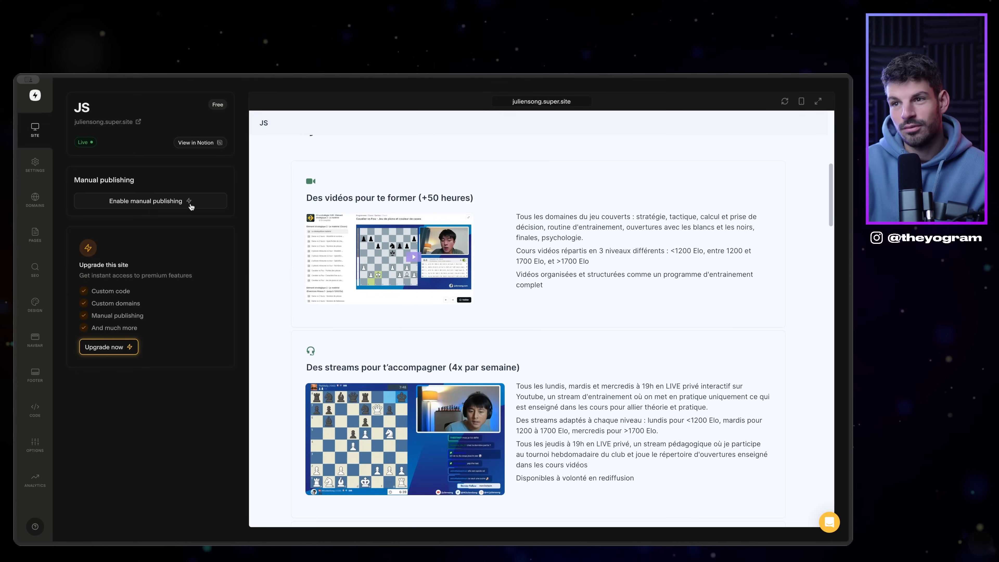
scroll(411, 341, "down", 7)
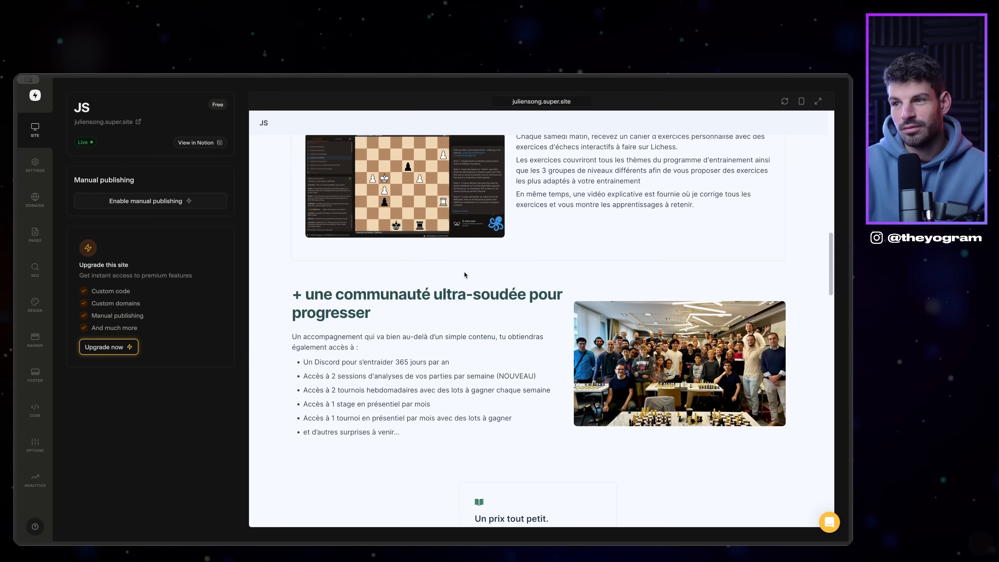
scroll(608, 369, "down", 9)
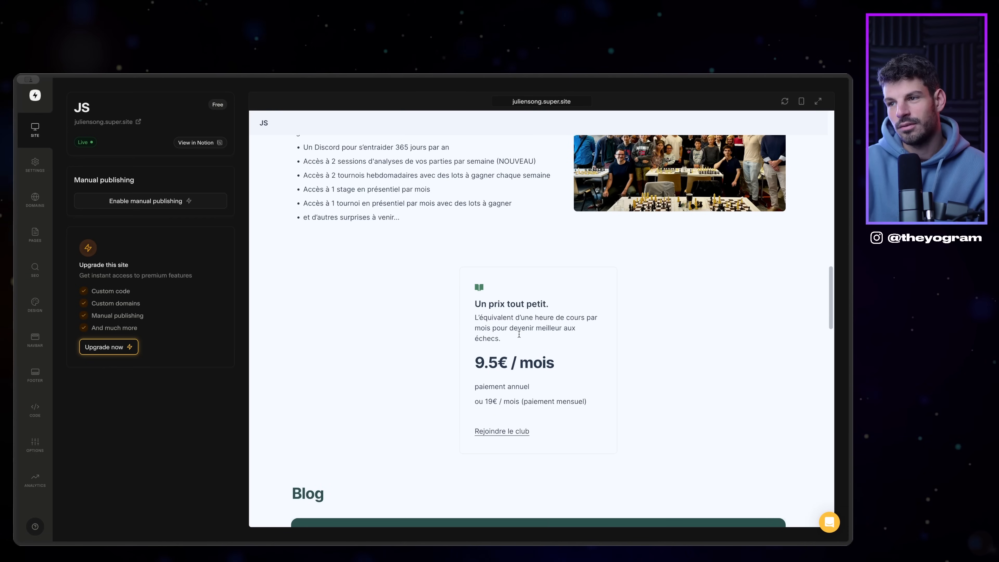
scroll(518, 334, "down", 5)
scroll(511, 354, "up", 3)
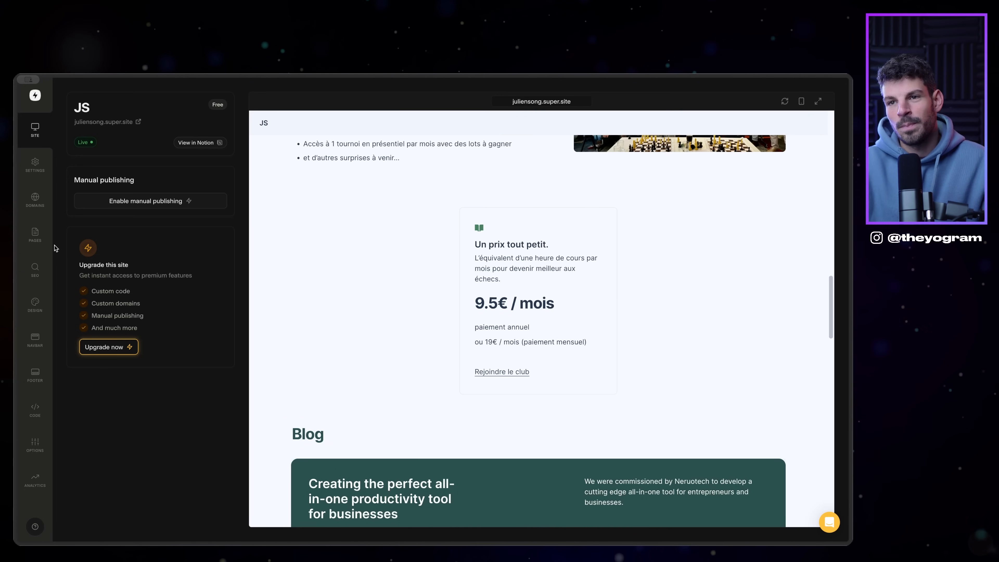
scroll(409, 302, "up", 8)
mouse_move(16, 319)
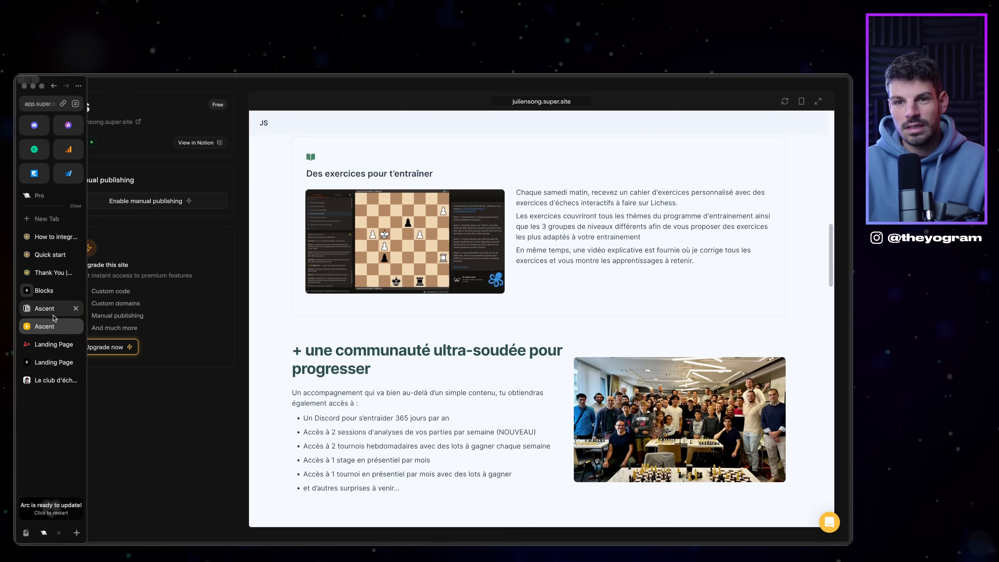
left_click(45, 255)
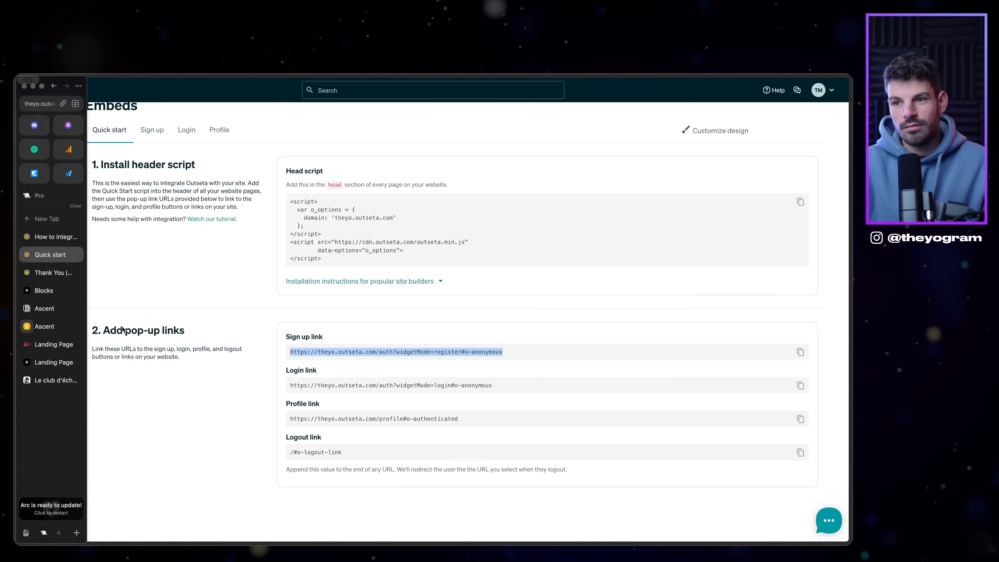
Step: Select the Quick Start head script on Outseta's Auth Embeds page, then open Super's site Code settings
mouse_move(40, 291)
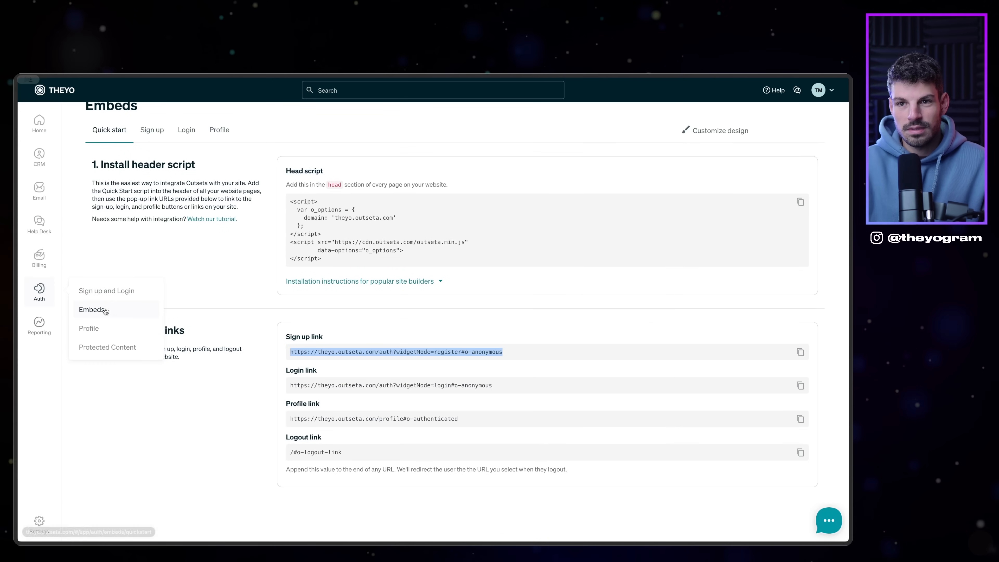
left_click(90, 310)
left_click_drag(321, 317, 290, 256)
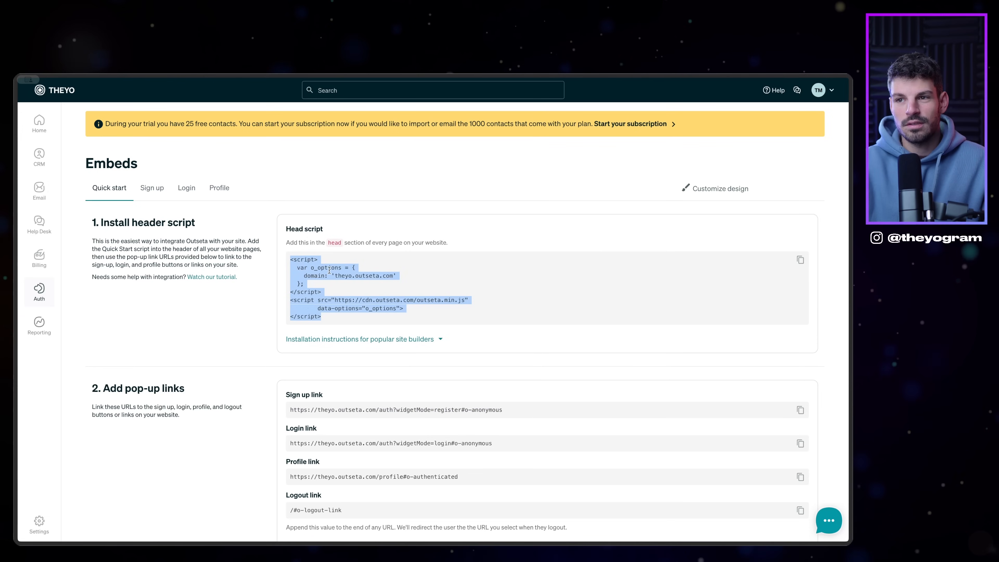
mouse_move(15, 291)
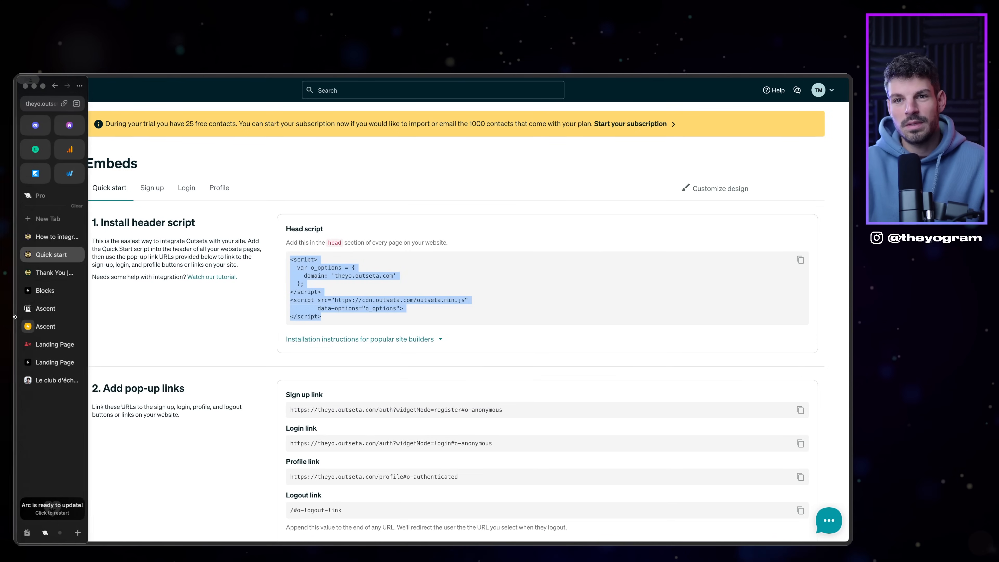
left_click(43, 325)
left_click(35, 410)
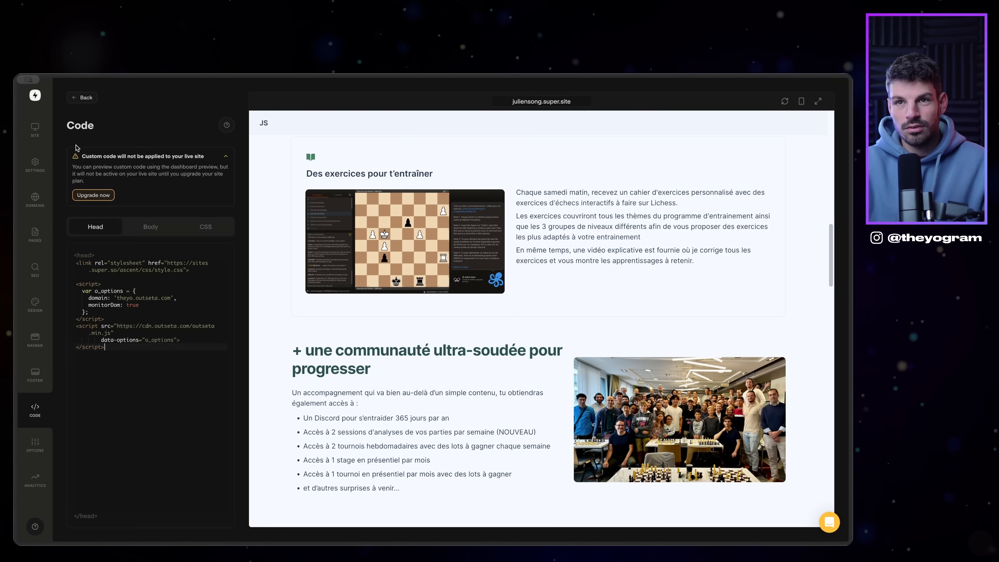
Step: Highlight the Outseta script and its monitorDom: true line in Super's head code, then open the integration guide
left_click_drag(133, 346, 77, 282)
left_click(131, 299)
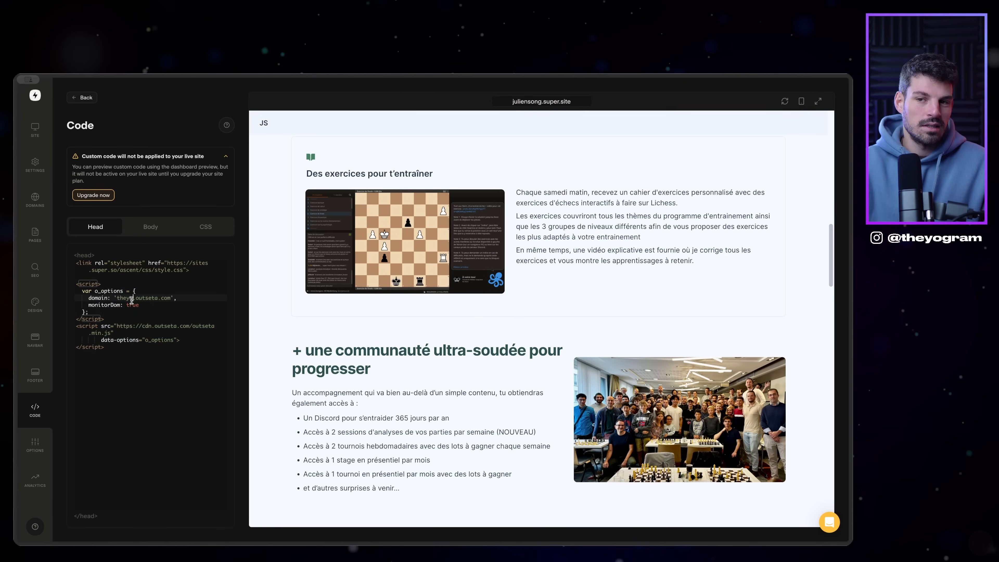
left_click_drag(89, 305, 142, 306)
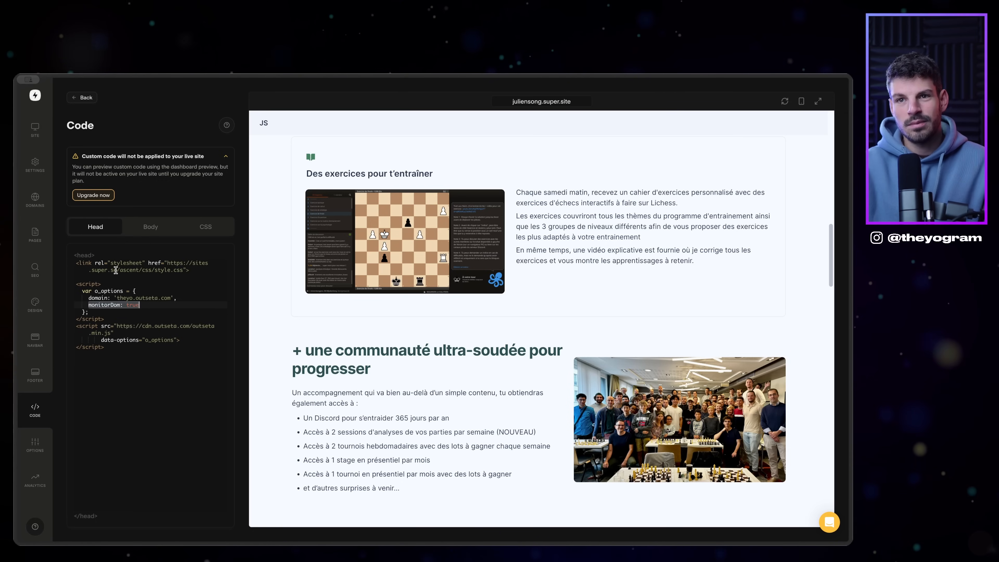
left_click(38, 237)
scroll(145, 205, "up", 15)
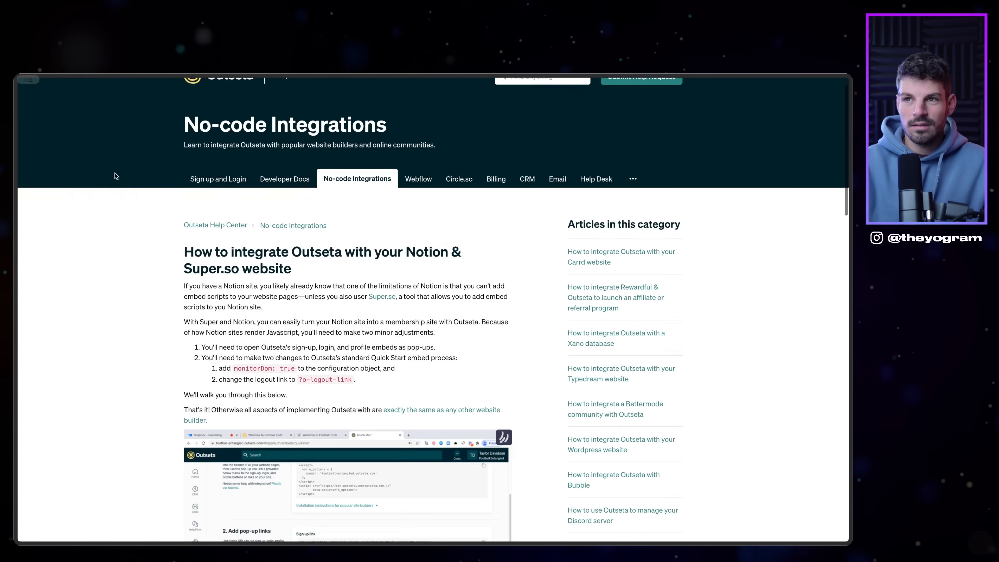
Step: Locate the ?o-logout-link instruction under Jump into Notion, then go back to the Super dashboard
scroll(360, 135, "down", 6)
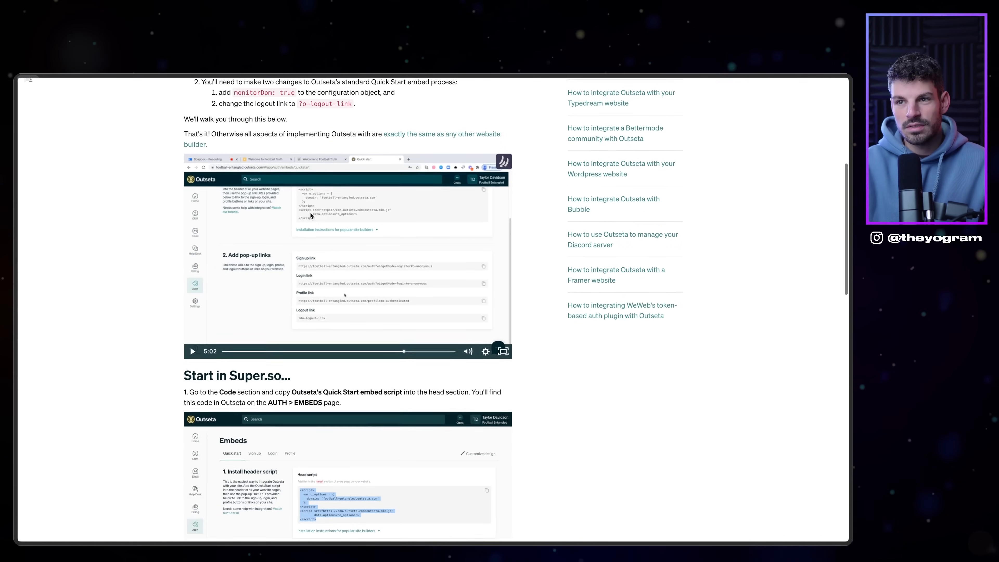
scroll(297, 222, "down", 20)
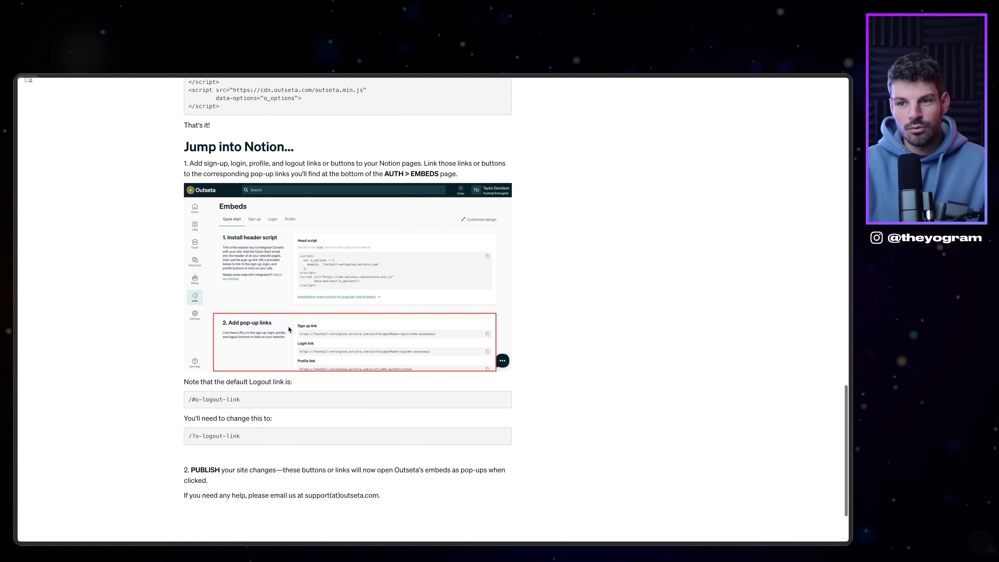
left_click_drag(226, 432, 251, 437)
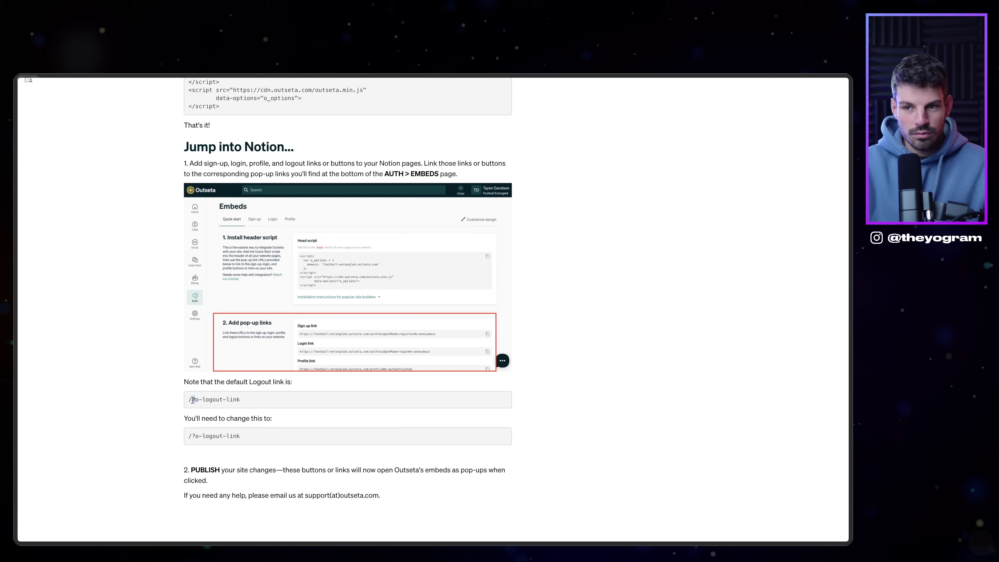
mouse_move(17, 321)
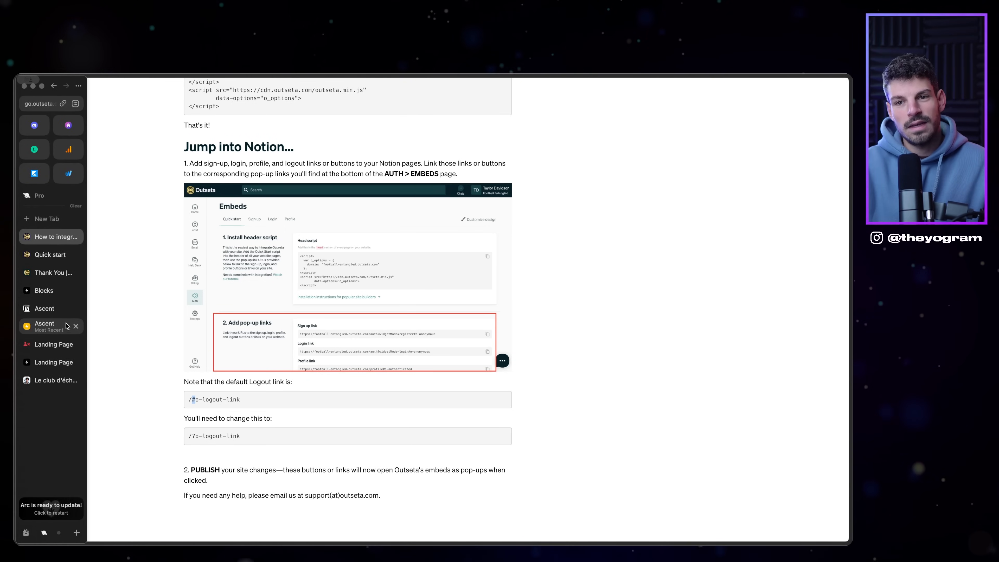
left_click(57, 327)
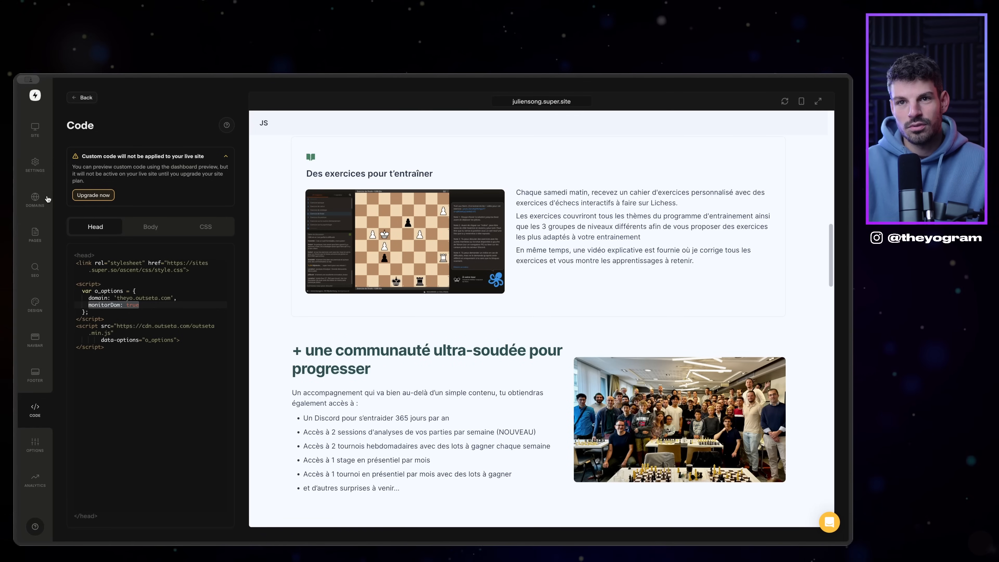
Step: Scroll the Super preview to the join-the-club pricing card, then switch to Outseta's Quick start embeds
scroll(352, 376, "up", 20)
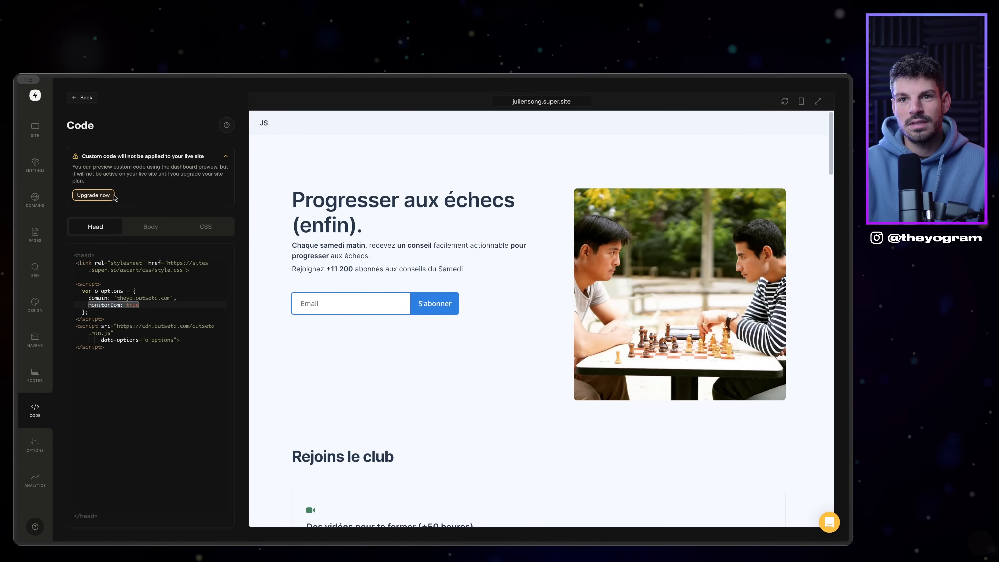
scroll(481, 322, "down", 15)
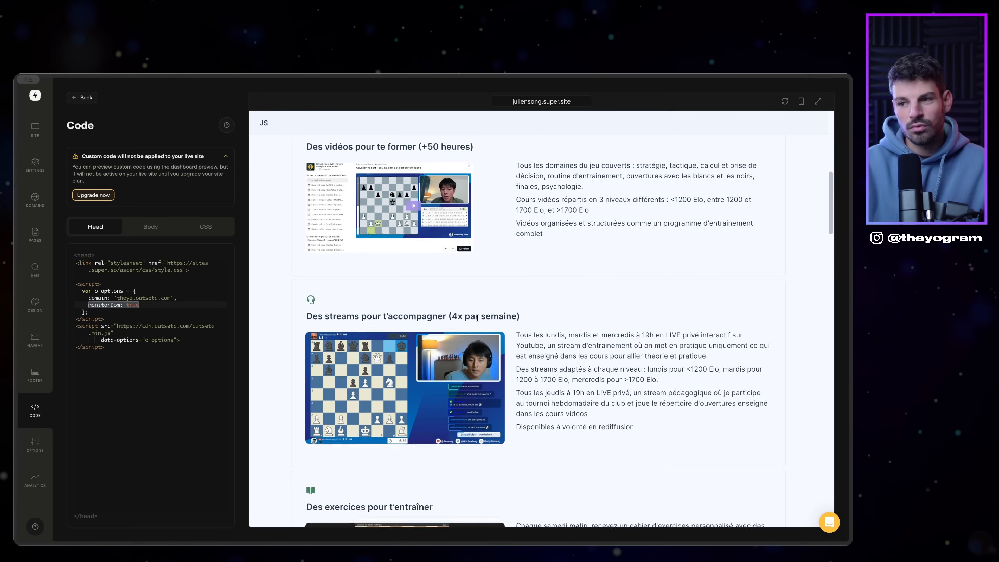
scroll(482, 322, "down", 8)
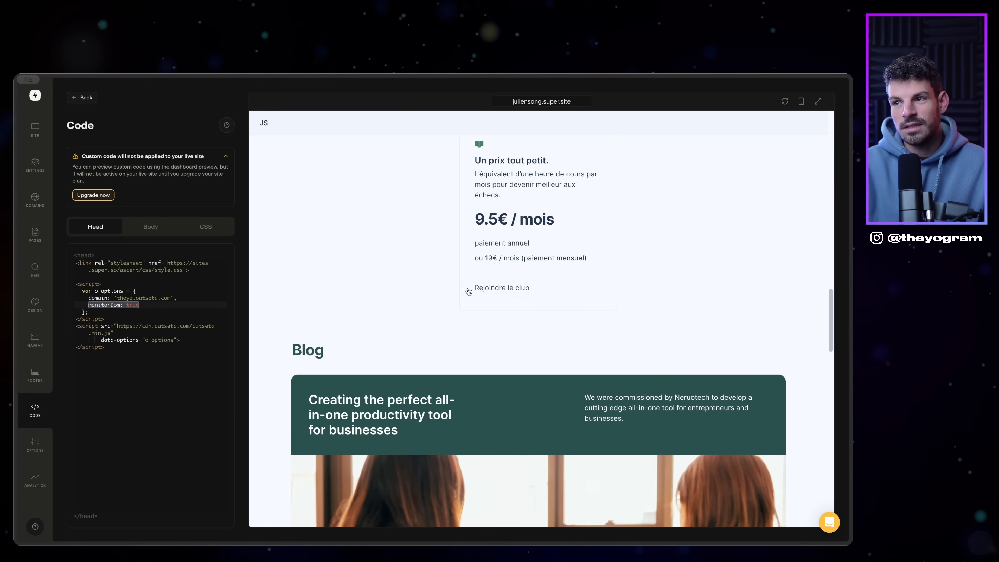
mouse_move(15, 298)
left_click(50, 254)
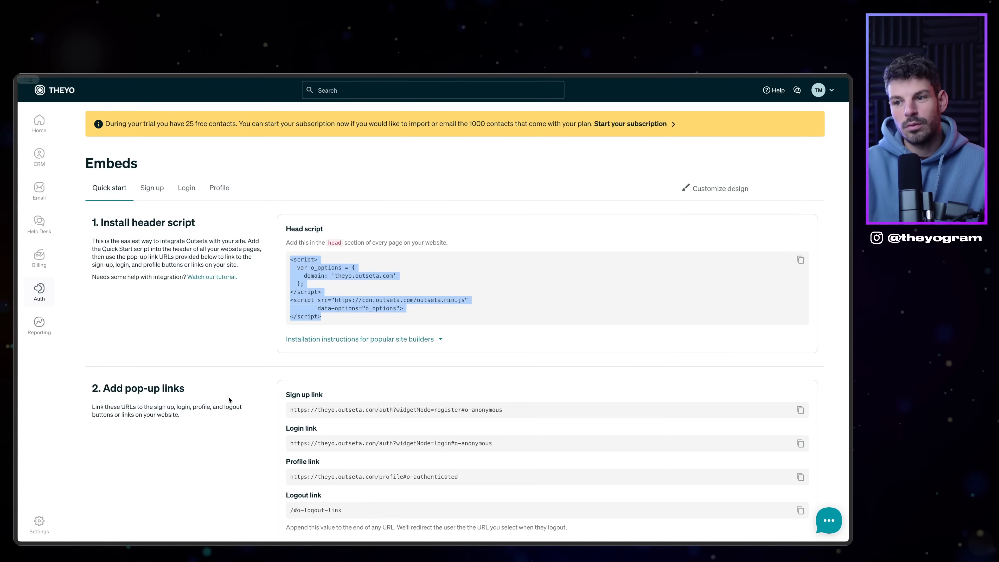
Step: Copy the Sign up pop-up link URL and return to the Notion Ascent page
scroll(402, 468, "down", 1)
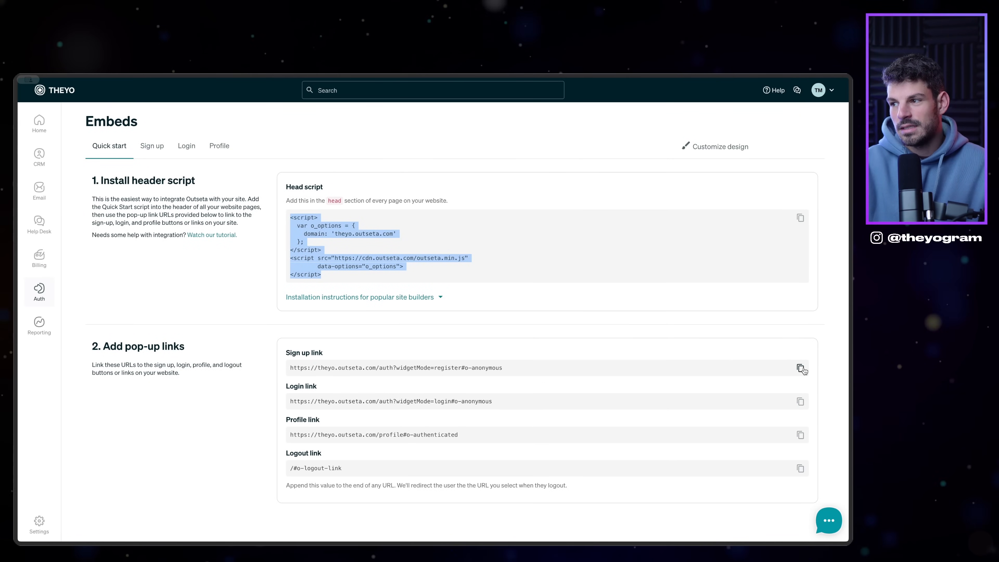
left_click(800, 367)
mouse_move(11, 311)
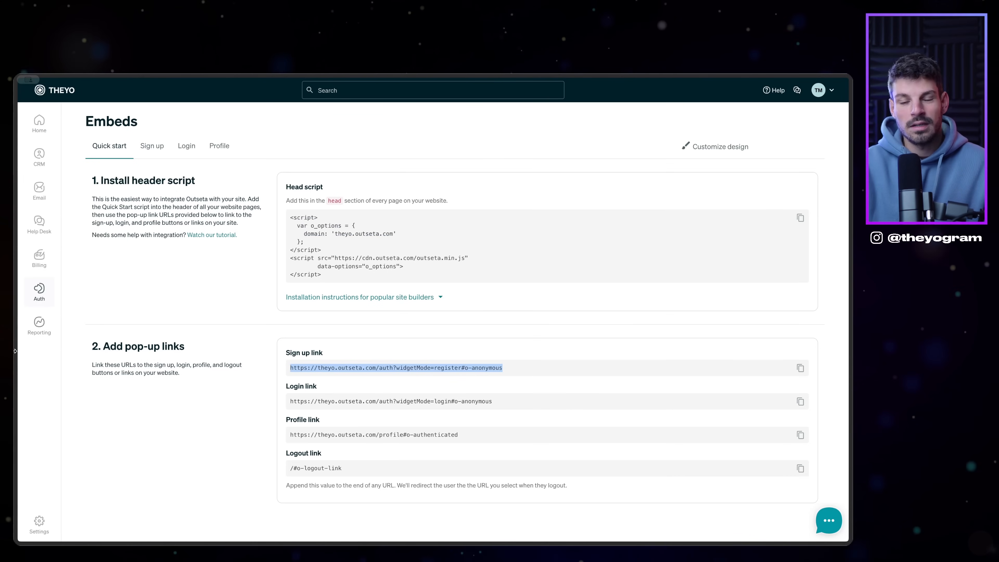
left_click(43, 326)
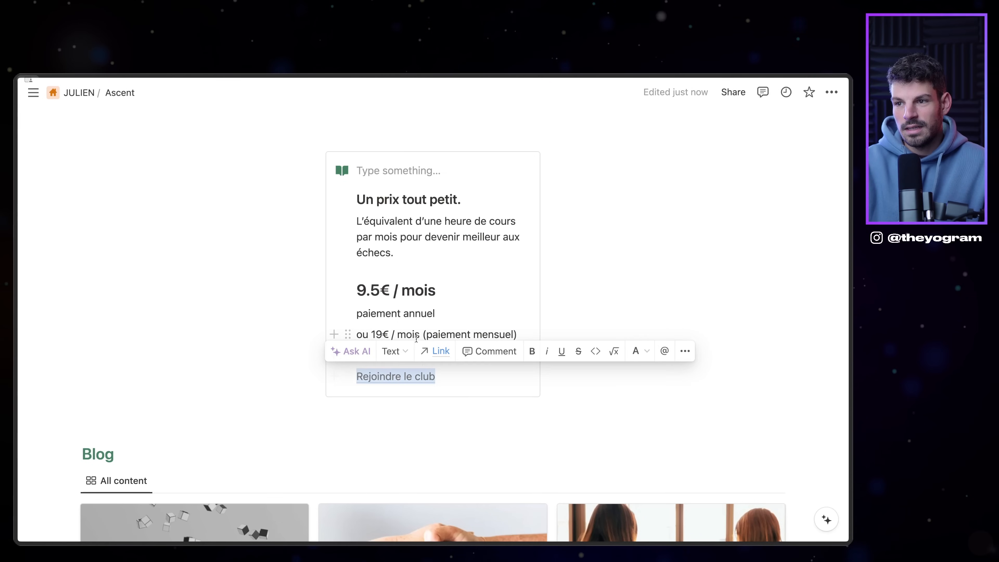
Step: Set the pricing card link's target to the Outseta sign-up URL with title 'Rejoindre le club →'
left_click(431, 354)
key("super+a")
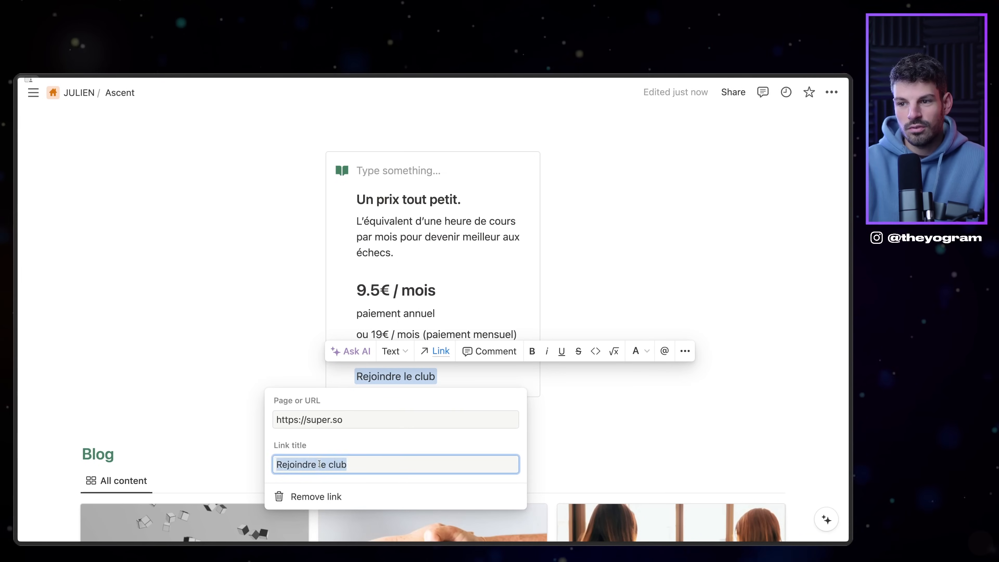
key("super+v")
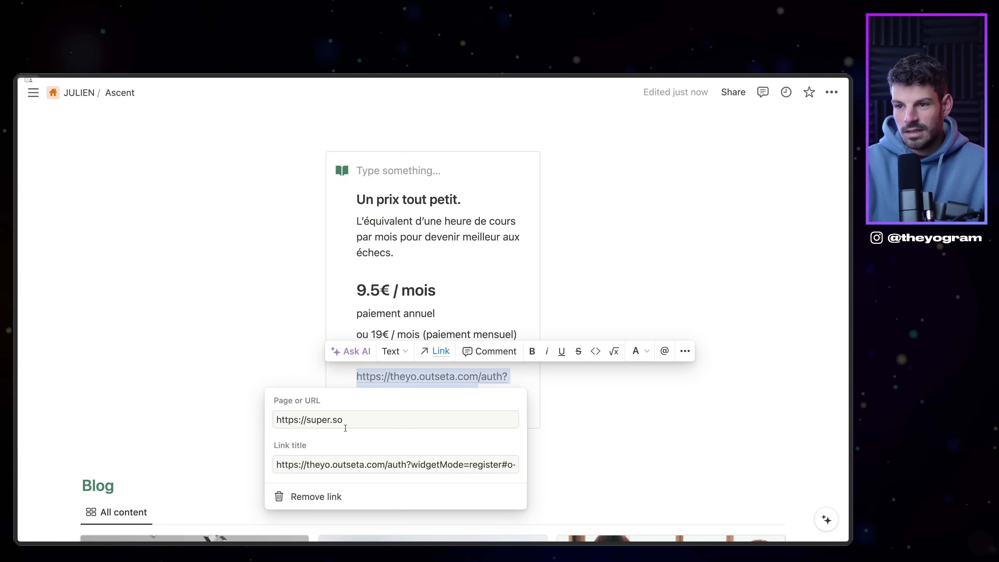
left_click(323, 465)
left_click(315, 419)
key("super+v")
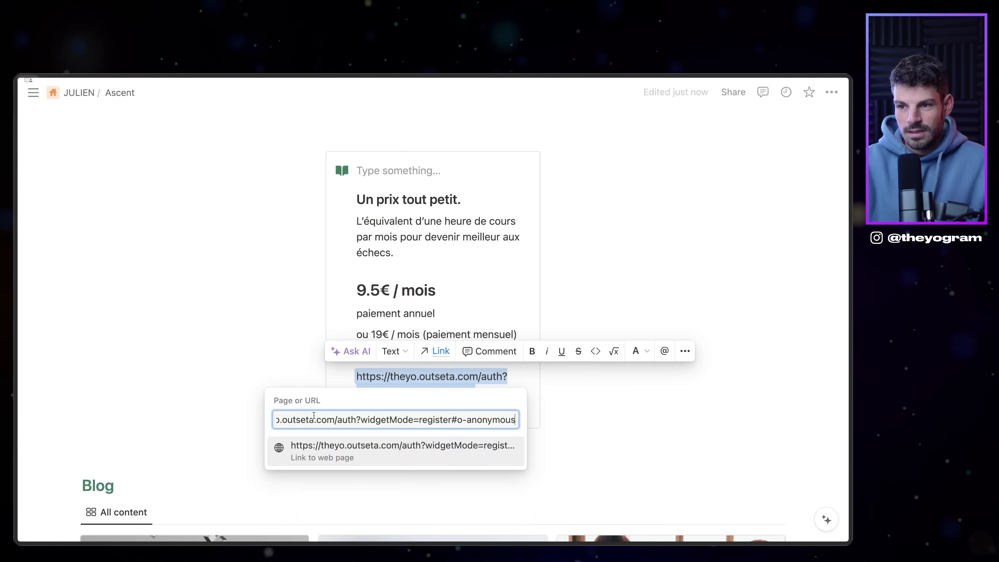
left_click(359, 451)
left_click(350, 464)
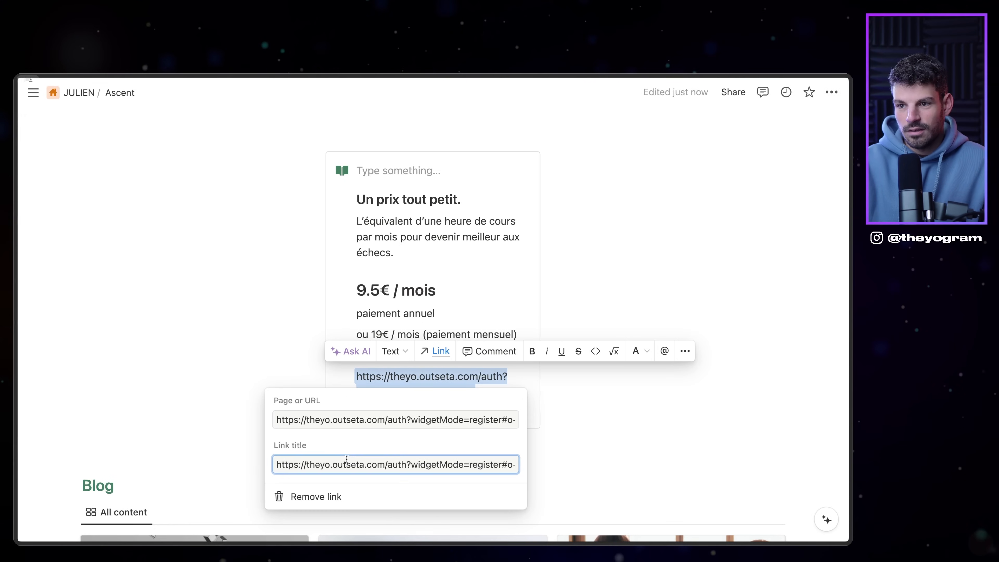
type("Rejoindre le club →")
key("Return")
mouse_move(46, 336)
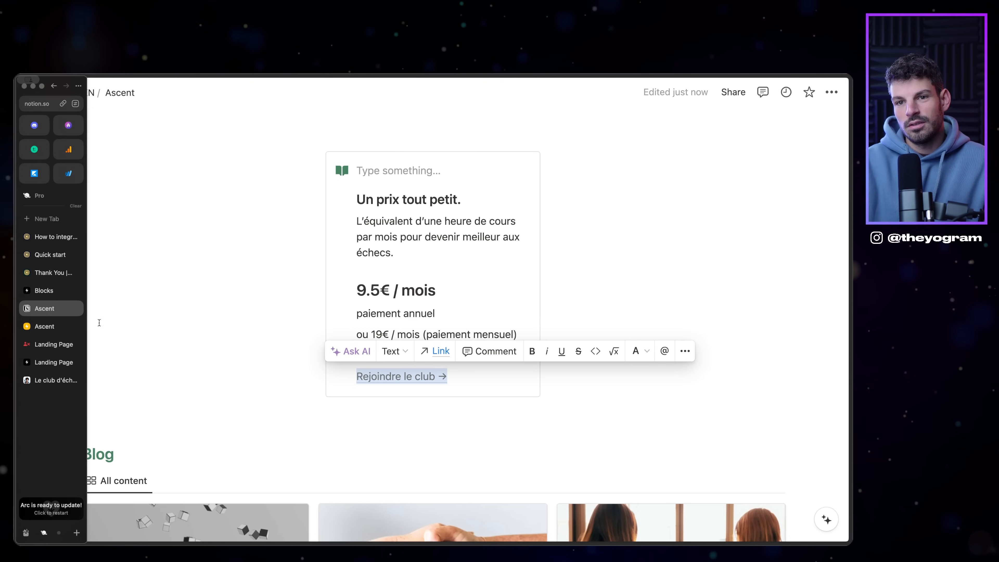
scroll(463, 388, "up", 1)
scroll(463, 388, "up", 20)
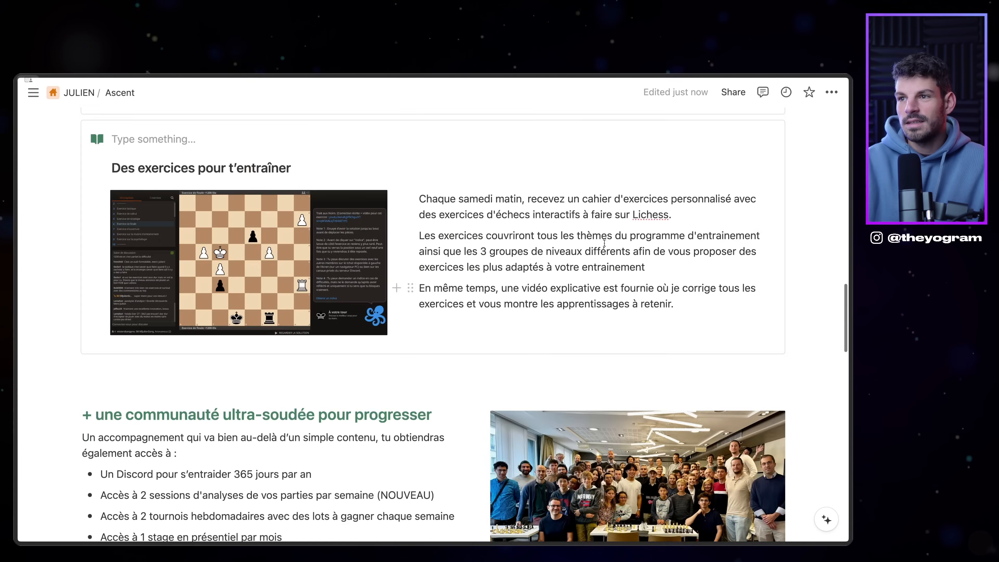
Step: Open the Untitled page listed under the teamspace in Notion's sidebar
scroll(627, 269, "up", 6)
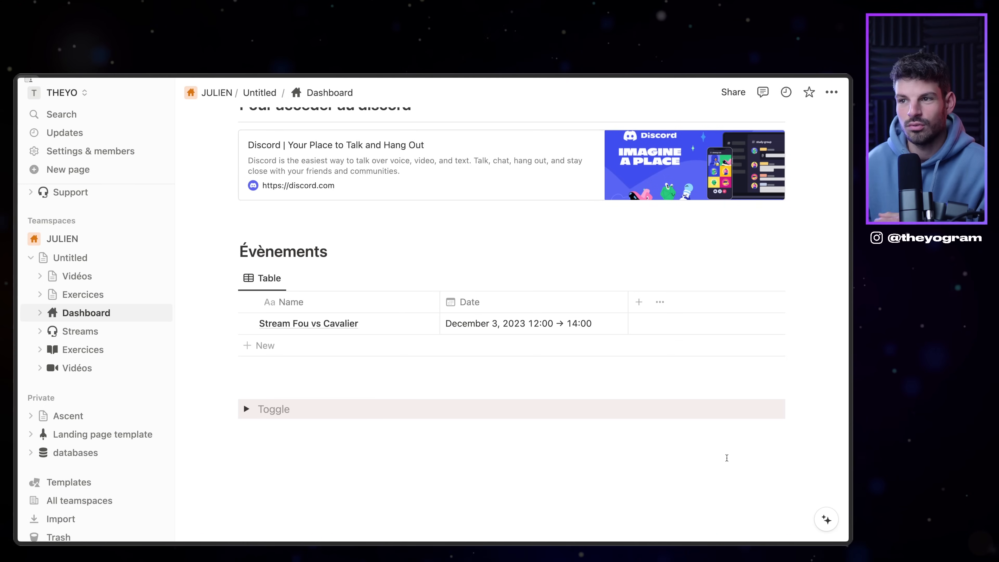
scroll(726, 457, "up", 7)
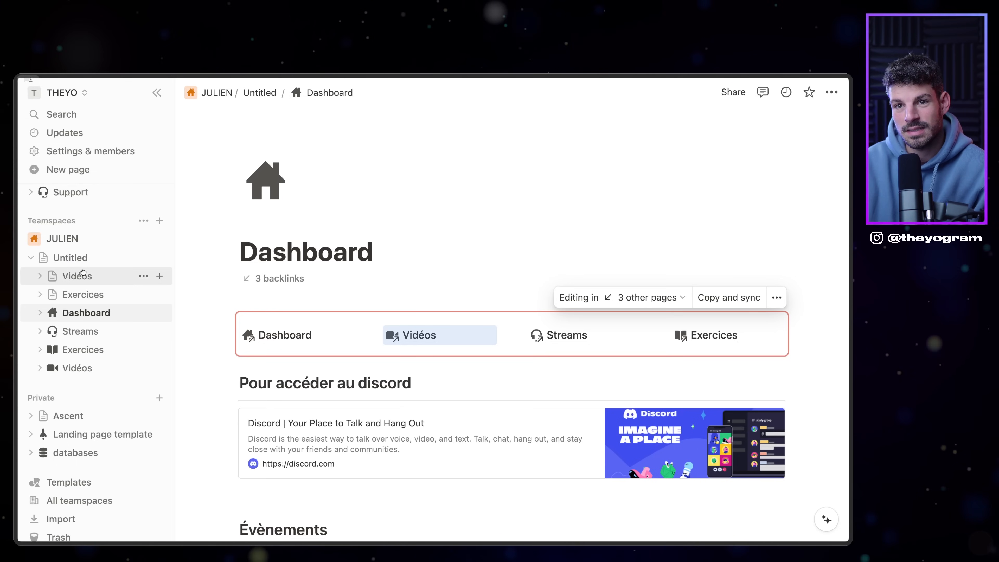
left_click(71, 257)
scroll(413, 380, "down", 20)
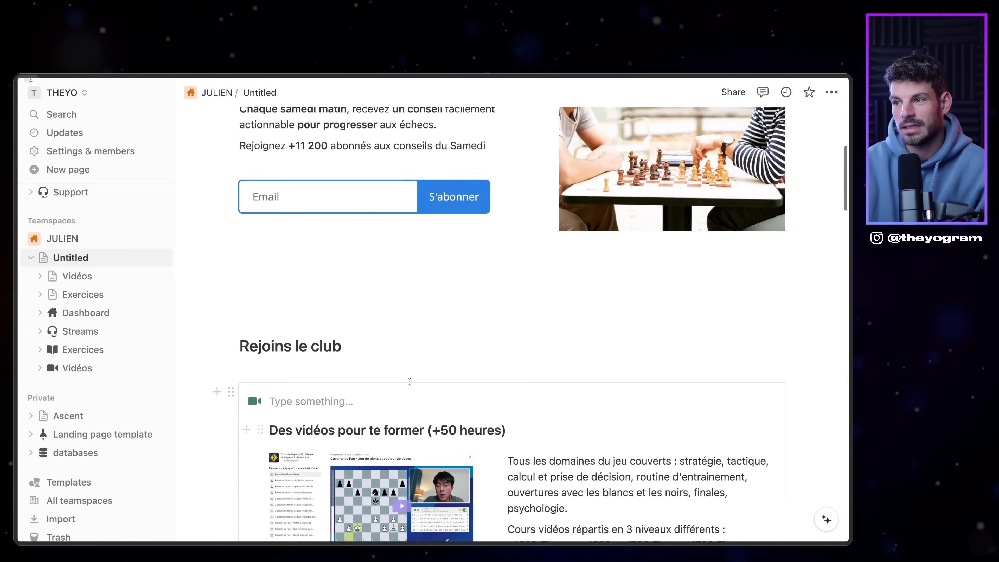
Step: Review the Untitled page's Control panel and pricing card, then return to Super's Dashboard preview
scroll(413, 380, "down", 15)
scroll(413, 384, "up", 2)
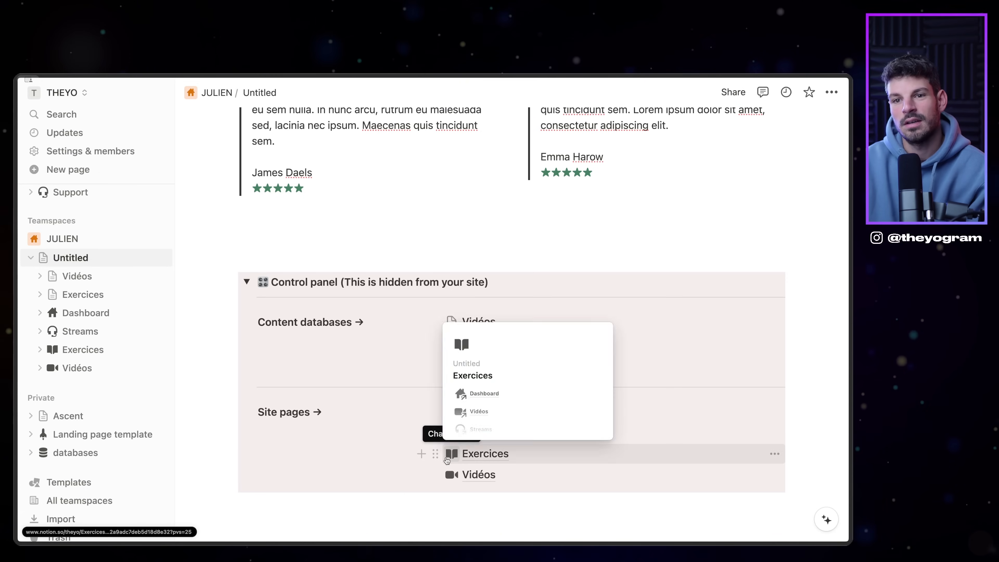
scroll(434, 430, "down", 5)
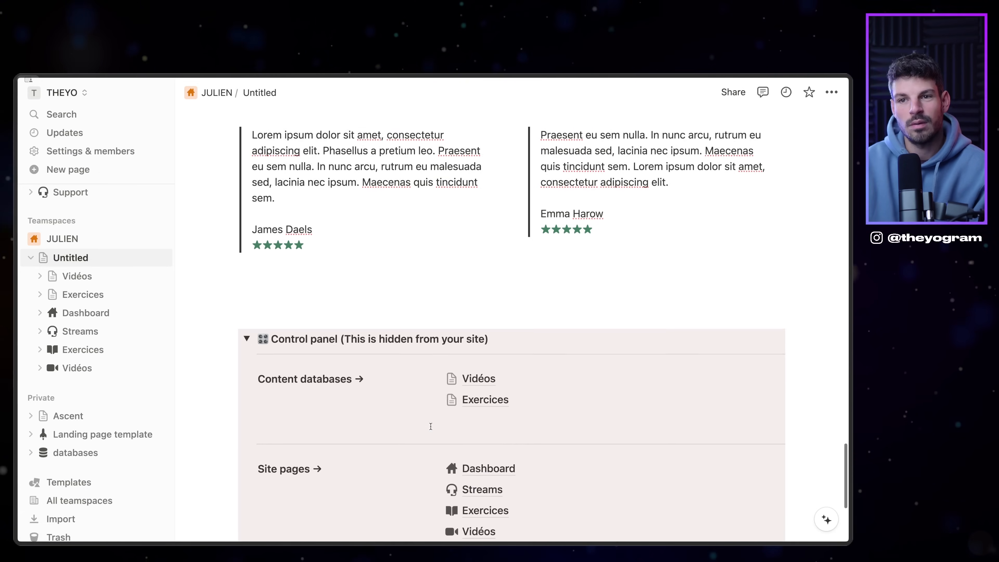
scroll(368, 236, "up", 4)
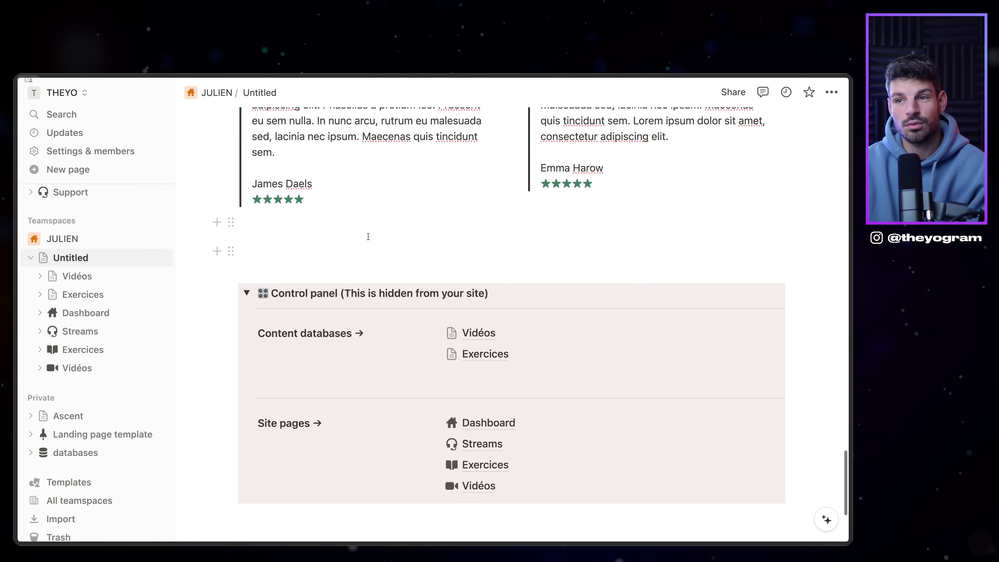
mouse_move(688, 439)
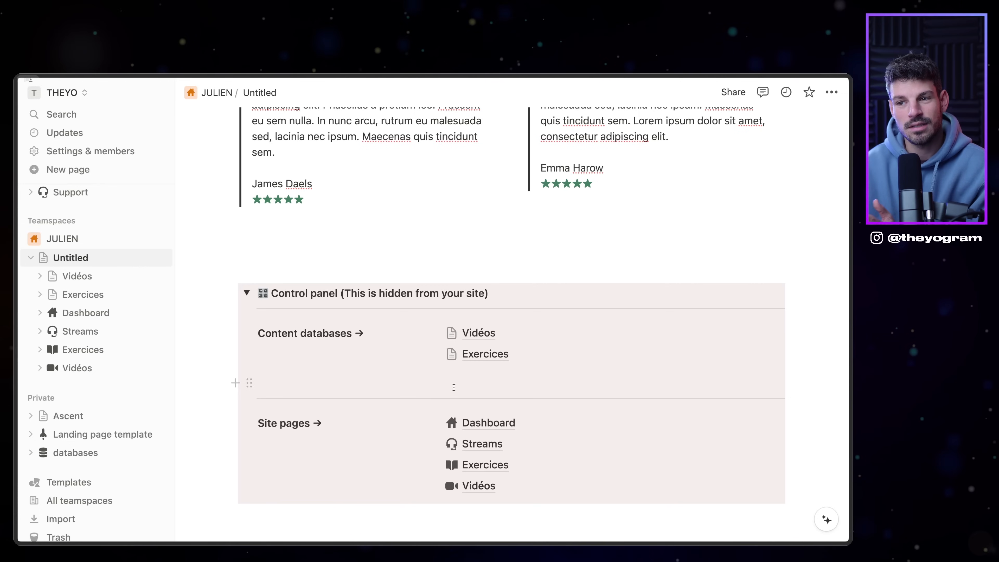
scroll(454, 387, "up", 15)
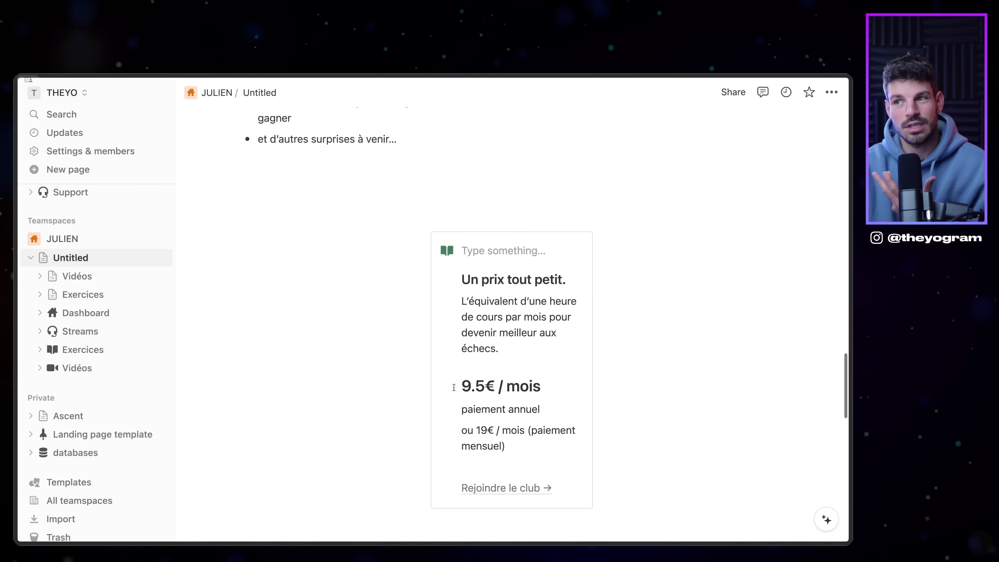
scroll(454, 387, "down", 3)
scroll(454, 388, "down", 12)
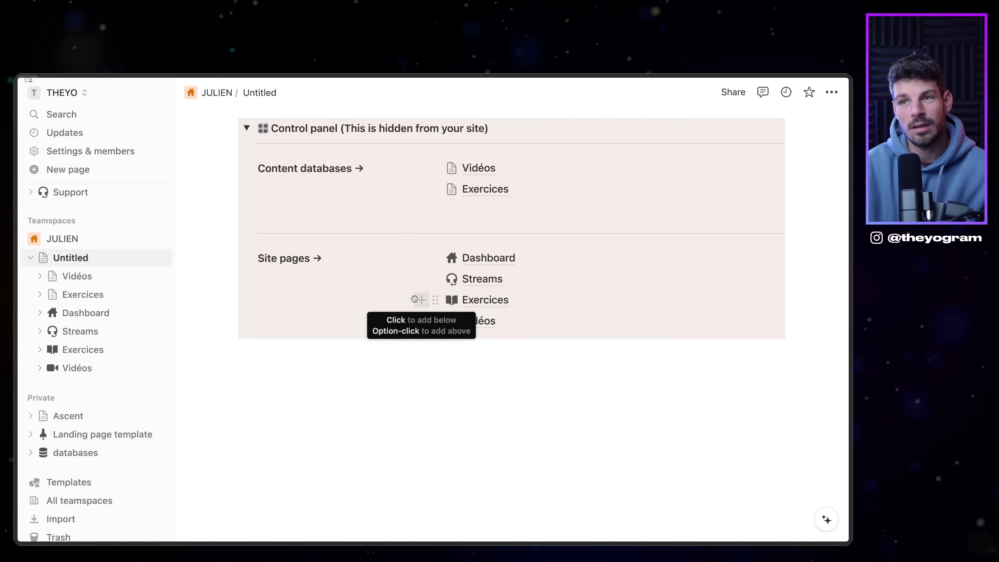
scroll(350, 221, "up", 4)
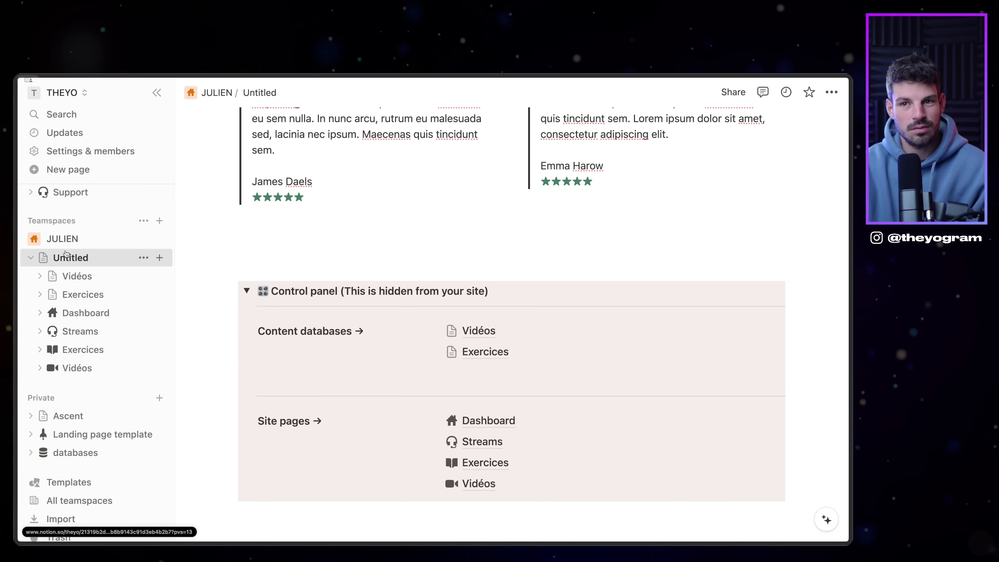
mouse_move(16, 280)
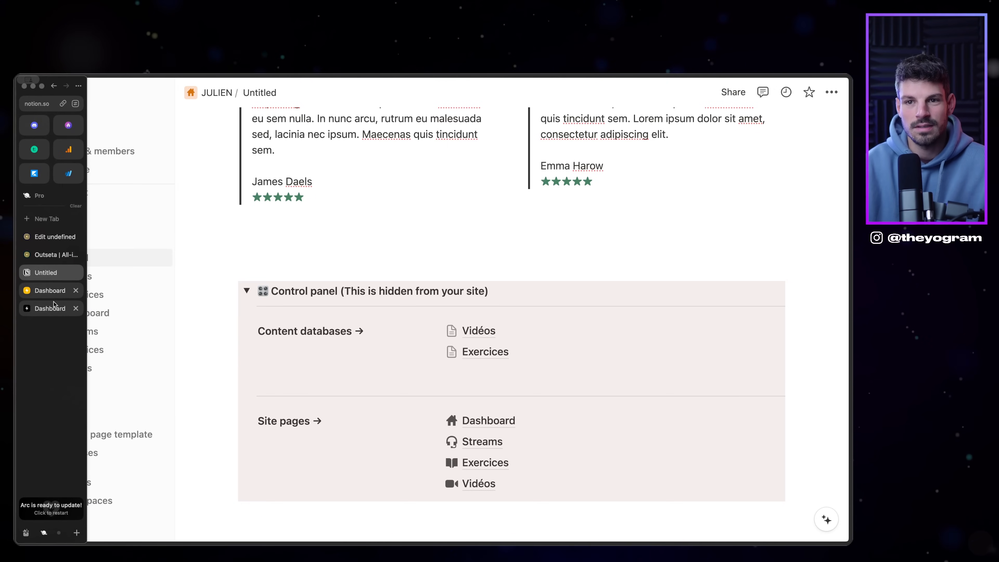
left_click(28, 295)
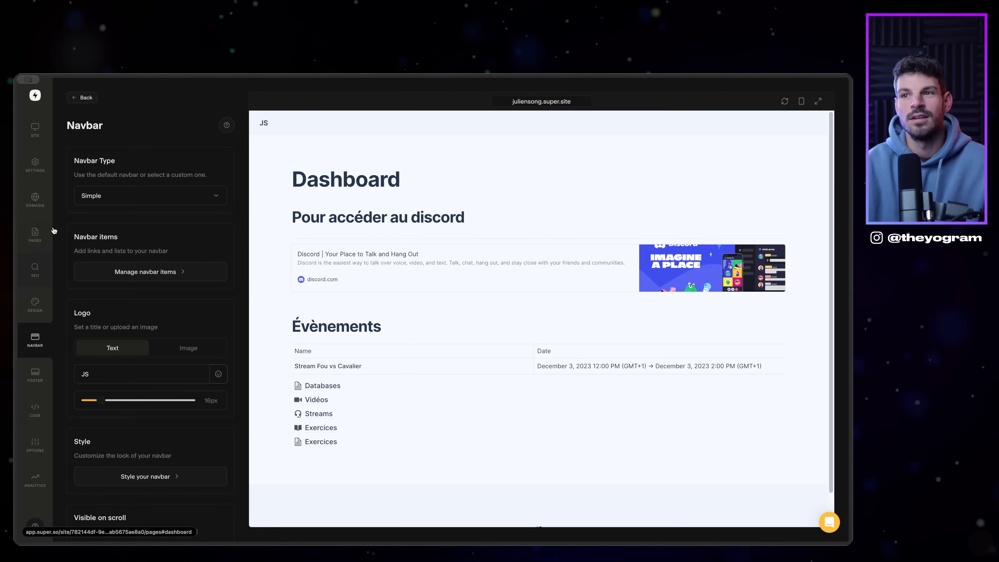
Step: Show Super's custom CSS, with the display: none rule hiding .notion-toggle.bg-brown elements
left_click(35, 129)
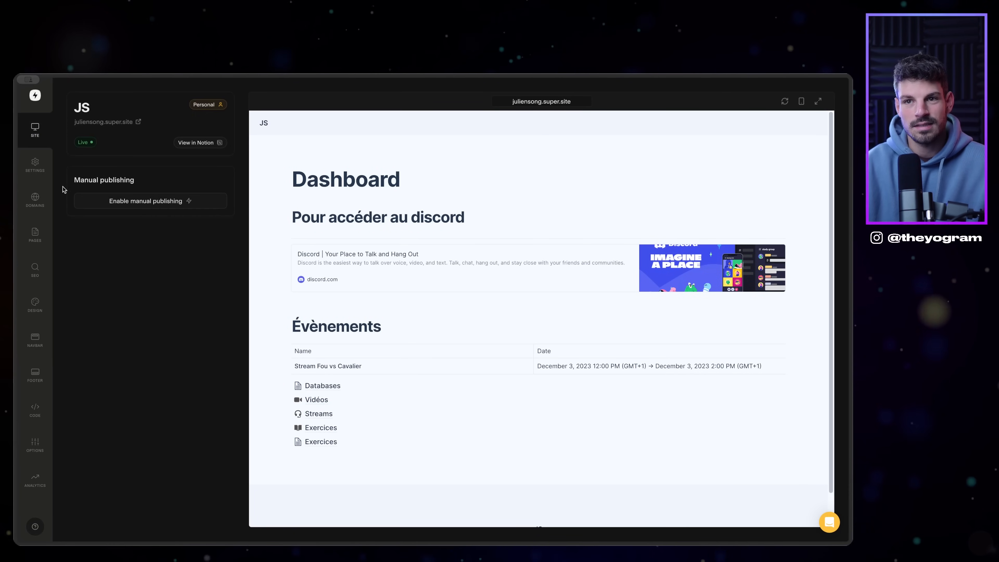
left_click(35, 233)
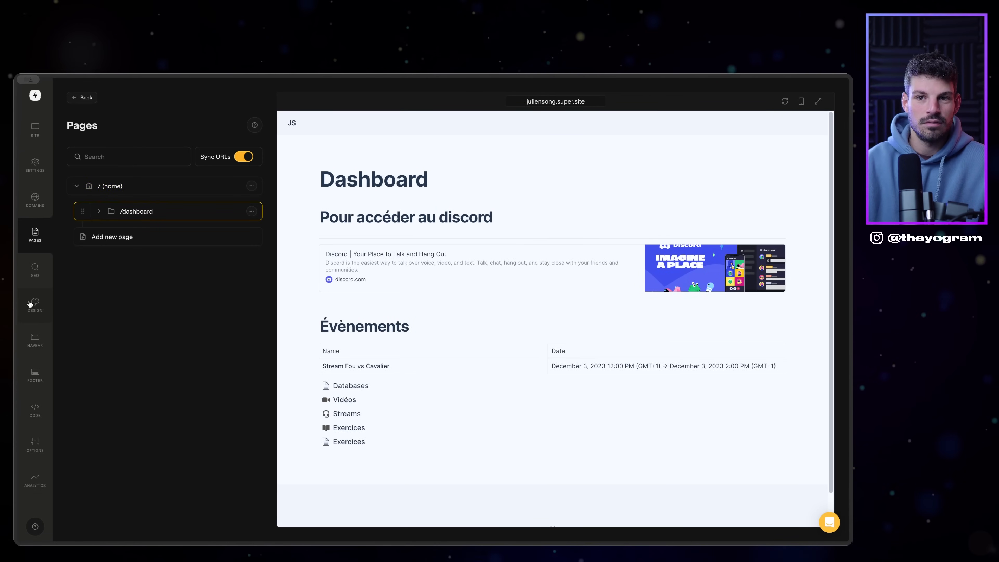
left_click(35, 410)
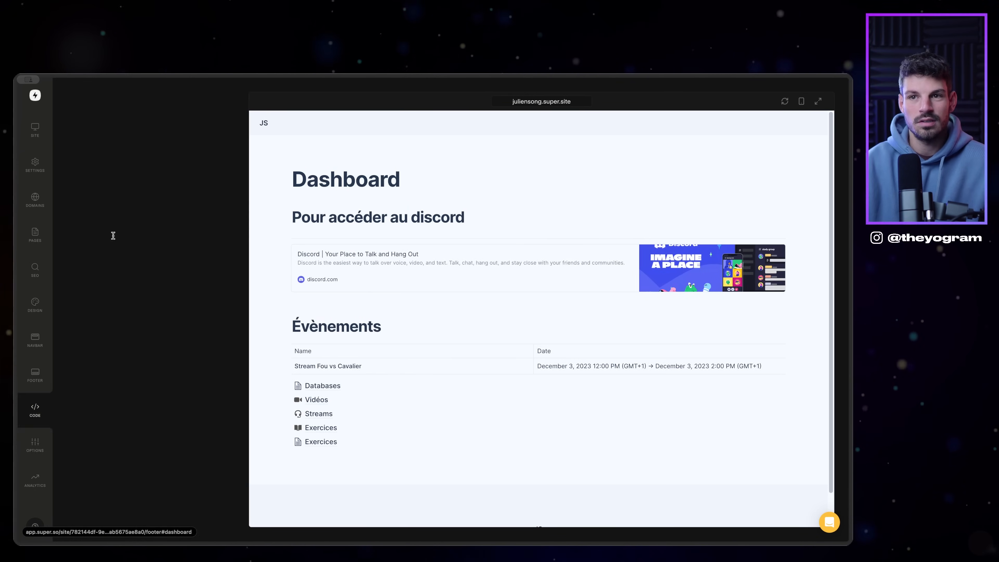
left_click(203, 157)
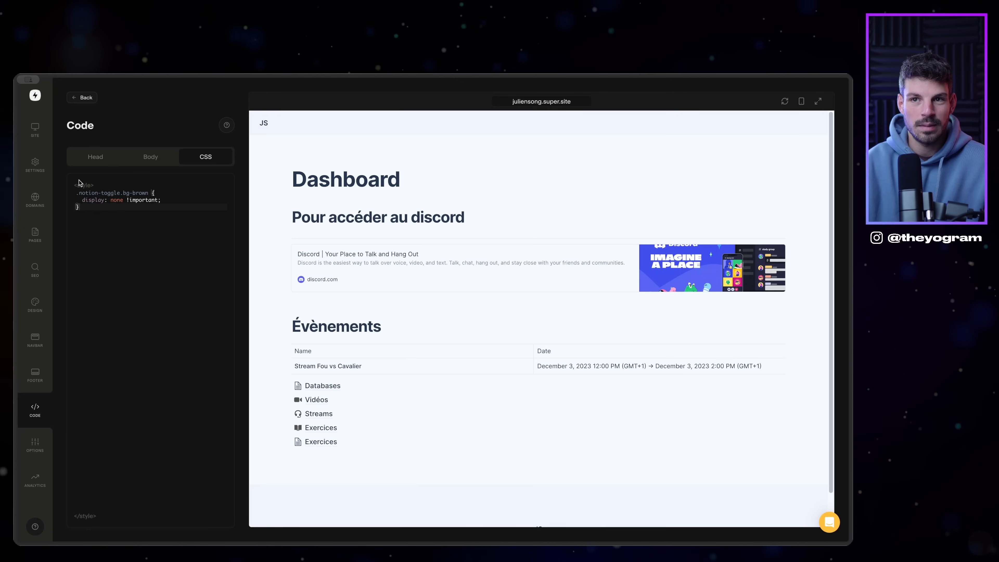
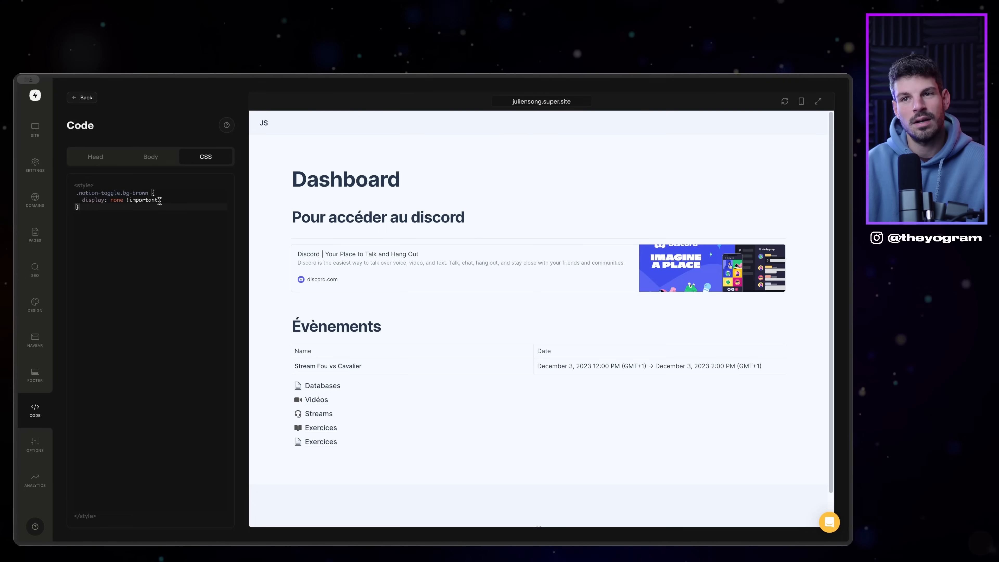
Step: Switch to the Untitled Notion tab that holds the site's content
mouse_move(16, 330)
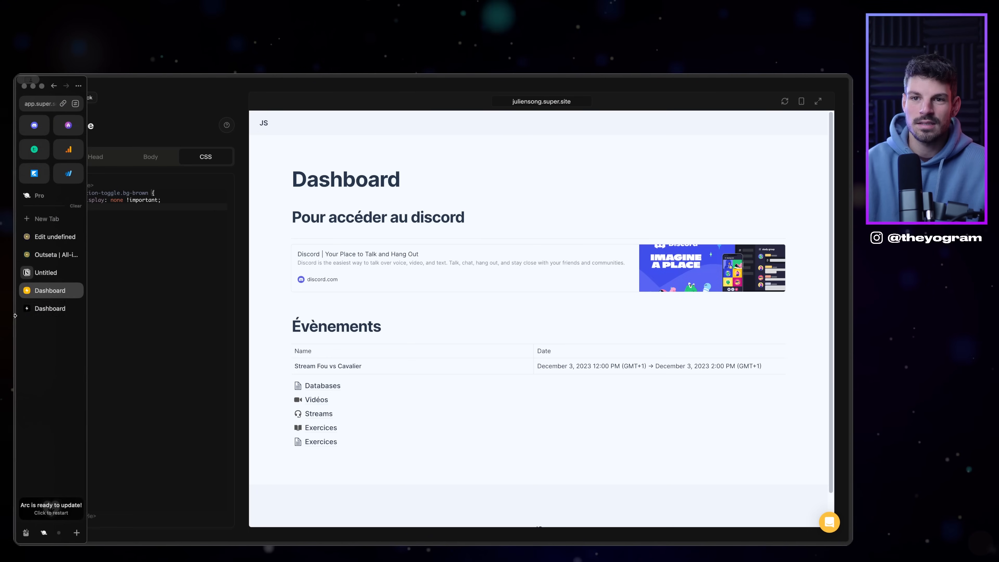
left_click(38, 272)
Step: Collapse and re-expand the Control panel toggle and check its brown background color
scroll(660, 257, "down", 3)
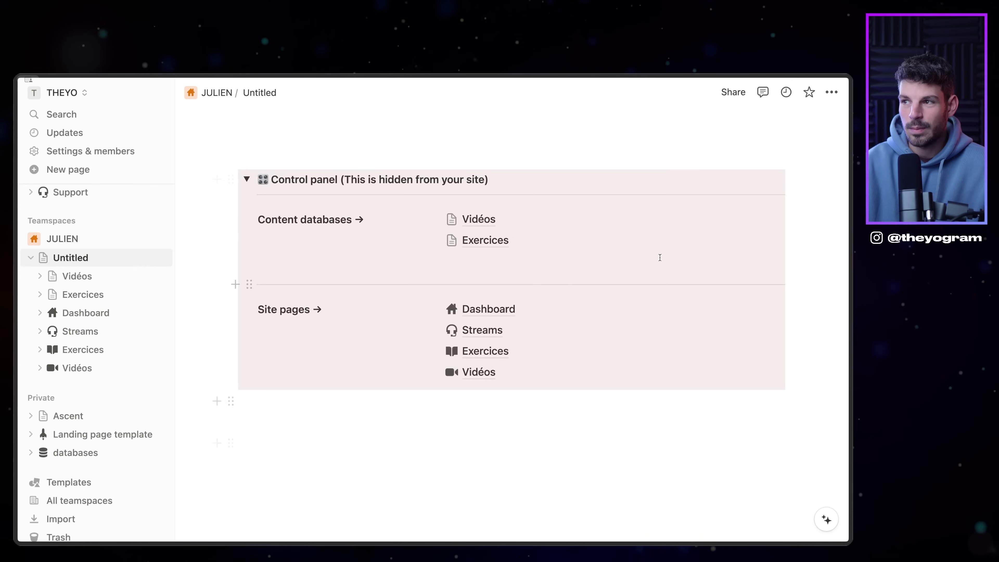
left_click(252, 184)
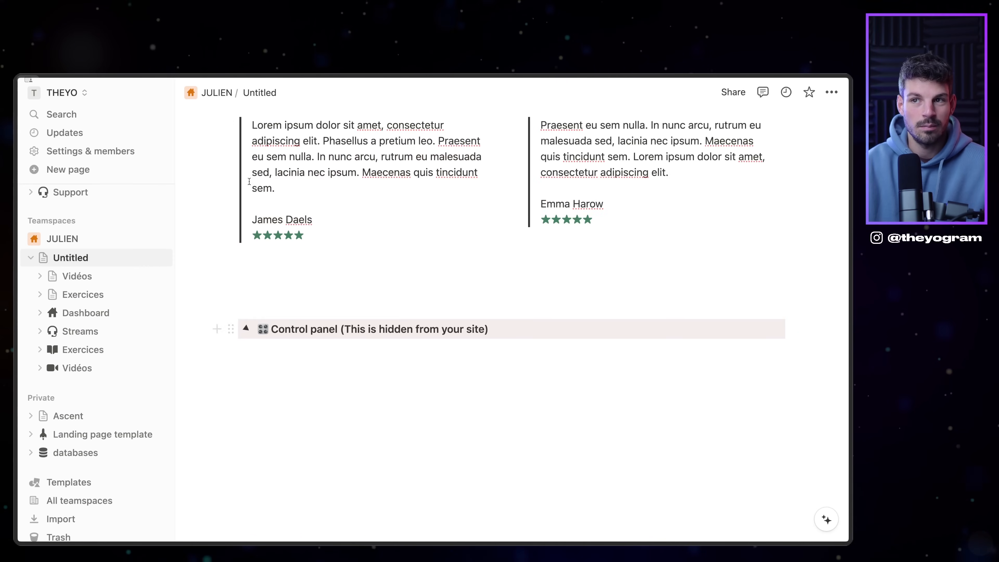
left_click(247, 329)
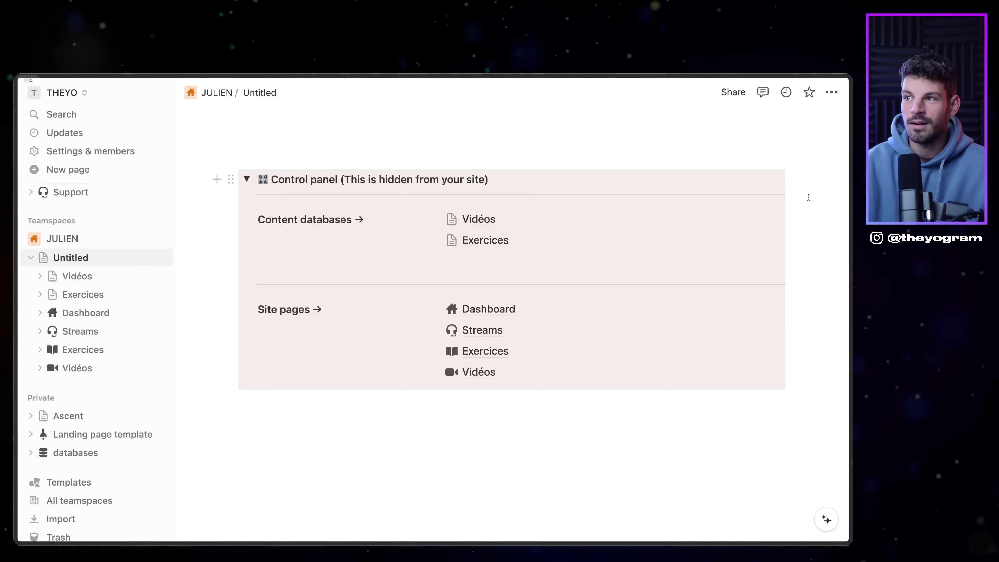
left_click(232, 181)
mouse_move(163, 311)
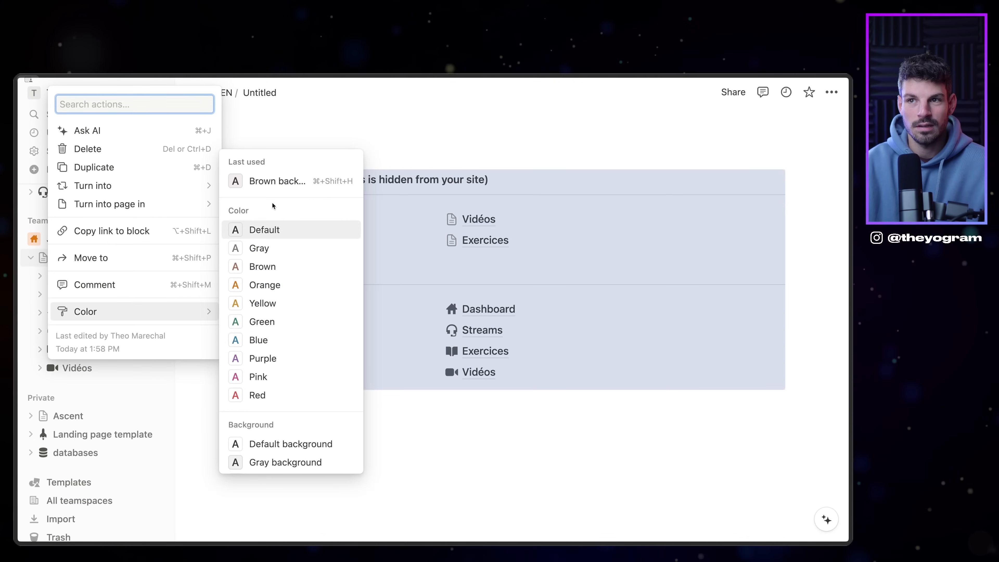
left_click(440, 432)
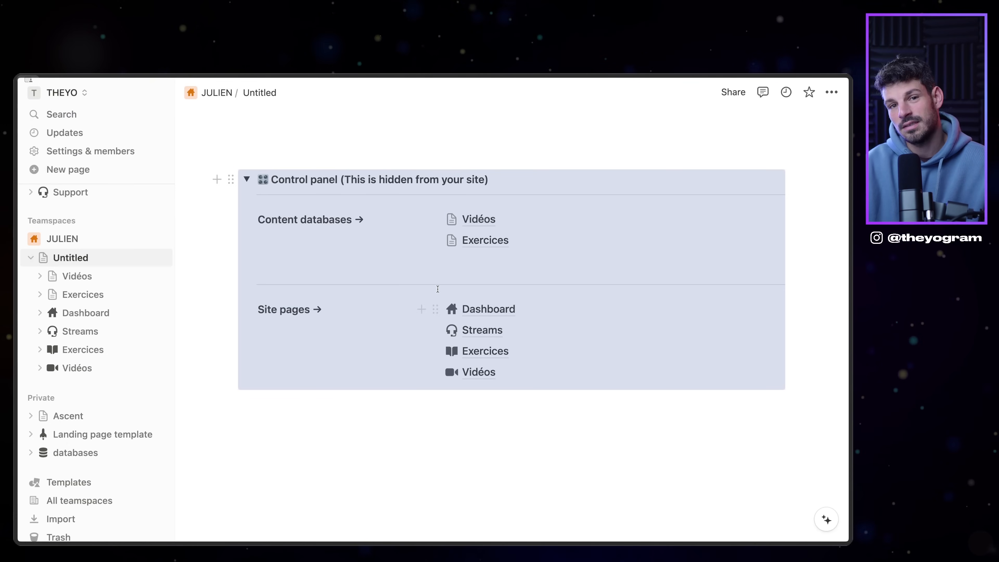
scroll(438, 290, "up", 6)
scroll(438, 290, "down", 5)
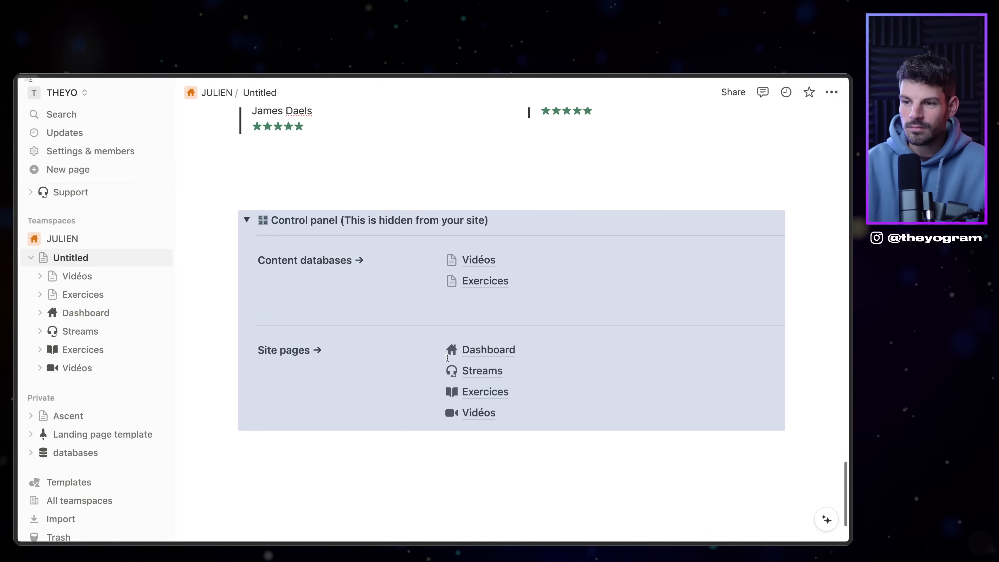
Step: Bring up the live site's Dashboard page
mouse_move(17, 252)
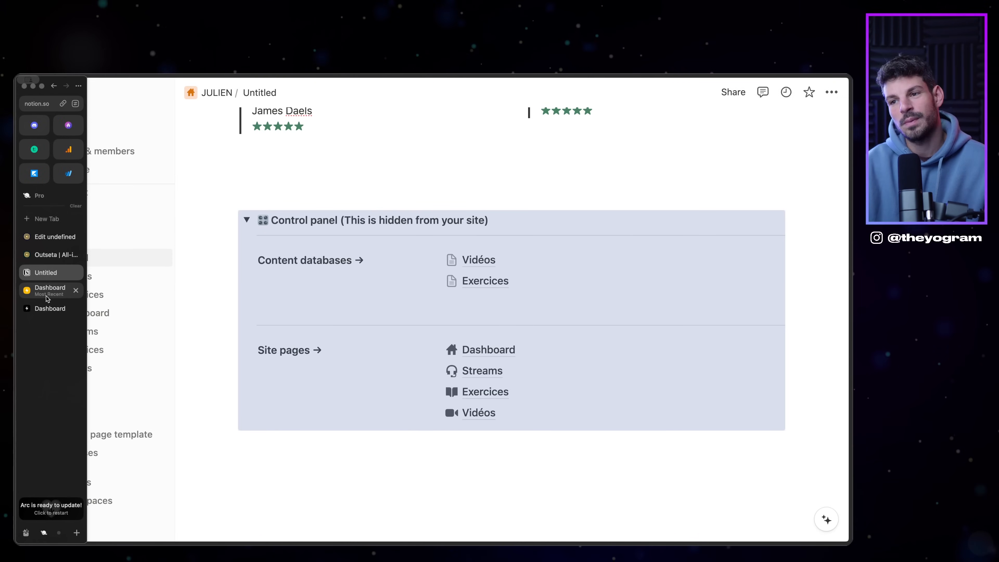
scroll(396, 405, "up", 8)
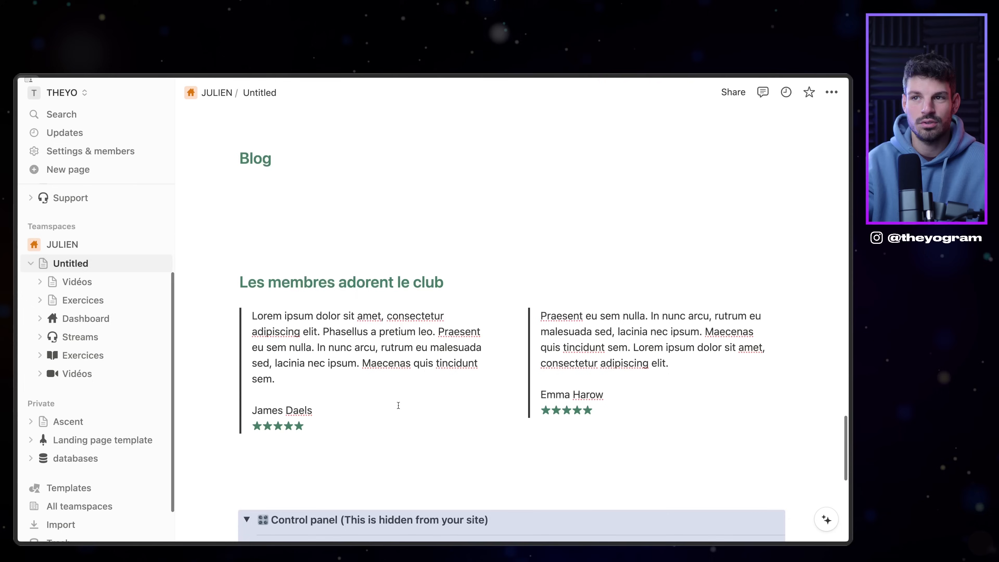
scroll(275, 475, "up", 5)
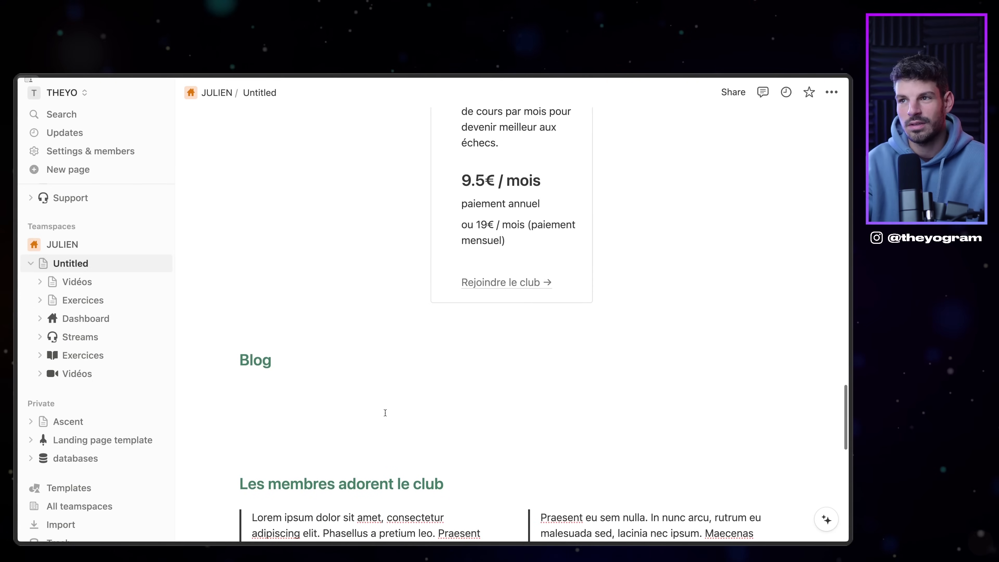
mouse_move(6, 307)
left_click(51, 309)
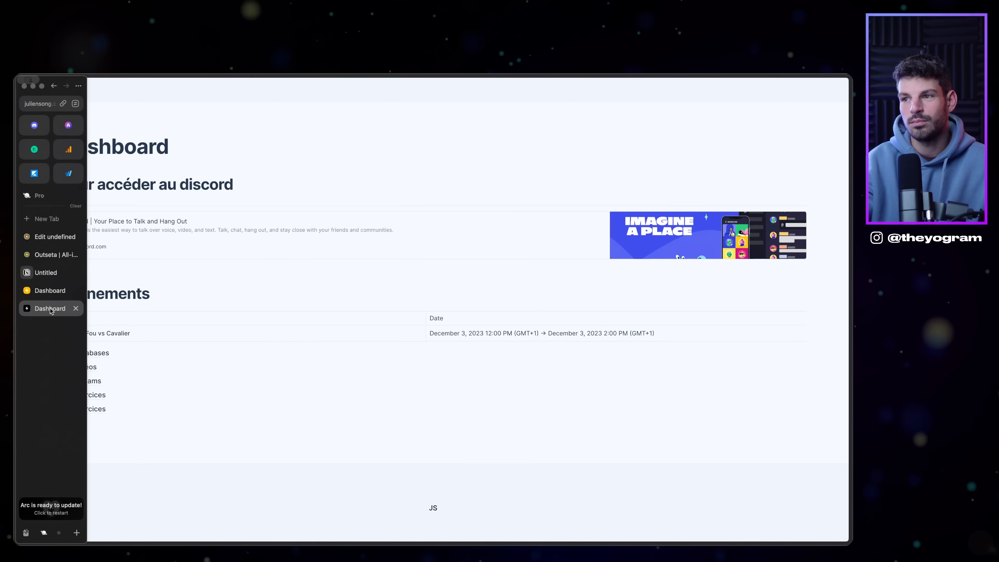
Step: Open Outseta's Billing Plans page and dismiss the product update notice
left_click(41, 291)
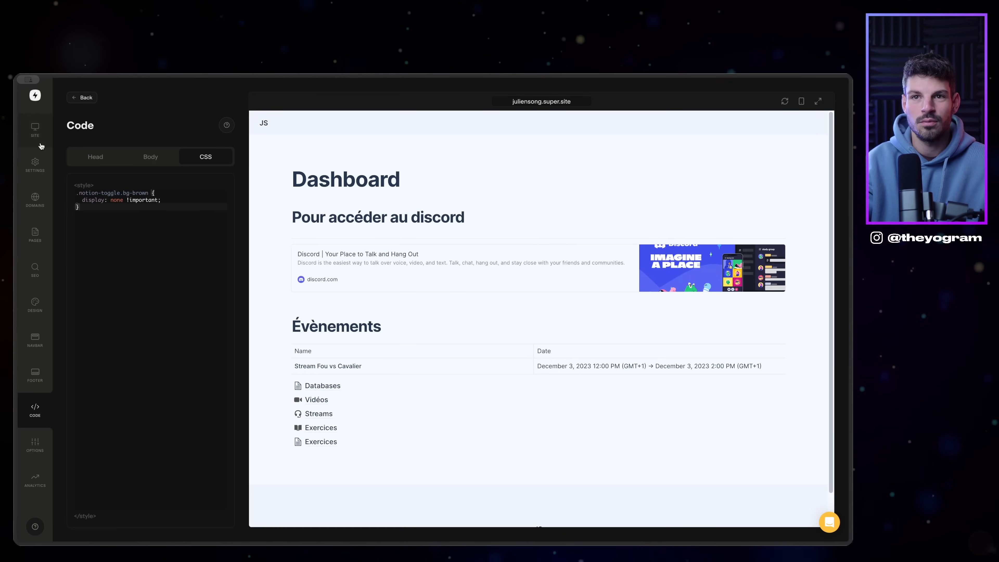
mouse_move(16, 220)
left_click(44, 238)
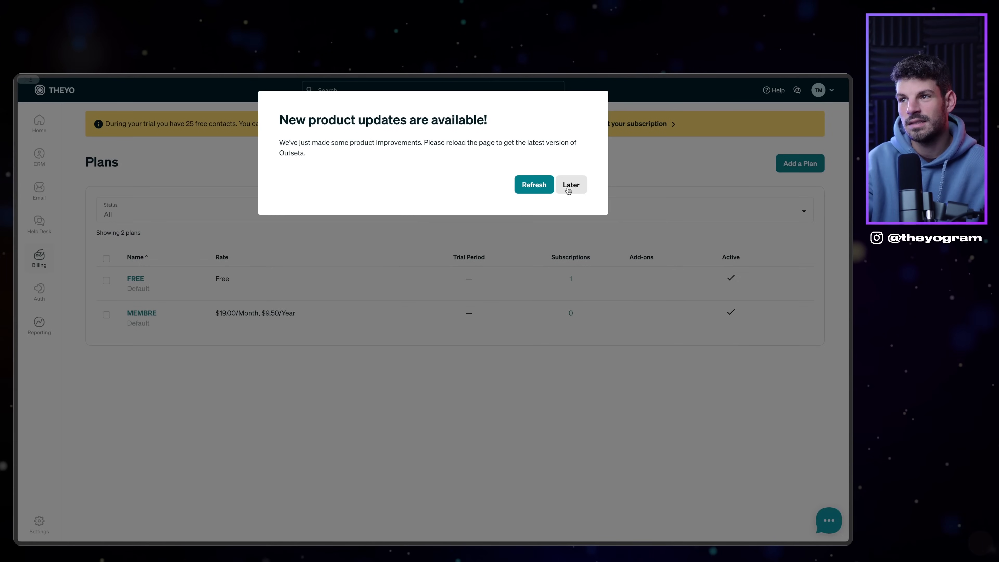
left_click(570, 189)
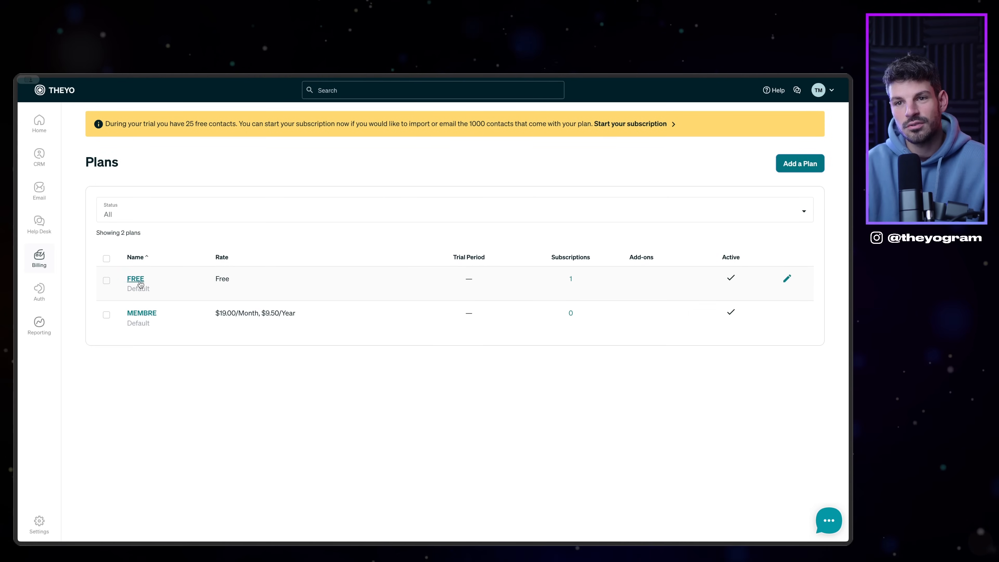
Step: Draft an individual plan named 'FLE' with a 0 monthly rate, then abandon it
left_click(784, 164)
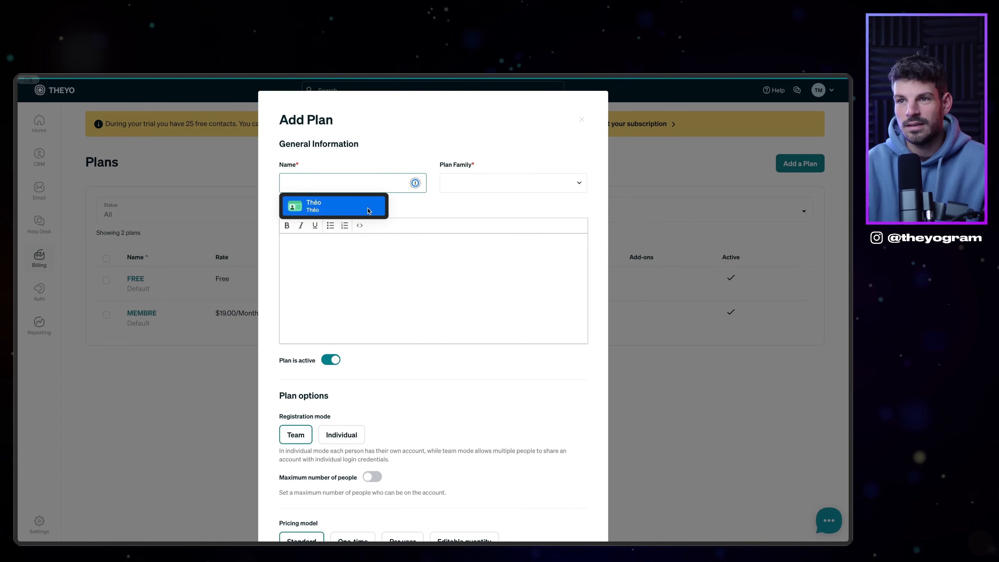
type("FLE")
scroll(374, 337, "down", 3)
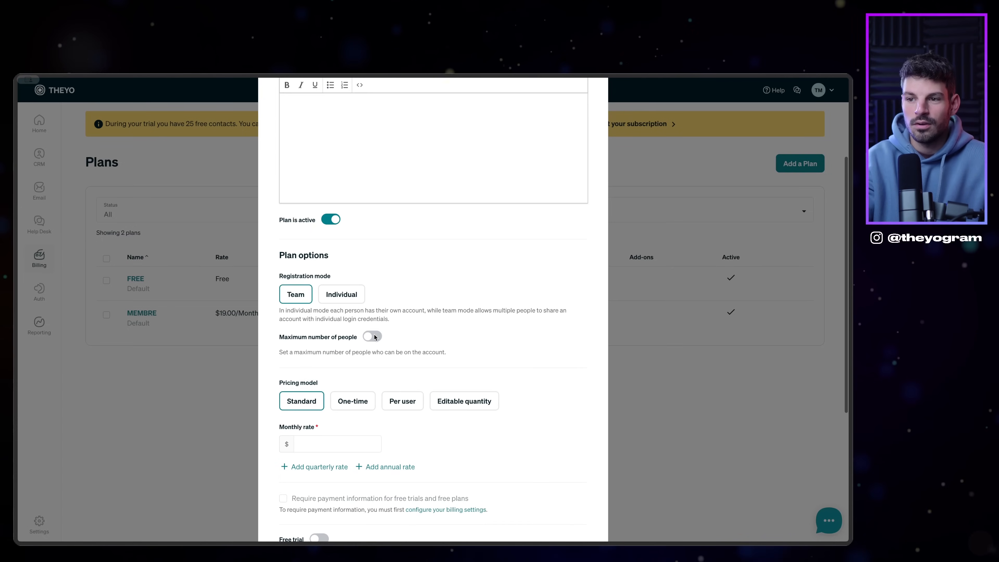
left_click(343, 290)
scroll(333, 338, "down", 1)
left_click(321, 384)
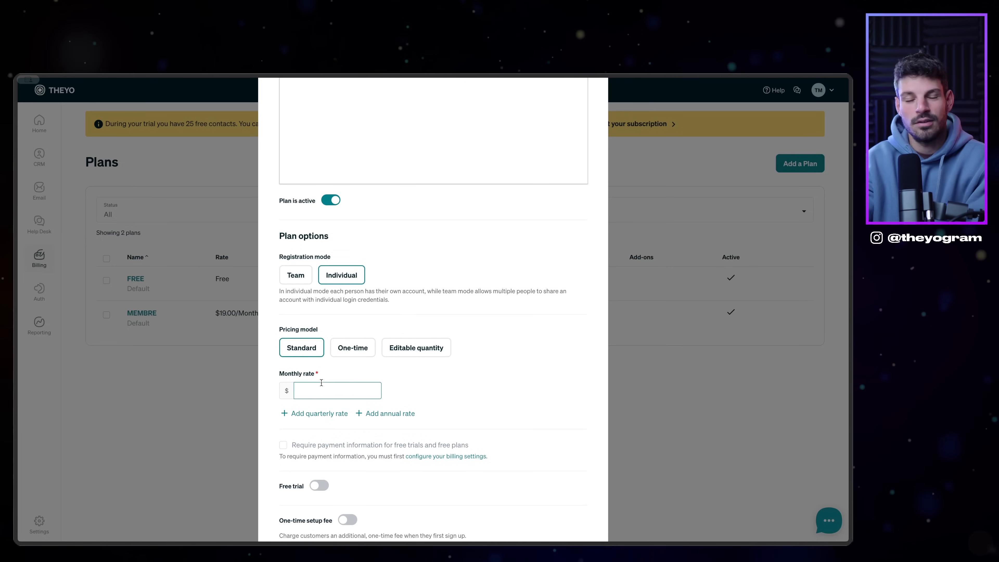
type("0")
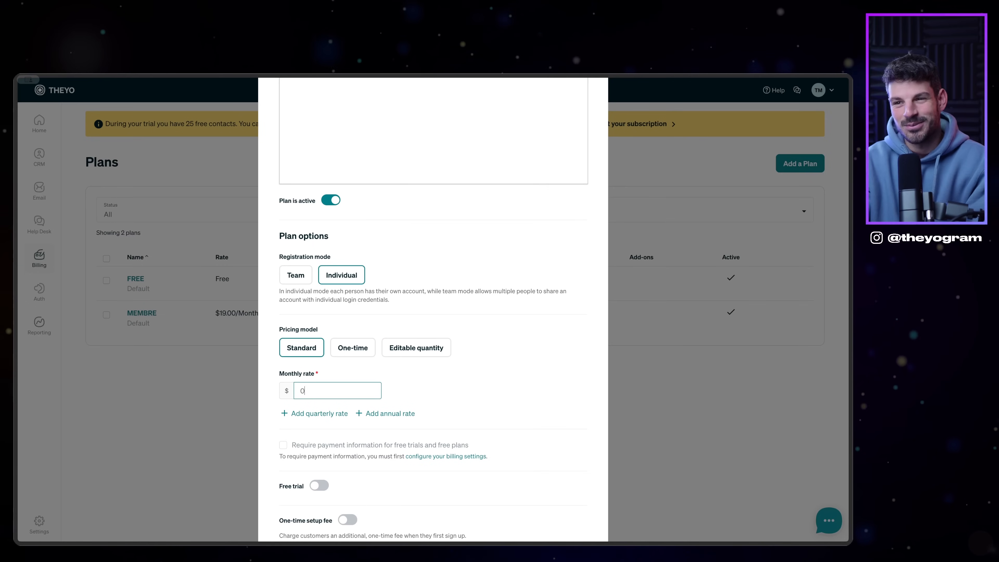
scroll(267, 419, "down", 4)
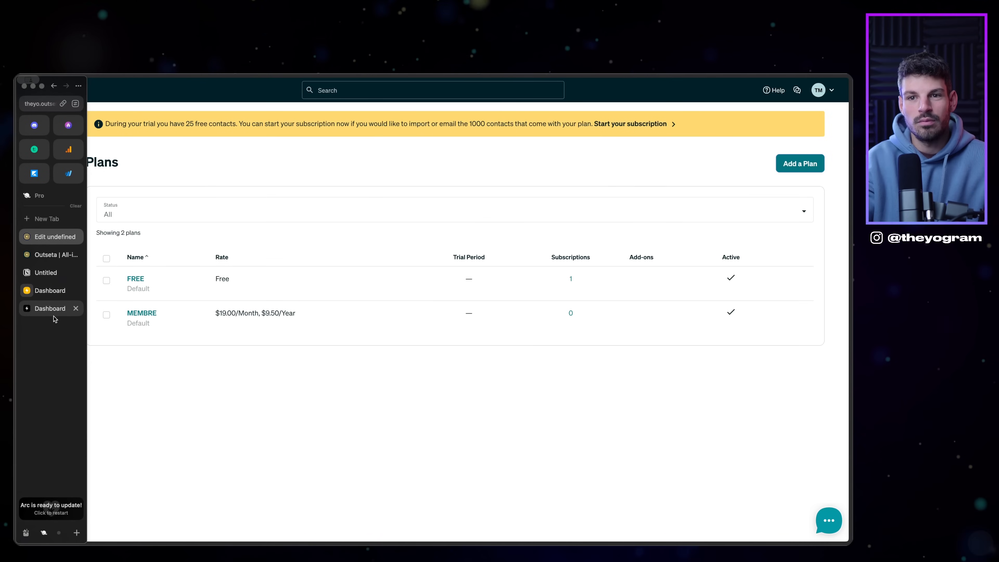
left_click(59, 290)
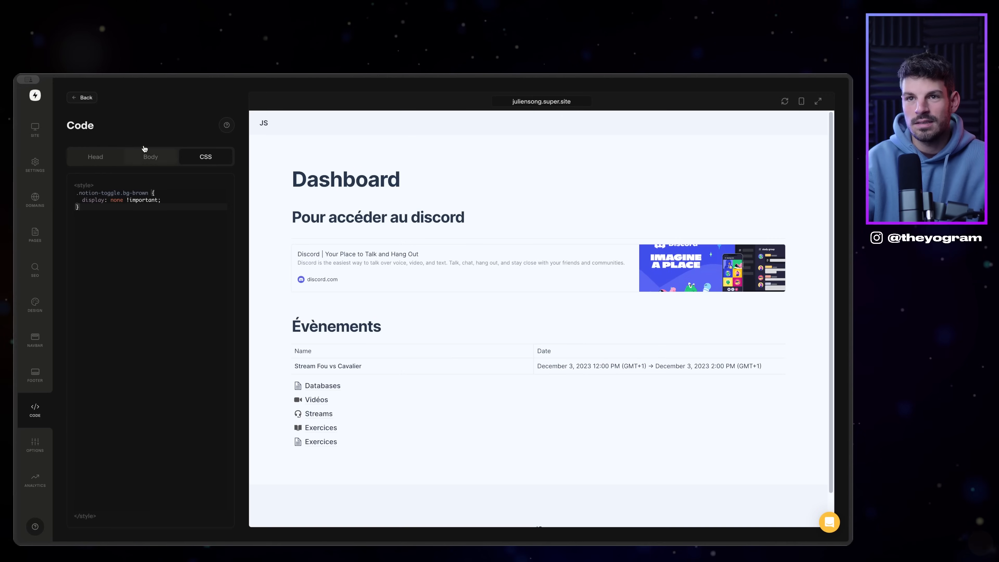
Step: Open the published site, click Rejoindre le club, and pick the Free plan
left_click(82, 98)
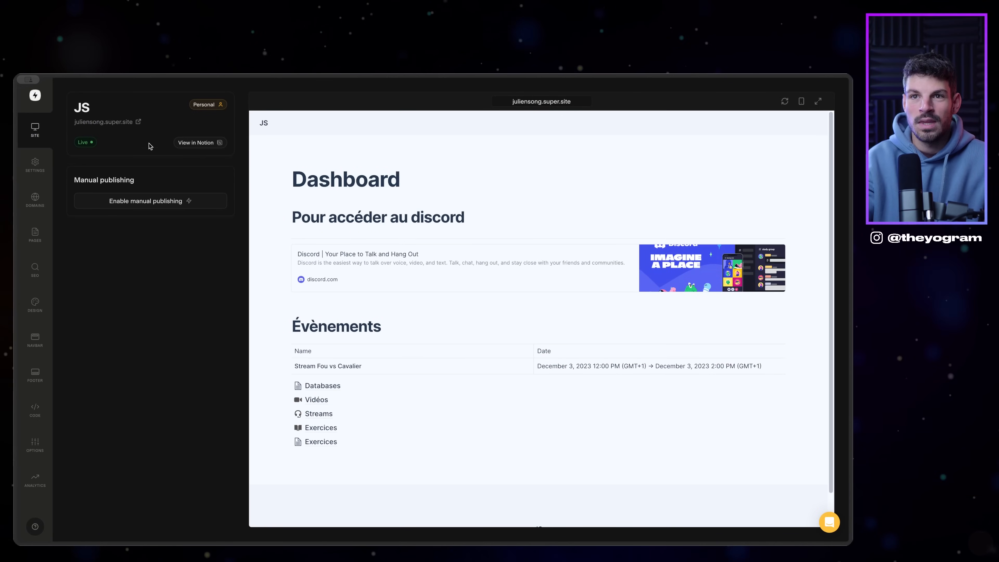
left_click(139, 122)
scroll(541, 299, "down", 20)
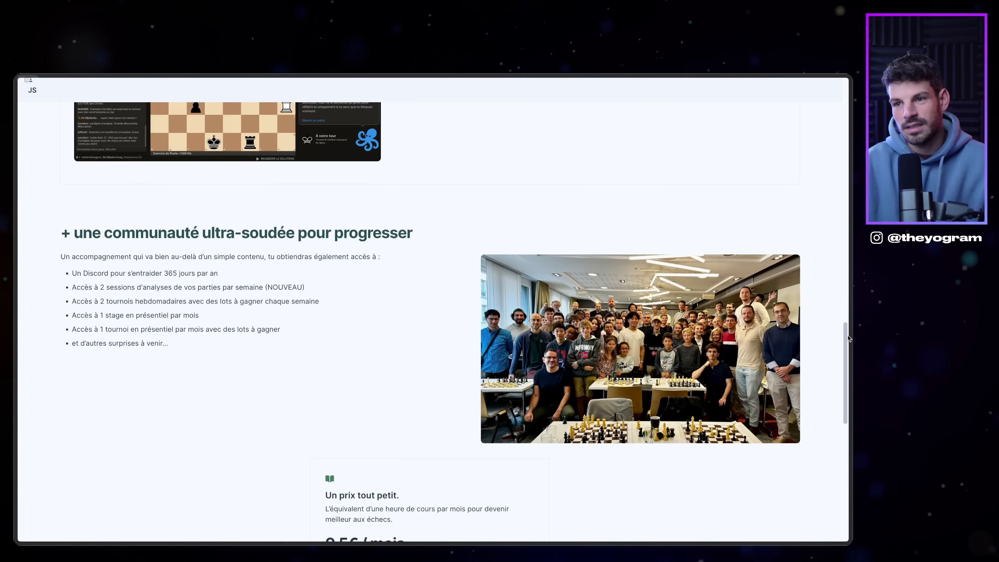
scroll(793, 367, "down", 10)
scroll(771, 310, "up", 6)
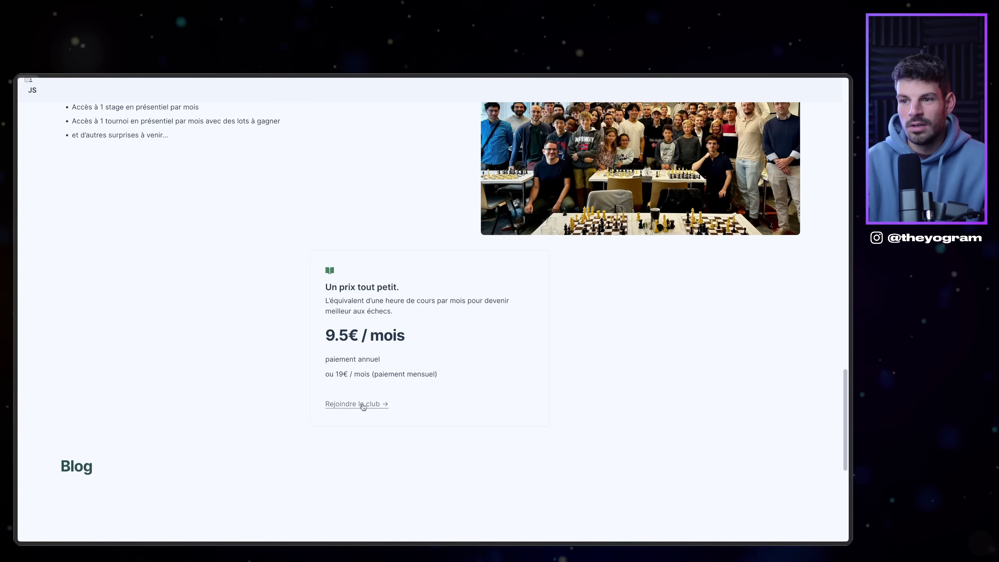
left_click(363, 407)
left_click(432, 177)
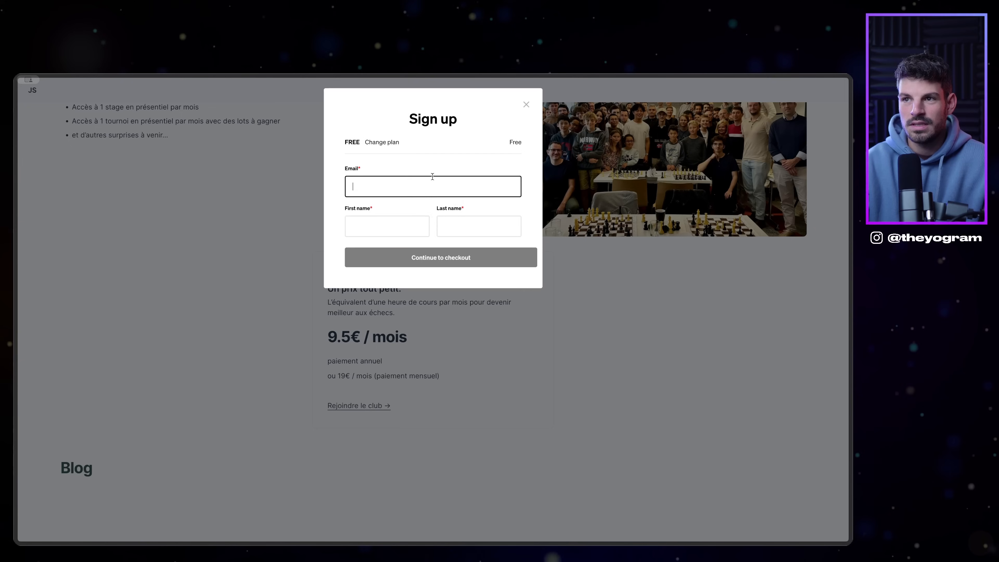
Step: Enter a test e-mail plus first and last name, then complete the Free sign-up
left_click(433, 190)
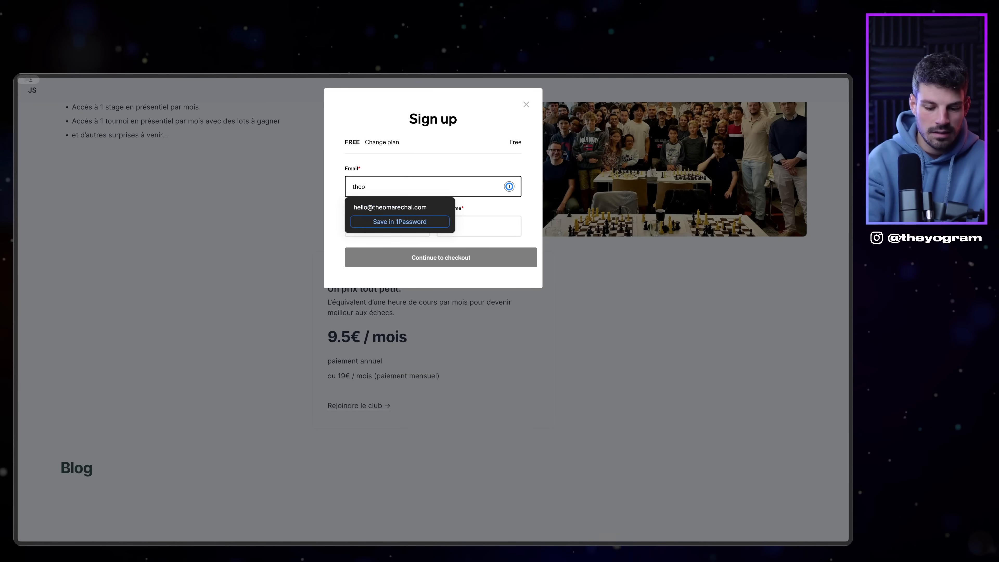
key("Tab")
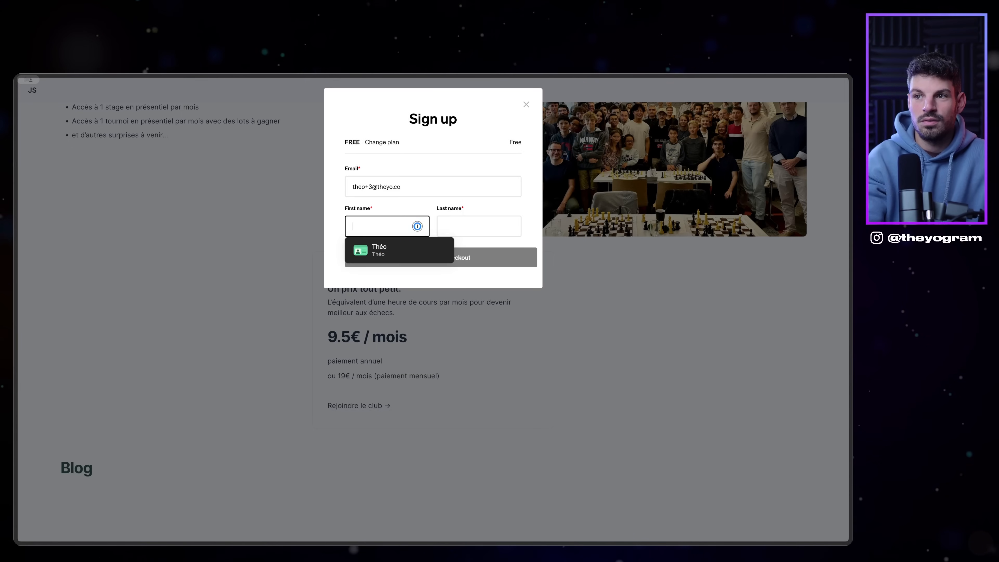
type("Theo")
key("Tab")
type("M")
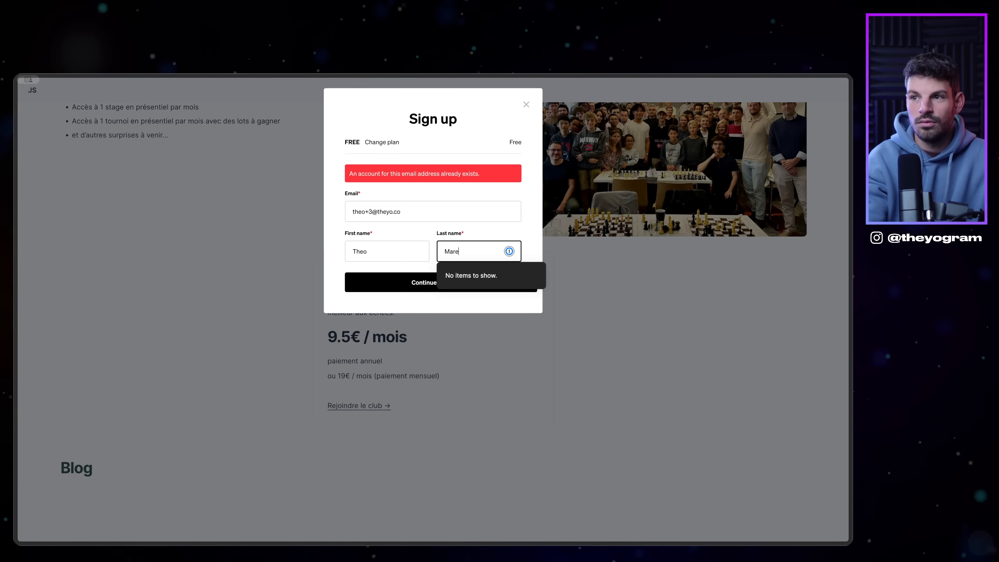
key("shift+Tab")
key("shift+Tab")
key("alt+Left")
key("Left")
key("BackSpace")
type("4")
key("Return")
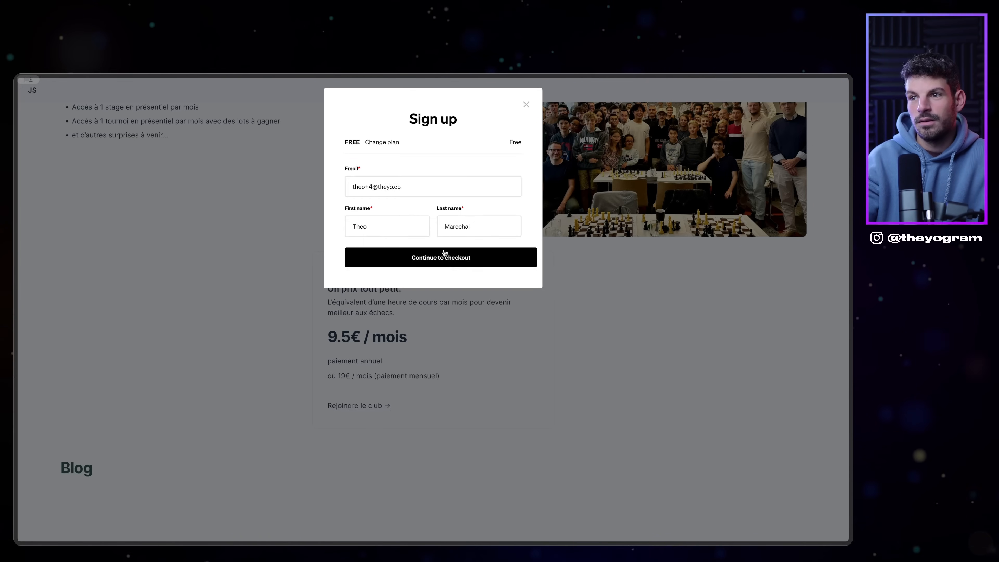
left_click(431, 193)
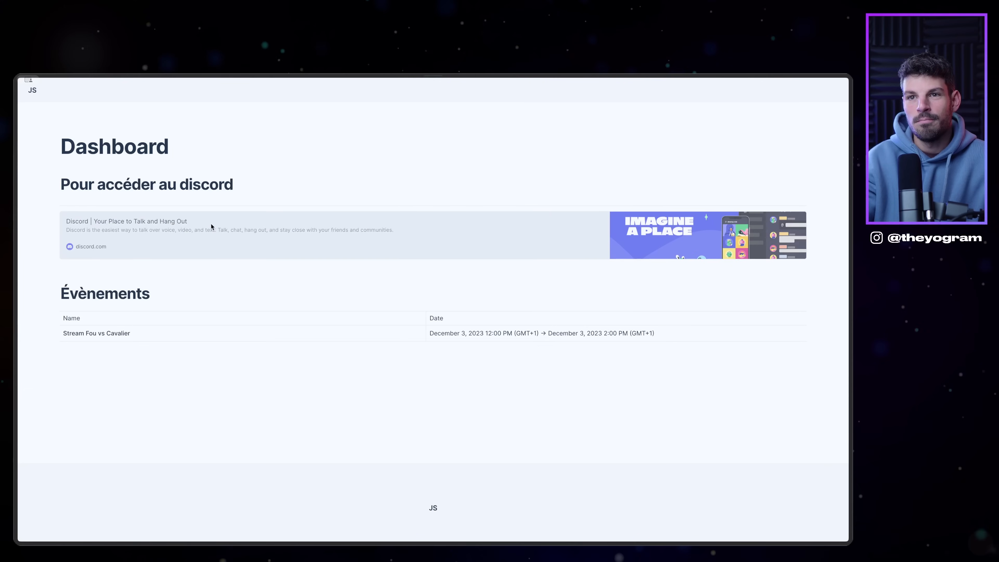
Step: View the published Dashboard page, then return to the Super site editor
mouse_move(60, 298)
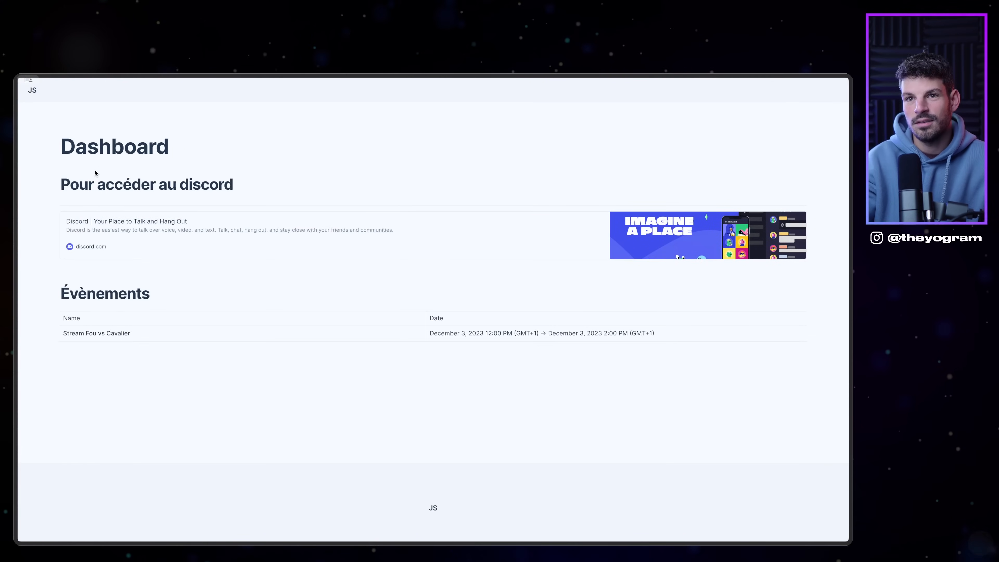
mouse_move(15, 373)
left_click(50, 308)
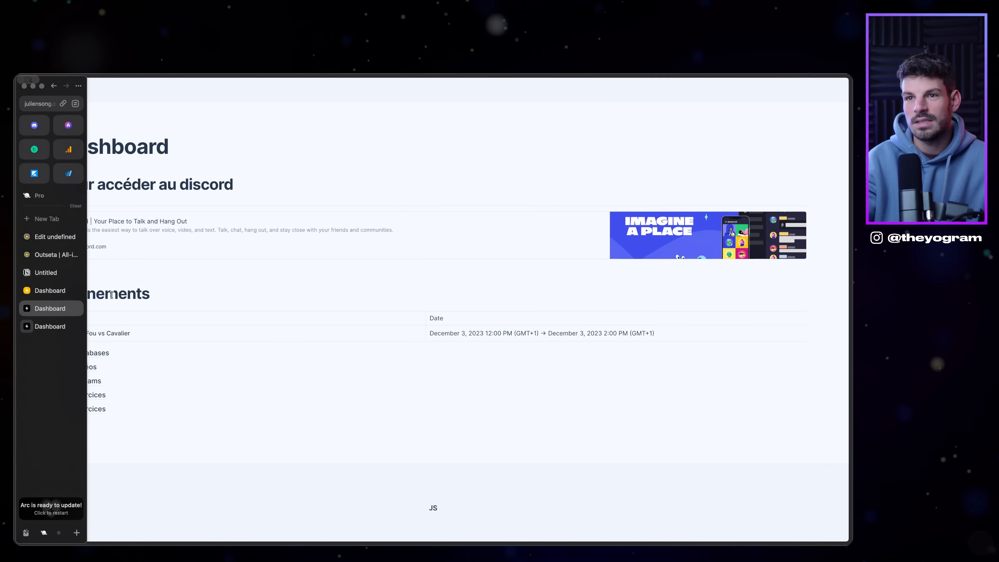
left_click(52, 290)
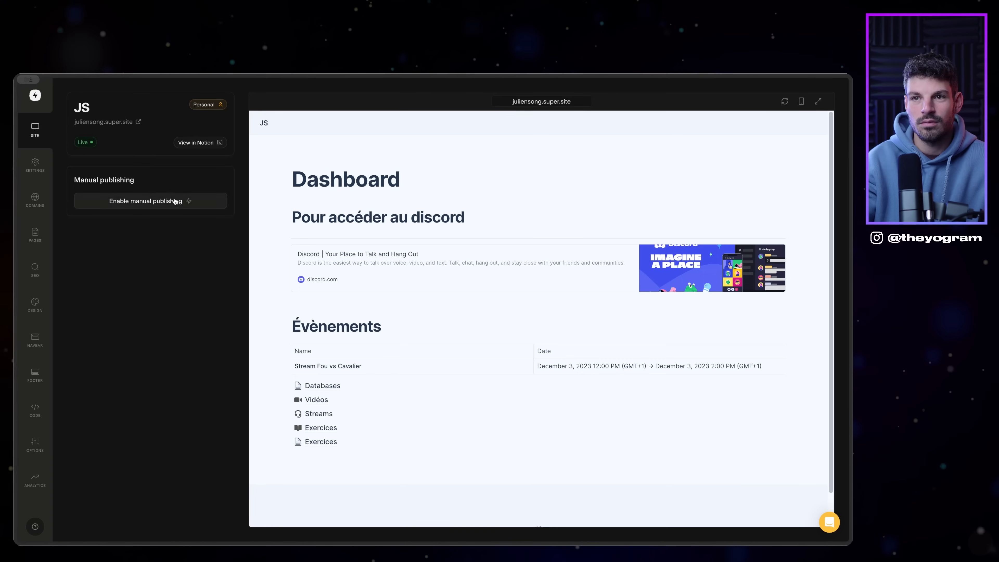
Step: Review the Domain settings and the Pages list with /dashboard expanded, then open Navbar settings
left_click(35, 199)
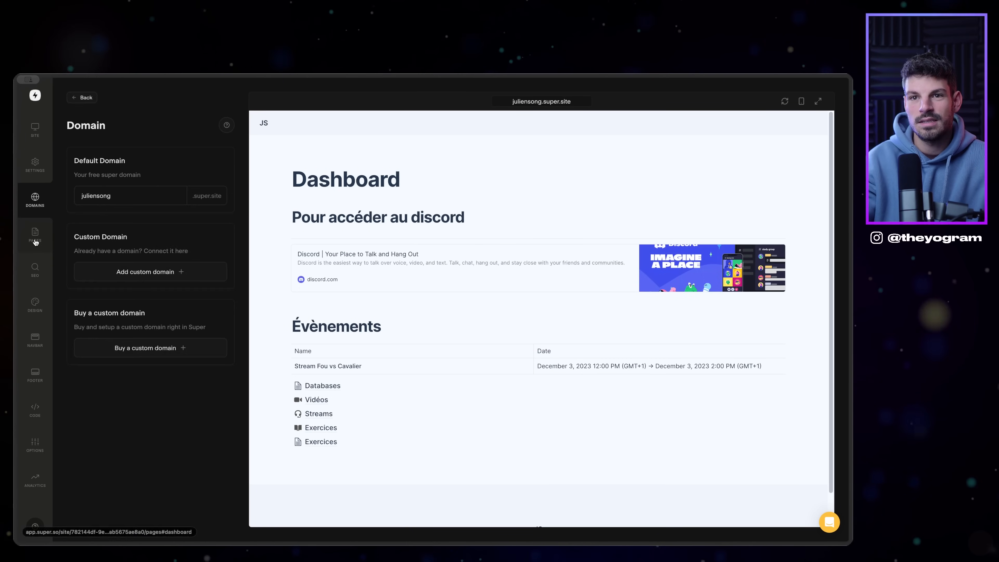
left_click(35, 234)
left_click(98, 211)
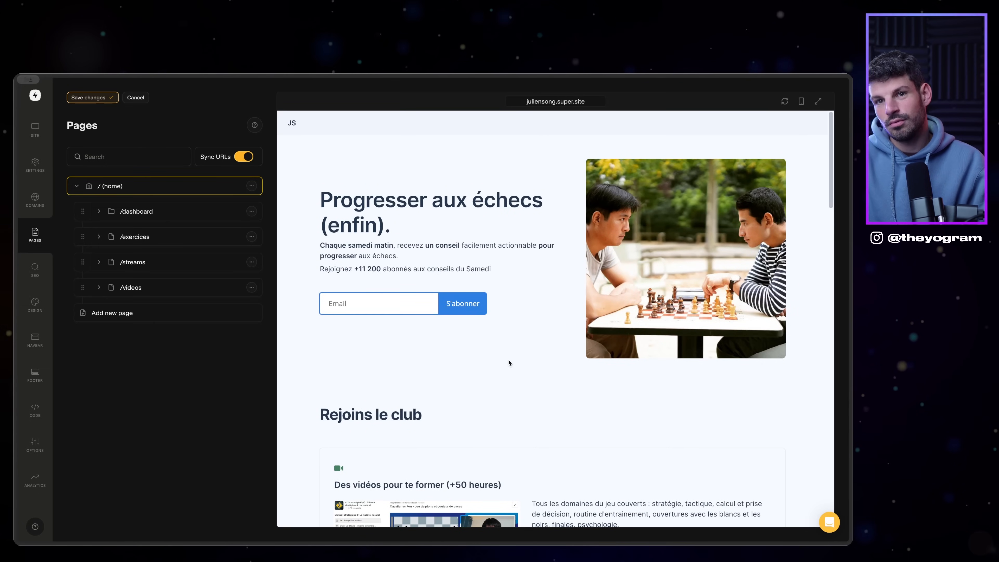
scroll(508, 360, "down", 20)
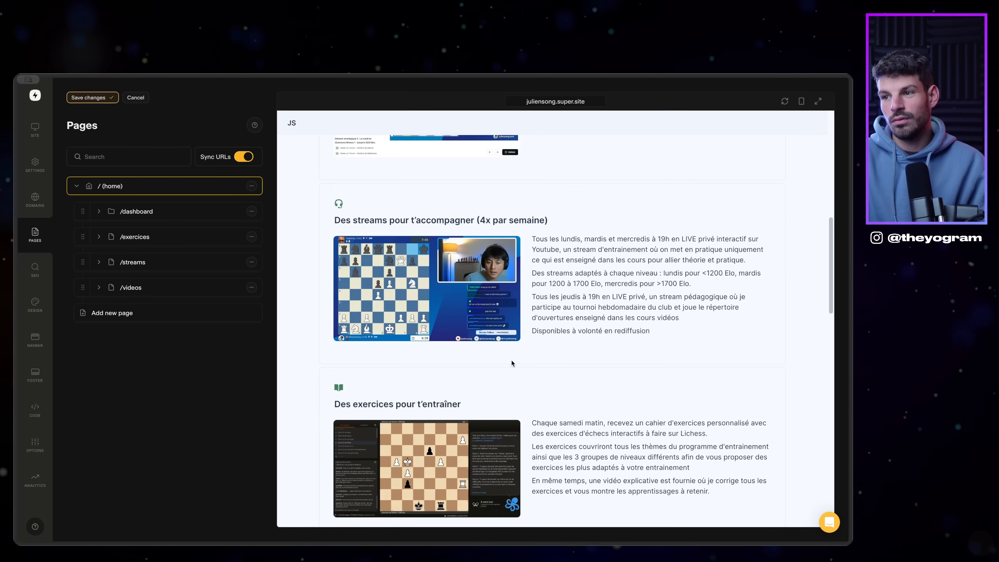
scroll(511, 338, "up", 4)
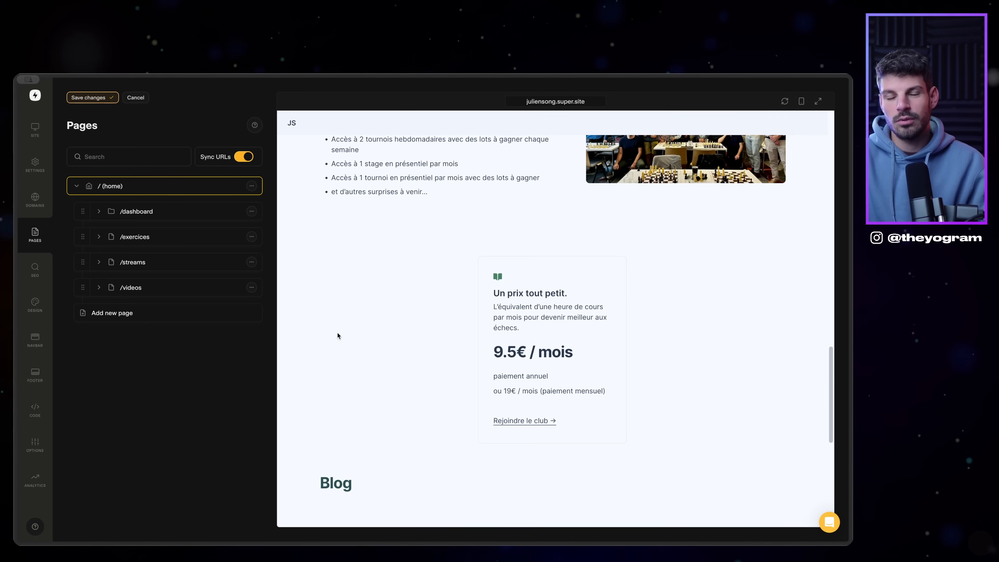
left_click(35, 340)
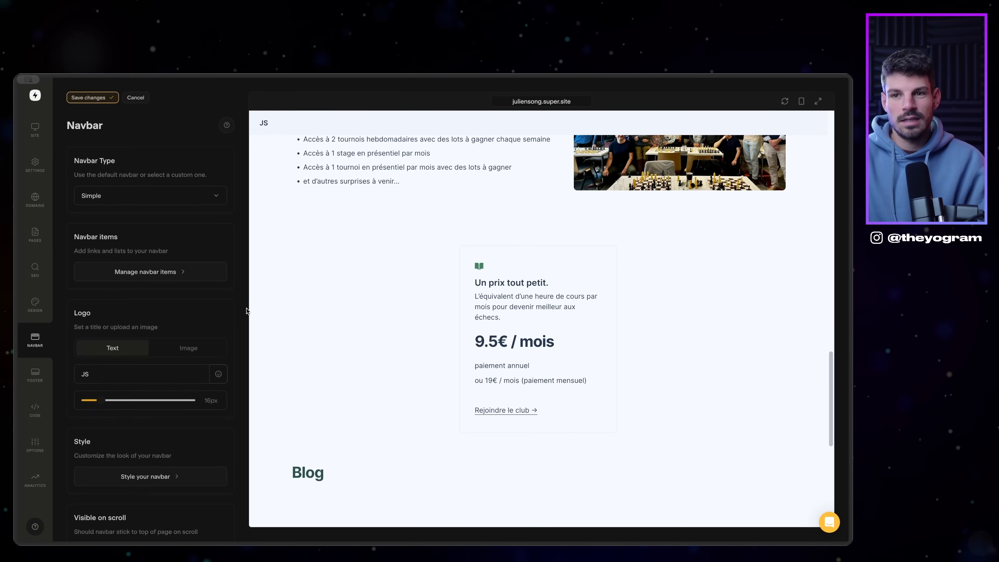
Step: Add a 'Se connecter' navbar link pointing to Outseta's login URL
left_click(114, 275)
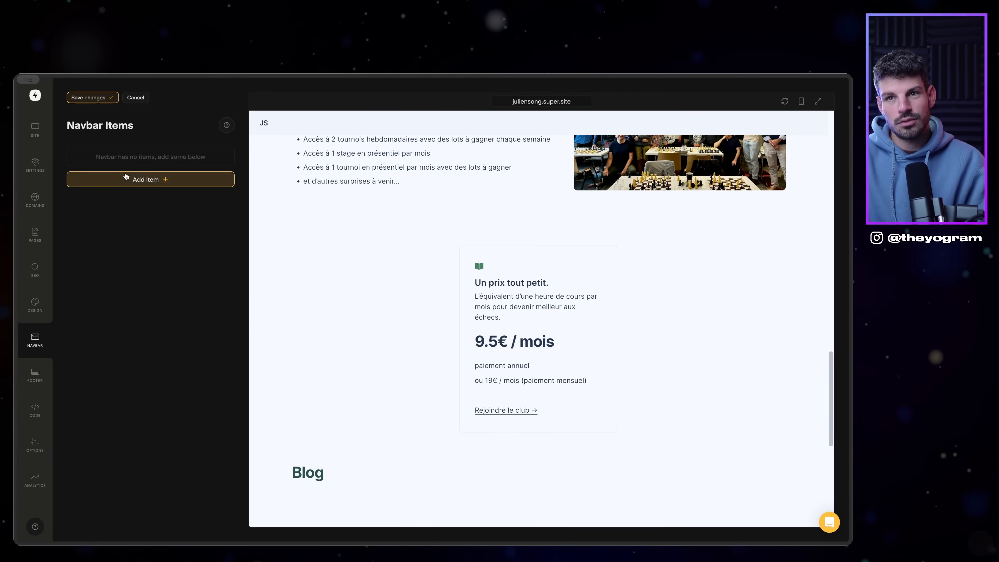
left_click(132, 178)
left_click(143, 186)
left_click(131, 214)
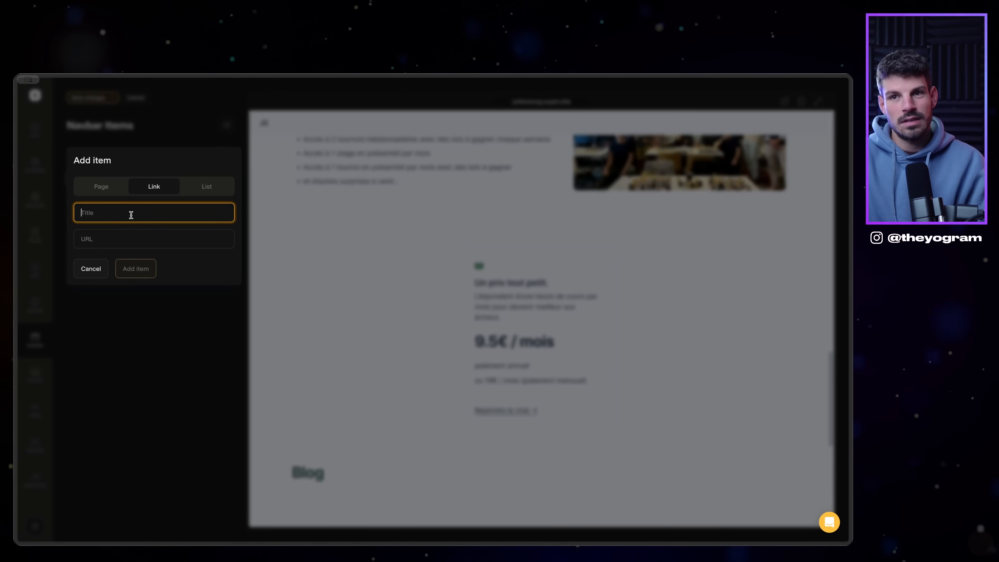
type("Se connecter")
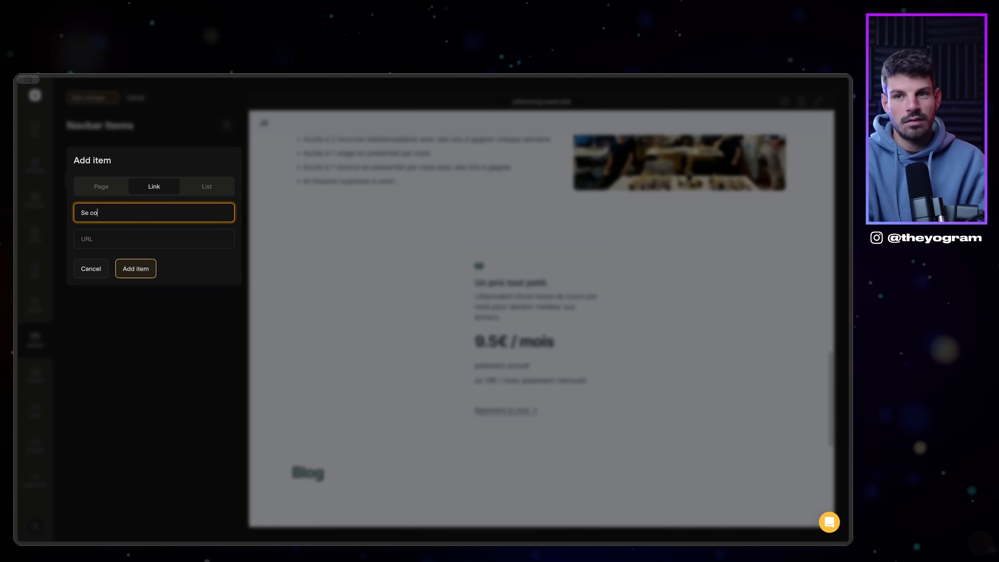
key("Tab")
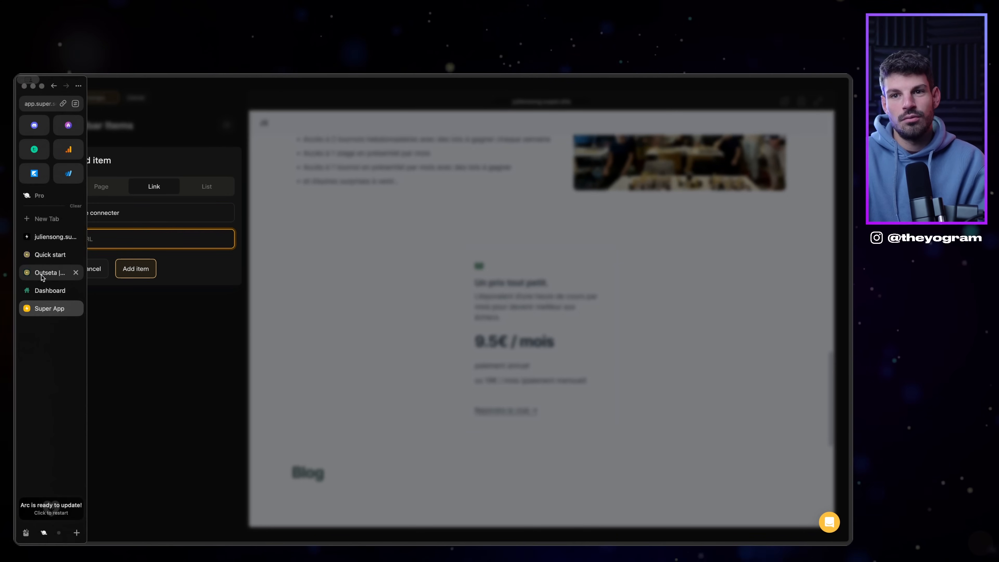
left_click(33, 273)
left_click(33, 252)
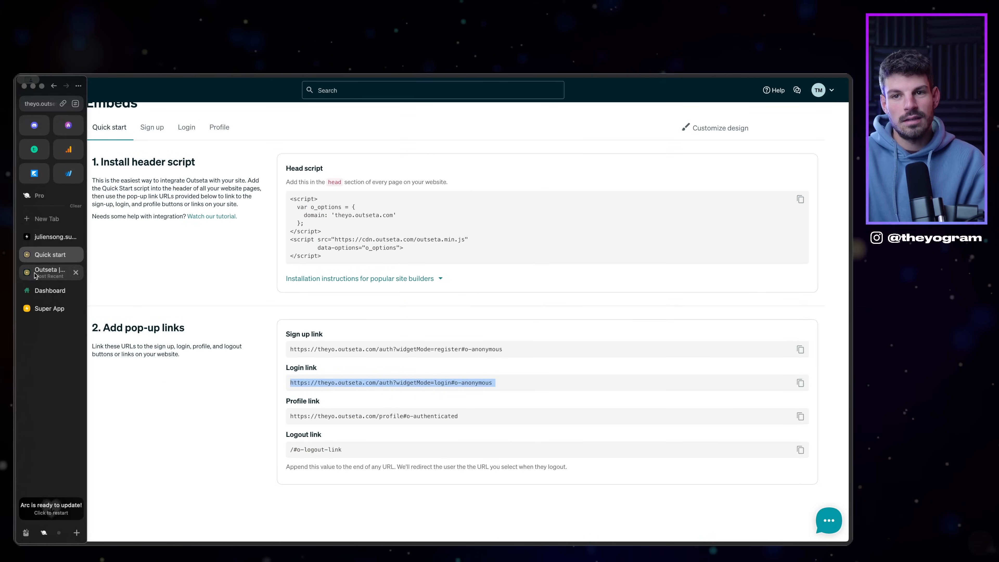
left_click(39, 308)
type("https://theyo.outseta.com/auth?widgetMode=login#o-anonymous")
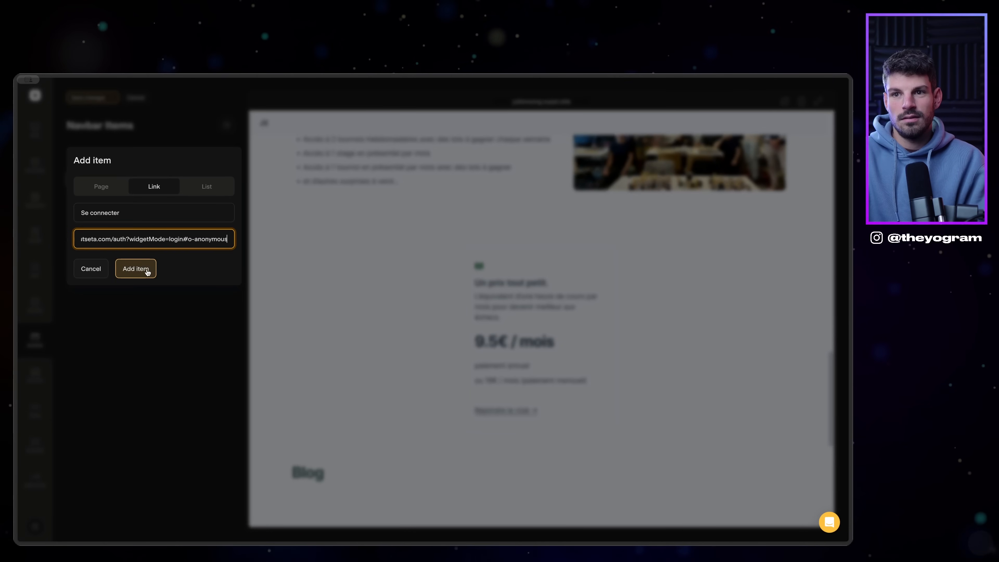
left_click(136, 269)
Step: Start a 'Se déconnecter' external link and copy Outseta's logout link value
left_click(179, 176)
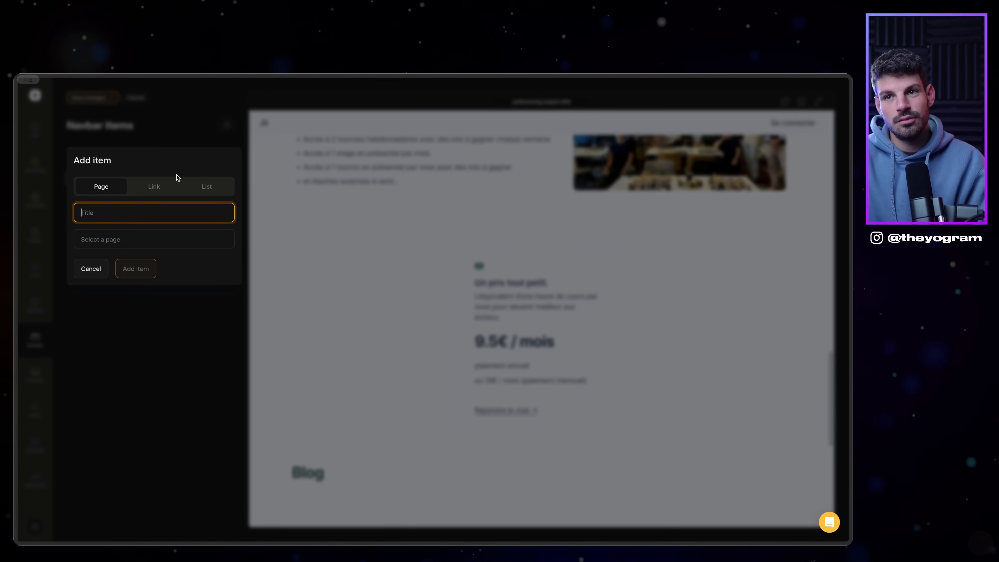
type("Se déconnecter")
key("Tab")
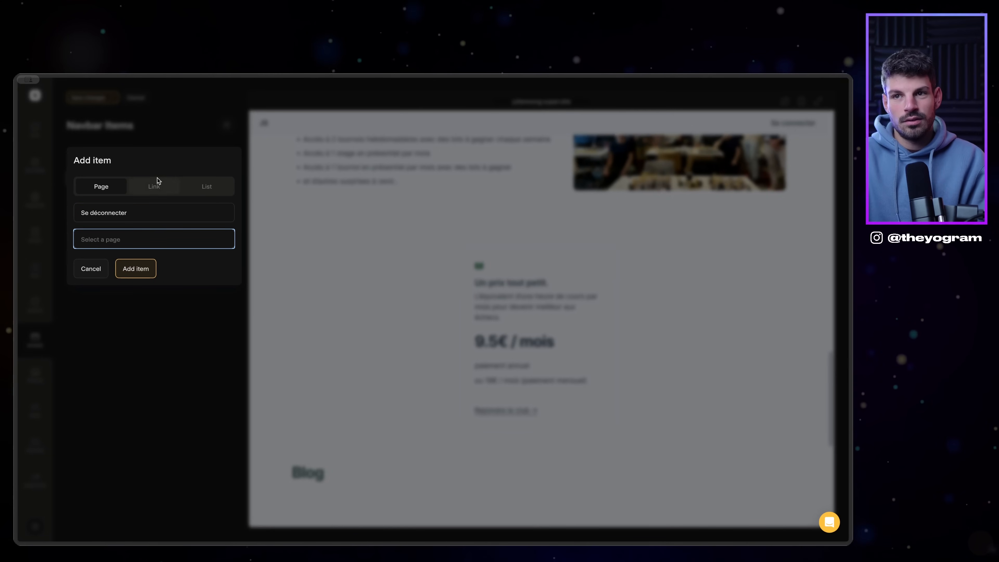
left_click(149, 188)
left_click(111, 238)
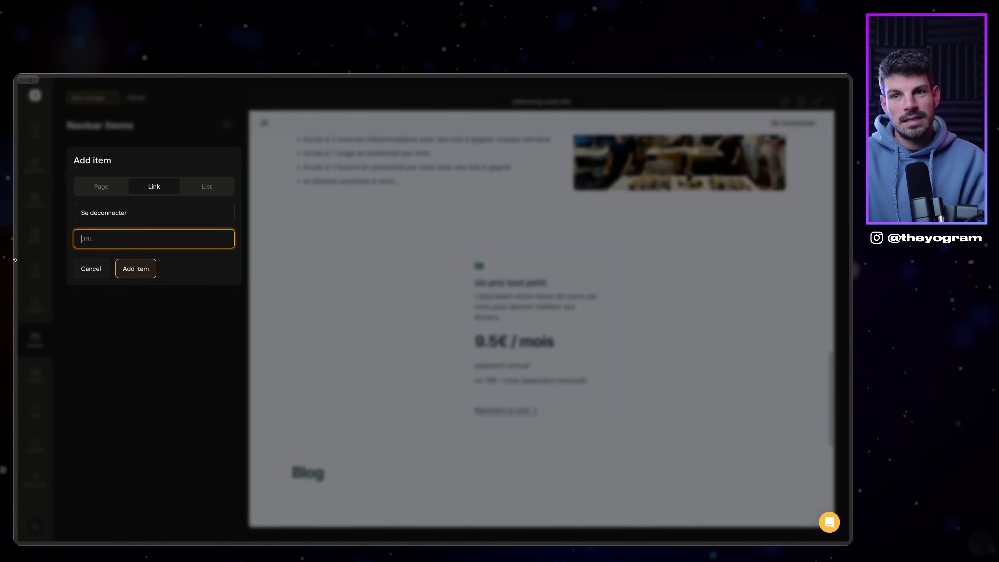
mouse_move(16, 260)
left_click(49, 258)
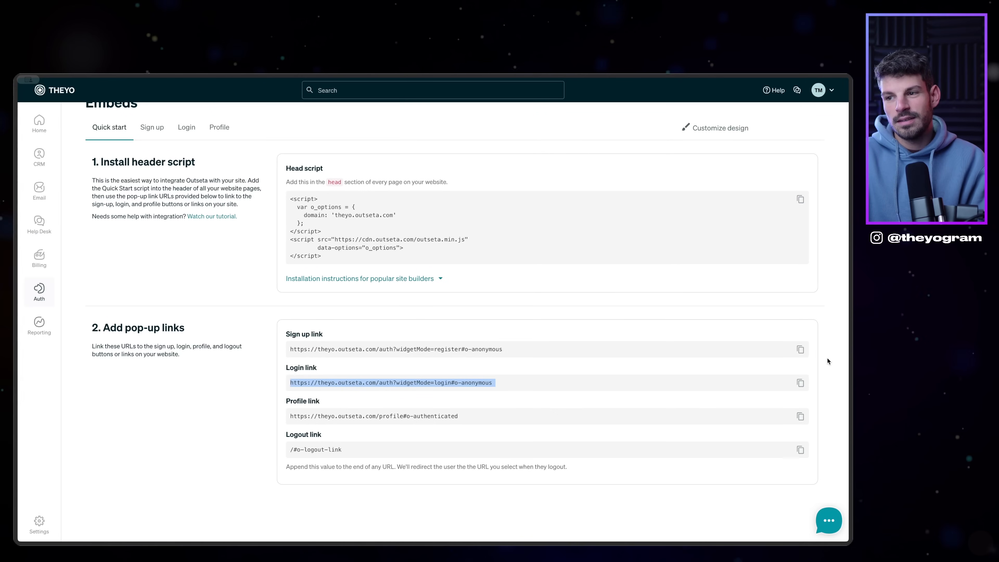
left_click_drag(290, 451, 364, 452)
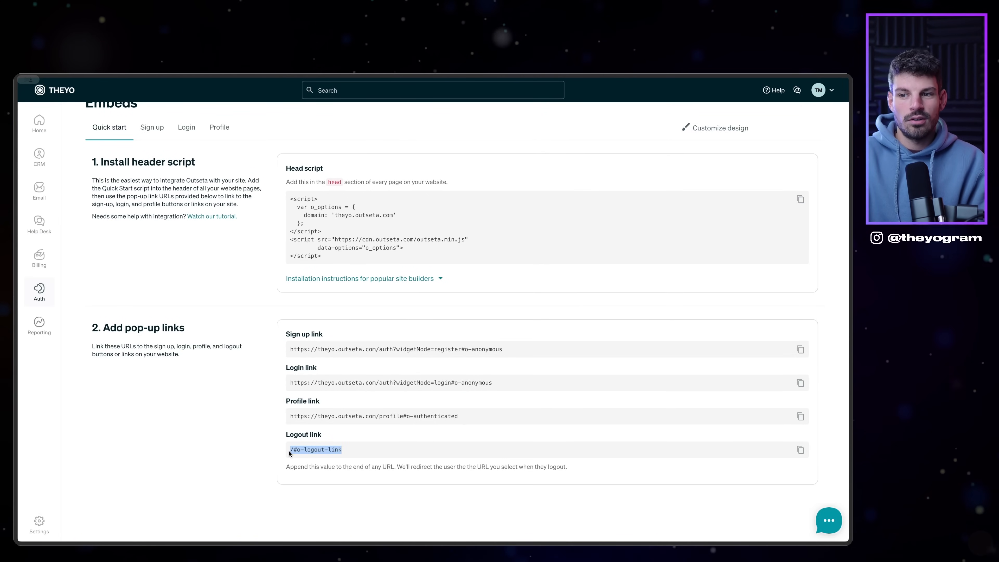
Step: Set its URL to the site address plus ?o-logout-link and add it to the navbar
mouse_move(14, 334)
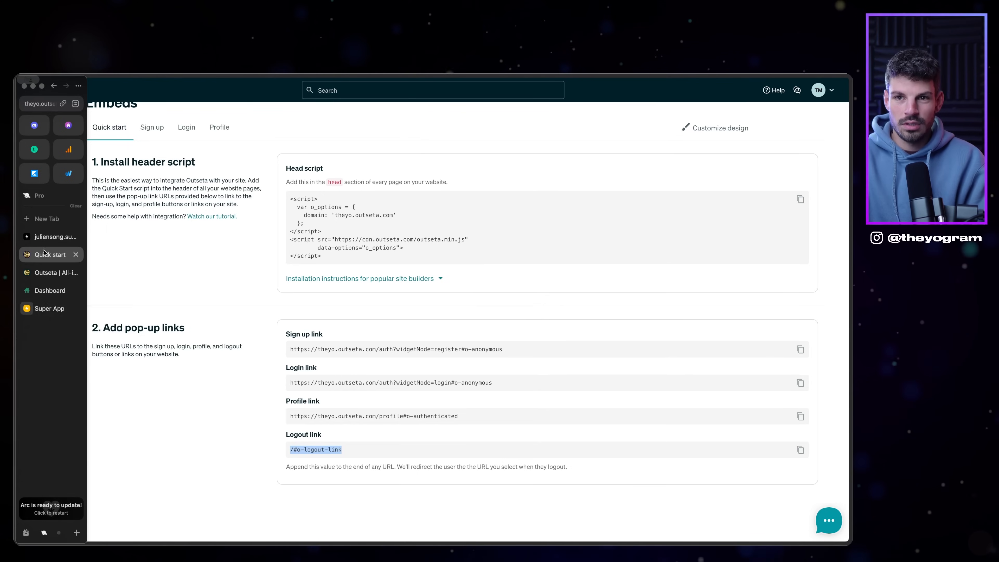
left_click(51, 237)
left_click(49, 308)
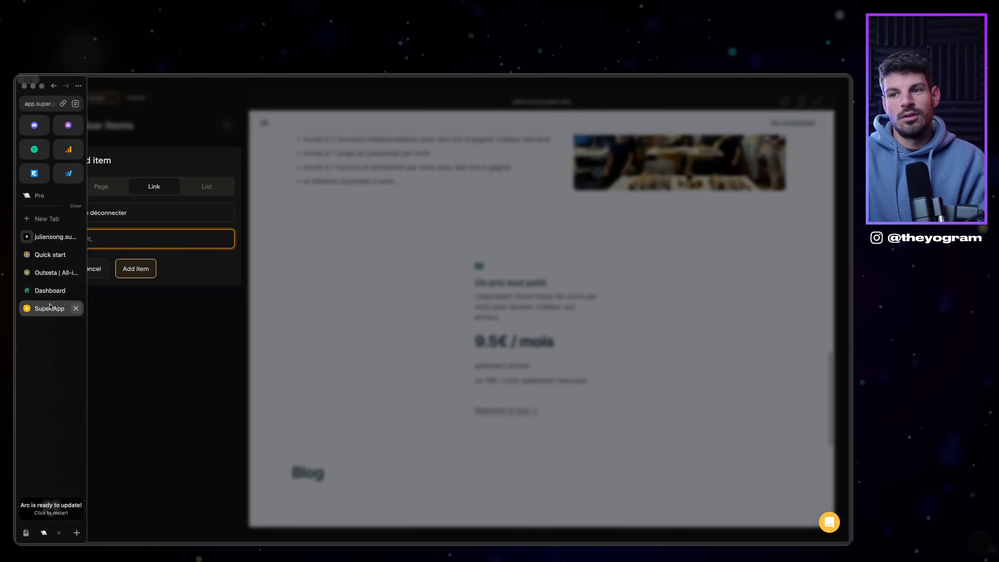
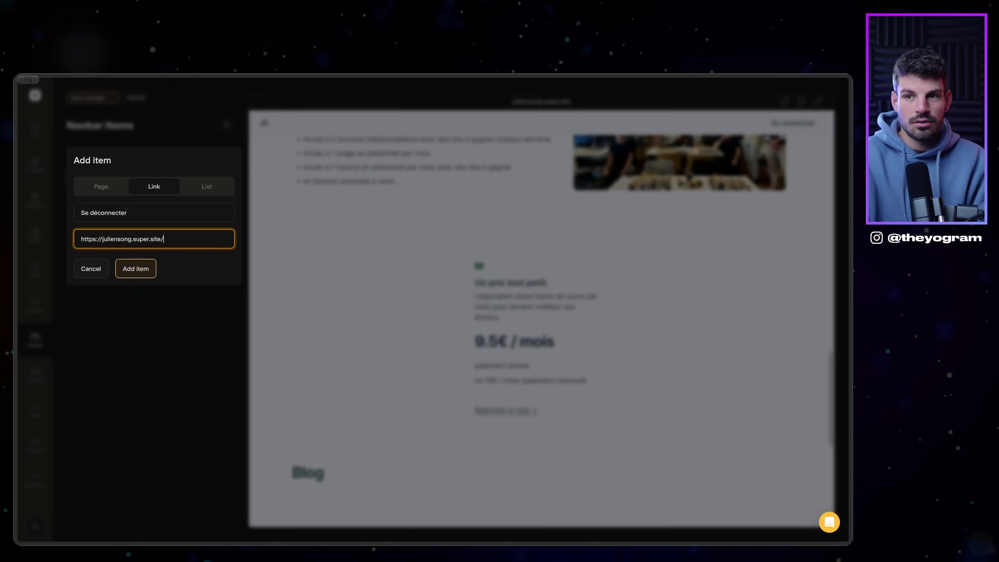
key("Left")
key("Left")
key("Left")
key("Left")
key("Left")
key("Left")
key("Left")
key("Left")
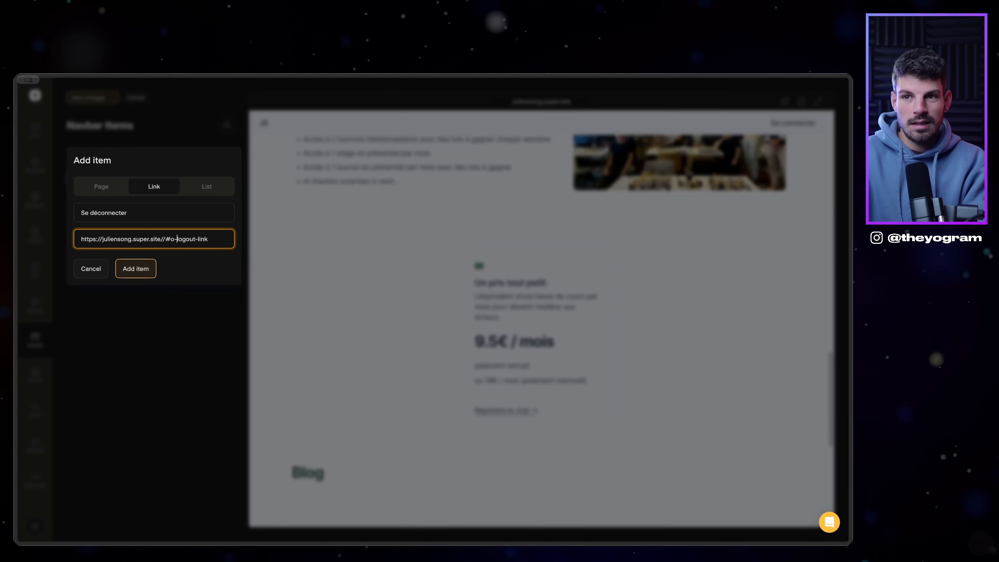
key("BackSpace")
type("?")
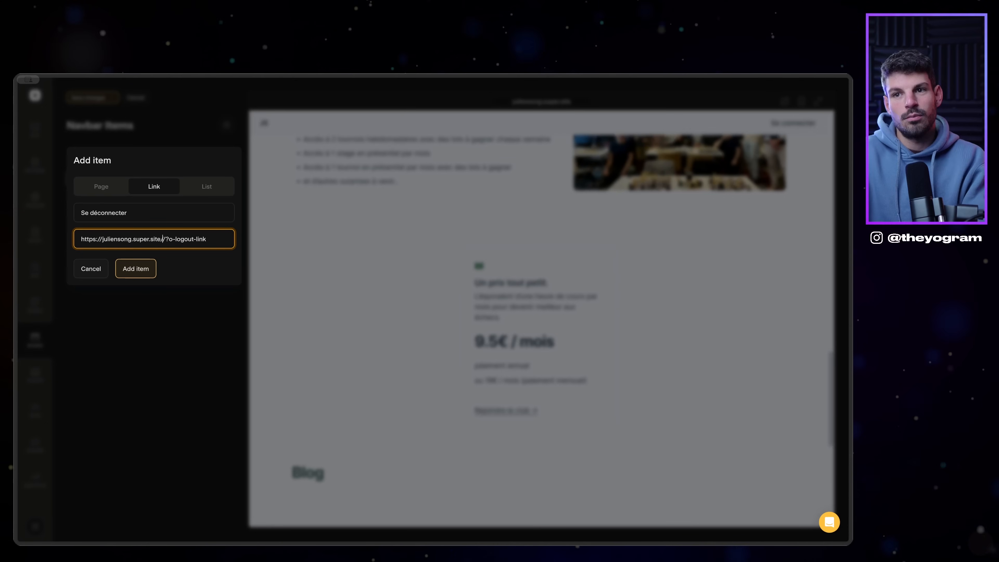
left_click(132, 268)
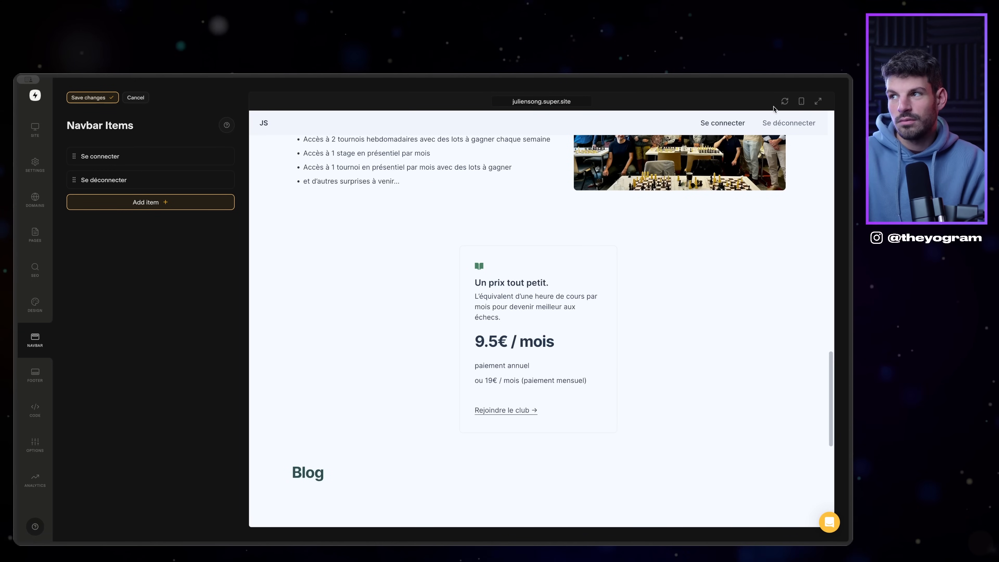
Step: Save the navbar, open the live site privately, and log in as the test member
left_click(94, 104)
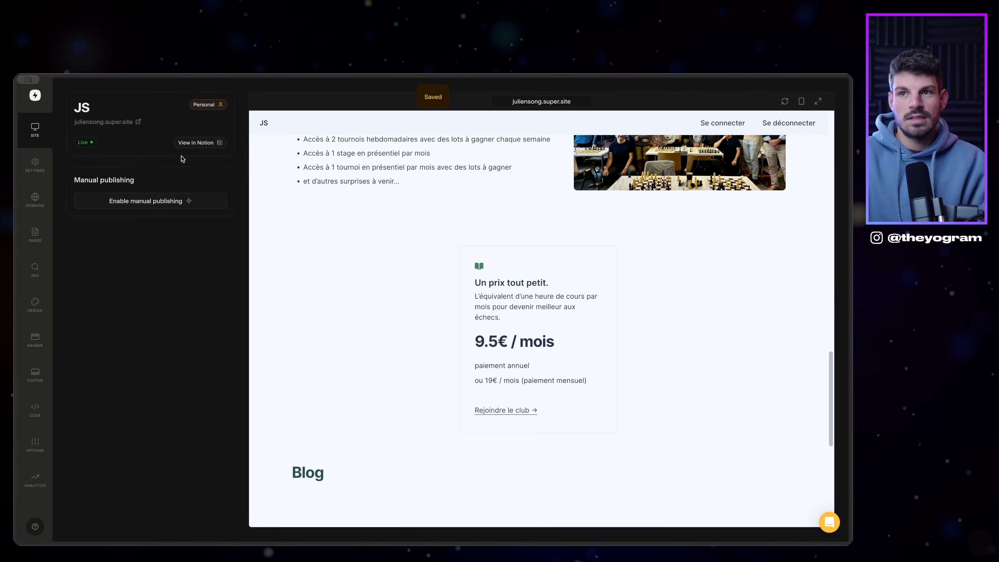
right_click(138, 122)
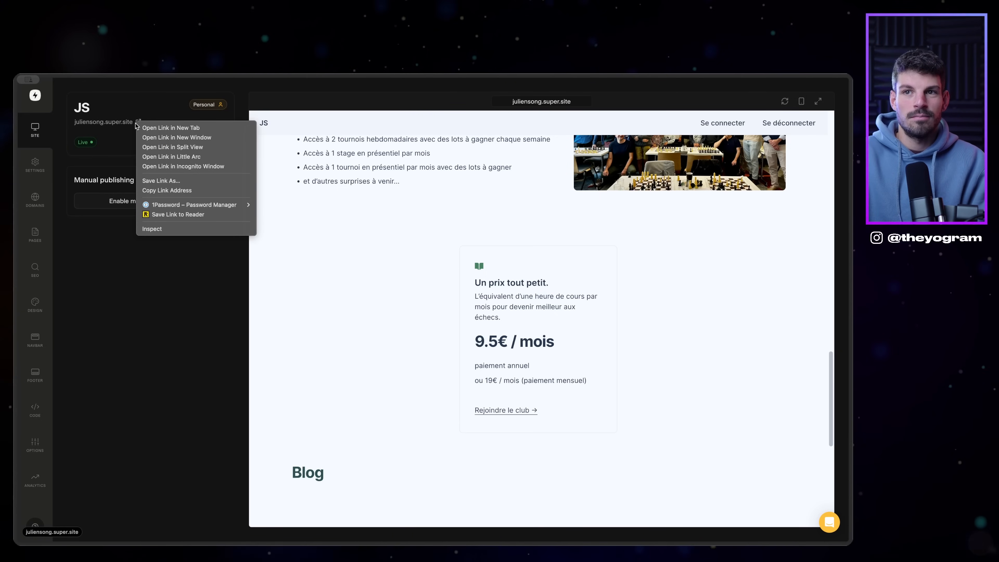
left_click(164, 166)
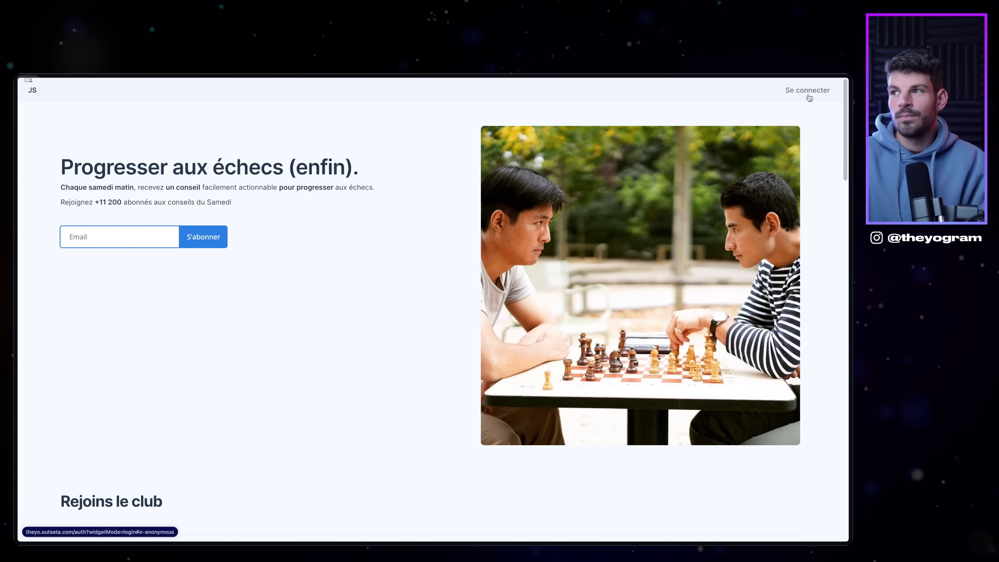
left_click(814, 90)
left_click(498, 155)
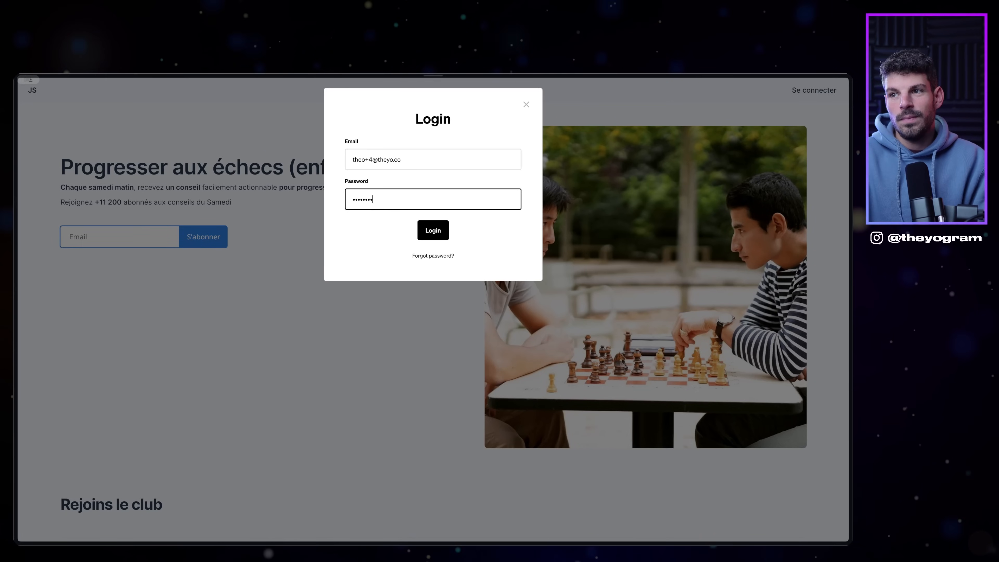
key("Return")
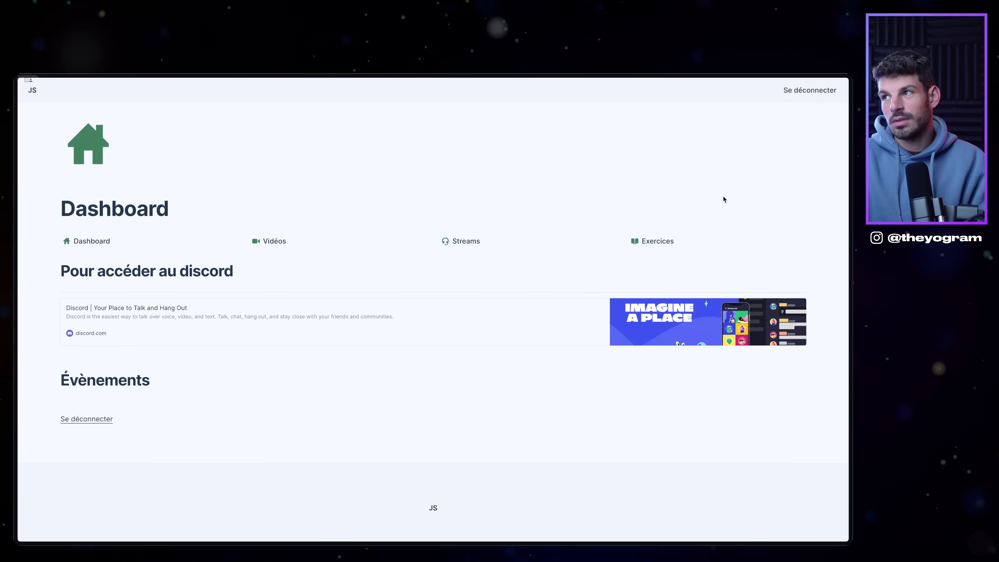
Step: Browse the gated Vidéos, Streams, Exercices and Dashboard pages, then log out
left_click(272, 241)
left_click(447, 241)
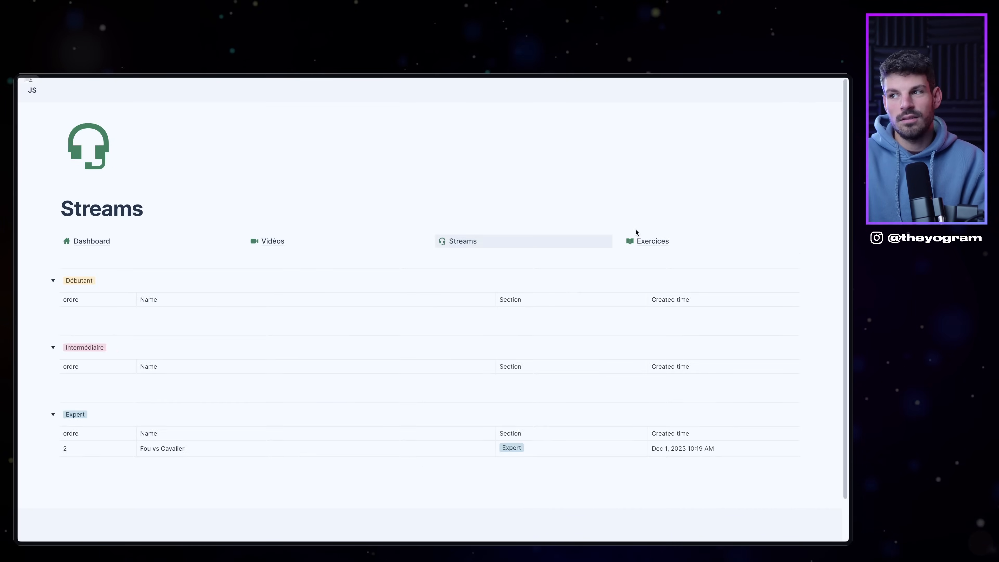
left_click(640, 241)
left_click(91, 241)
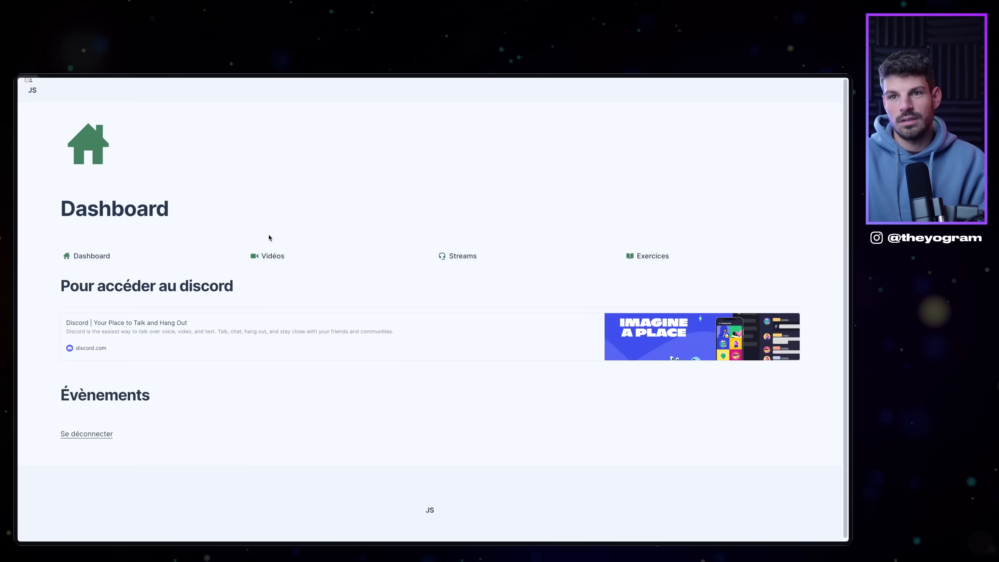
left_click(271, 241)
left_click(586, 241)
left_click(649, 241)
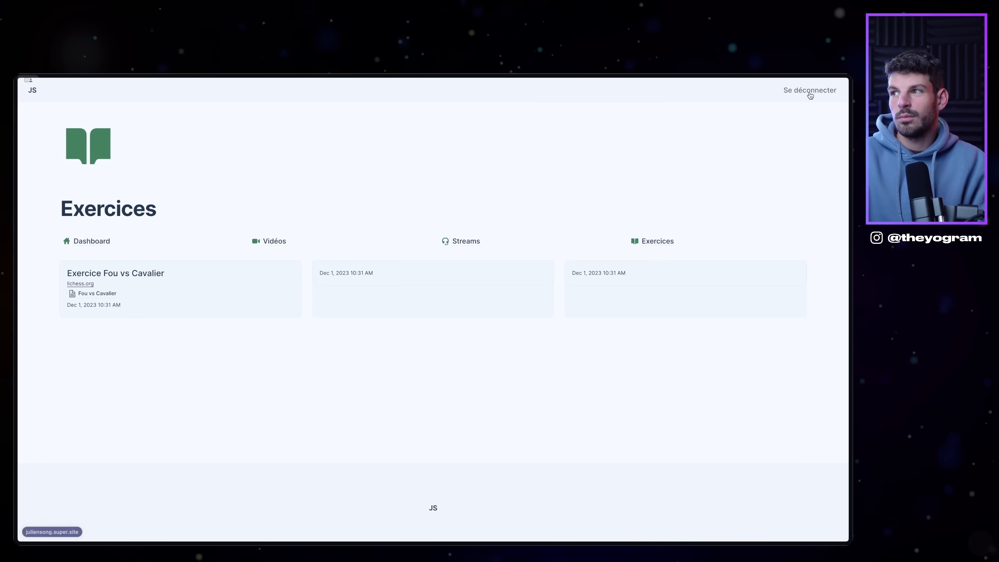
left_click(809, 92)
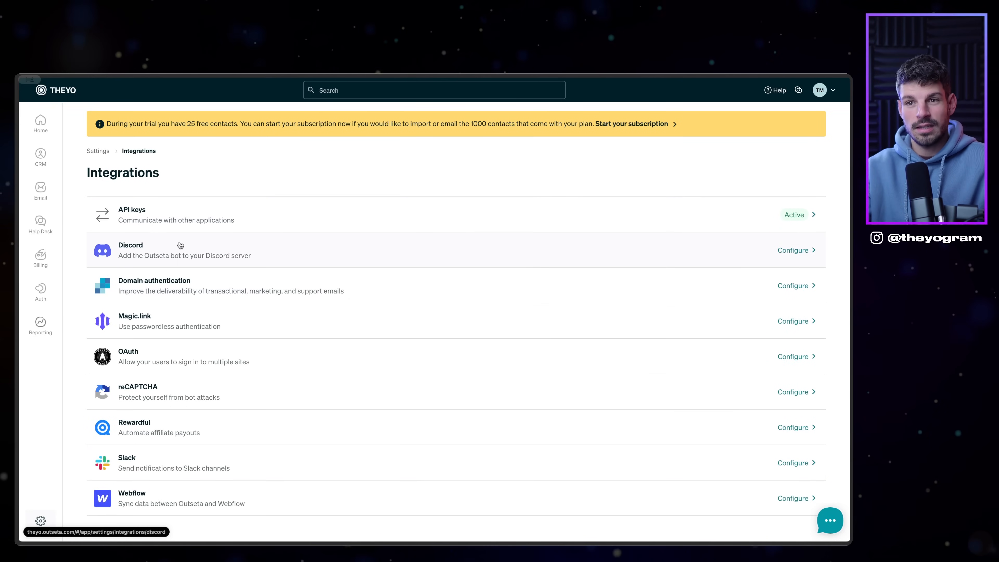
Step: Connect Outseta to Discord, selecting theyo's server, authorizing the bot and passing the captcha
left_click(797, 253)
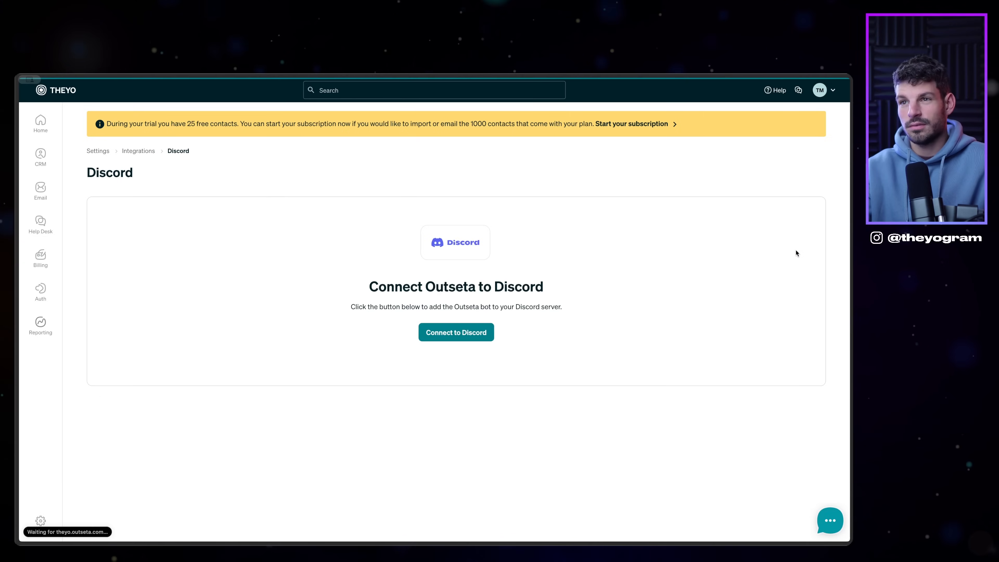
left_click(456, 332)
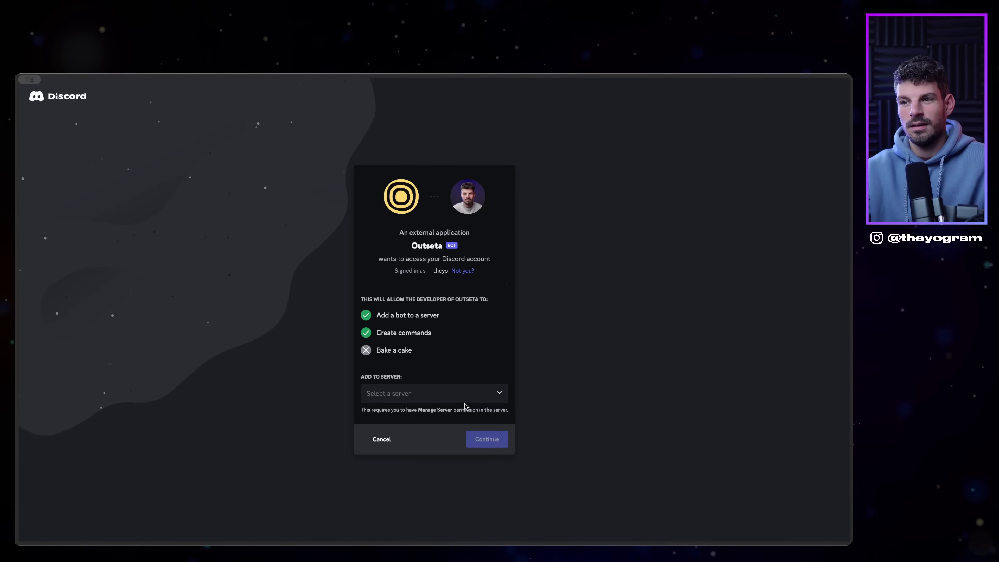
left_click(462, 395)
left_click(388, 412)
left_click(488, 440)
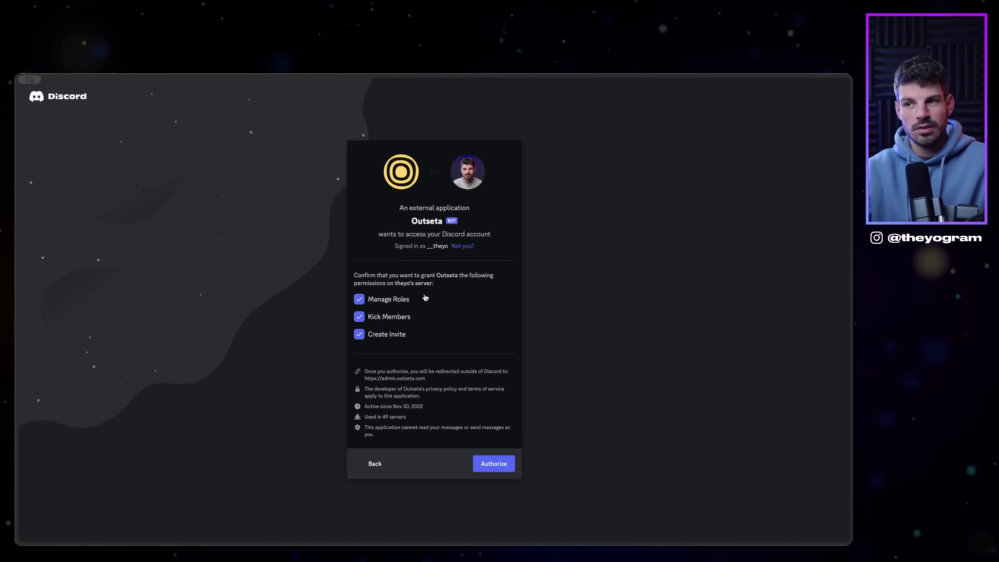
left_click(494, 466)
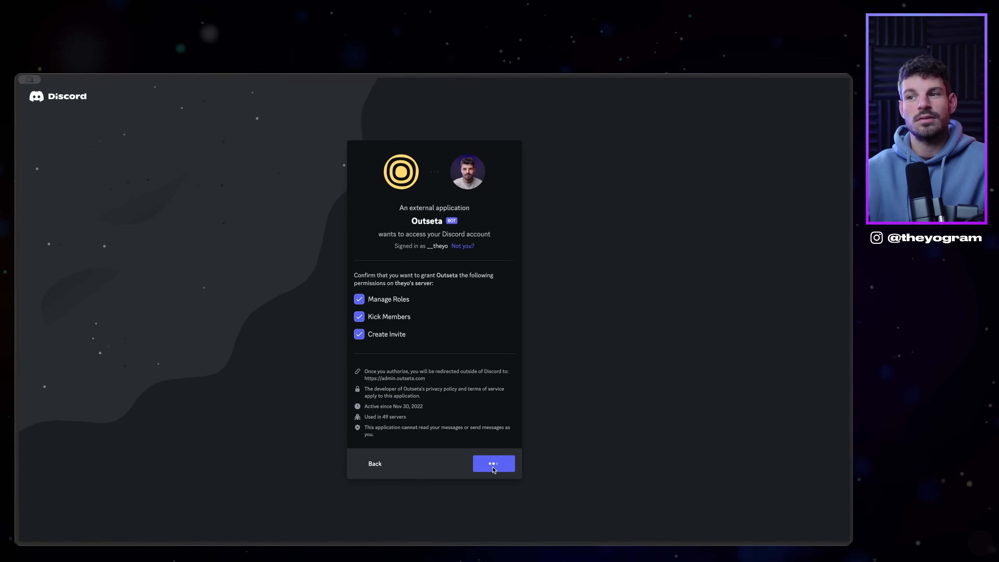
left_click(382, 351)
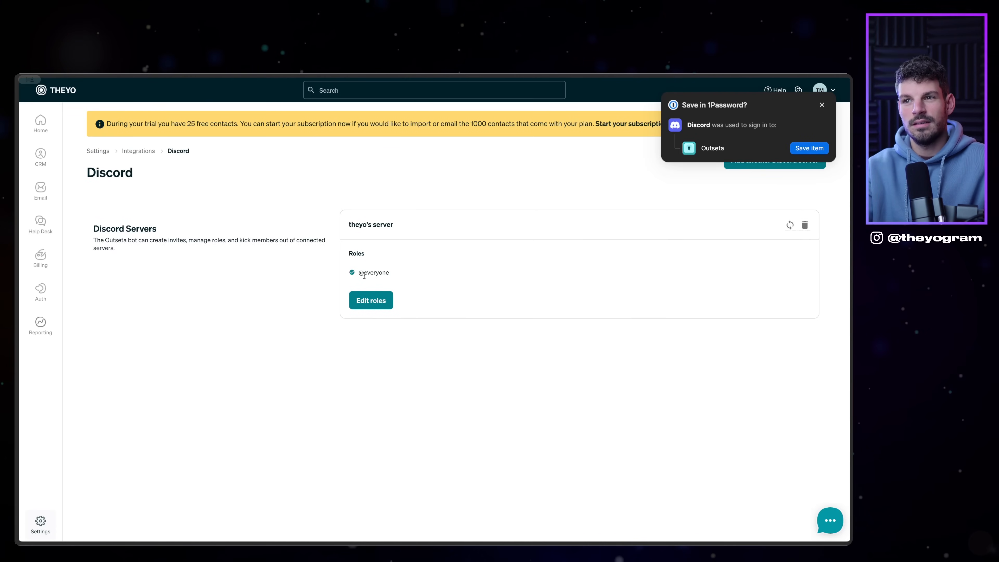
left_click(364, 300)
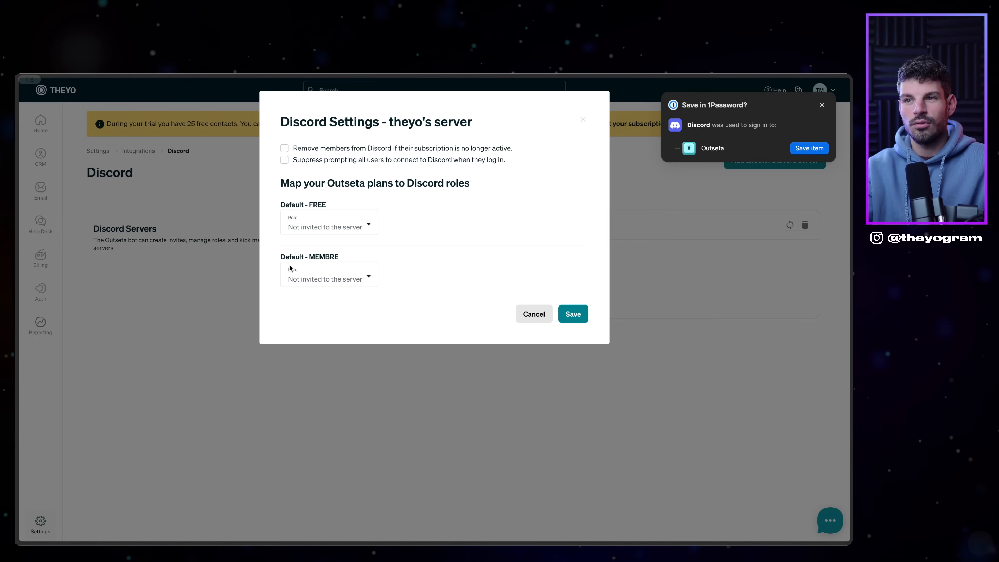
left_click(350, 277)
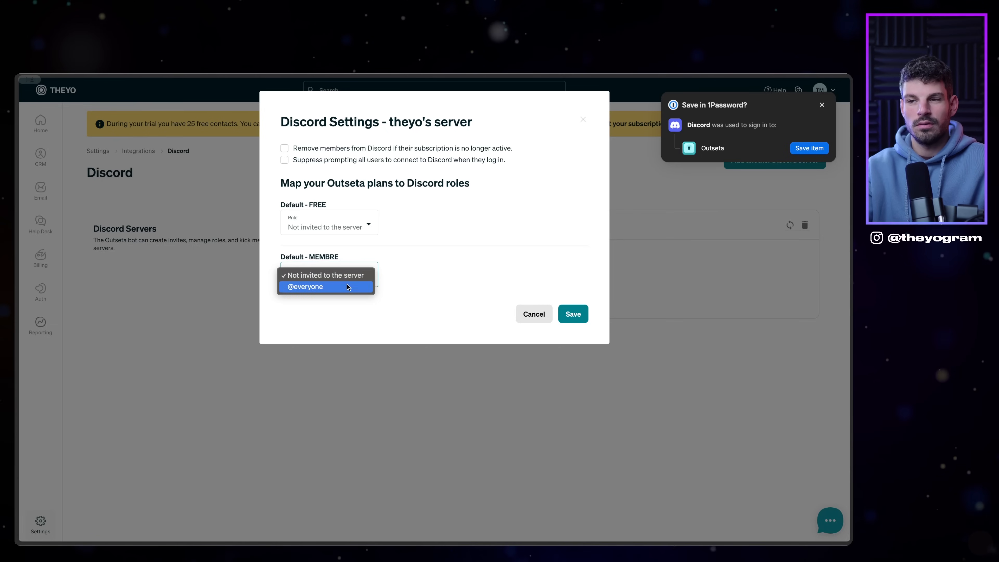
left_click(347, 287)
left_click(370, 225)
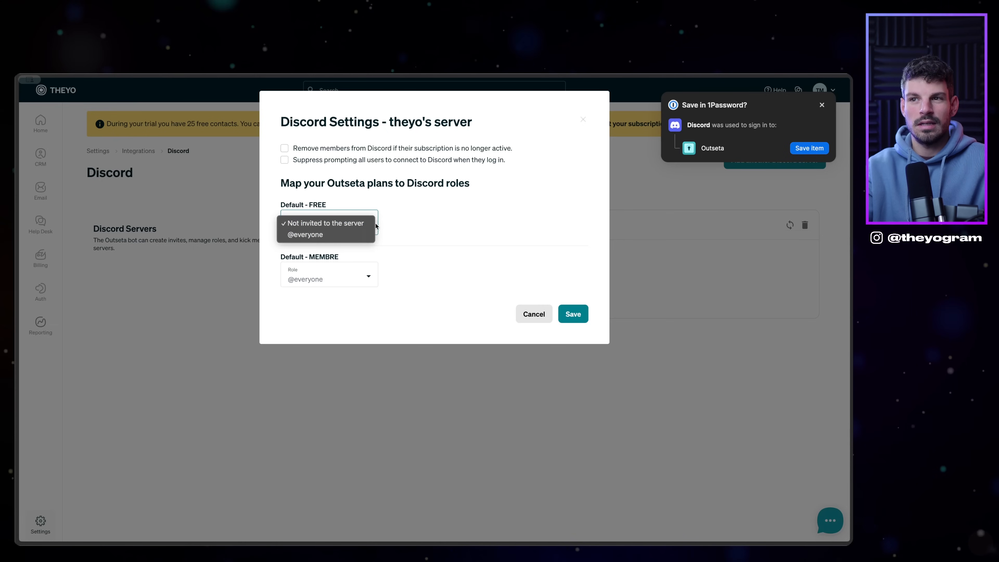
left_click(312, 222)
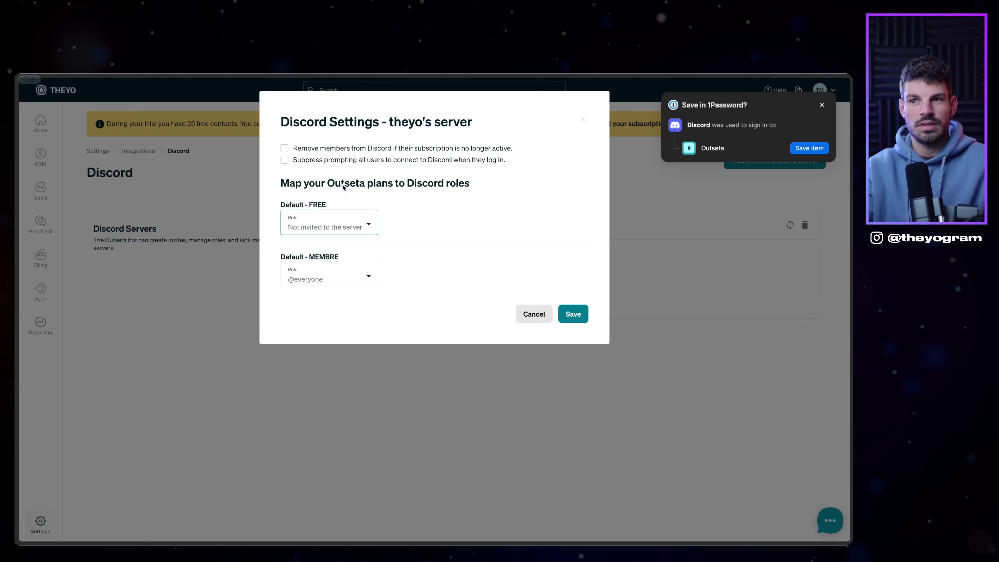
left_click(285, 148)
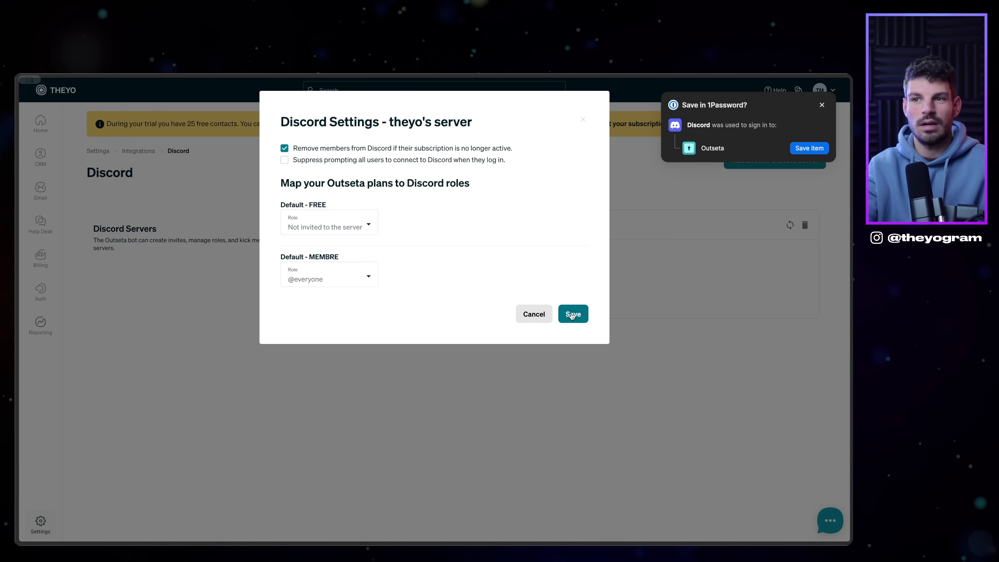
left_click(528, 355)
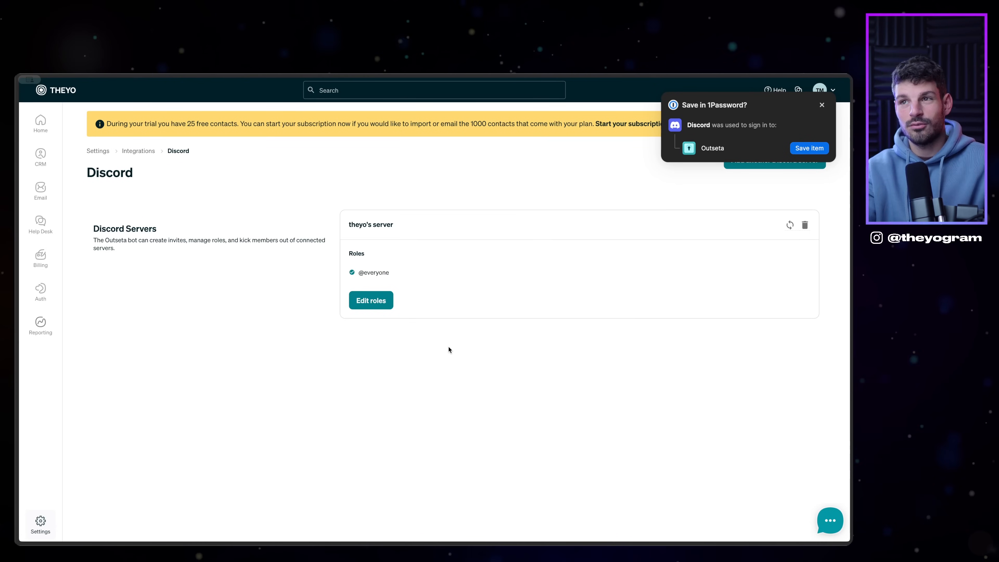
left_click(822, 105)
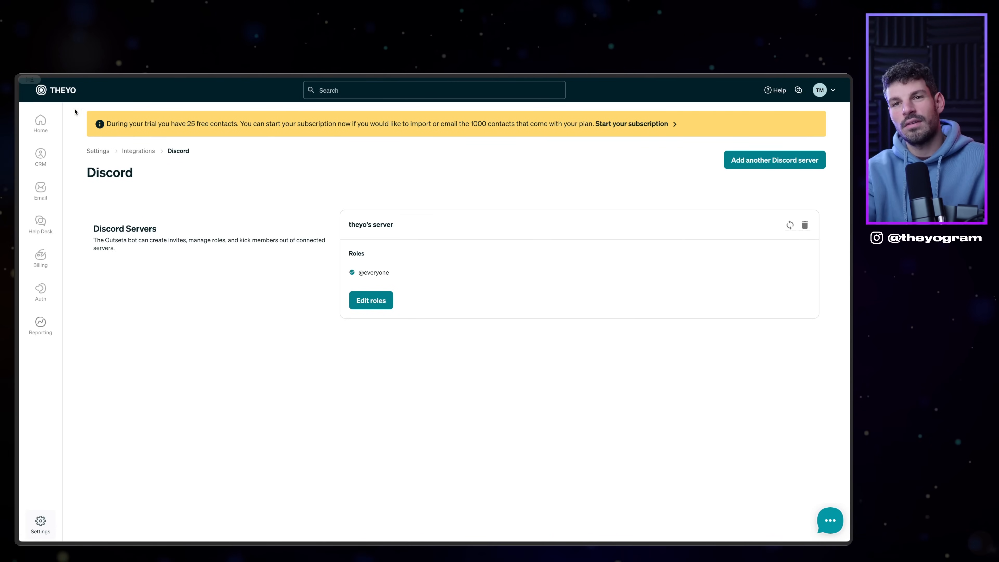
Step: Browse Outseta's Home, CRM People, Accounts and Deals, starting then cancelling a new pipeline
left_click(41, 122)
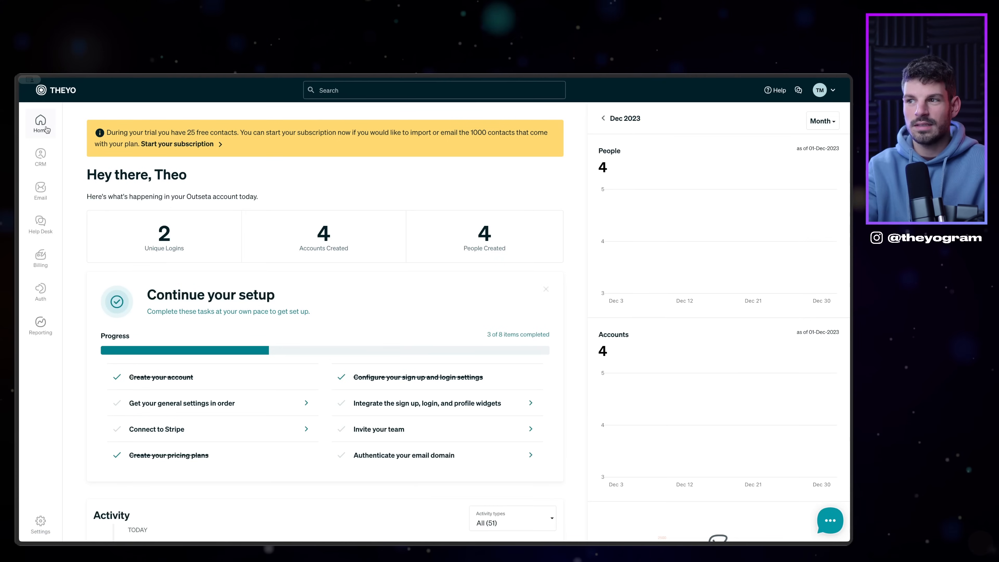
left_click(89, 157)
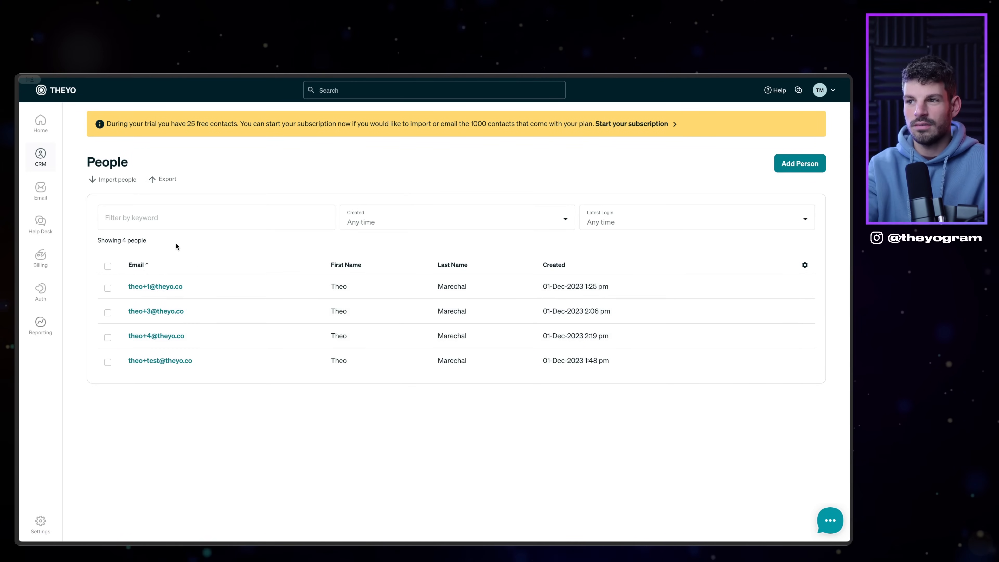
mouse_move(39, 161)
left_click(84, 176)
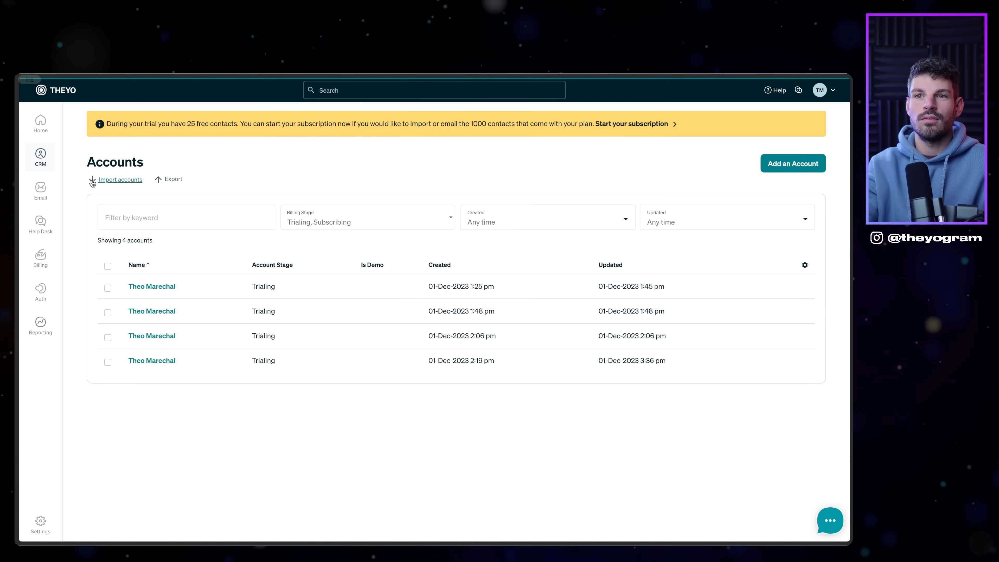
mouse_move(35, 156)
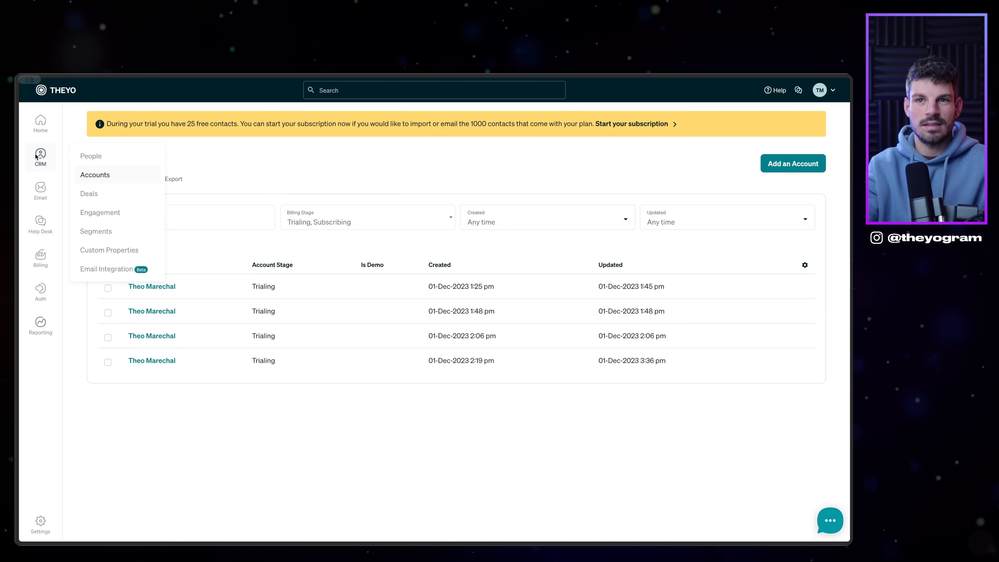
left_click(87, 193)
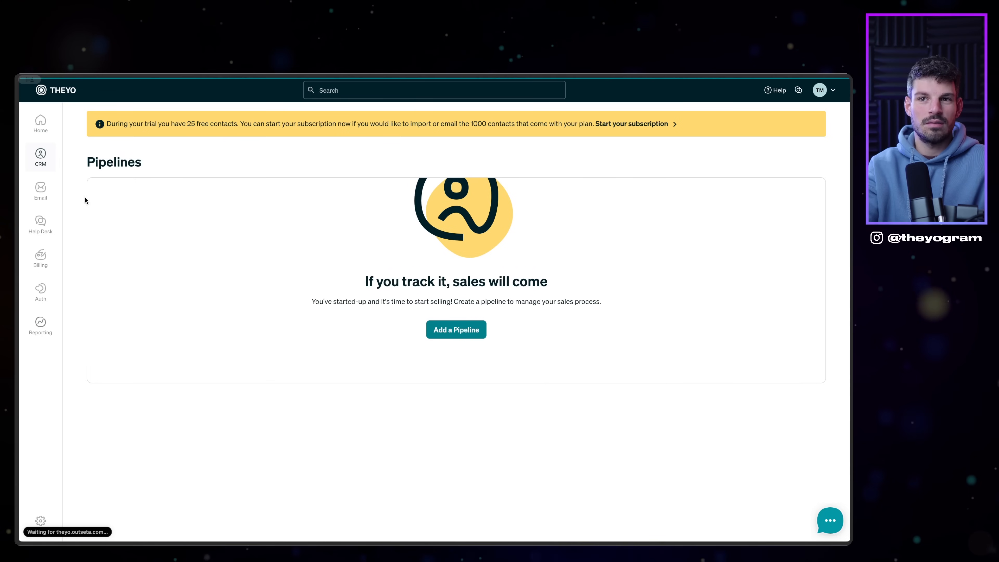
left_click(436, 334)
left_click(496, 210)
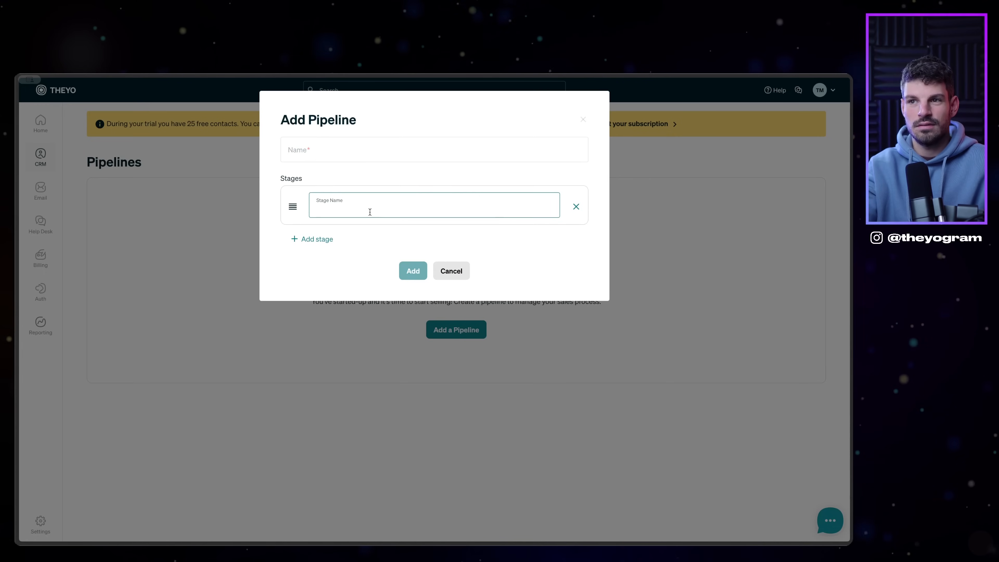
left_click(464, 271)
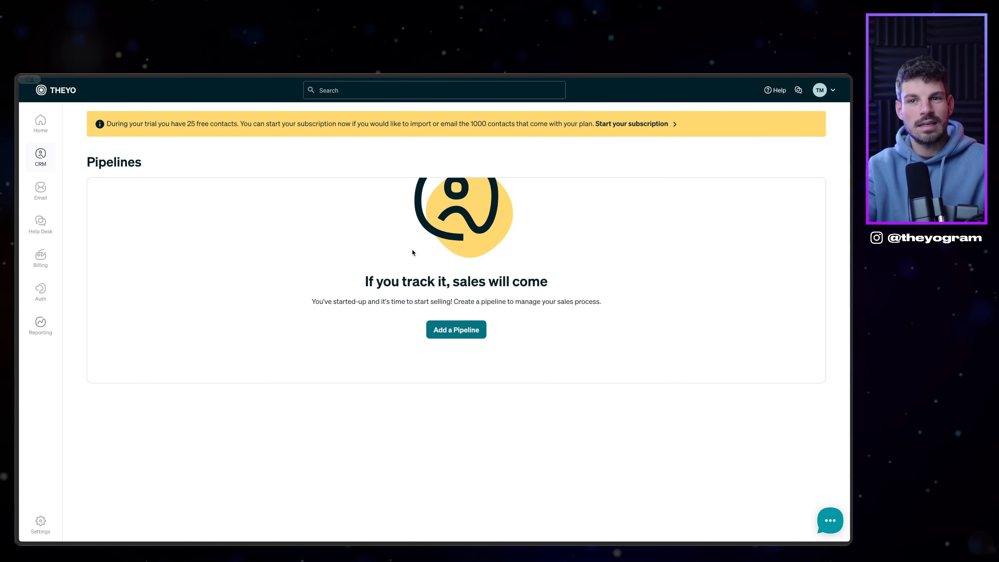
Step: Look through Engagement, Email Lists and Broadcasts, then view the Adalo and Bubble Starter Pack videos
mouse_move(46, 168)
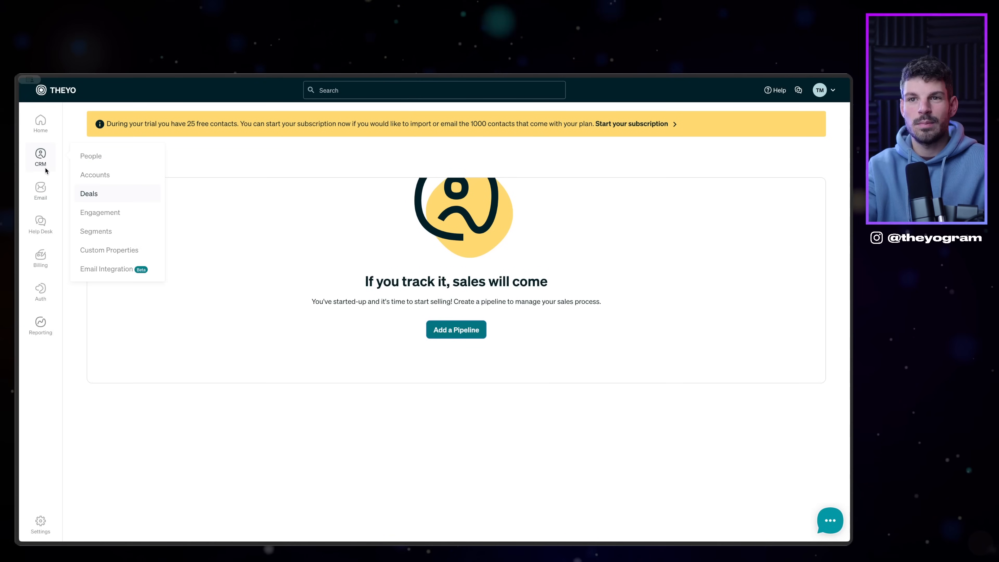
left_click(100, 213)
mouse_move(234, 328)
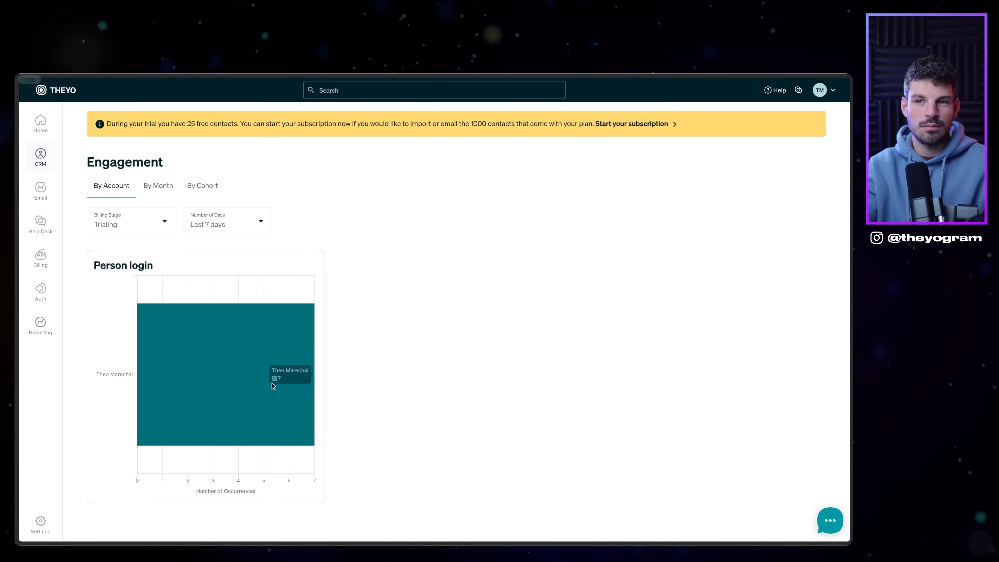
mouse_move(47, 196)
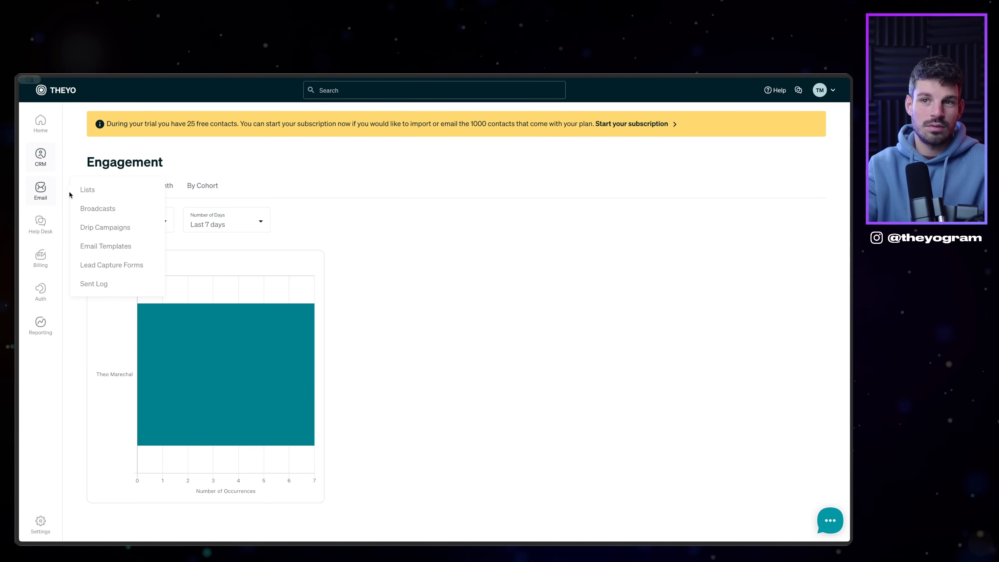
left_click(89, 190)
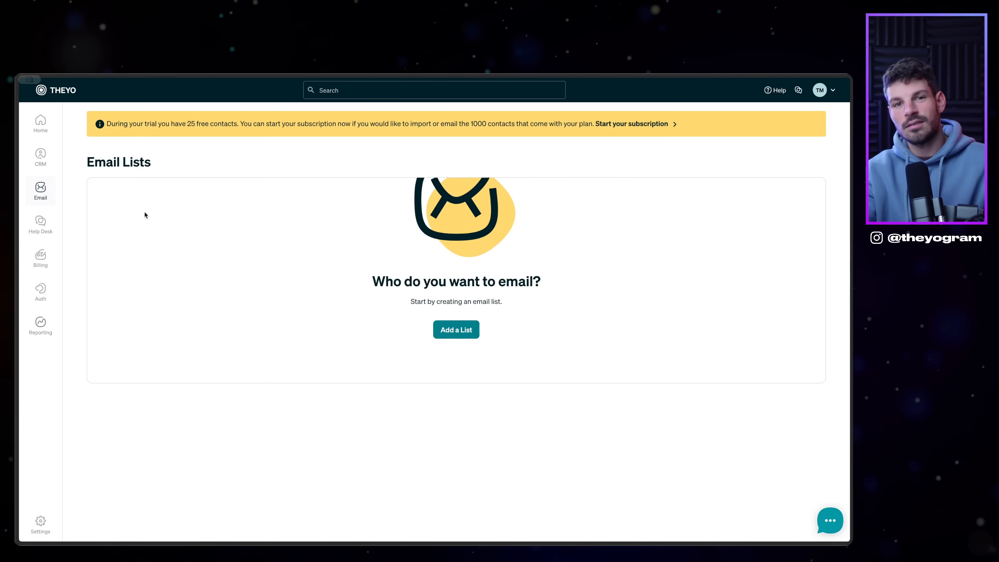
mouse_move(59, 193)
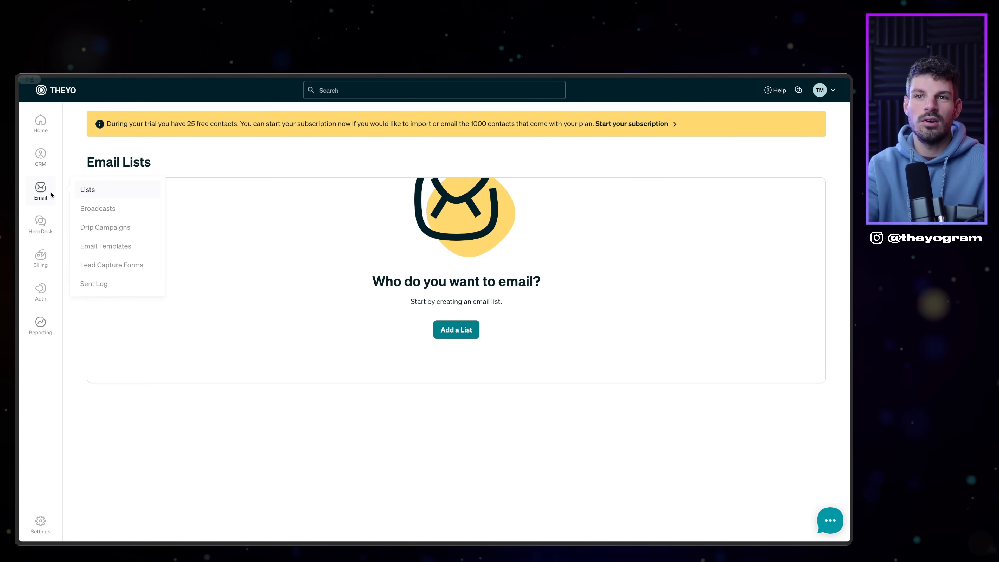
left_click(111, 213)
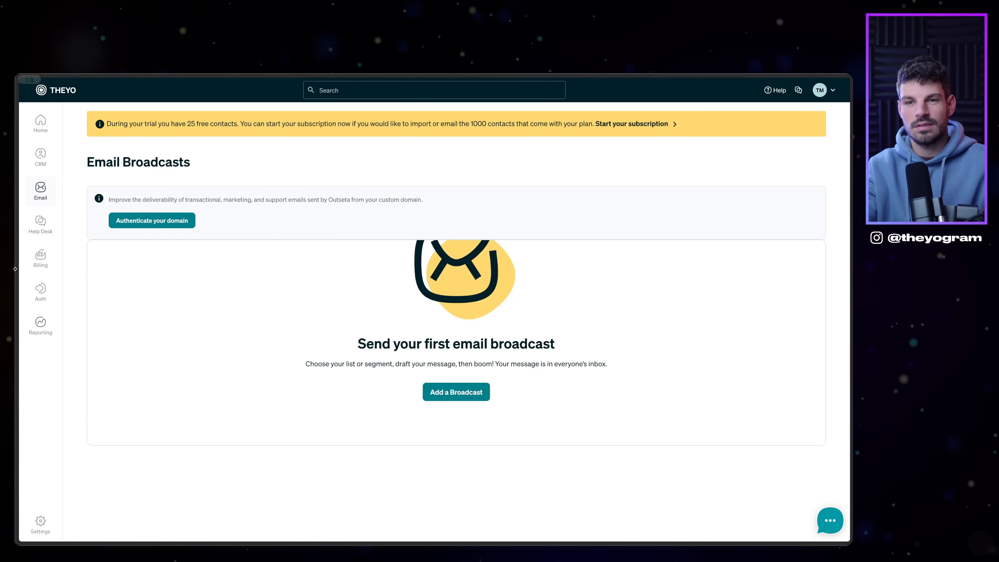
mouse_move(54, 193)
mouse_move(61, 230)
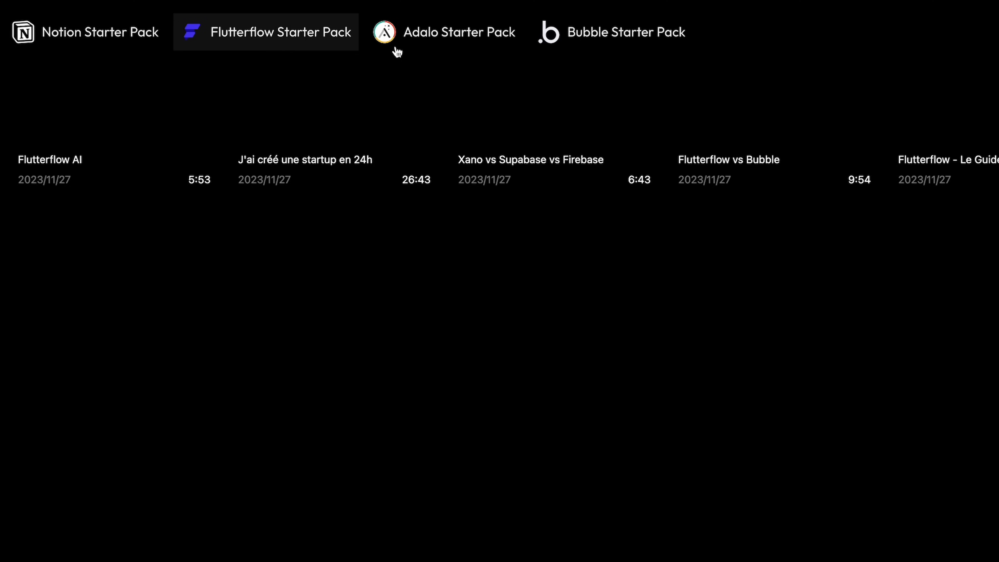
left_click(418, 43)
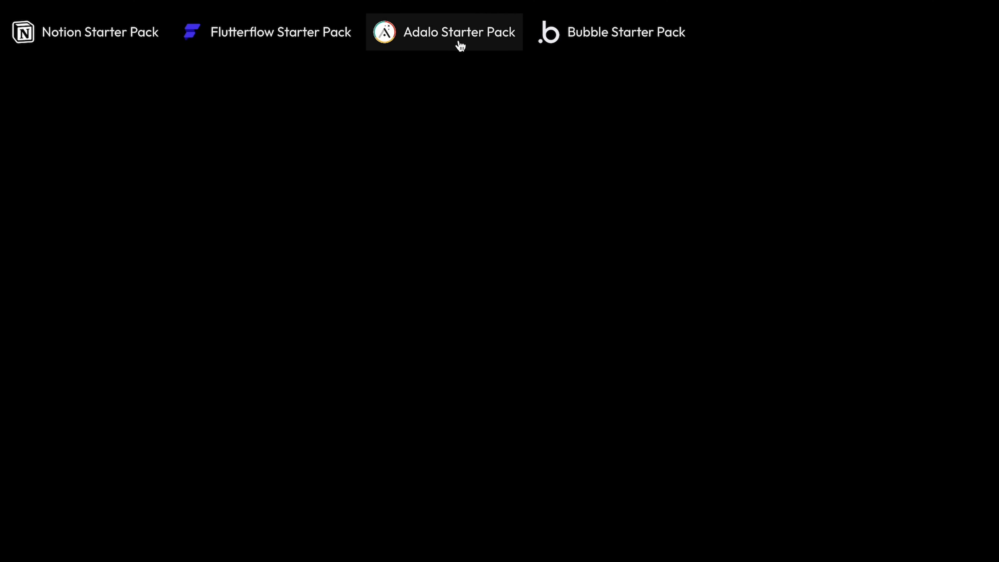
left_click(610, 38)
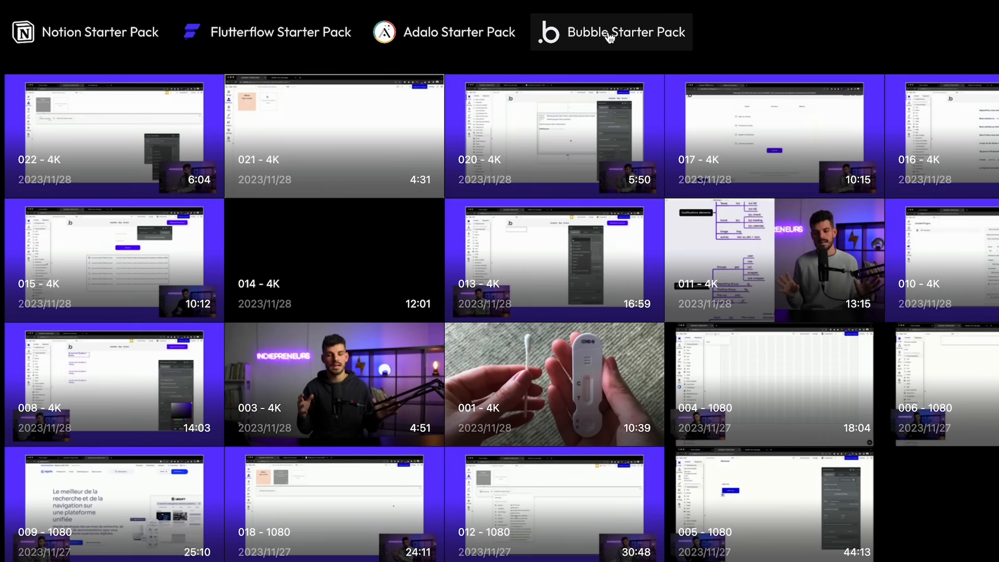